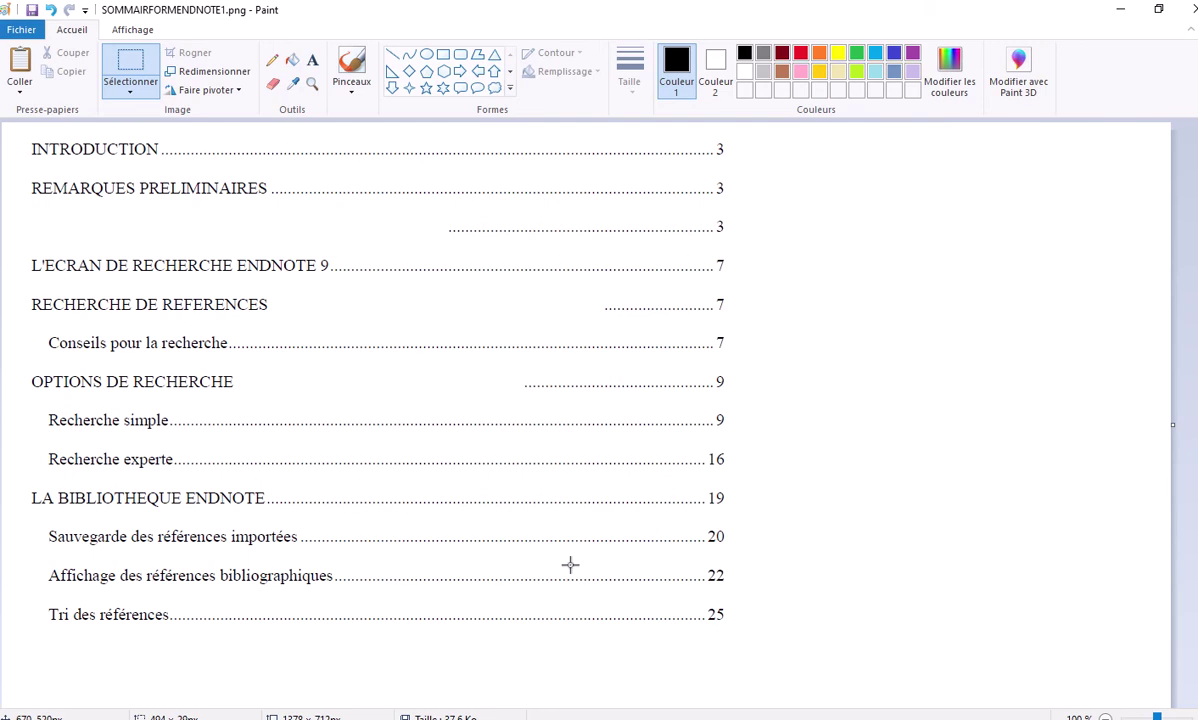
Step: Switch to the EndNote library and widen the reference list, narrowing the preview pane beside it
click(535, 655)
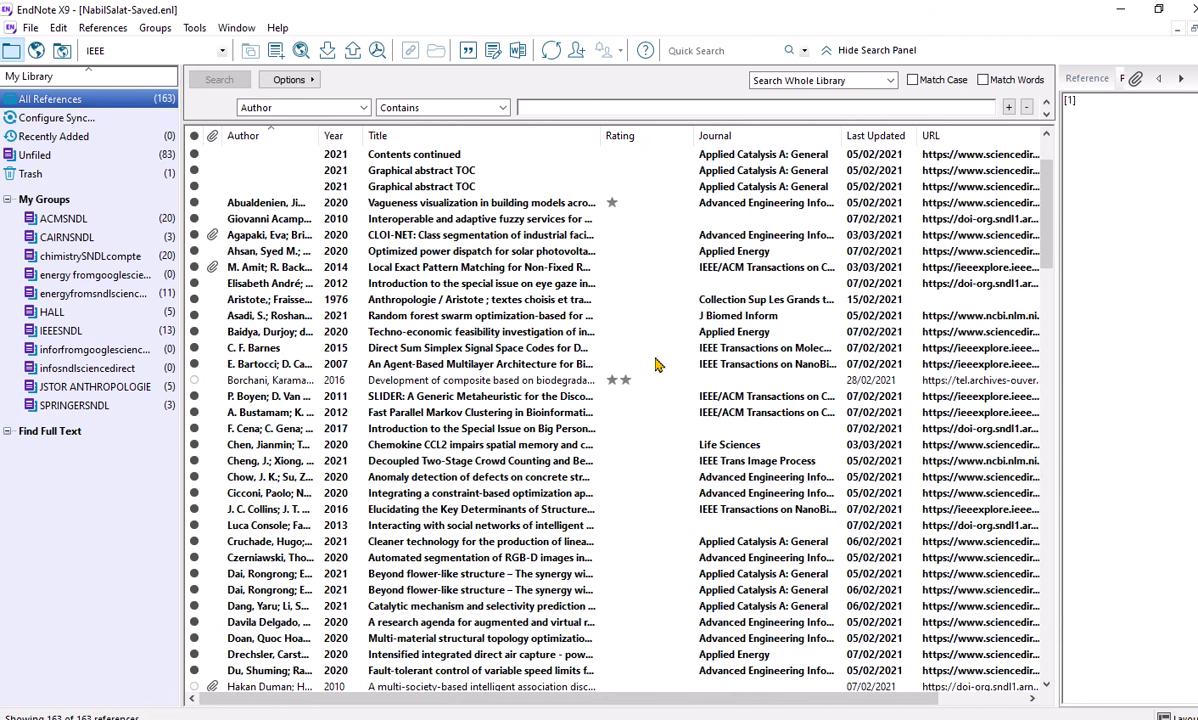
scroll(727, 361, down, 2)
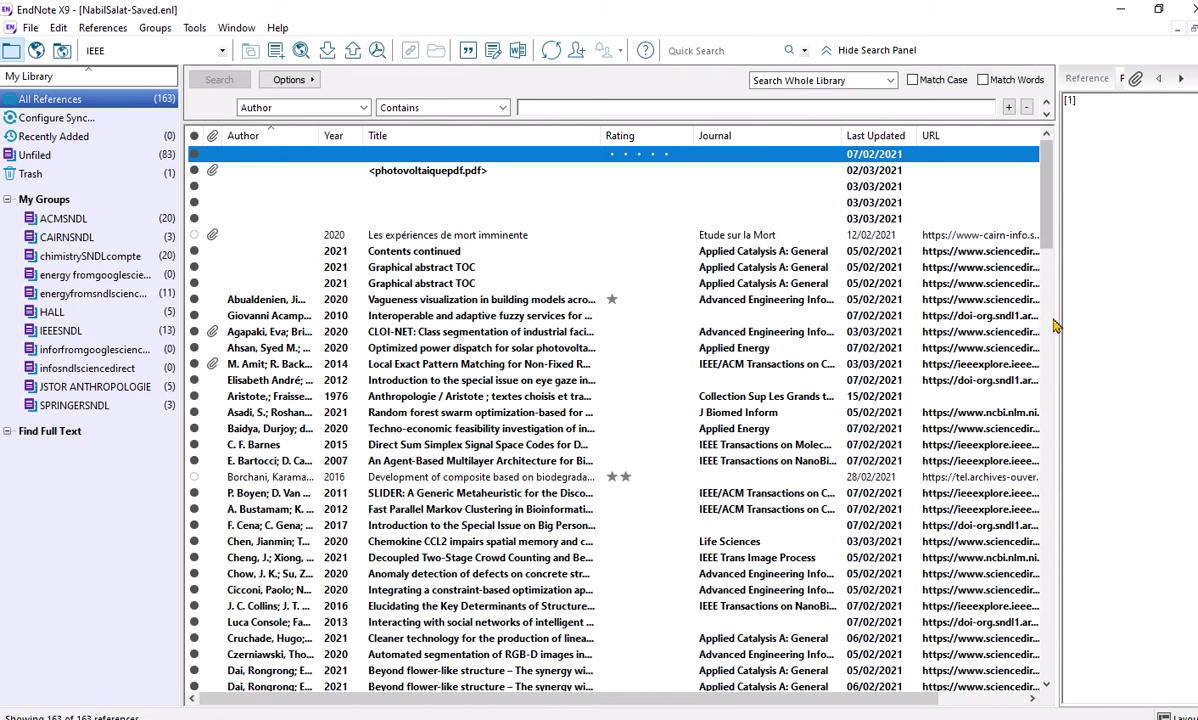
drag(1056, 317, 1111, 318)
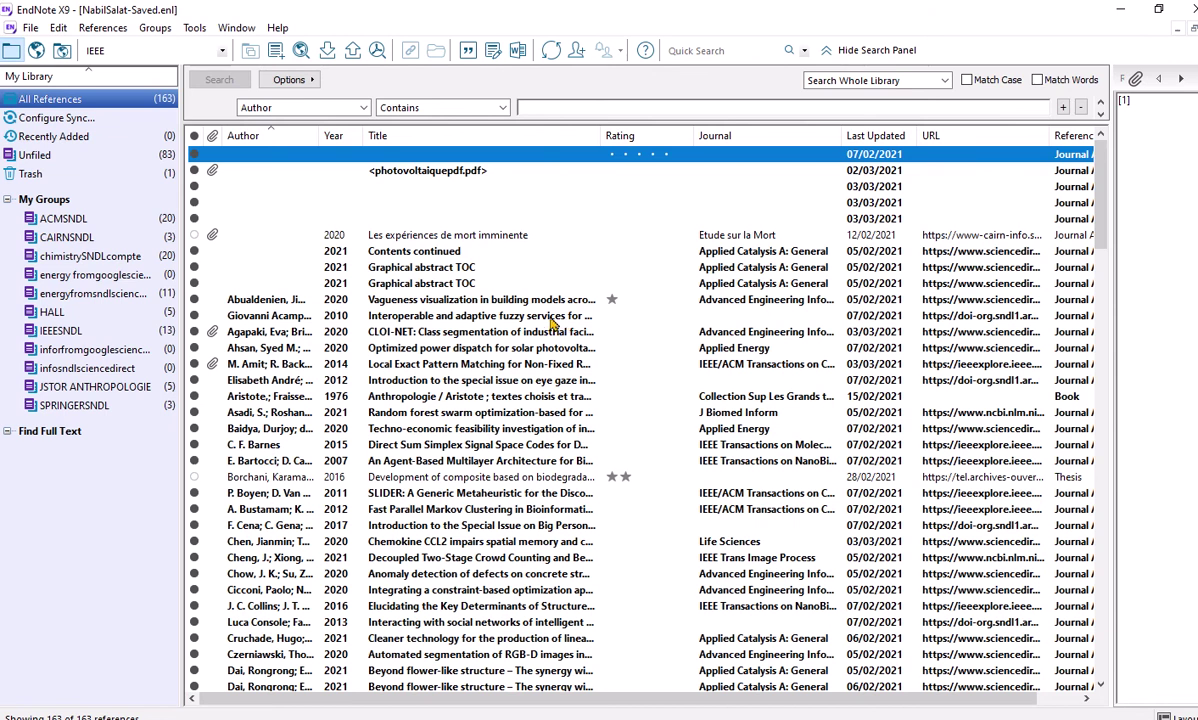
Step: Rate the 2010 reference "Interoperable and adaptive fuzzy services for ..." five stars
click(625, 316)
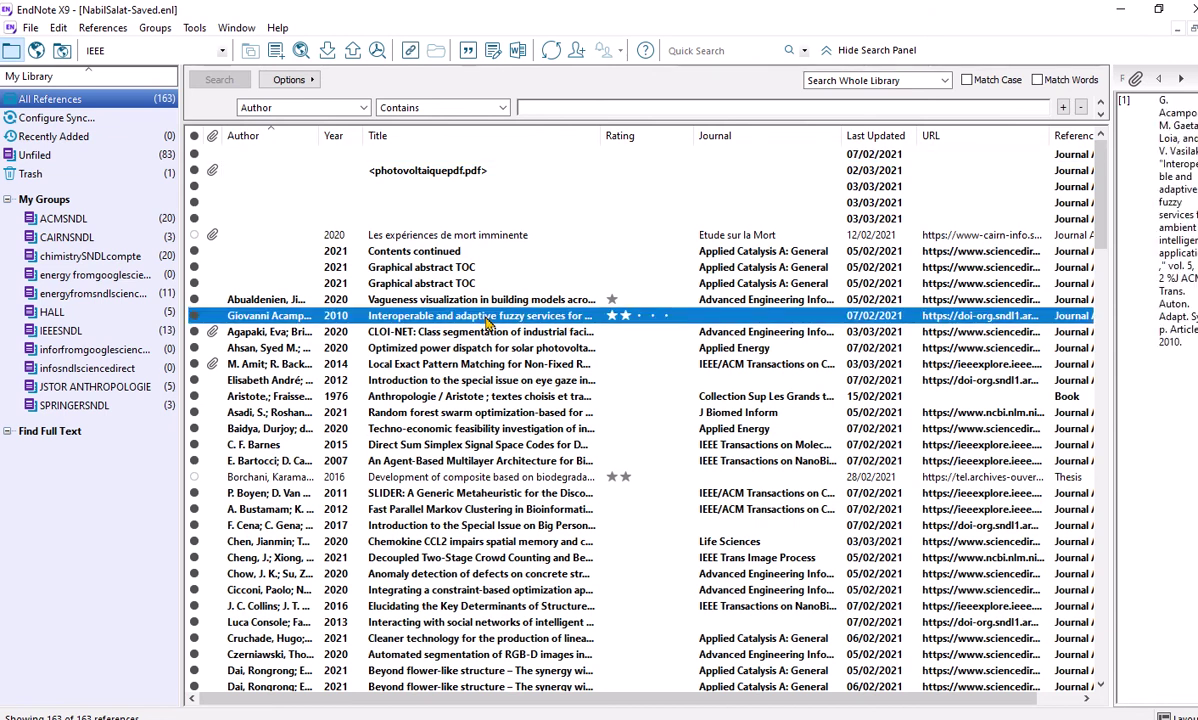
click(640, 316)
click(653, 316)
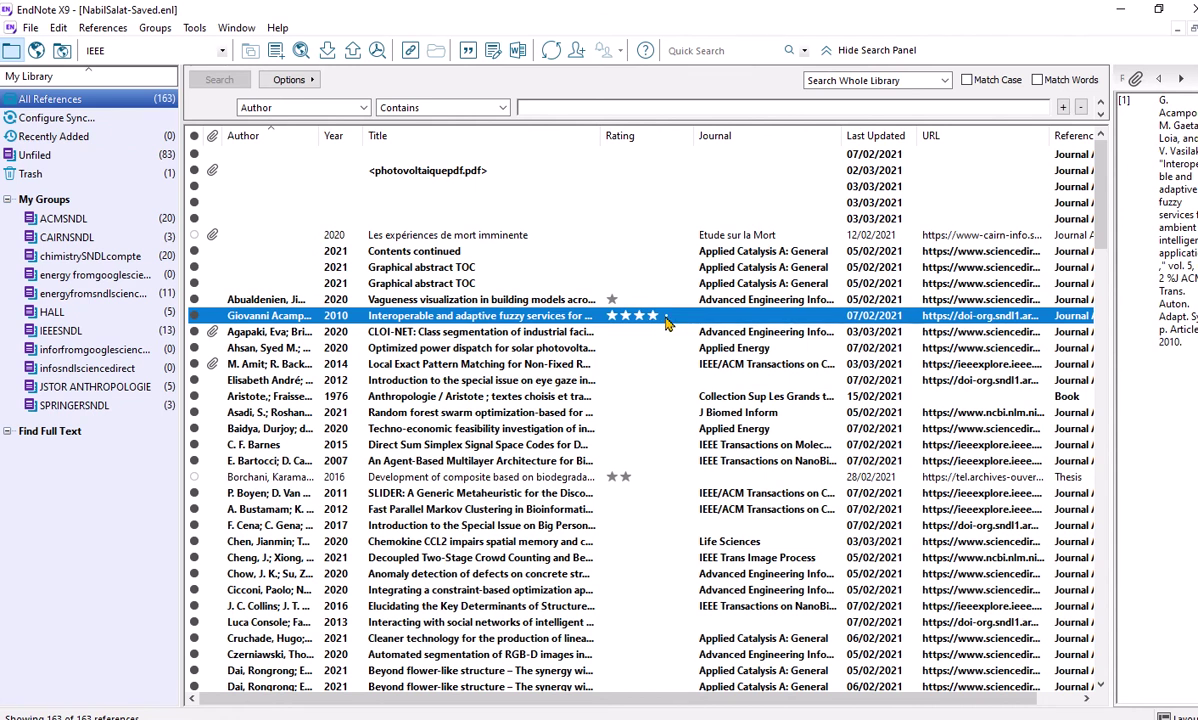
click(665, 316)
Step: Open the PDF attached to the 2014 reference "Local Exact Pattern Matching for Non-Fixed RNA Structures" in full view
click(335, 366)
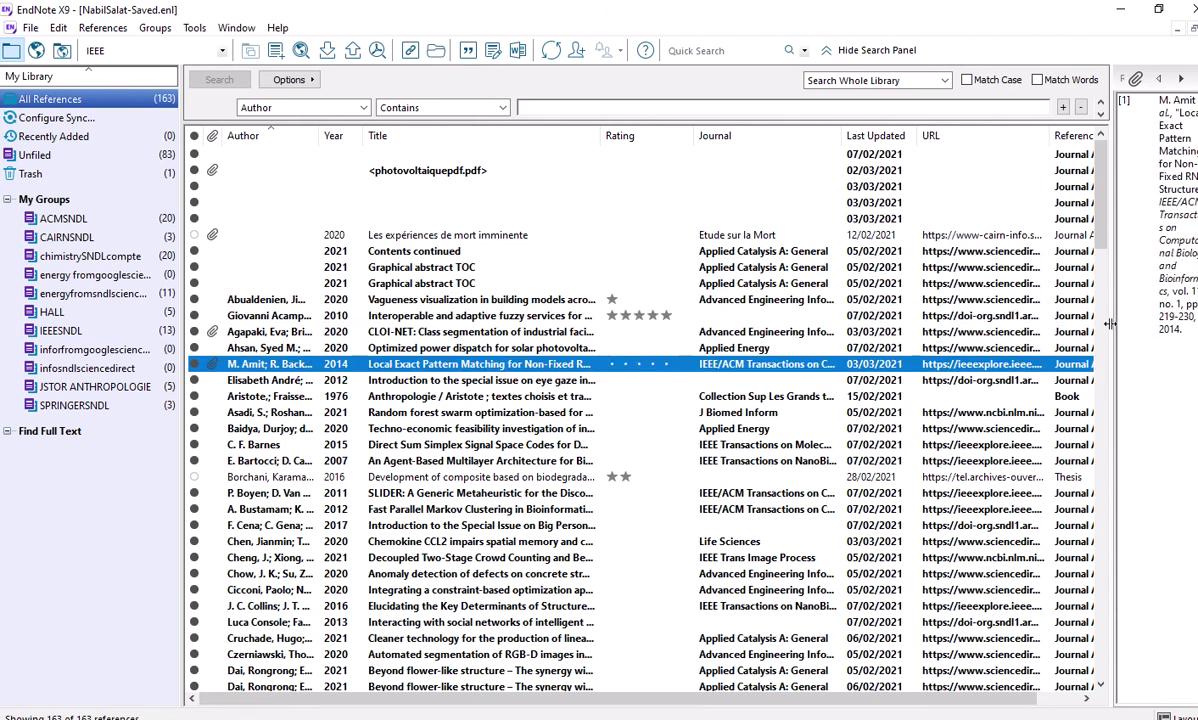
drag(1110, 324, 943, 324)
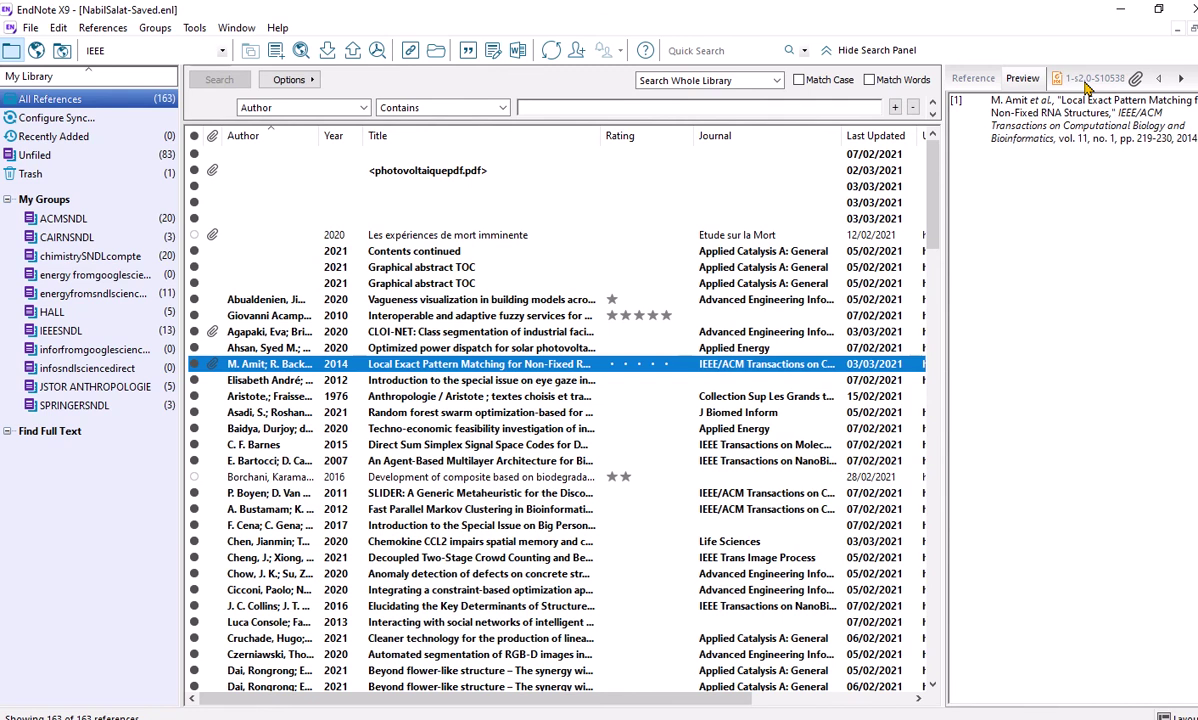
click(1087, 84)
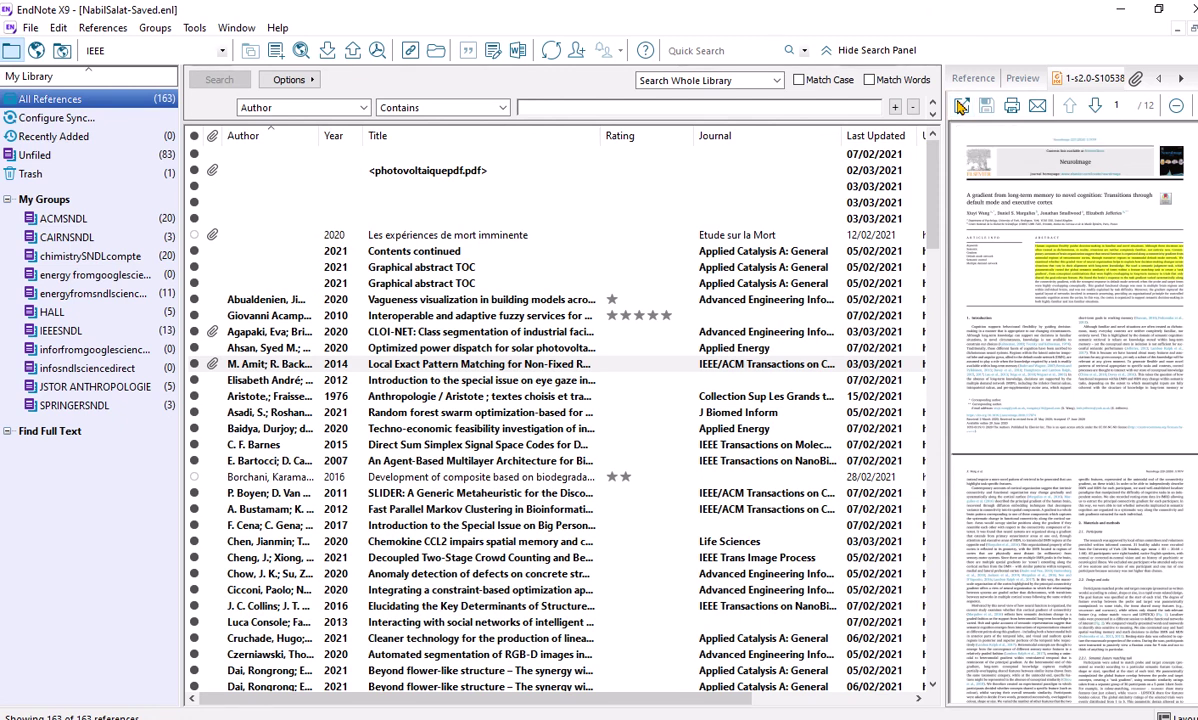
click(961, 106)
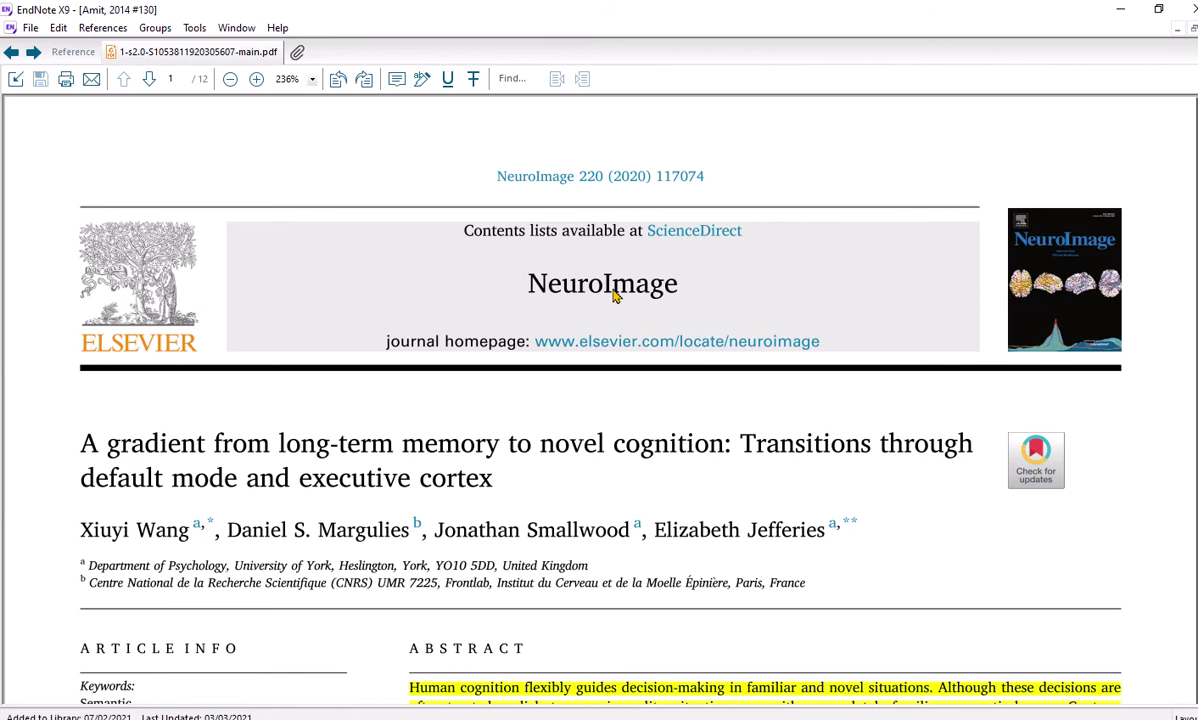
Step: Look through the PDF's first page, from the journal header, title and authors to the keywords and highlighted abstract
scroll(612, 294, down, 1)
scroll(610, 298, up, 1)
scroll(580, 316, down, 1)
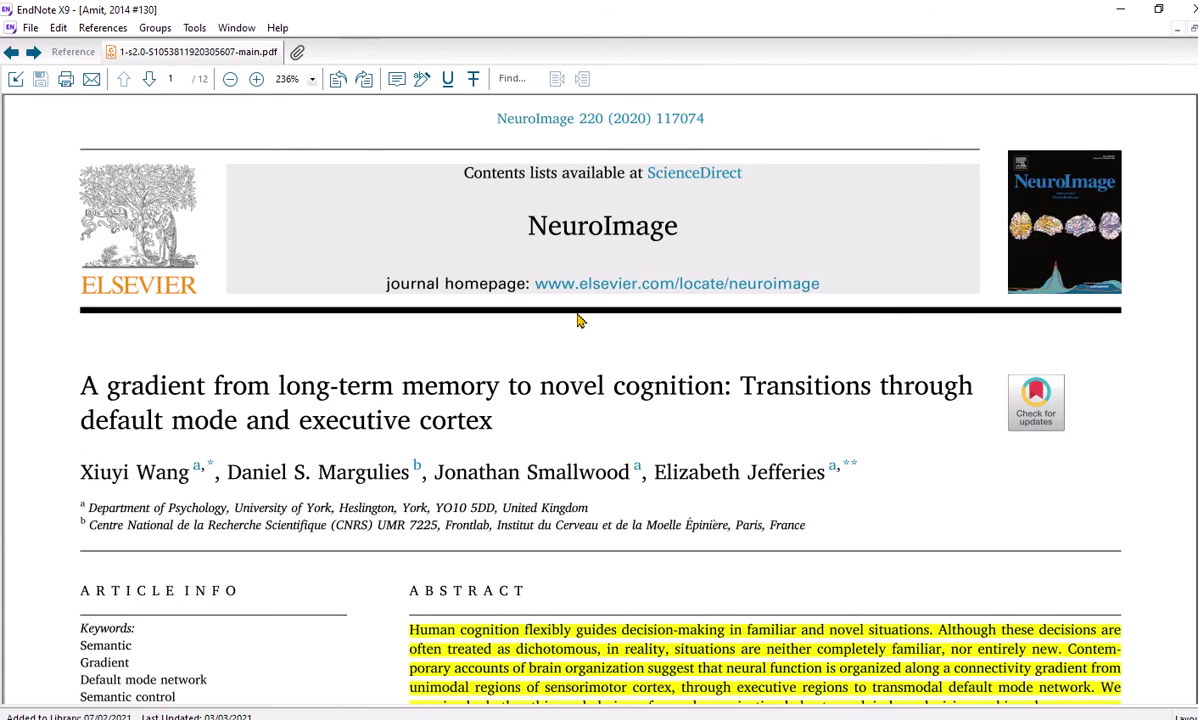
scroll(430, 414, down, 1)
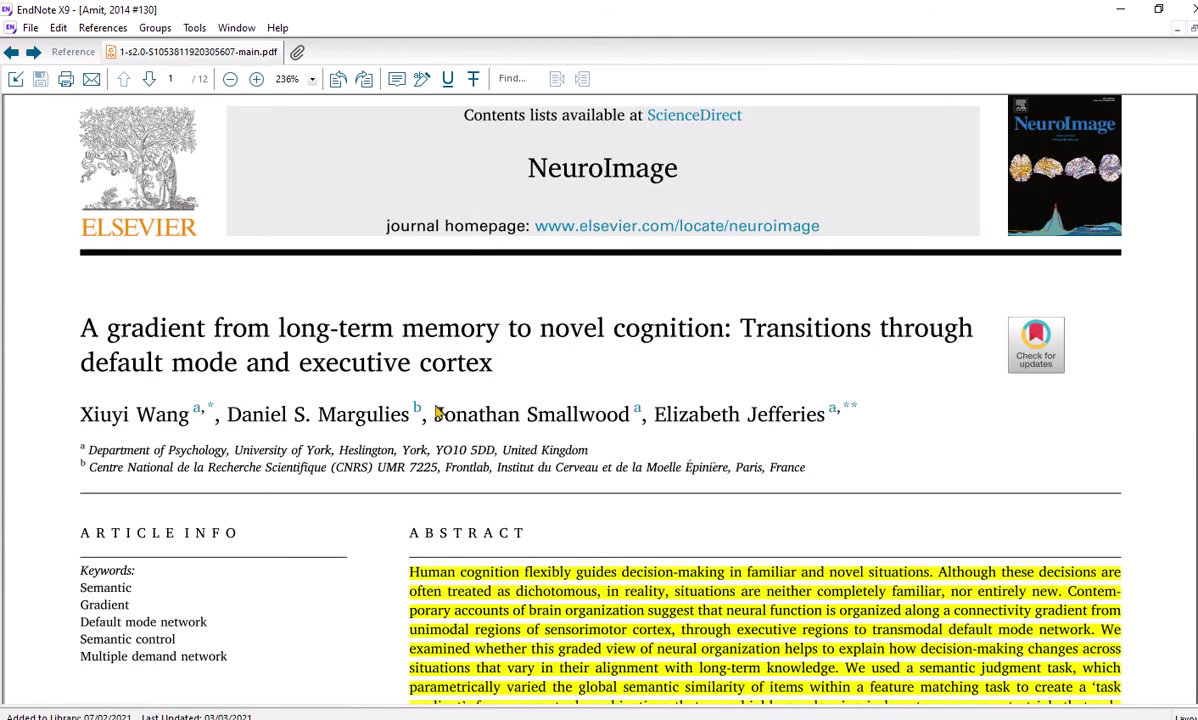
scroll(428, 402, down, 1)
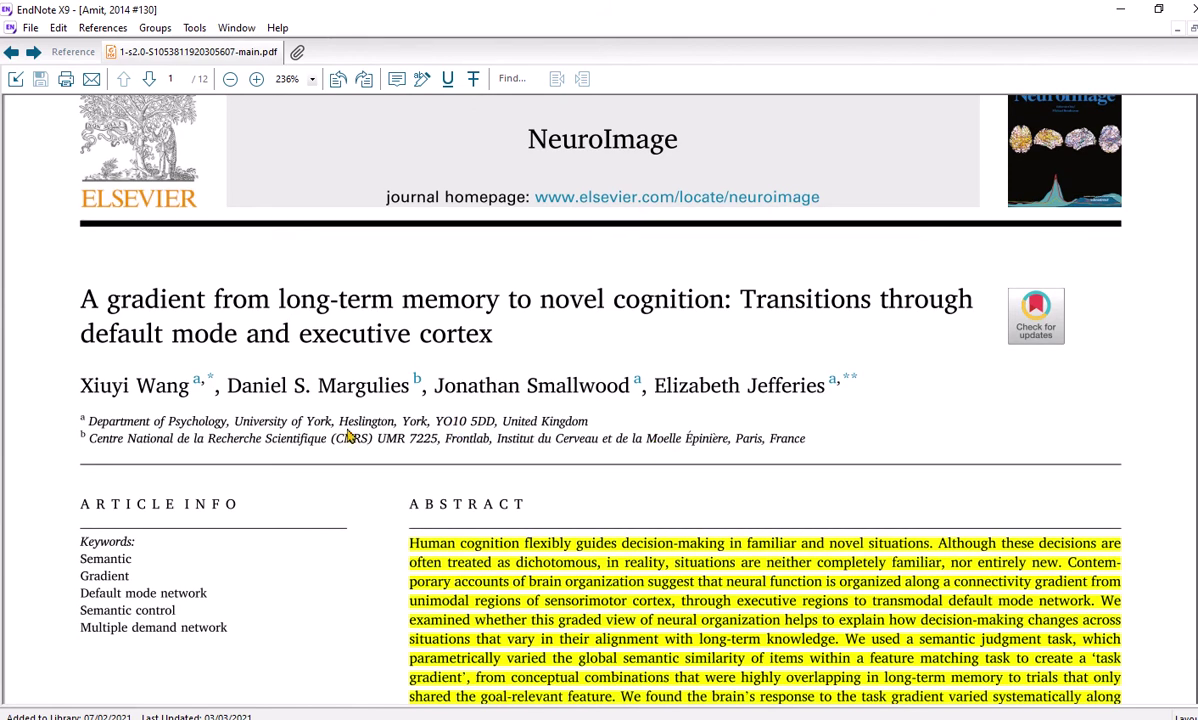
scroll(350, 437, down, 2)
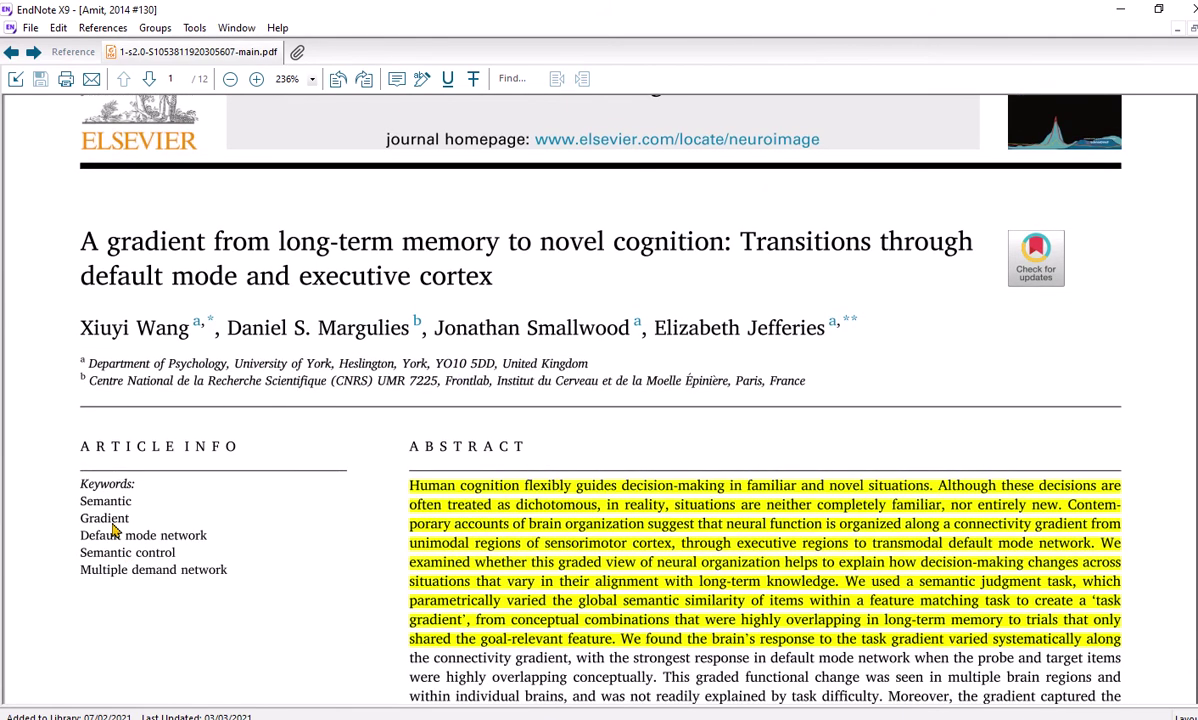
scroll(922, 327, down, 2)
scroll(922, 327, down, 3)
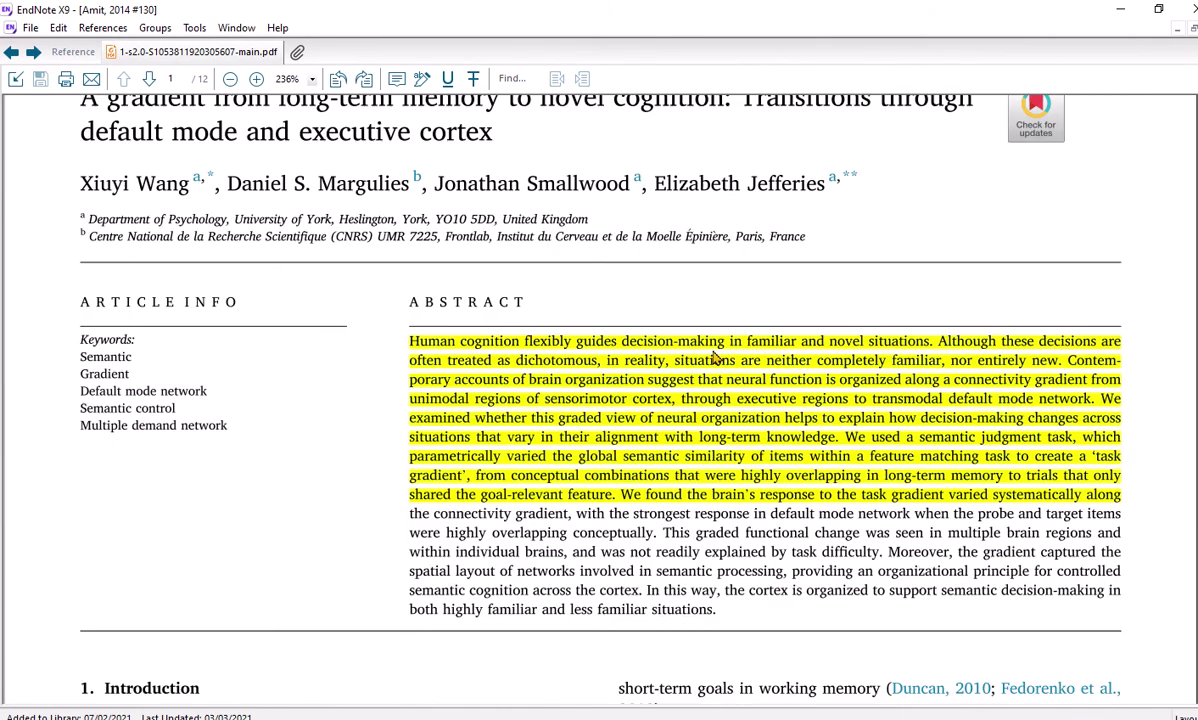
scroll(576, 427, down, 4)
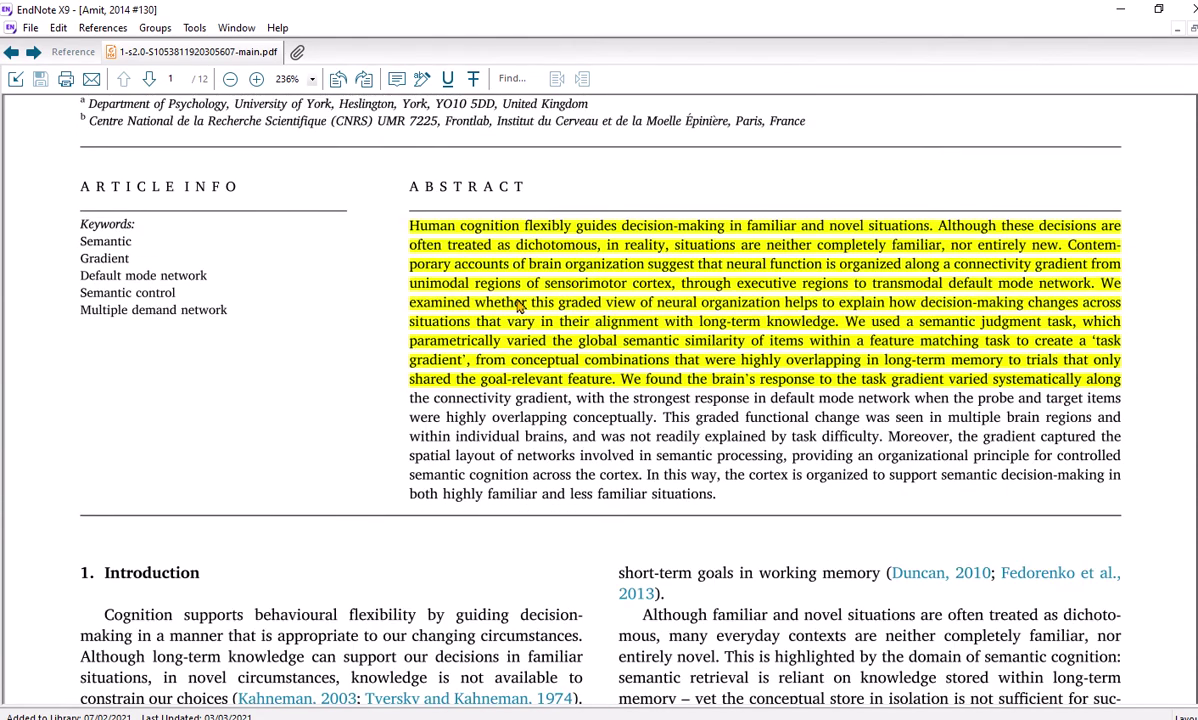
scroll(435, 104, down, 2)
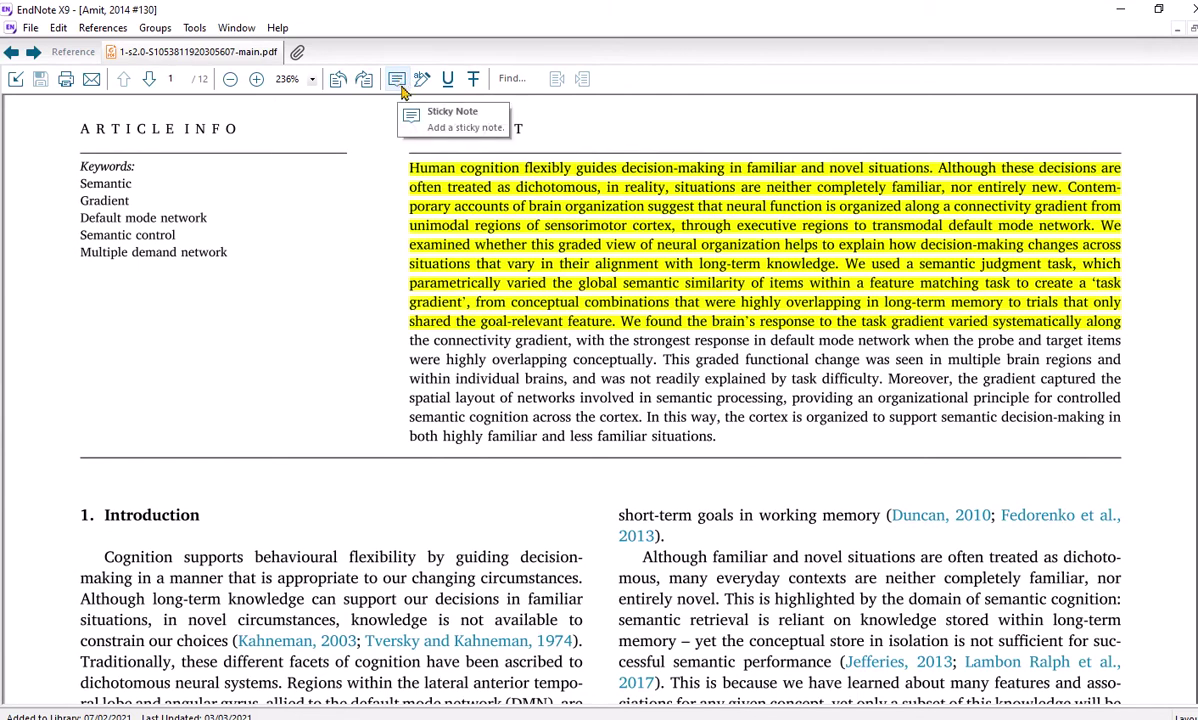
Step: Highlight the end of the abstract, from "were highly overlapping conceptually" to "less familiar situations."
drag(390, 350, 719, 441)
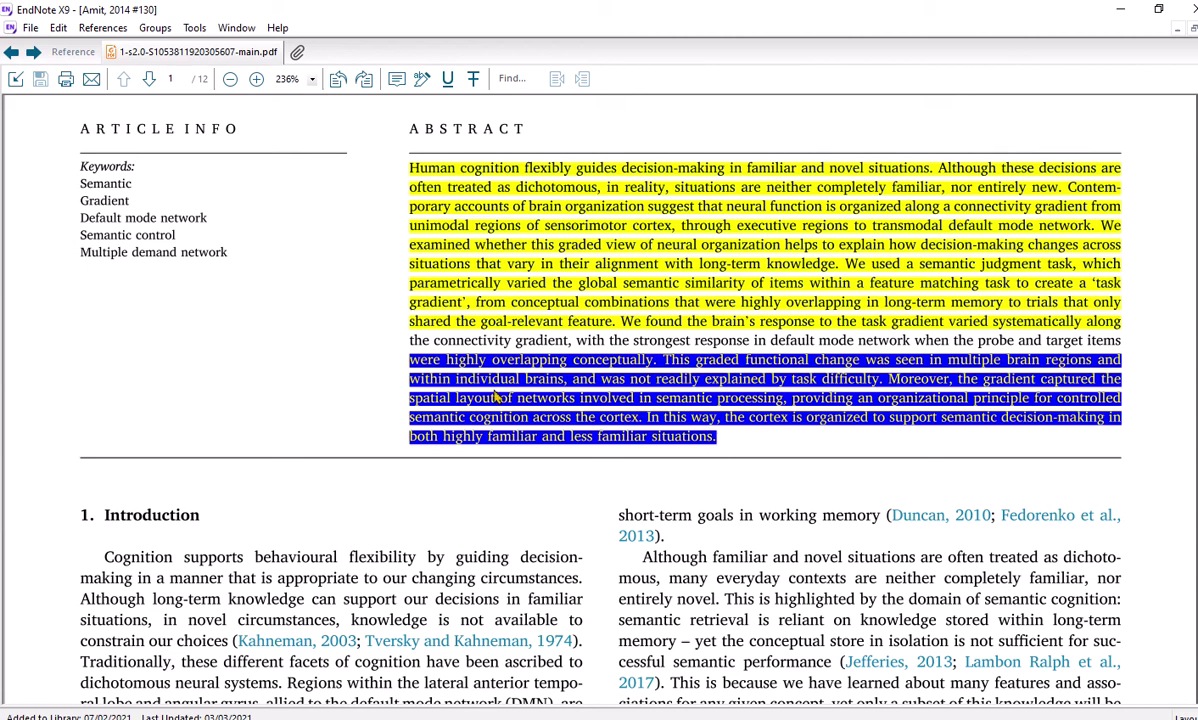
click(422, 80)
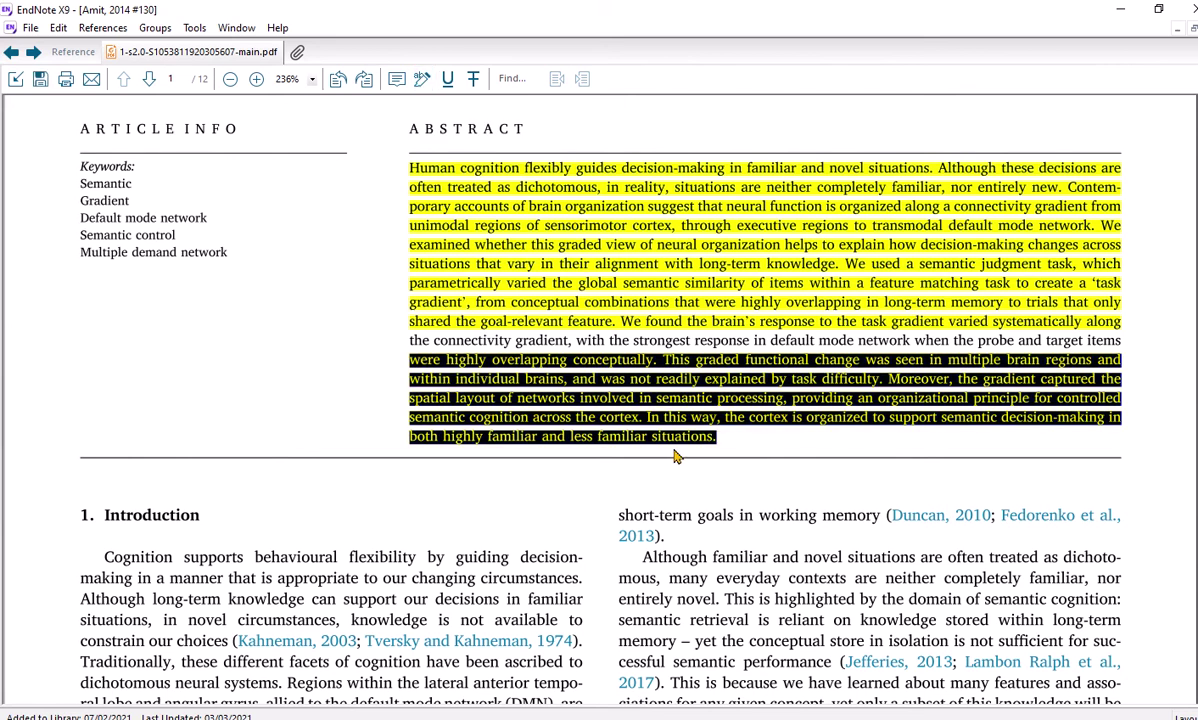
click(440, 368)
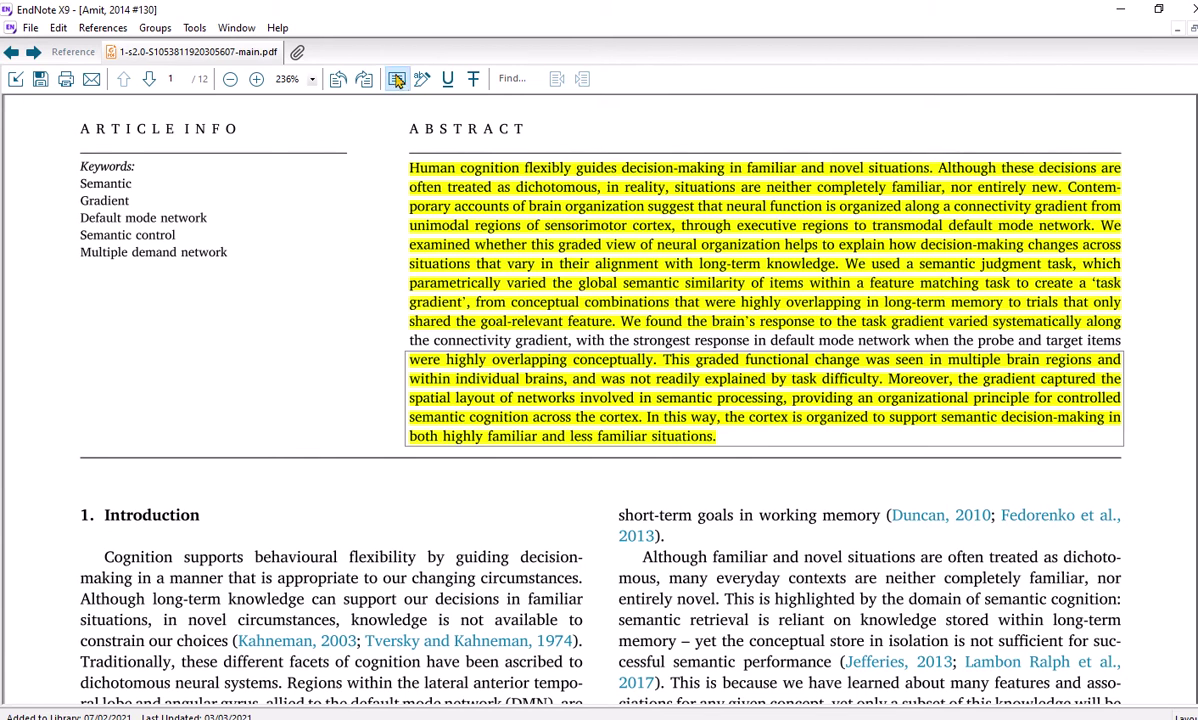
Step: Attach a note reading "ghhhhhhhhhhhhhhh" to the highlighted end of the abstract, then reopen it for review and close it
click(492, 388)
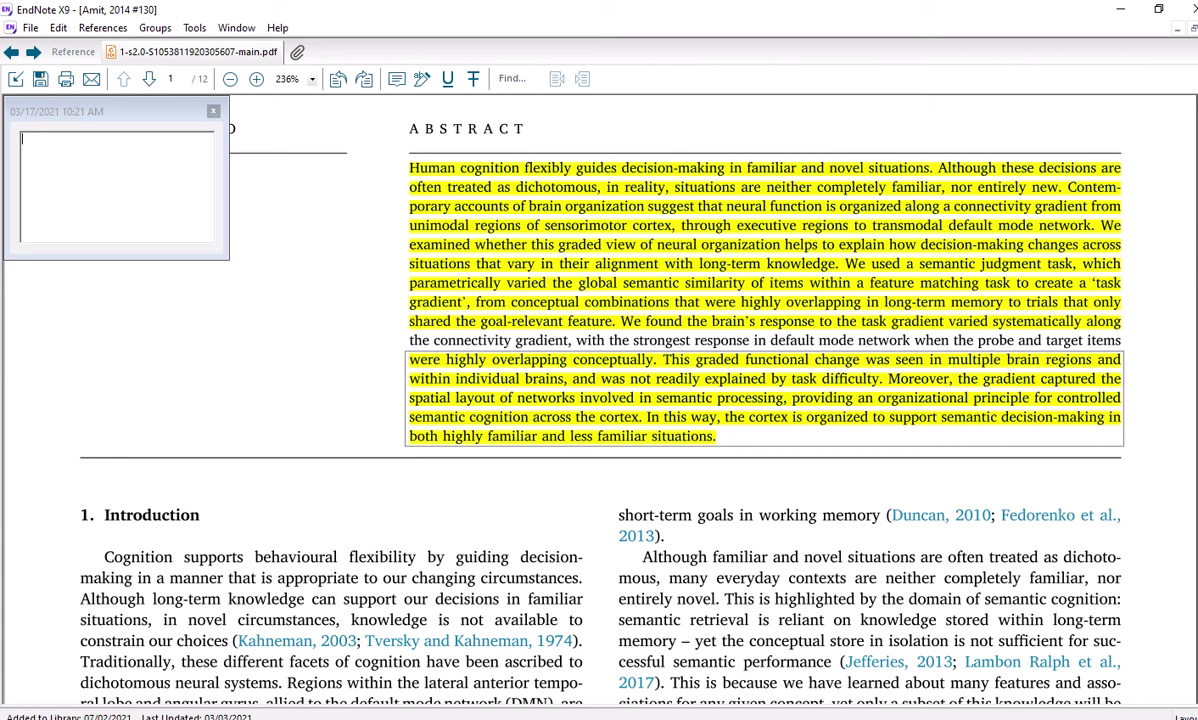
text(ghhhhhhhhhhhhhhh)
click(213, 110)
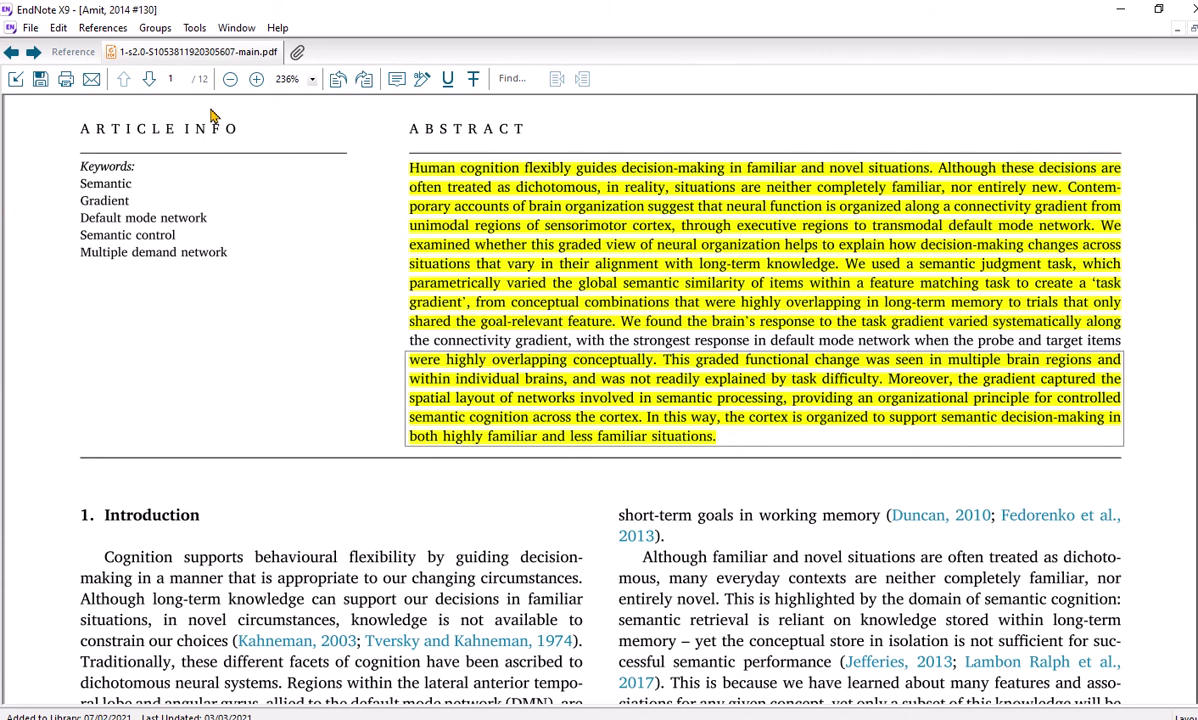
mouse_move(481, 400)
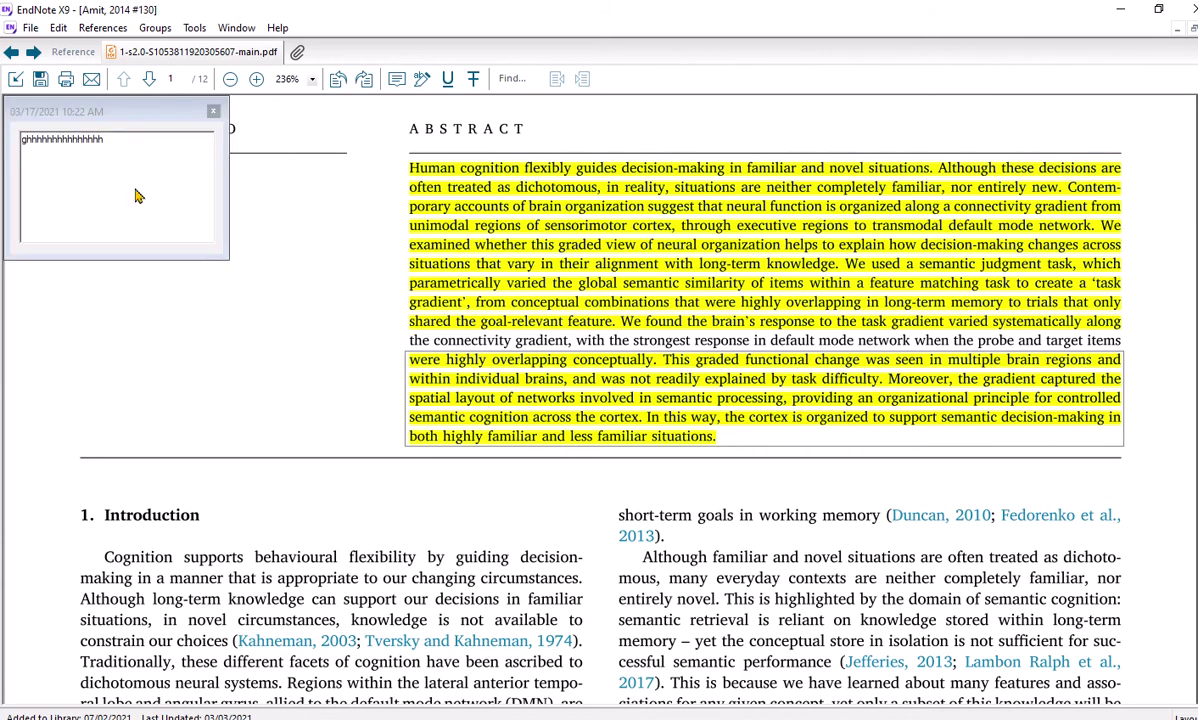
scroll(505, 380, down, 1)
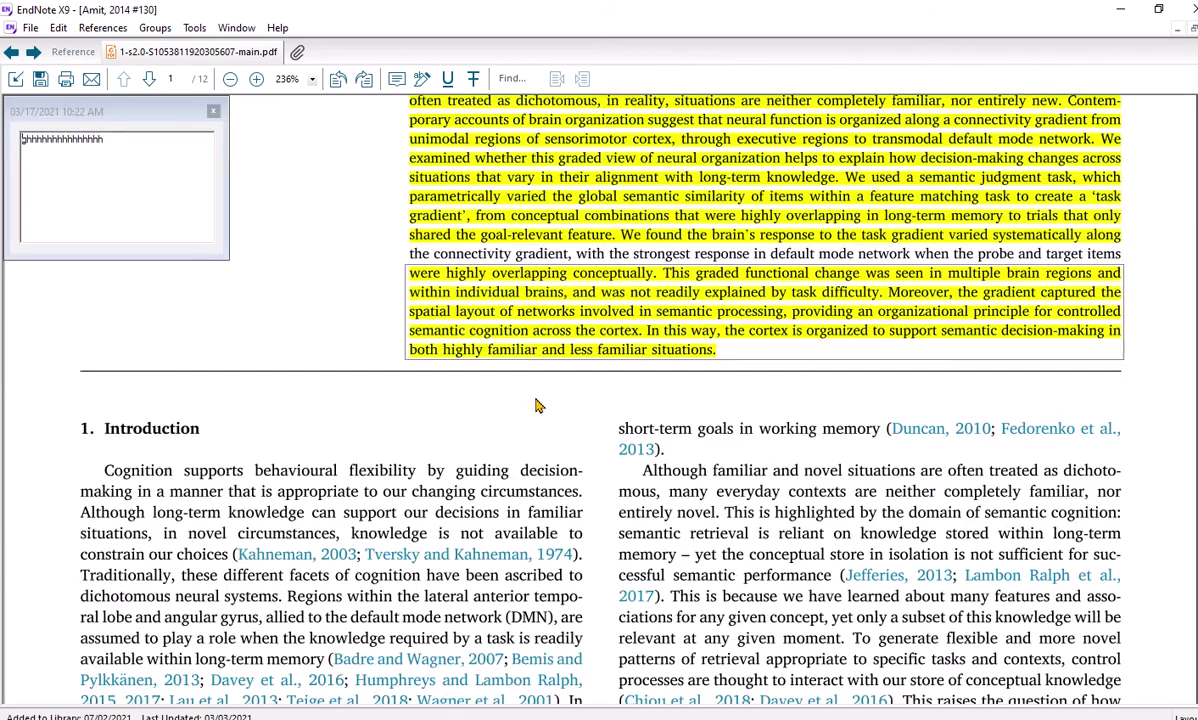
click(213, 110)
Step: Underline the Introduction's opening text through "constrain our choices" and strike through the passage from "Traditionally" to "long-term memory"
scroll(268, 450, down, 1)
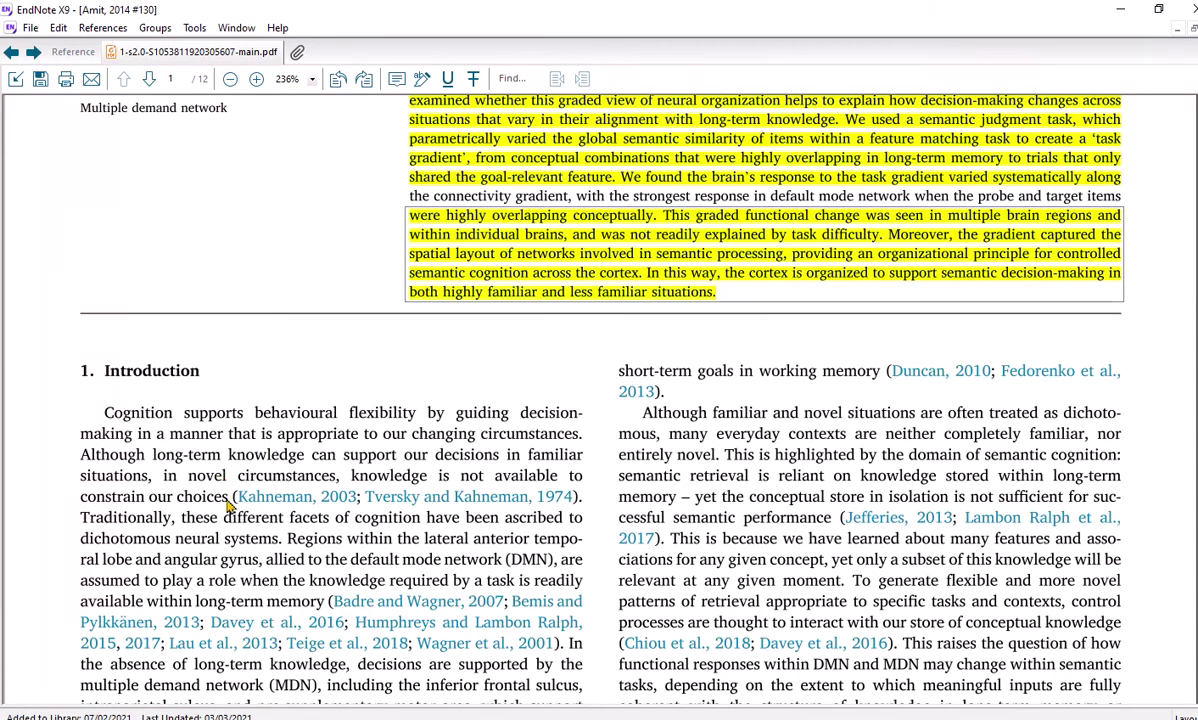
drag(228, 497, 187, 405)
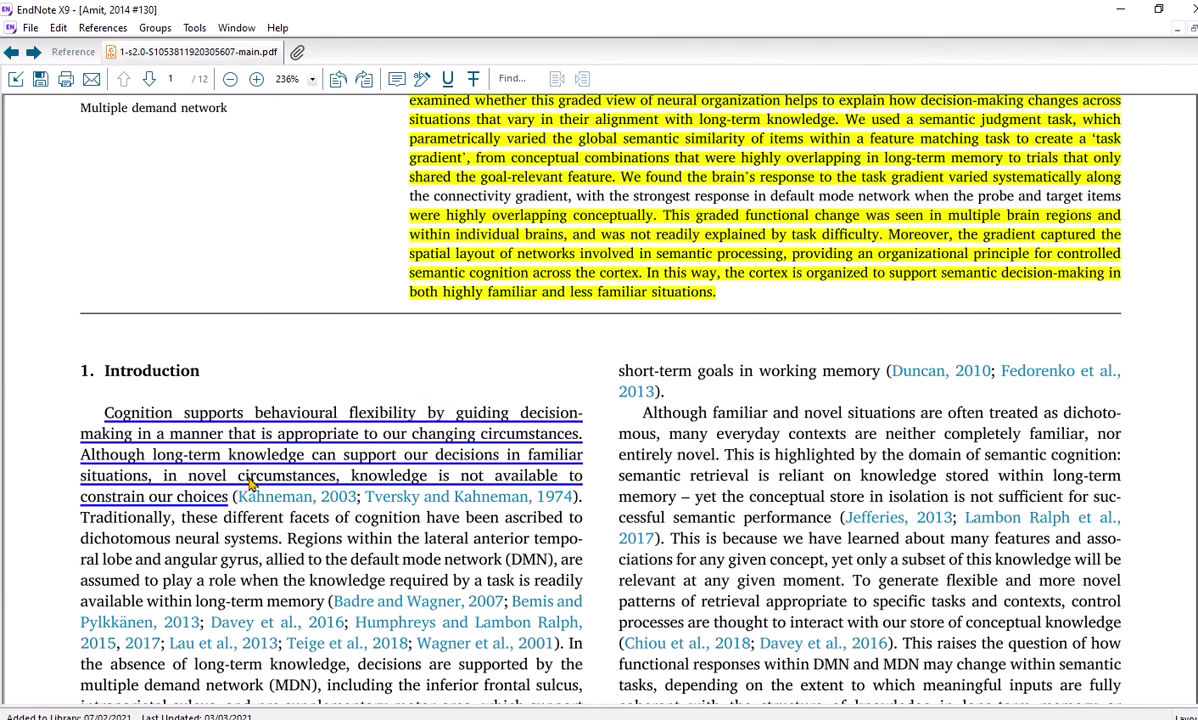
scroll(250, 483, down, 1)
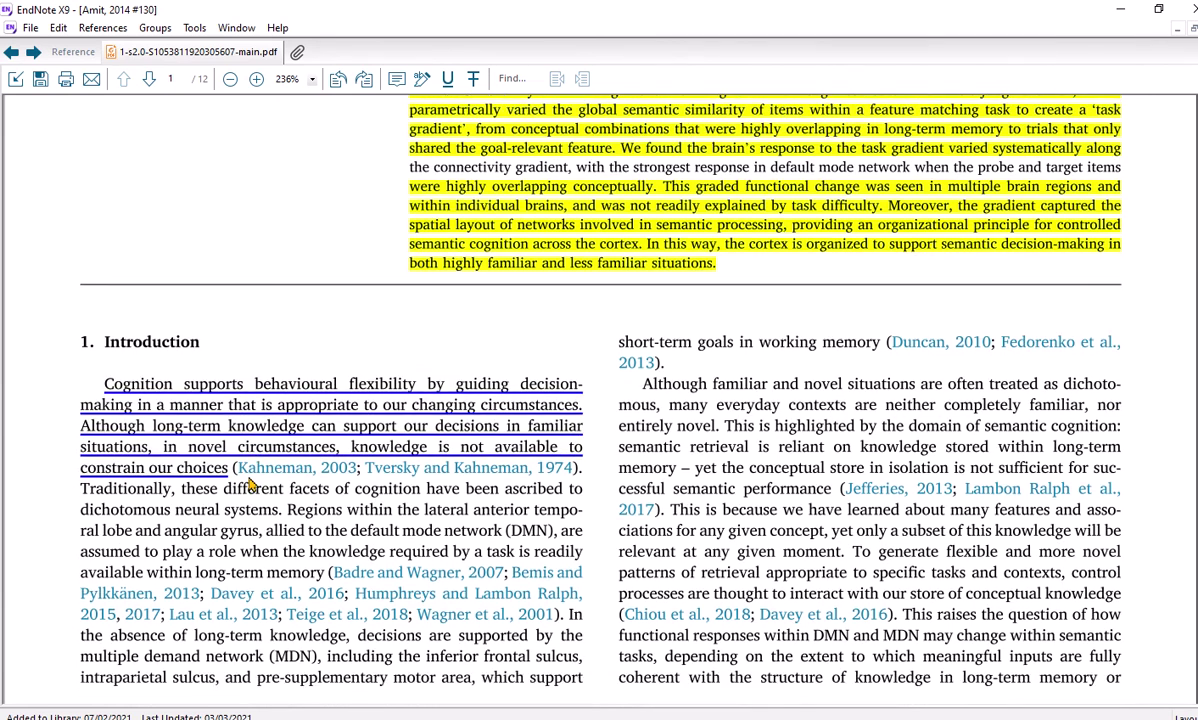
scroll(316, 551, down, 1)
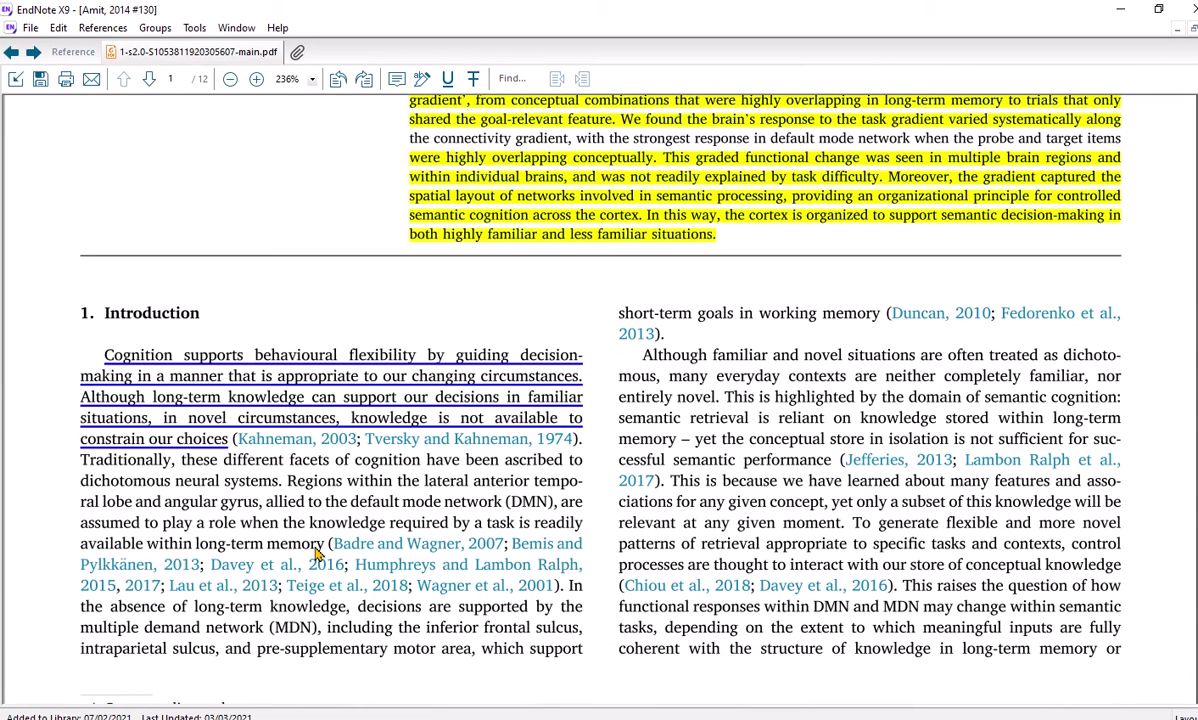
drag(326, 545, 80, 460)
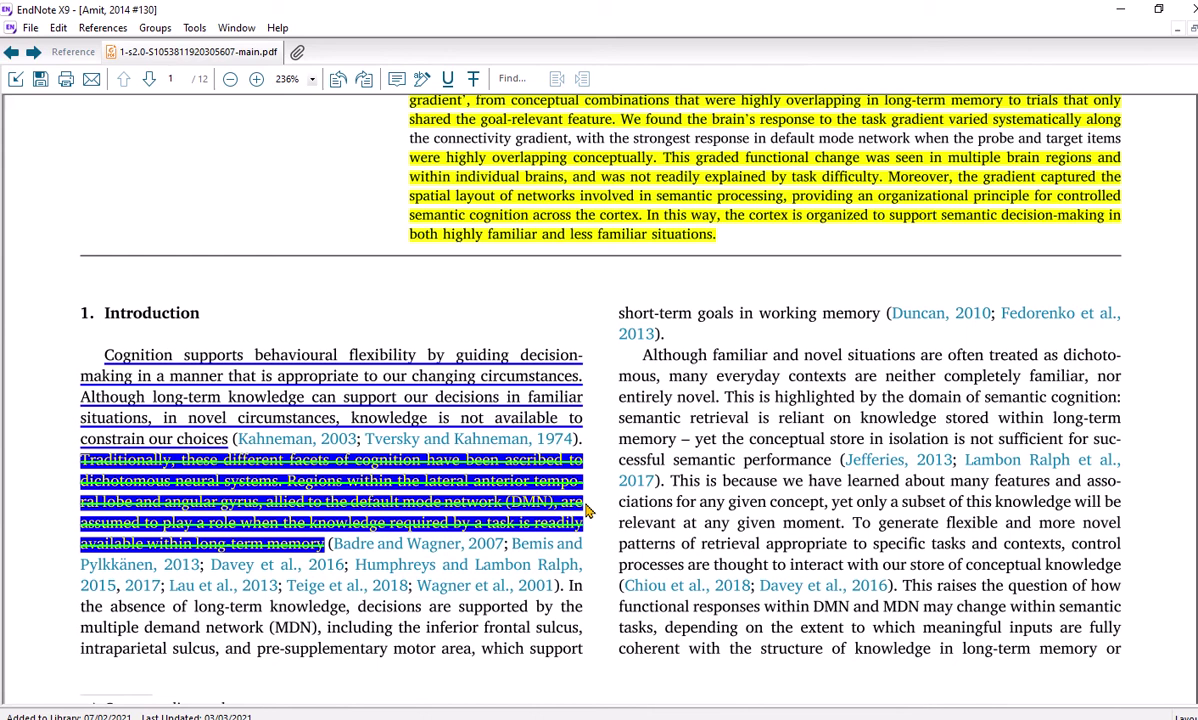
click(432, 438)
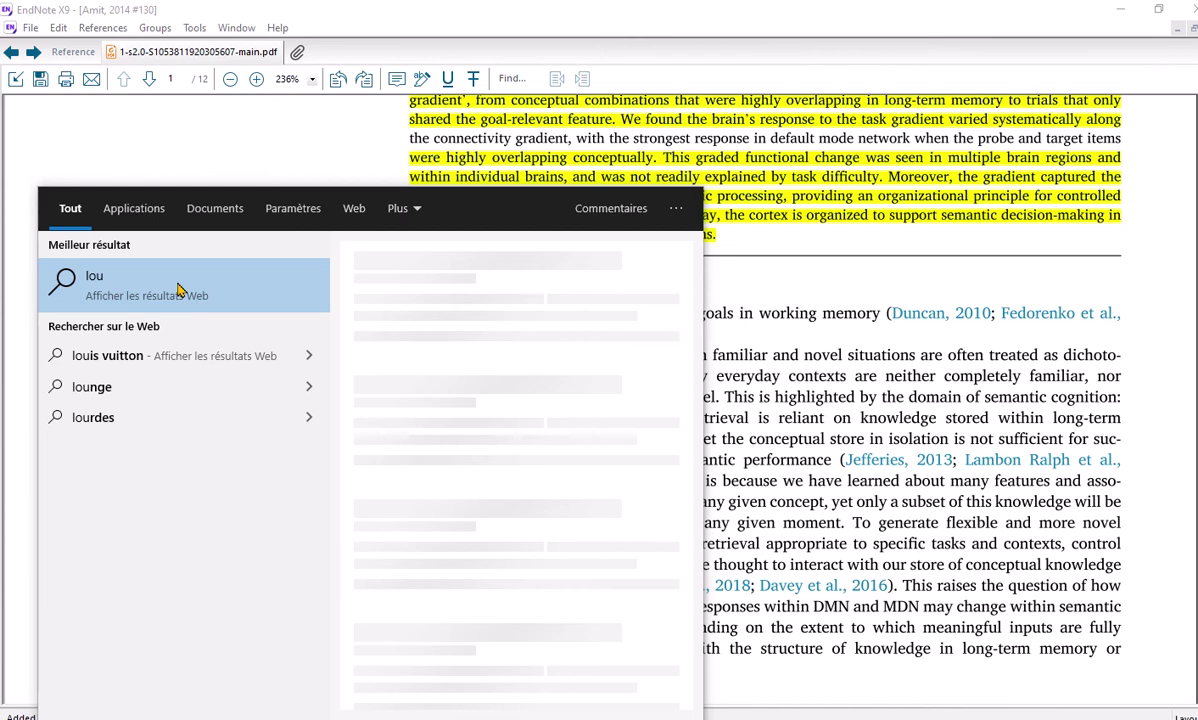
Step: Search Windows for "loupe" and open the ergonomics settings for the Loupe
text(p)
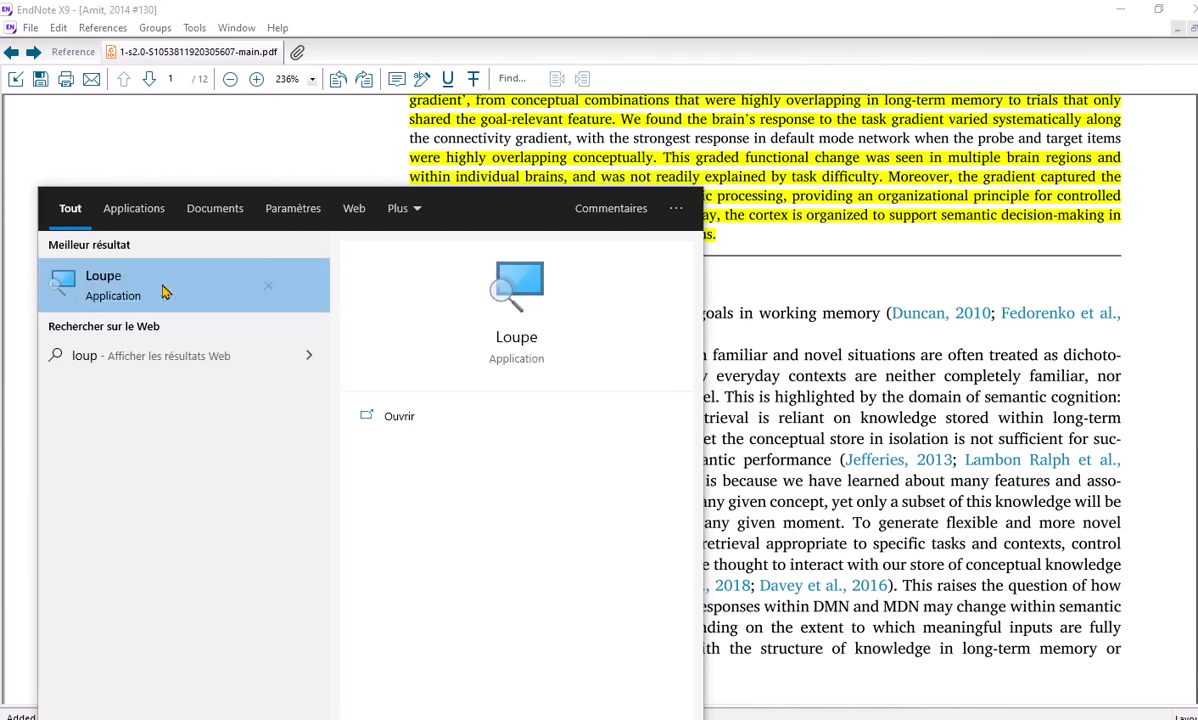
text(e)
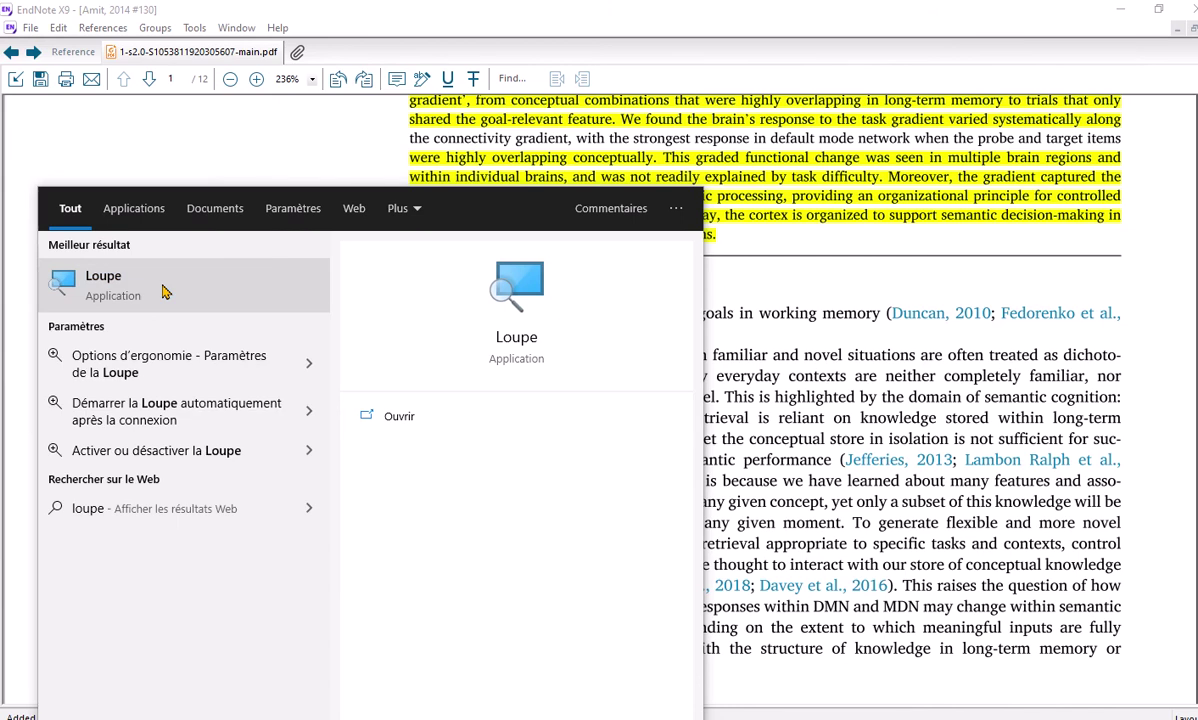
click(167, 356)
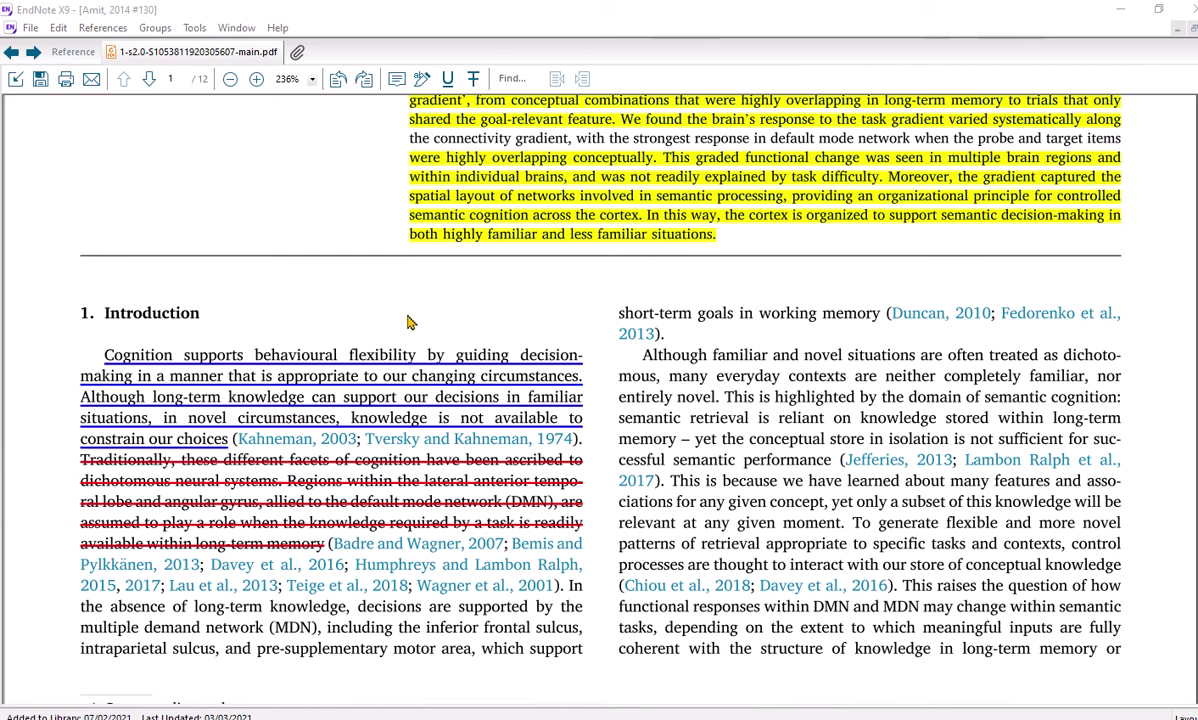
Step: Turn on the Loupe magnifier at 200% over the Introduction text and open its reading speed and voice settings
scroll(408, 322, down, 1)
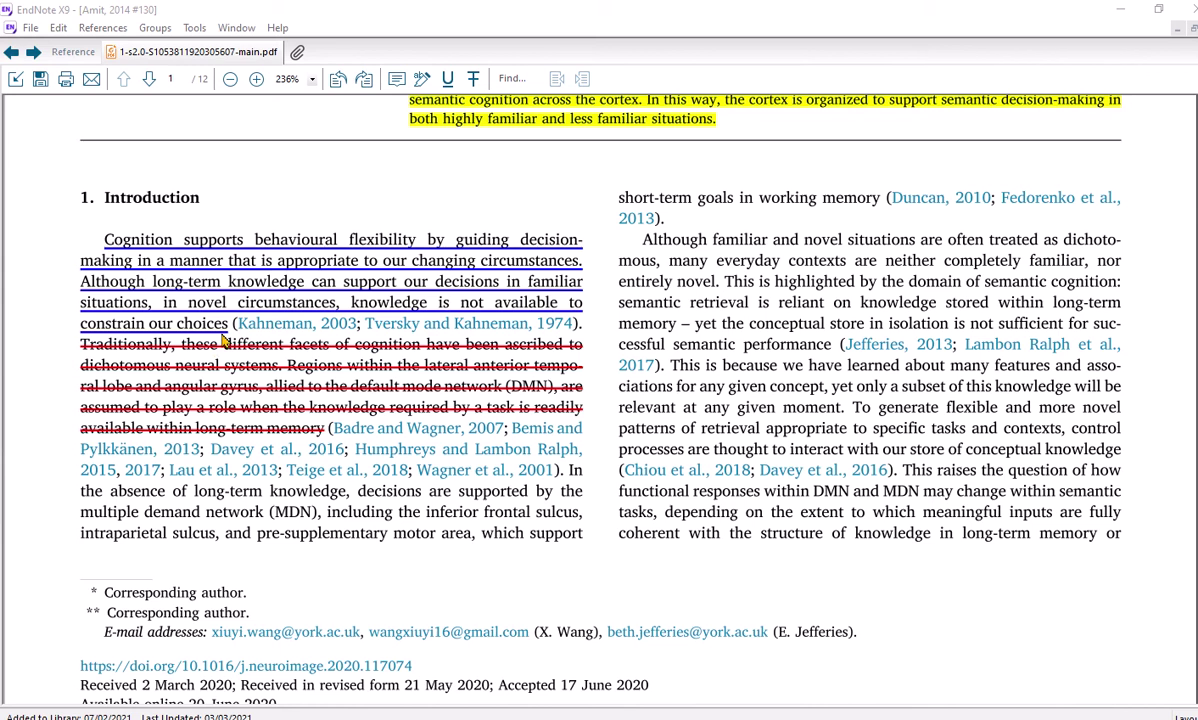
key(super+plus)
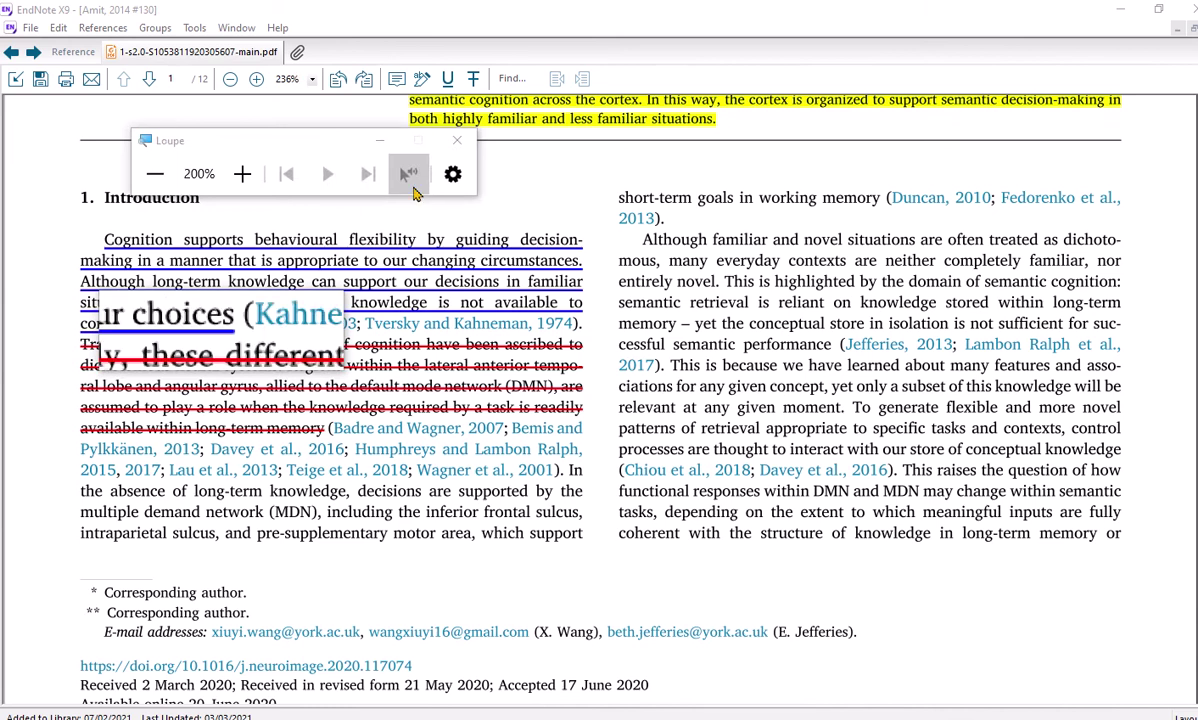
click(453, 175)
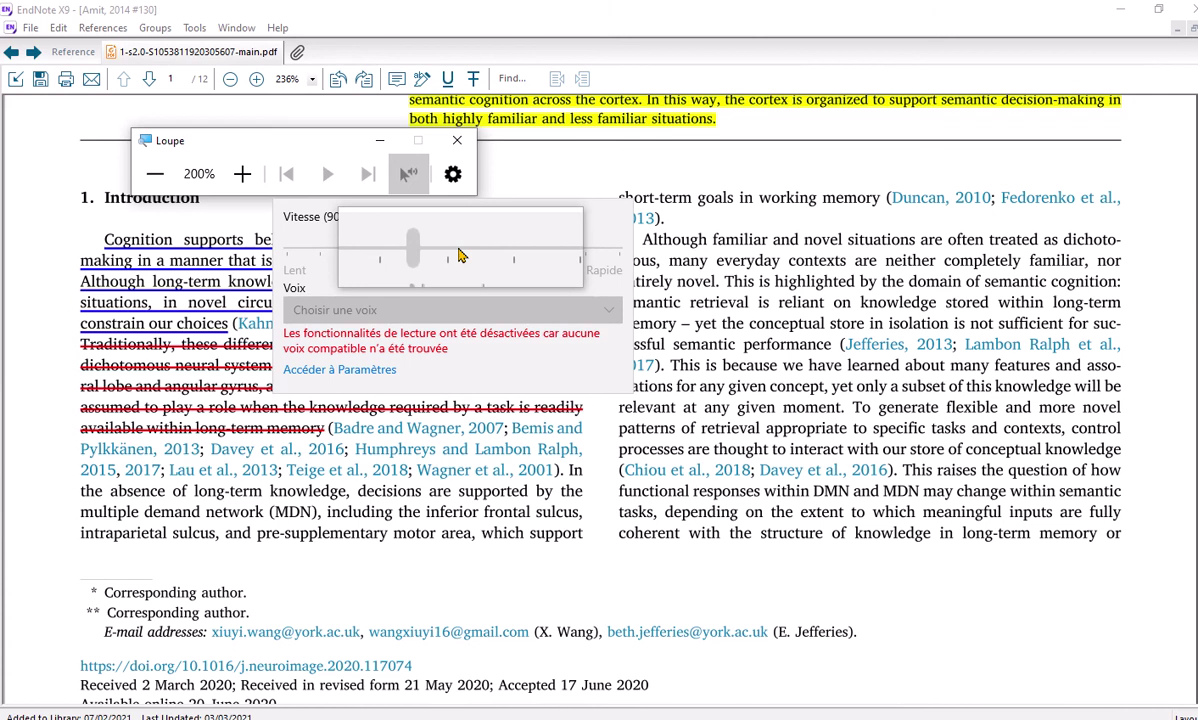
Step: Close the Loupe's reading settings and examine the article's title, abstract and Introduction through the magnifier
click(453, 174)
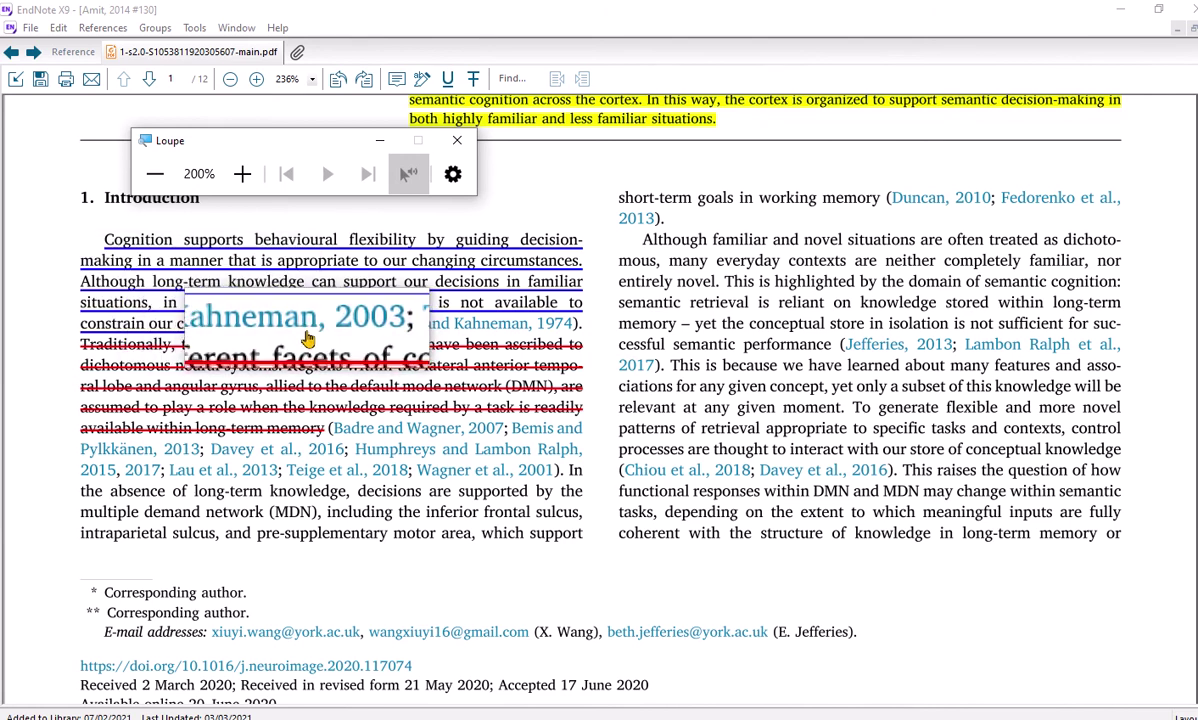
scroll(540, 313, up, 2)
scroll(540, 313, up, 3)
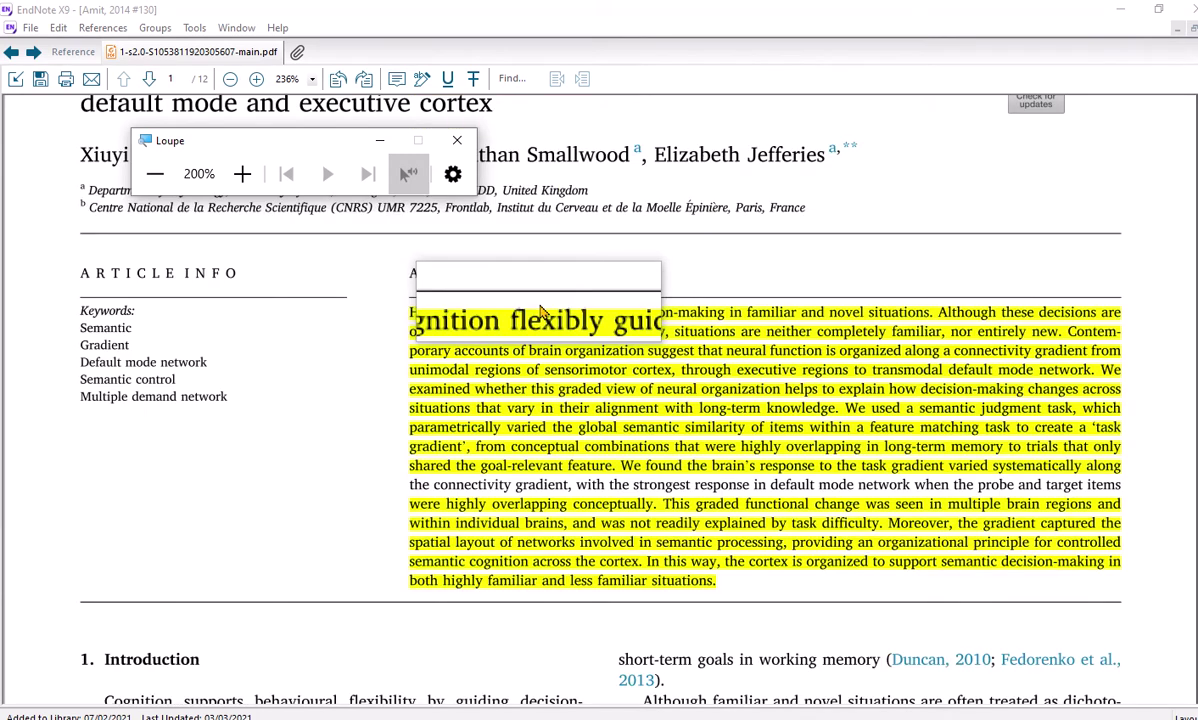
scroll(540, 316, up, 3)
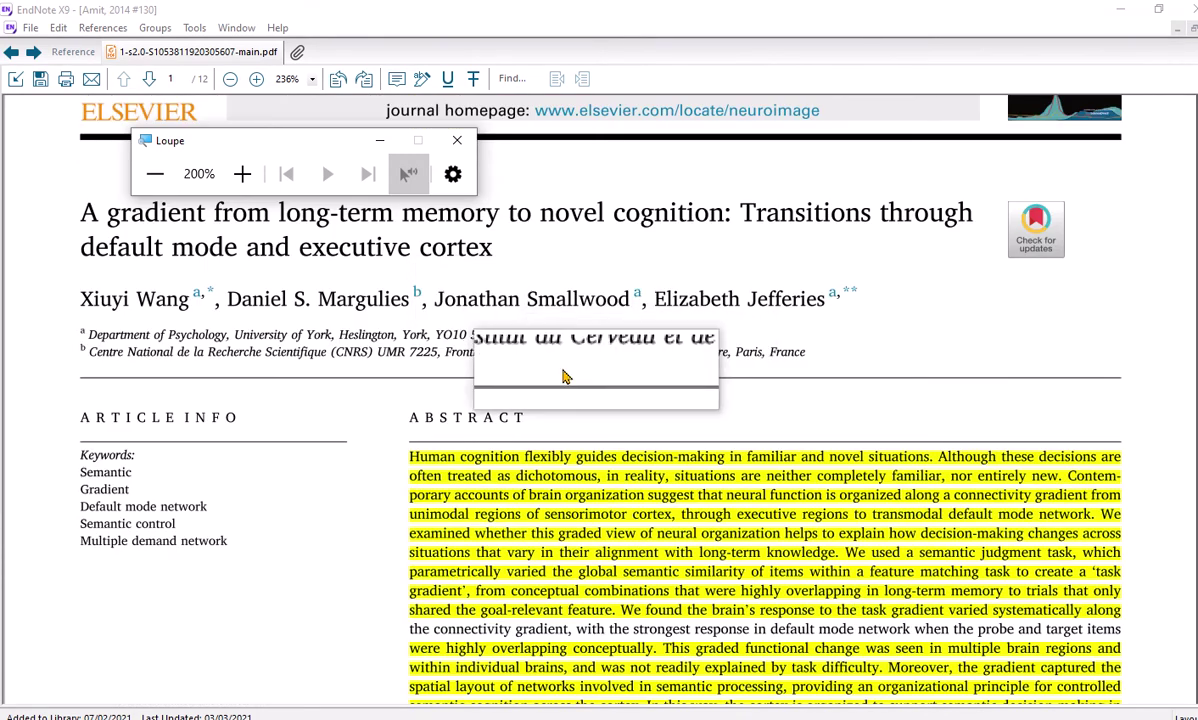
scroll(564, 374, up, 1)
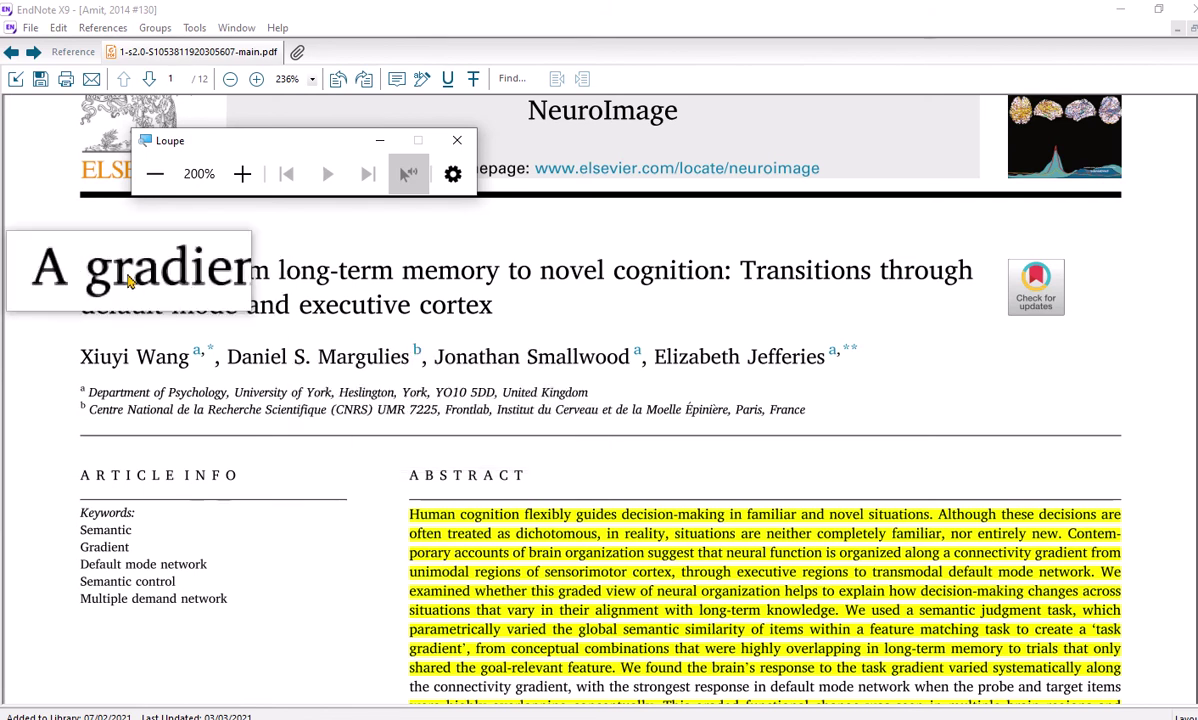
scroll(356, 422, down, 3)
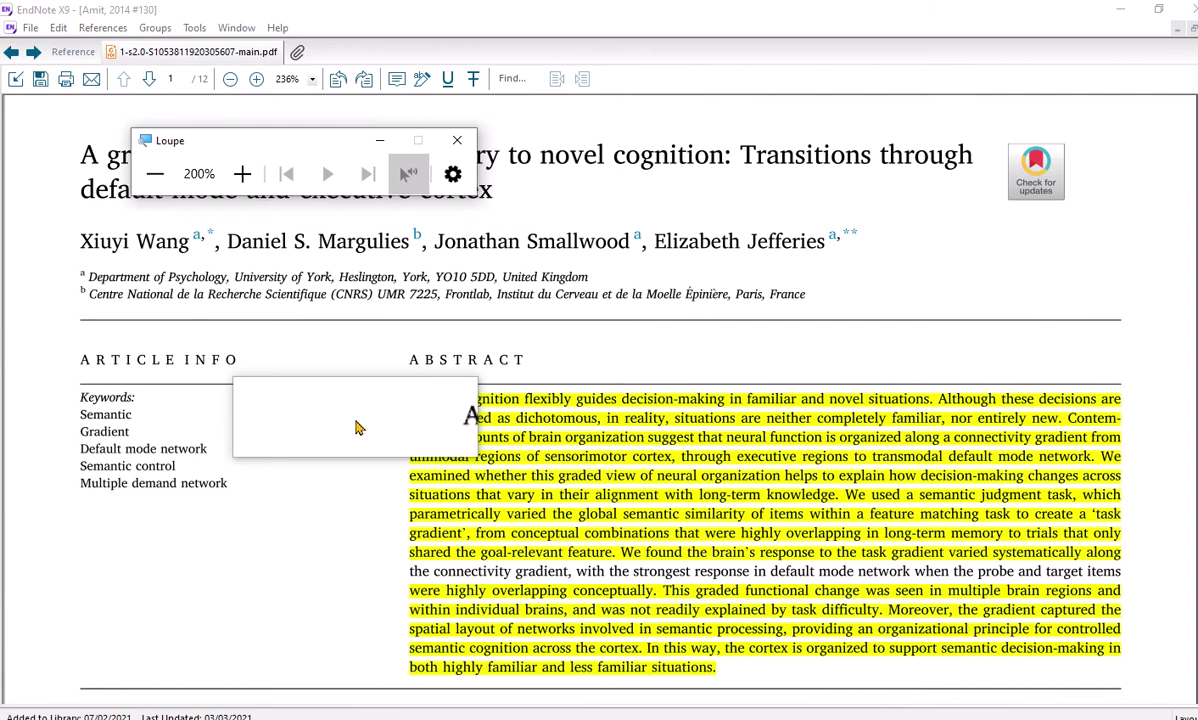
scroll(356, 422, down, 3)
scroll(356, 428, down, 3)
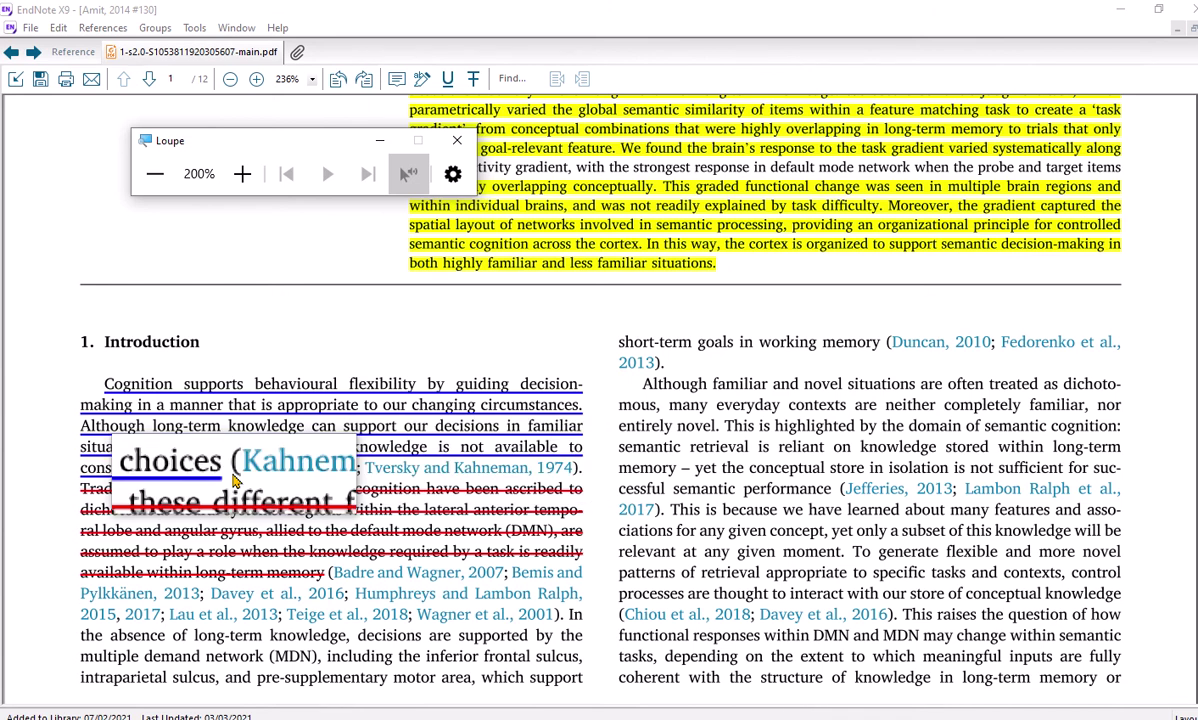
Step: Copy the in-text citation "Kahneman, 2003; Tversky and Kahneman, 1974" from the first paragraph of the Introduction
drag(352, 447, 237, 472)
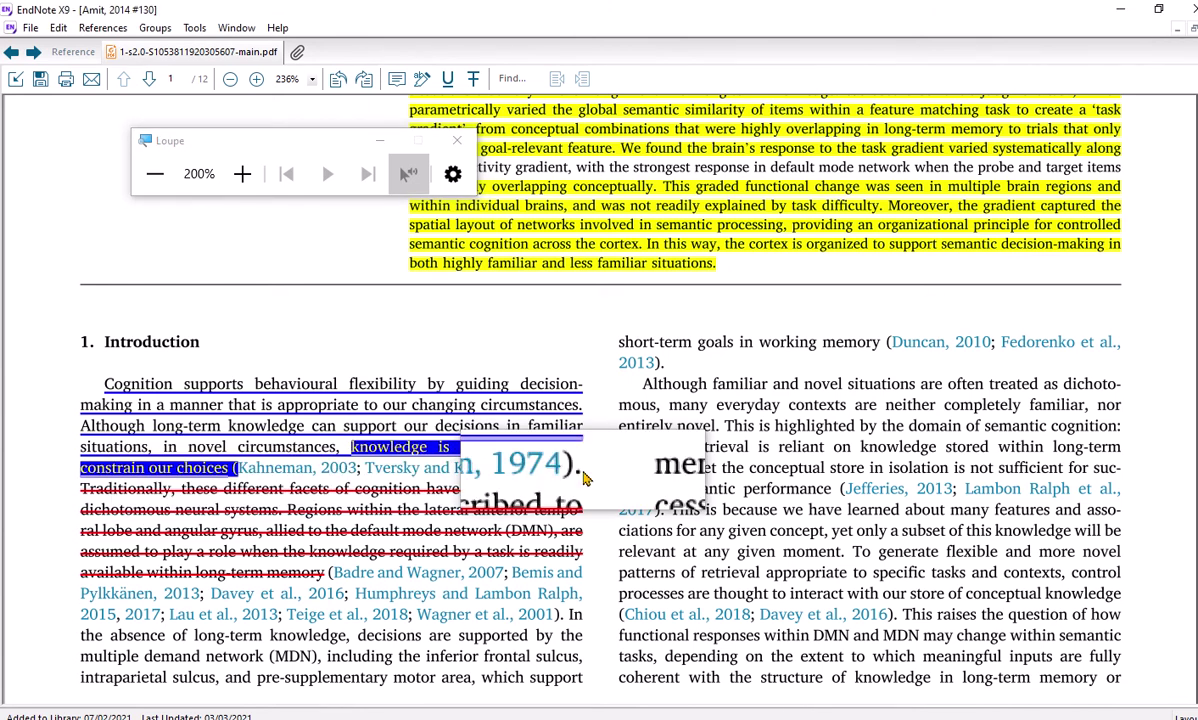
drag(585, 480, 265, 480)
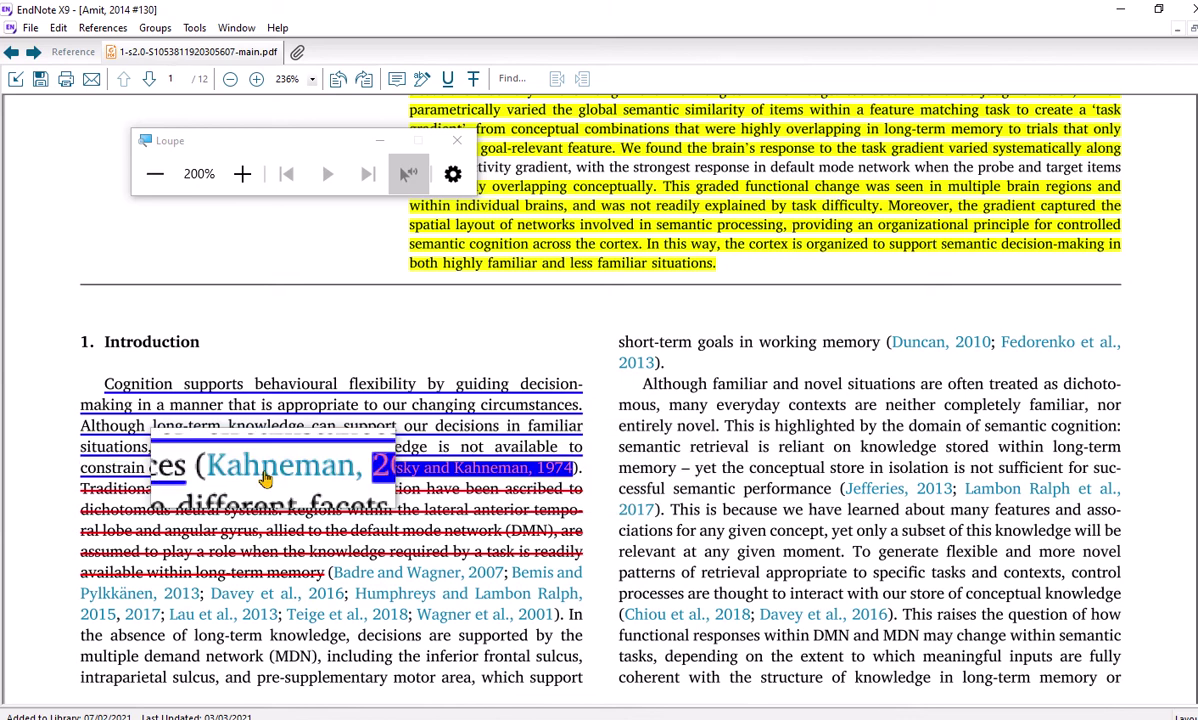
drag(265, 478, 236, 475)
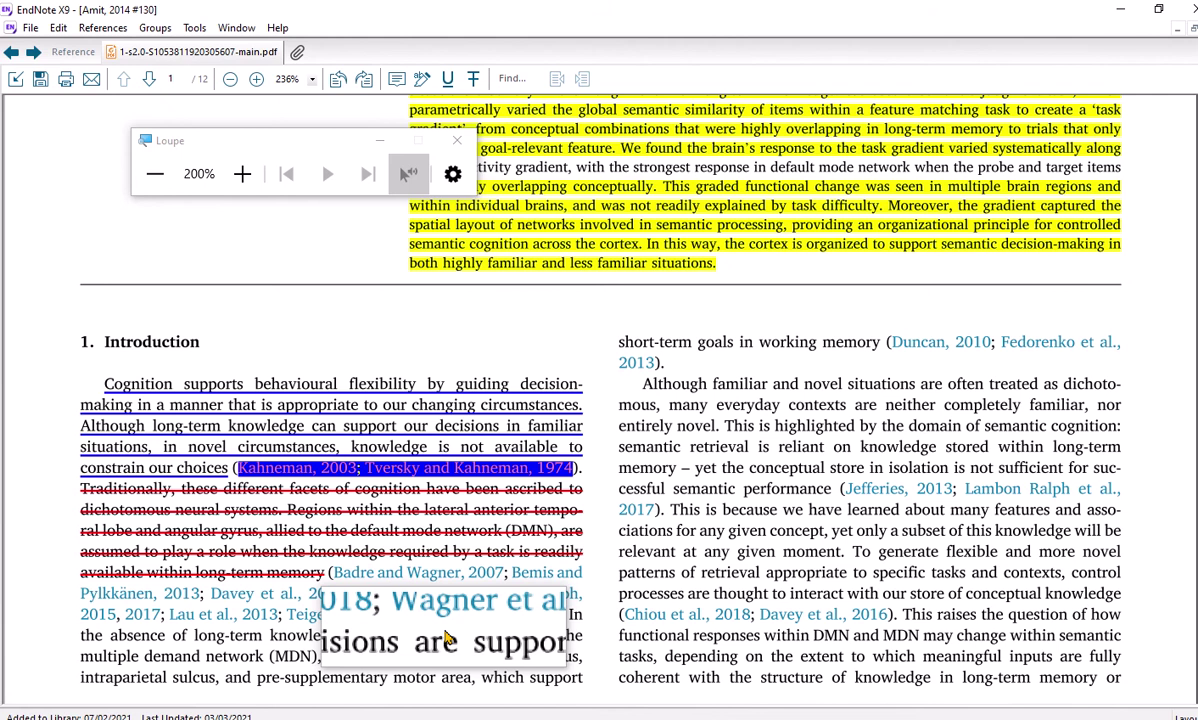
right_click(336, 475)
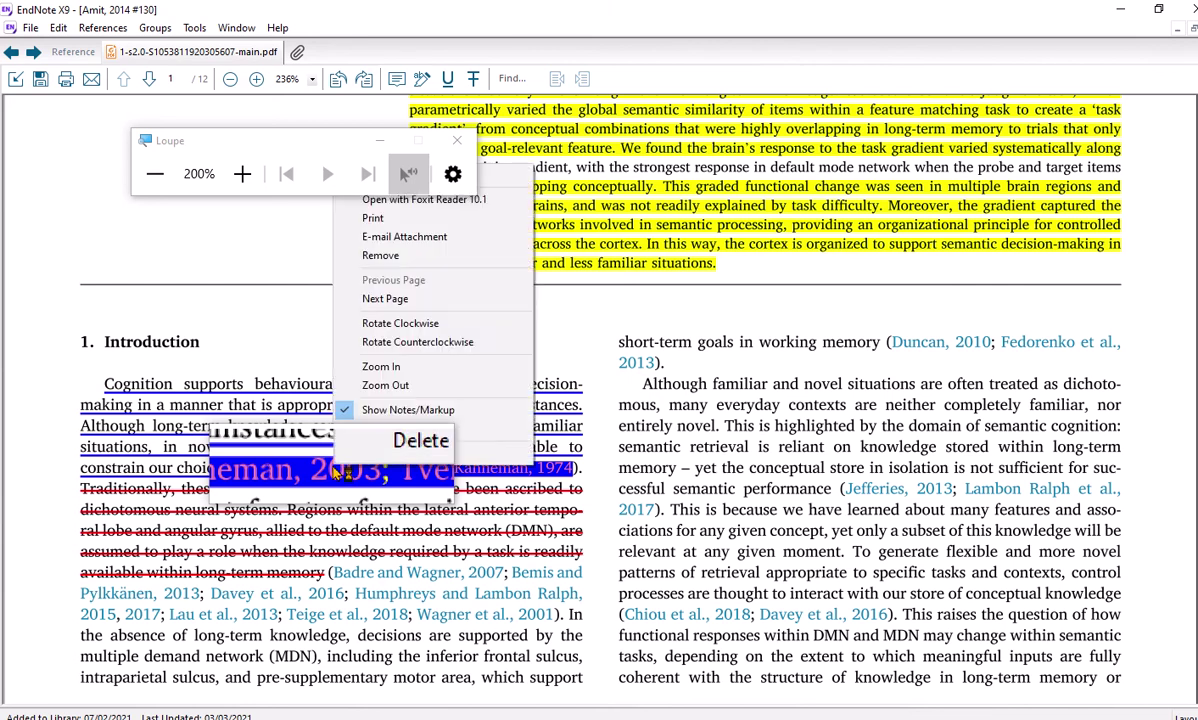
right_click(449, 470)
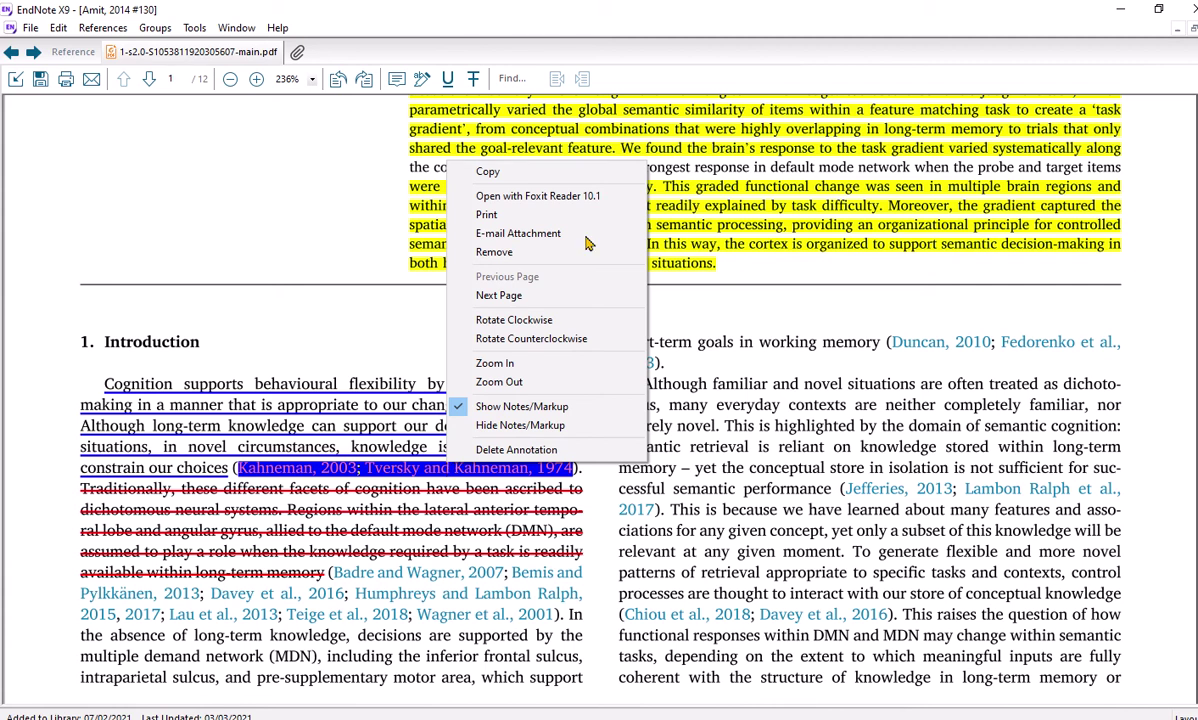
click(466, 169)
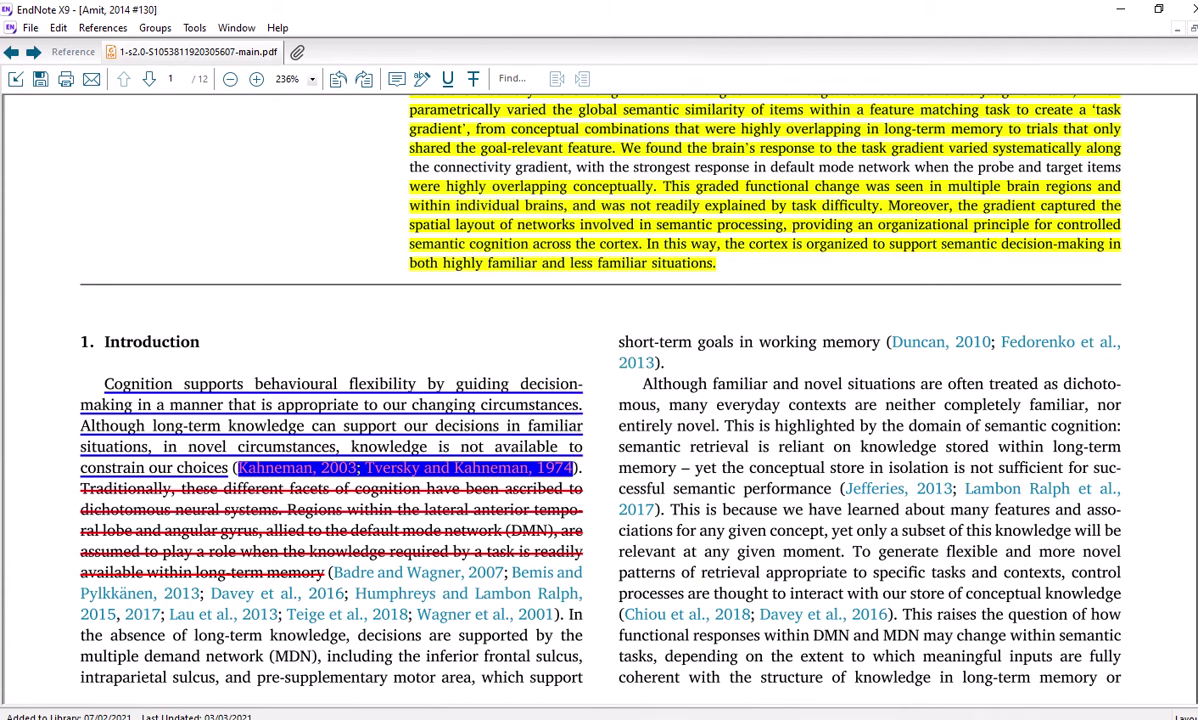
Step: Switch to Google Scholar in the browser and search for the copied in-text citation
key(alt+Tab)
click(867, 18)
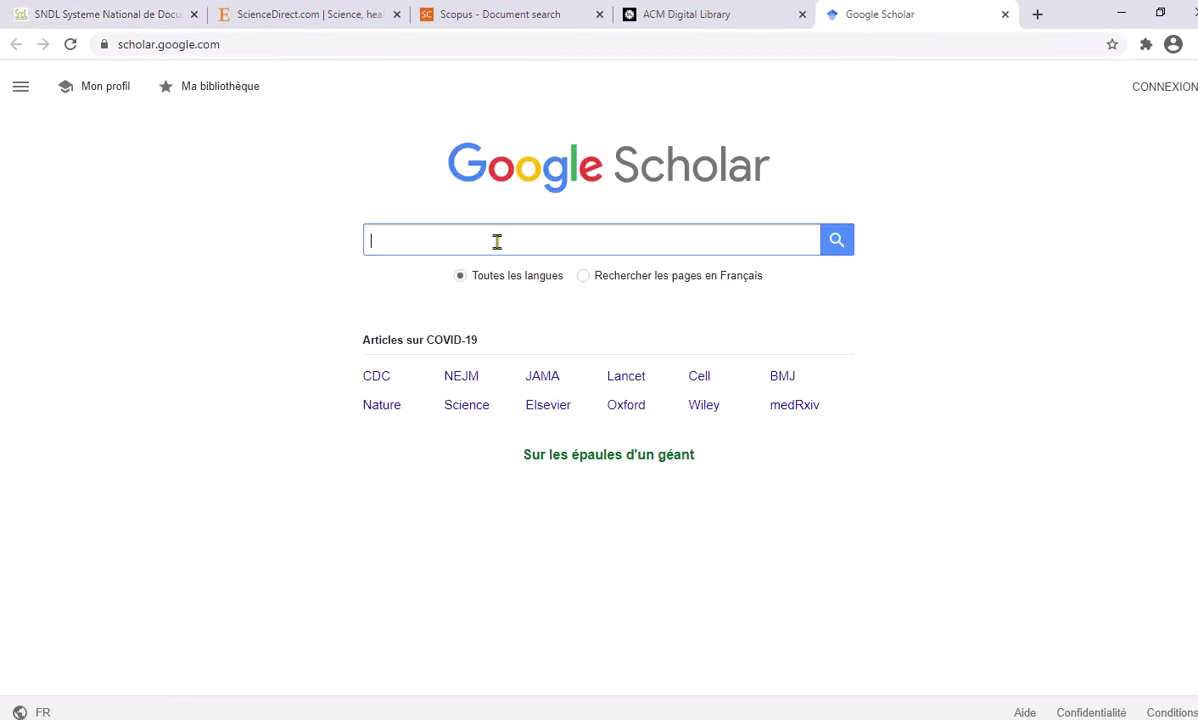
right_click(497, 241)
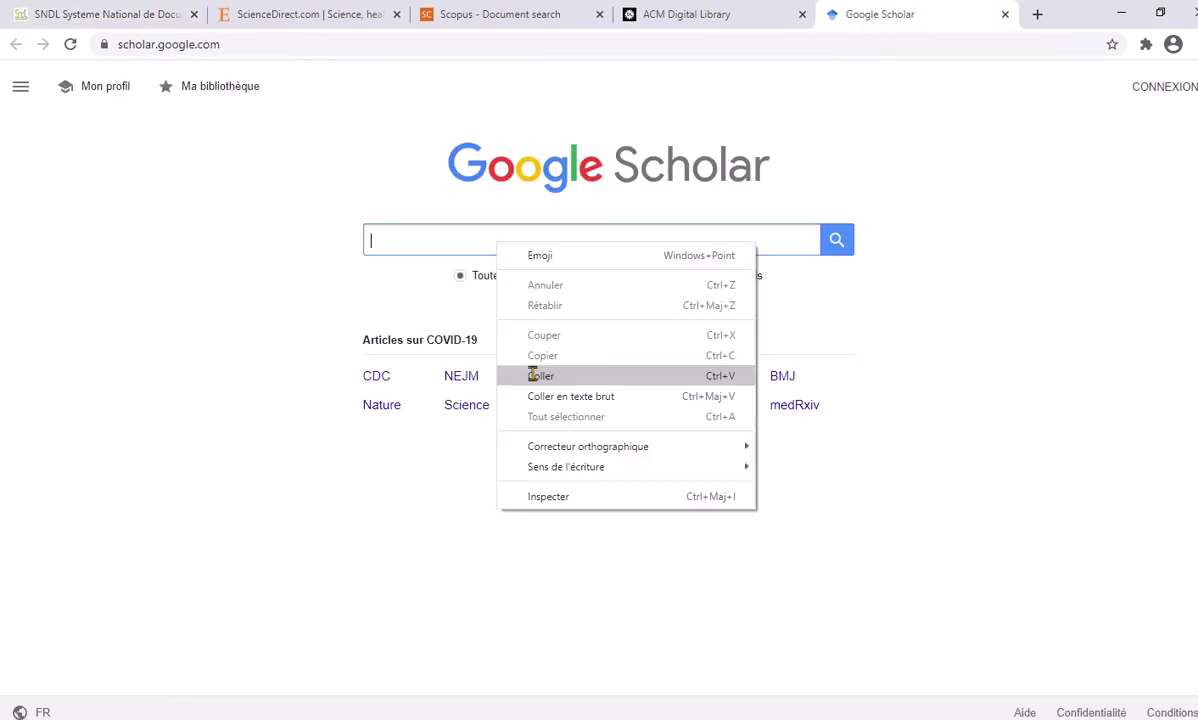
click(533, 375)
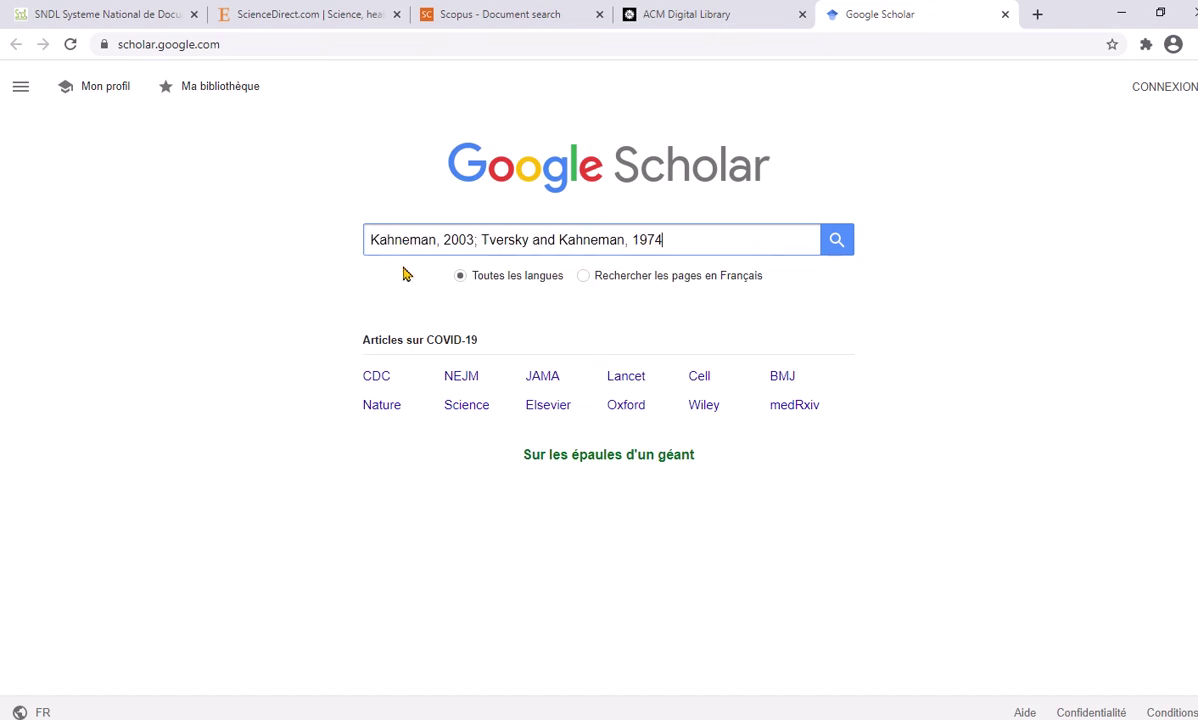
click(837, 241)
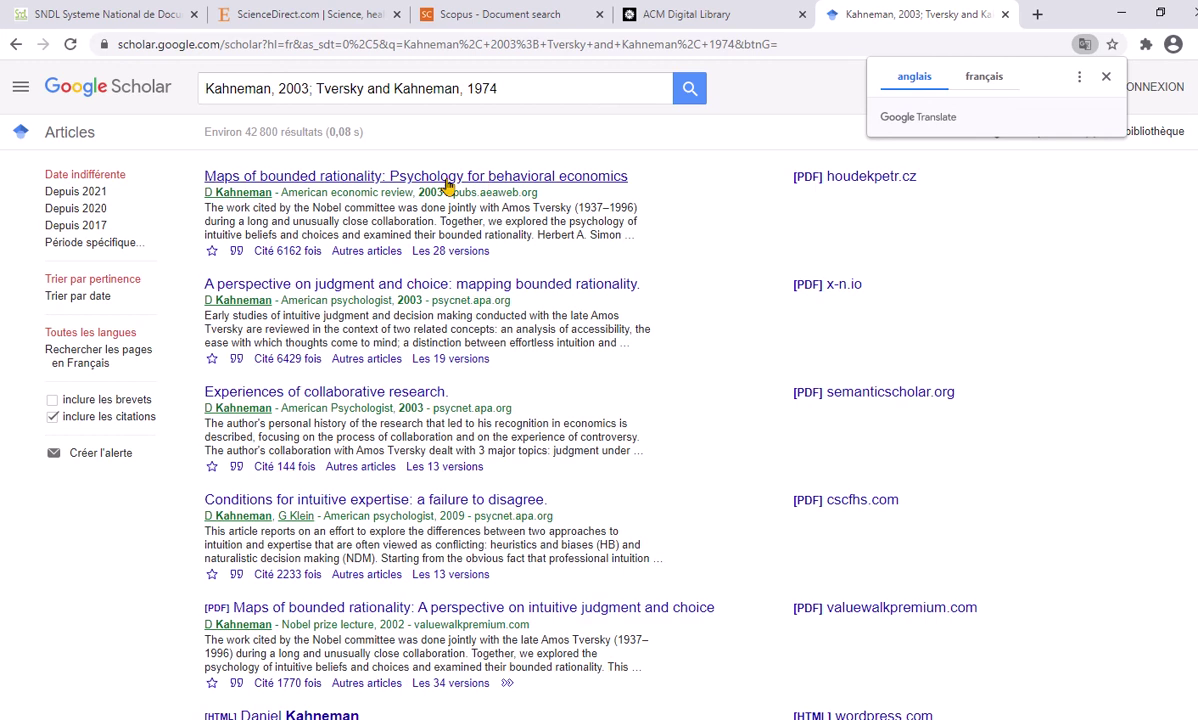
click(685, 17)
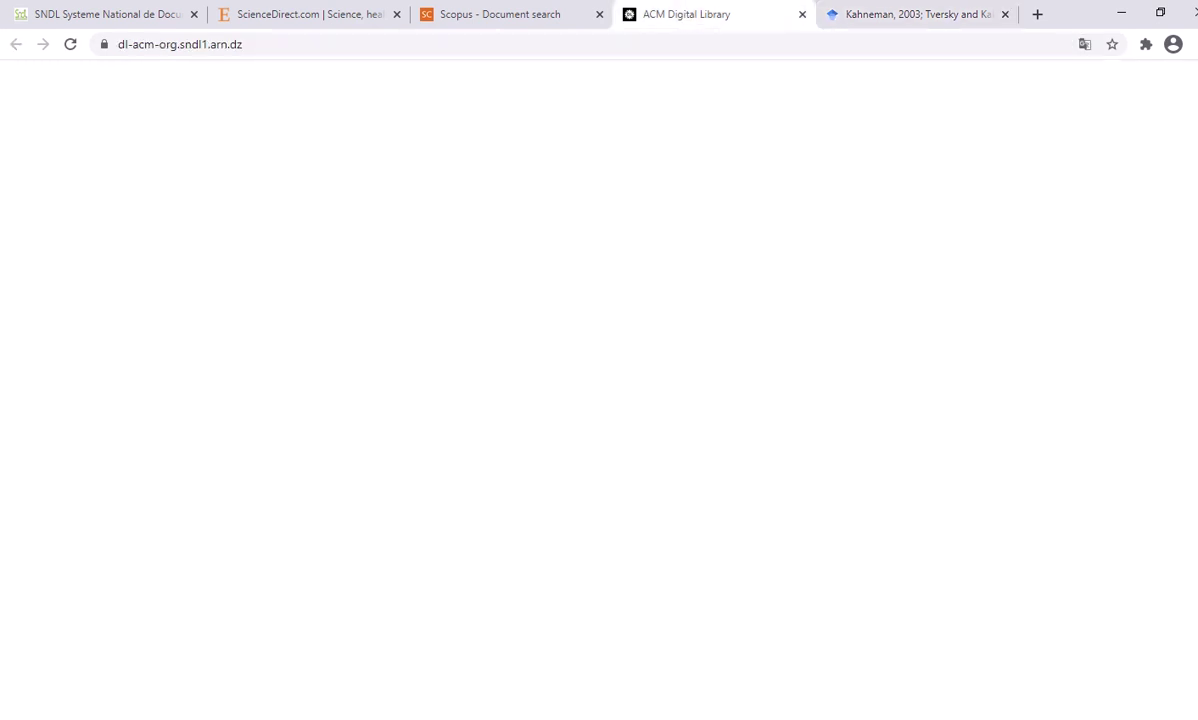
key(alt+Tab)
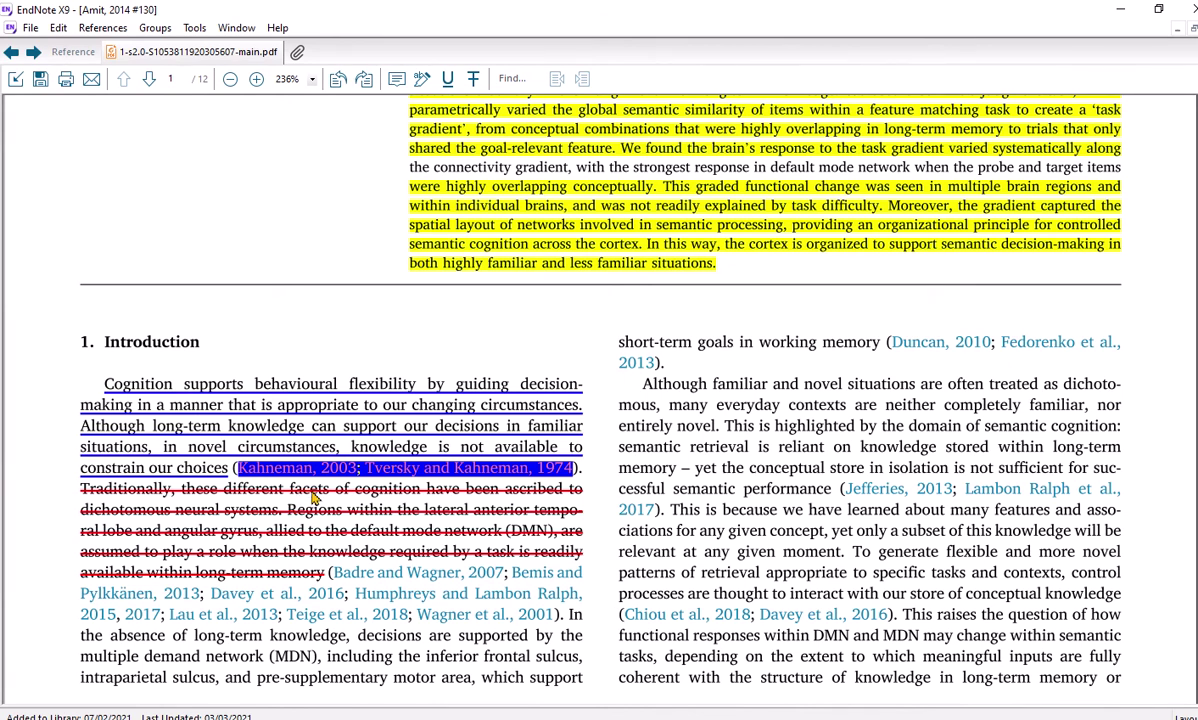
click(447, 453)
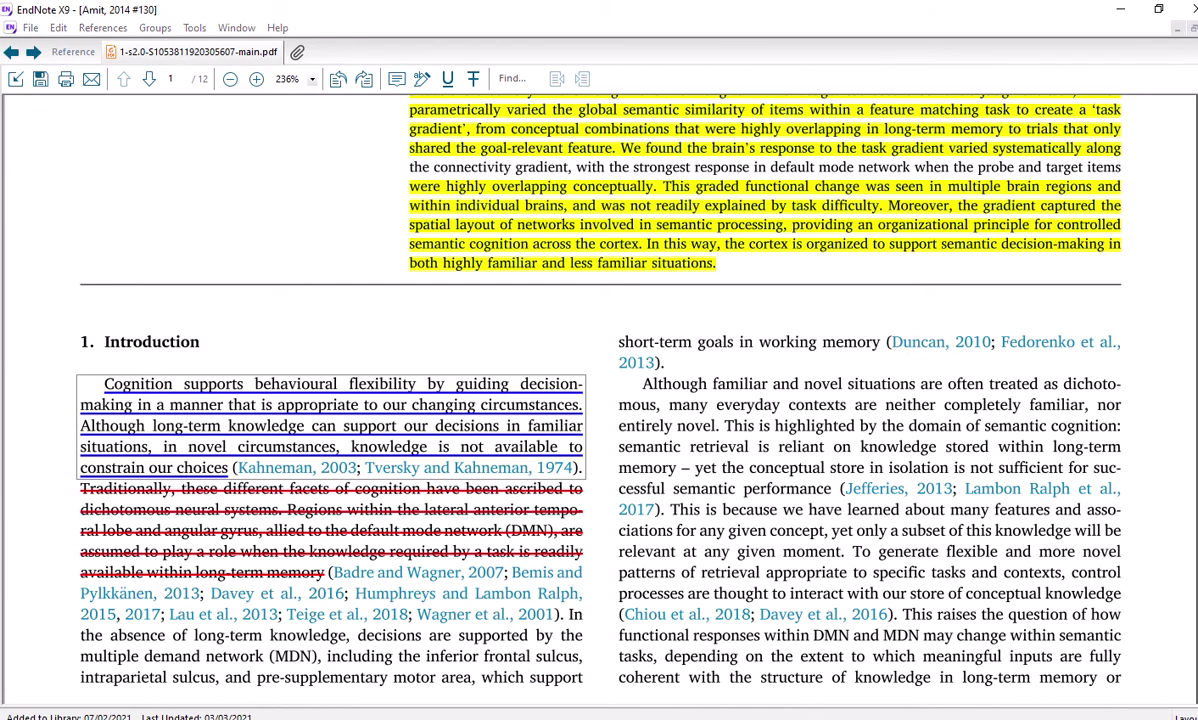
key(alt+Tab)
key(ctrl+Tab)
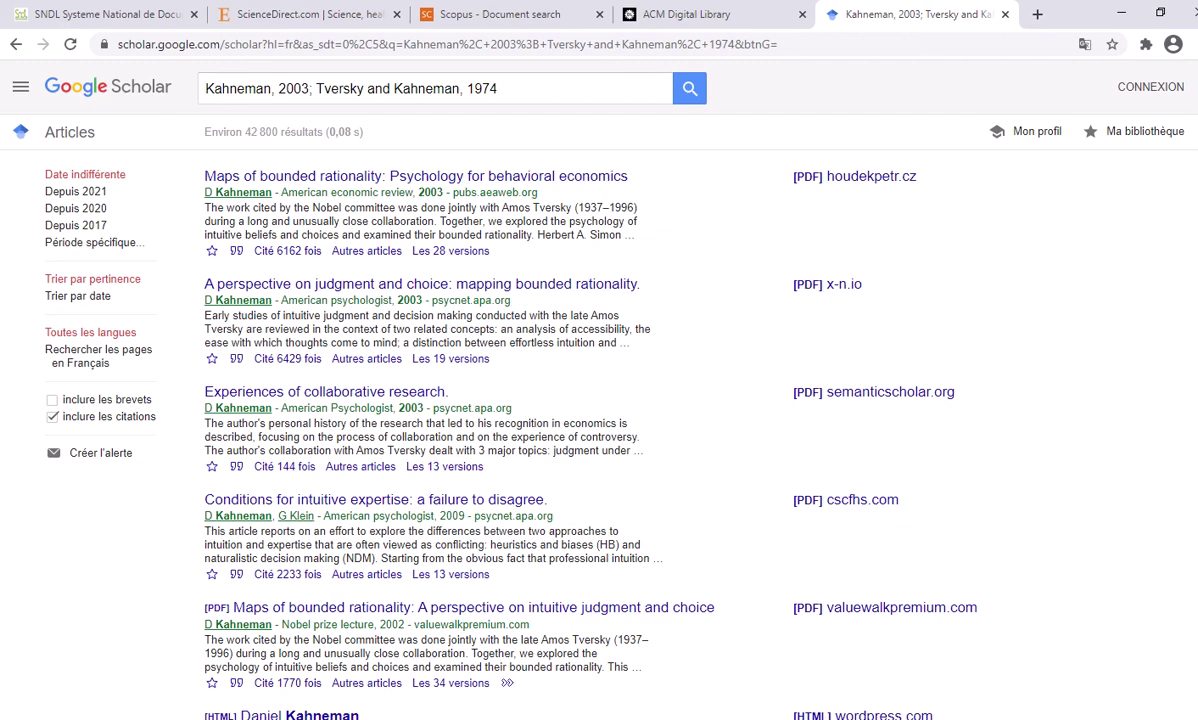
Step: Switch to EndNote and copy the full 1974 Tversky and Kahneman reference, including its DOI link, from the PDF's reference list
key(alt+Tab)
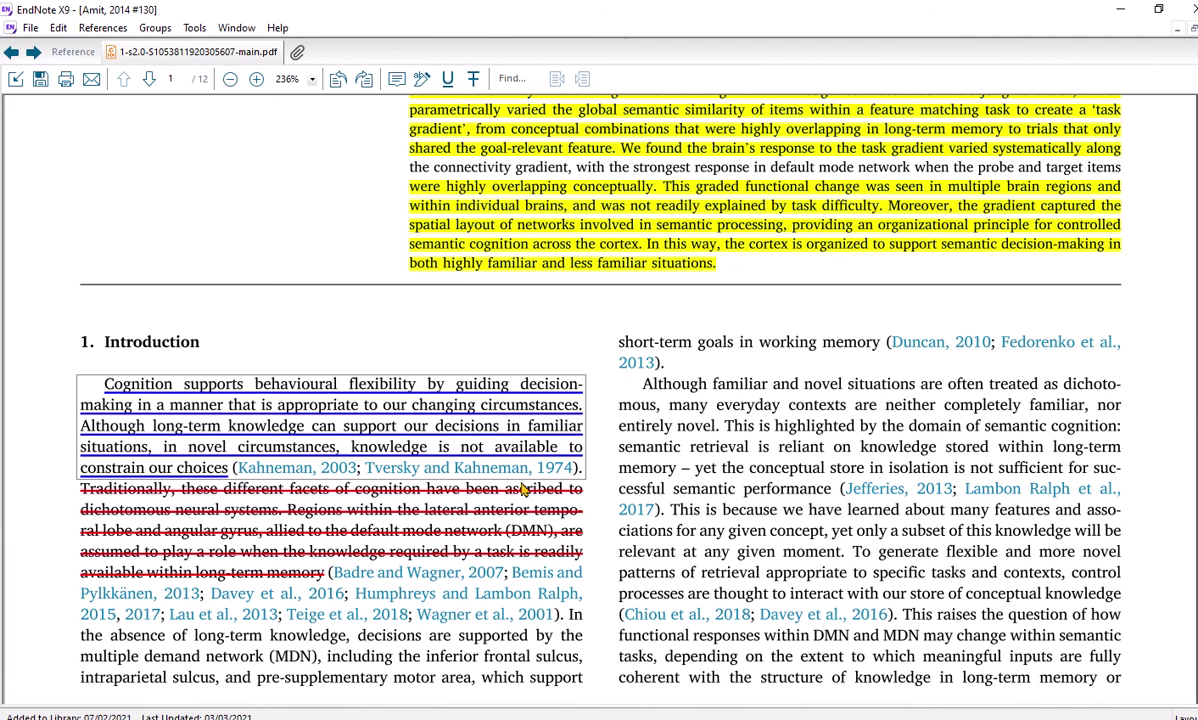
scroll(522, 488, down, 3)
scroll(556, 529, down, 3)
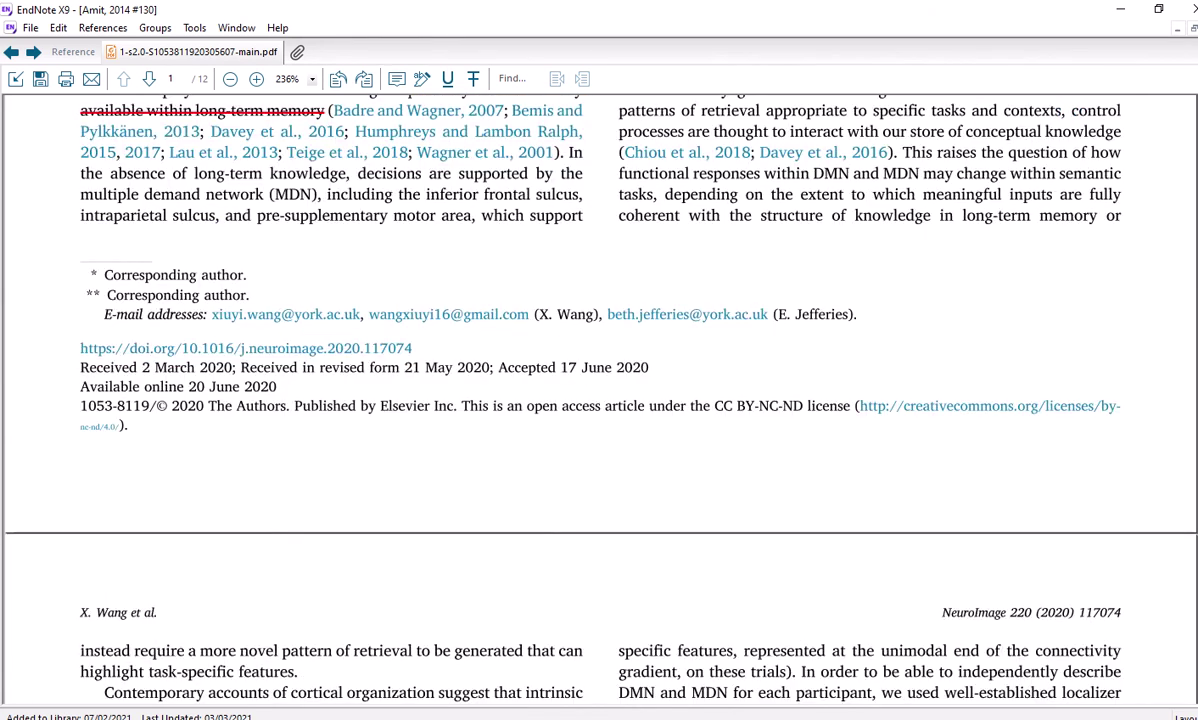
scroll(600, 400, down, 20)
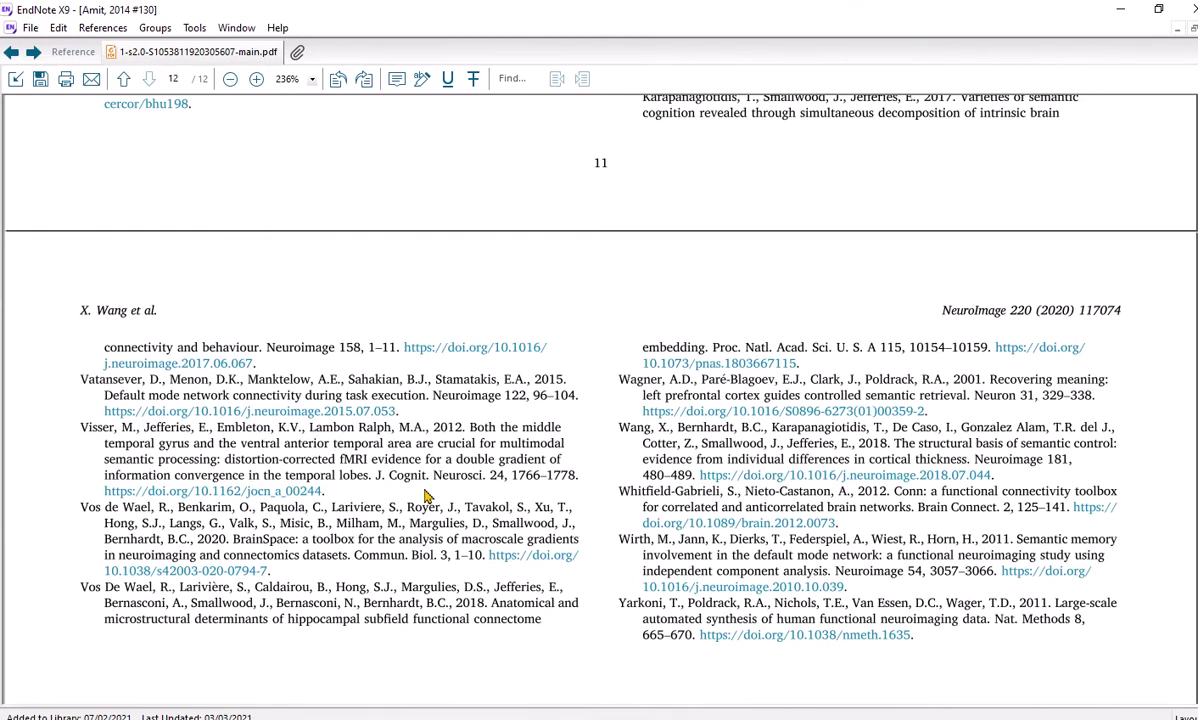
scroll(427, 497, up, 2)
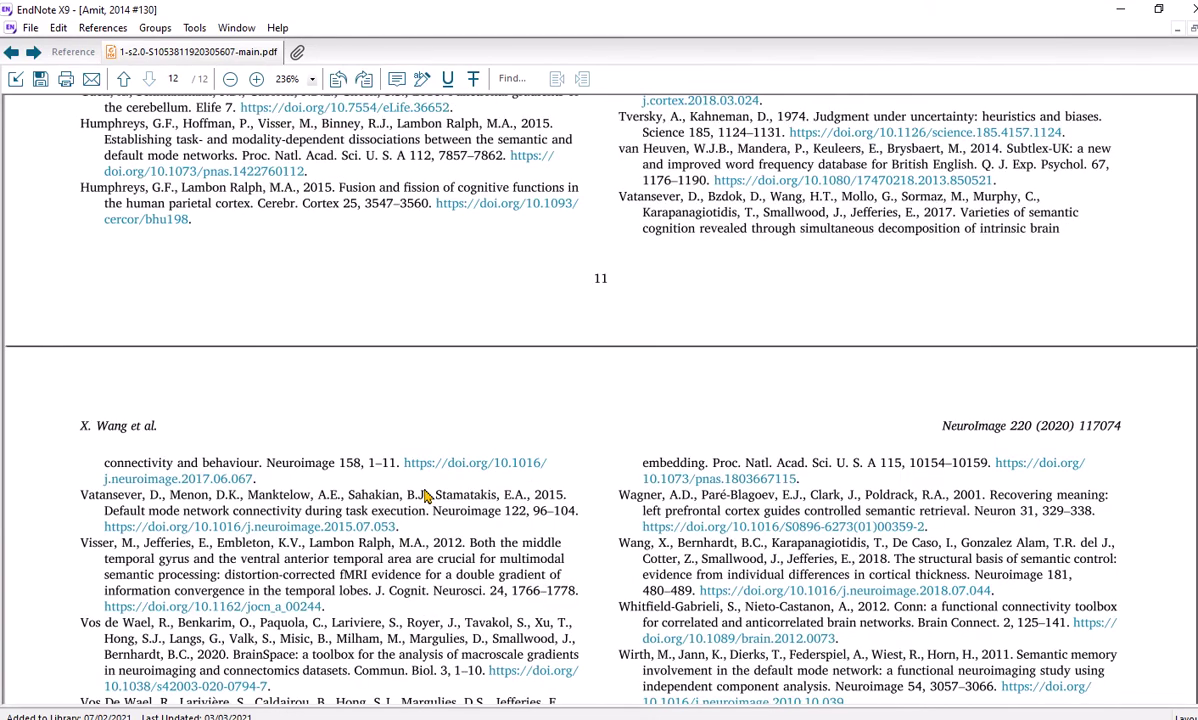
scroll(427, 497, up, 4)
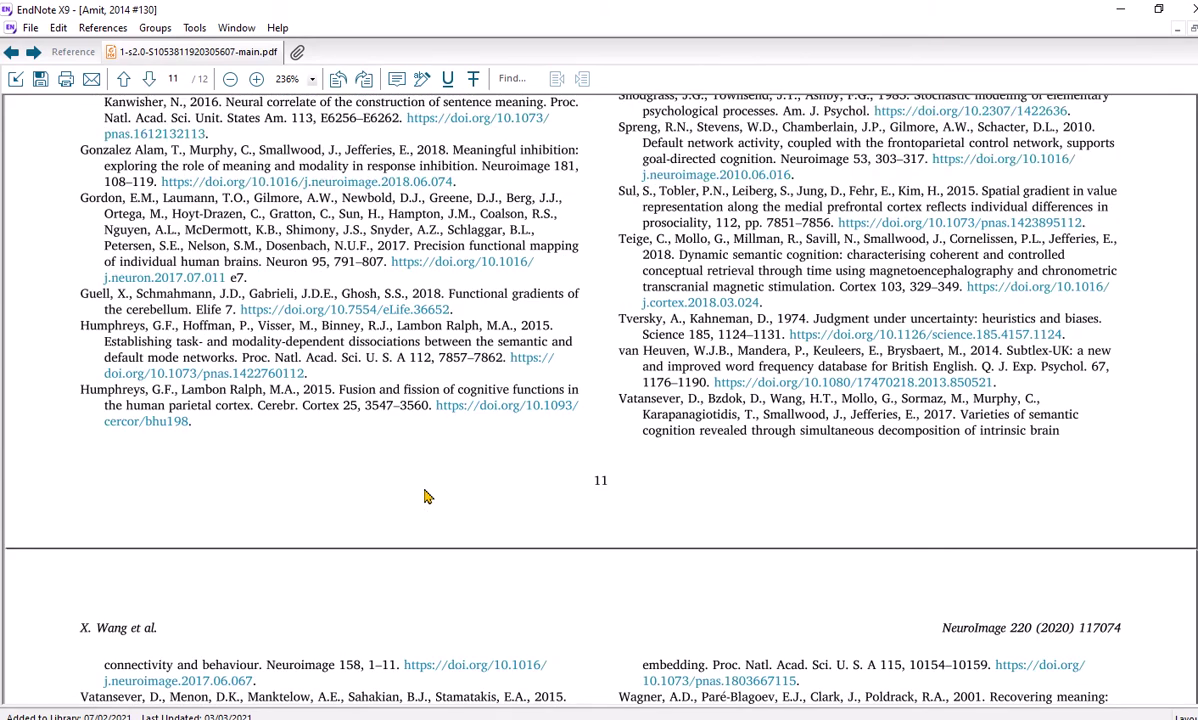
scroll(427, 497, up, 1)
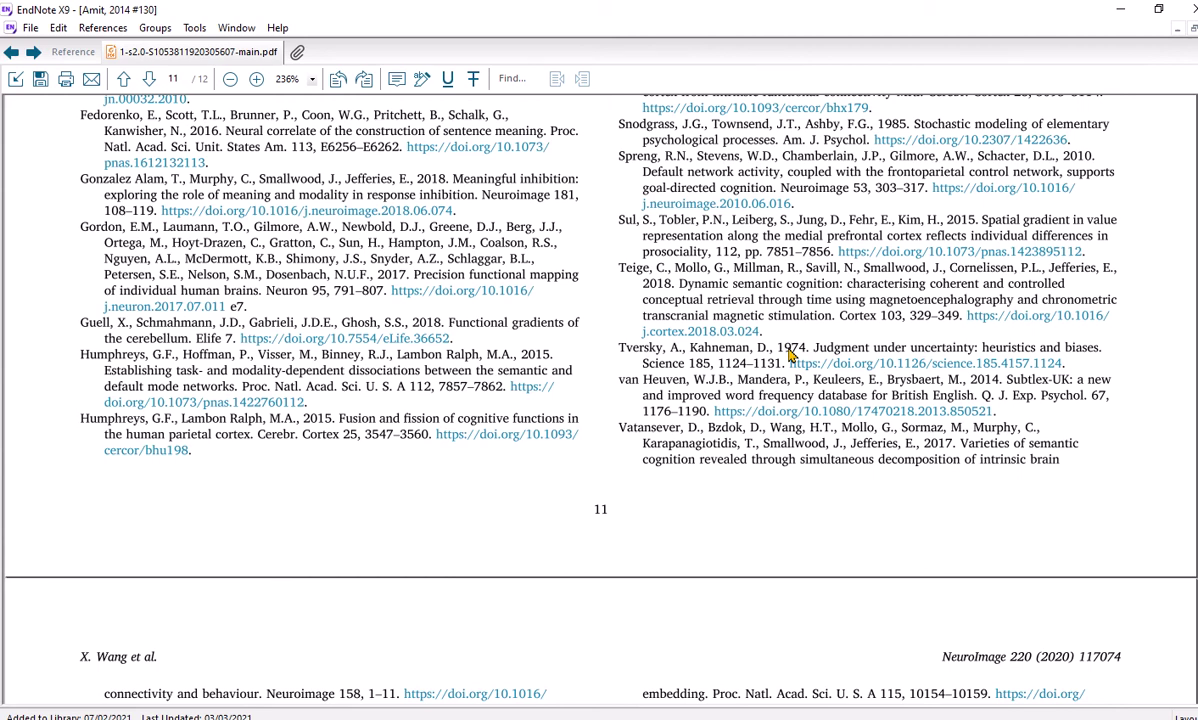
scroll(790, 355, up, 1)
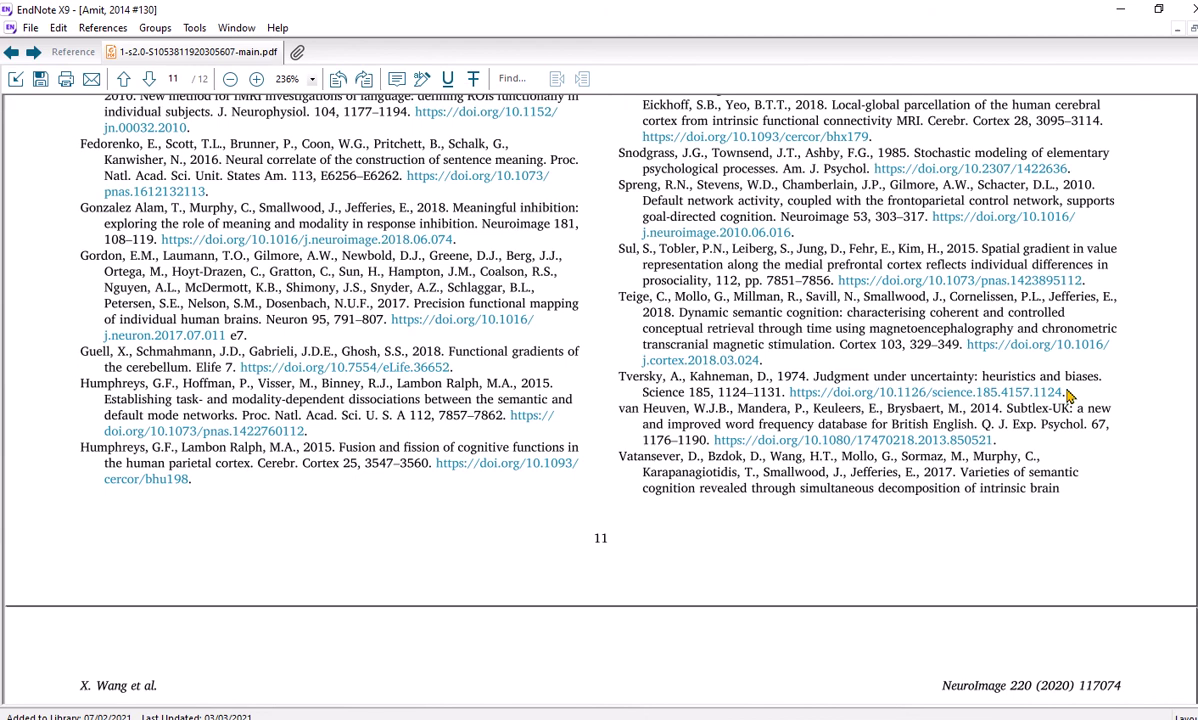
drag(1068, 396, 800, 398)
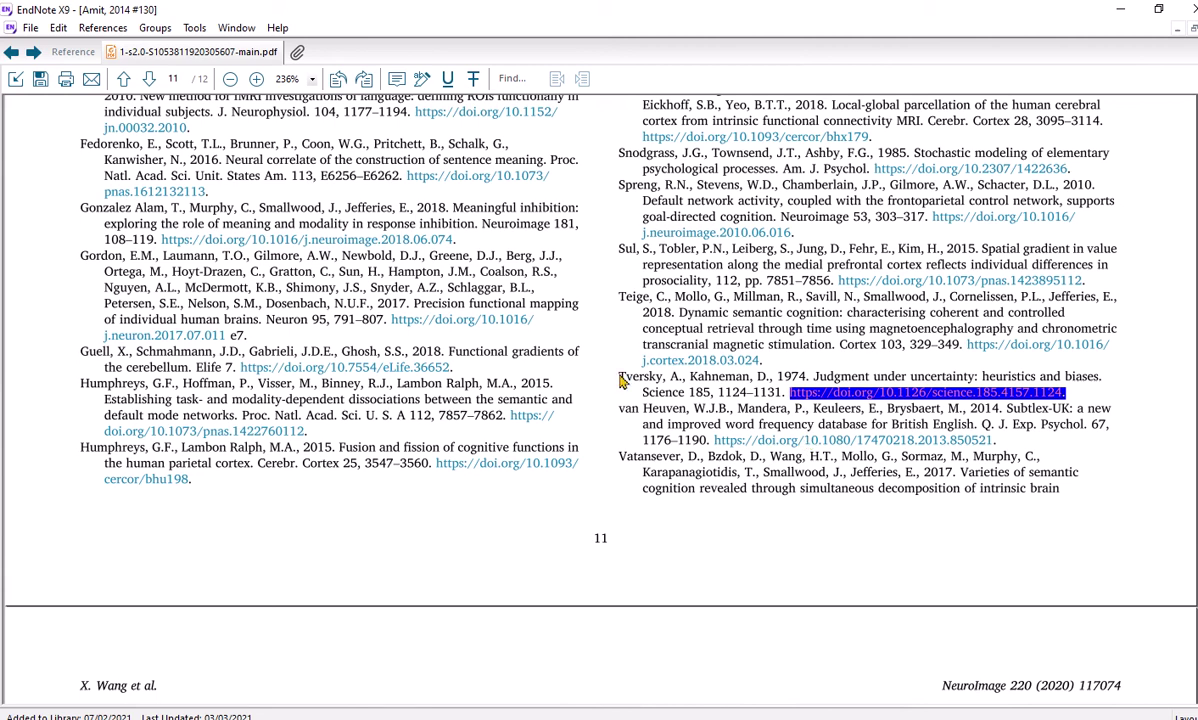
drag(620, 380, 972, 403)
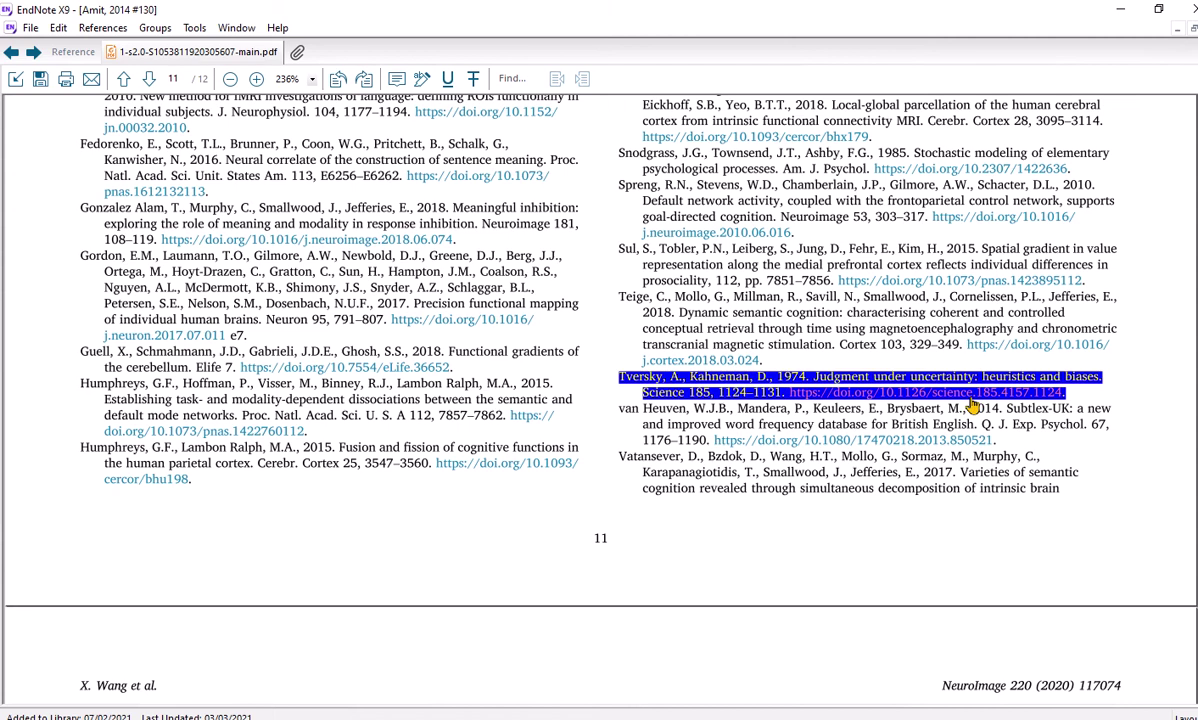
right_click(947, 381)
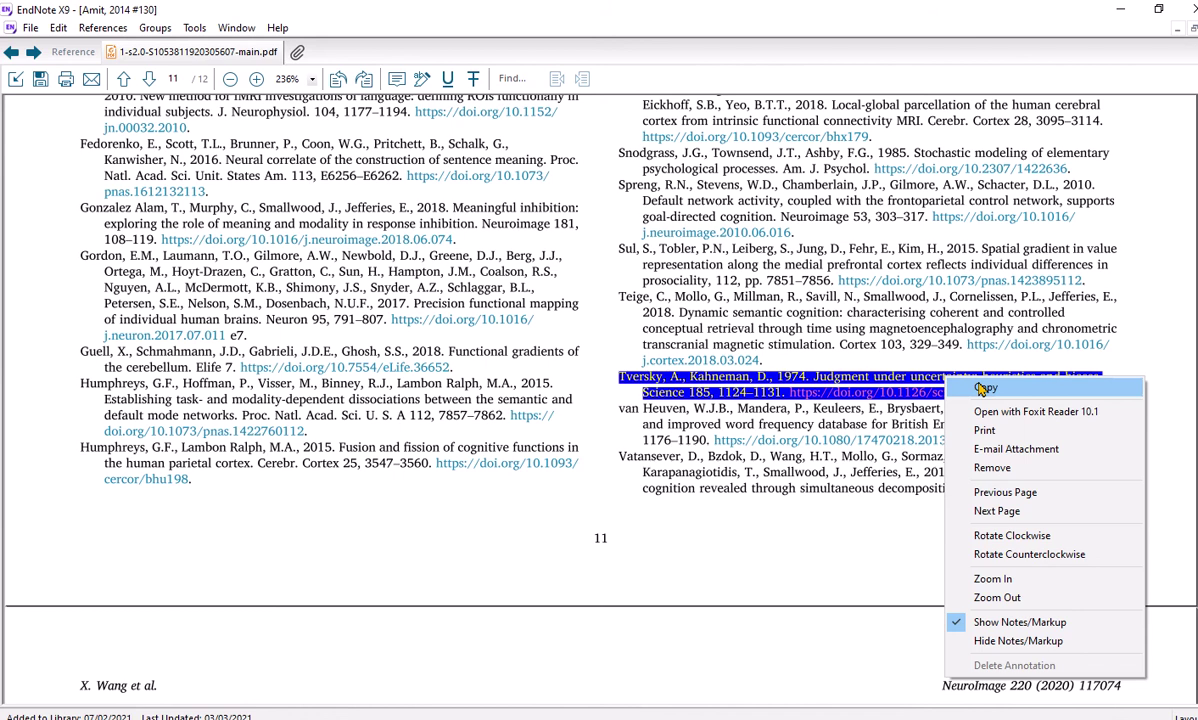
click(983, 389)
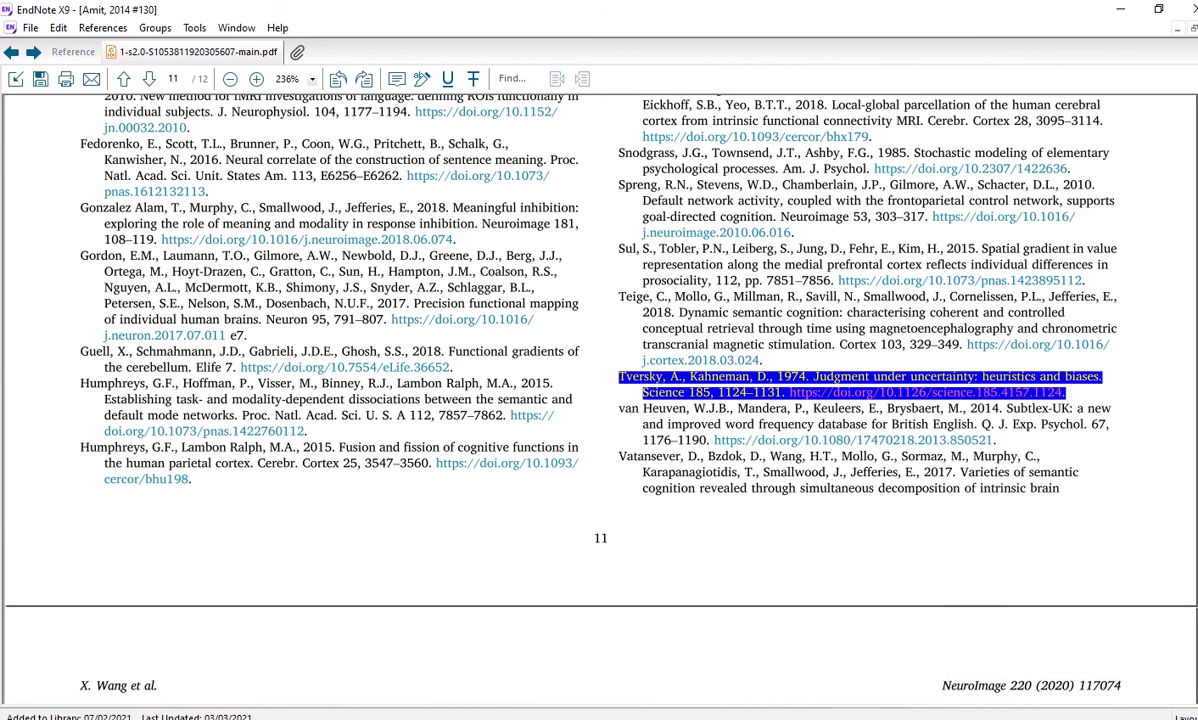
Step: Switch to Google Scholar and replace the previous query with the copied full reference, then run the search
key(alt+Tab)
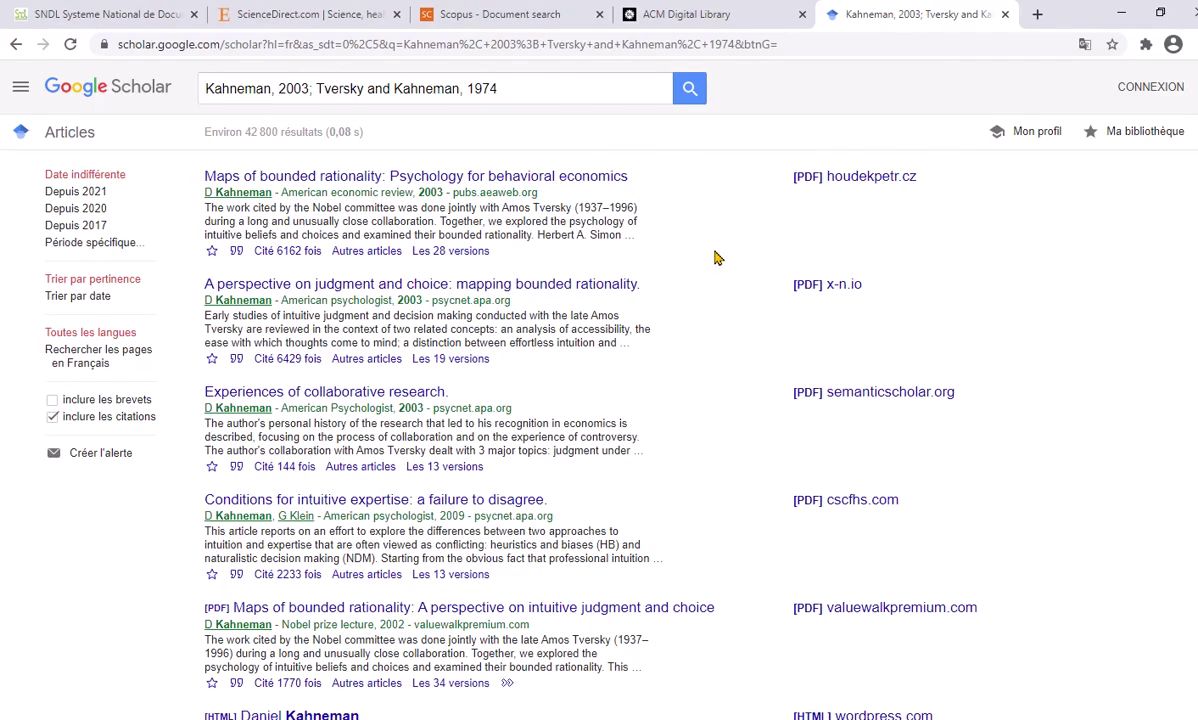
triple_click(220, 87)
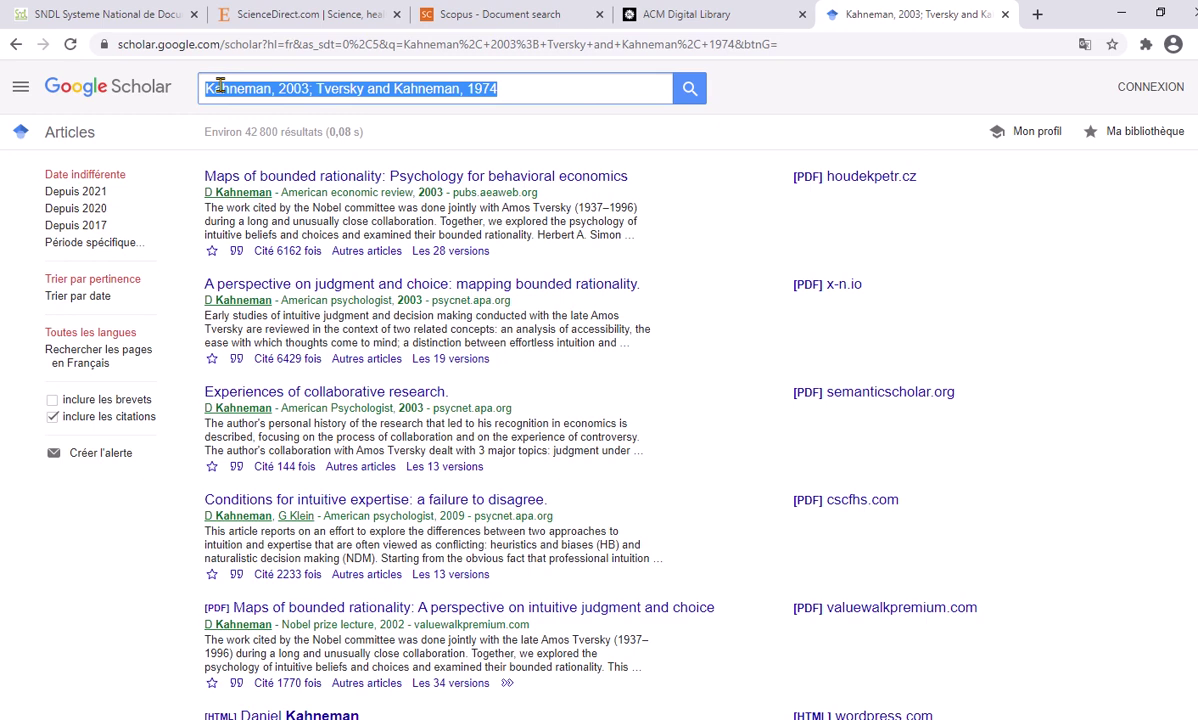
right_click(222, 85)
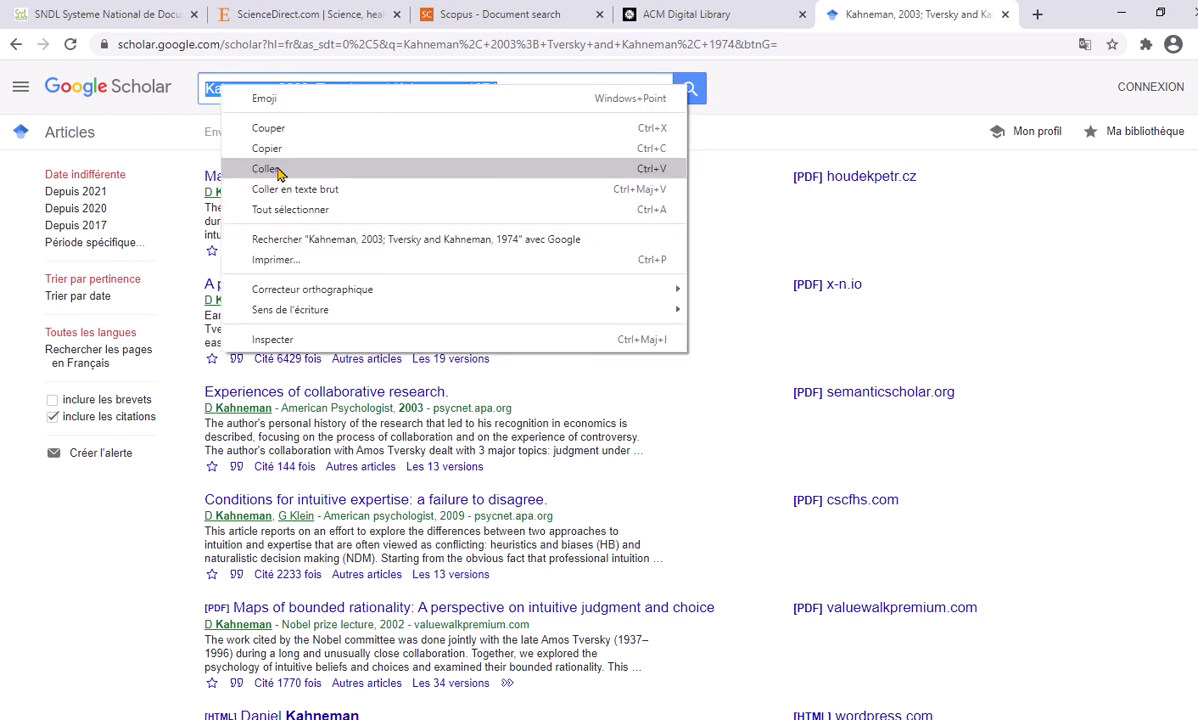
click(268, 169)
click(689, 89)
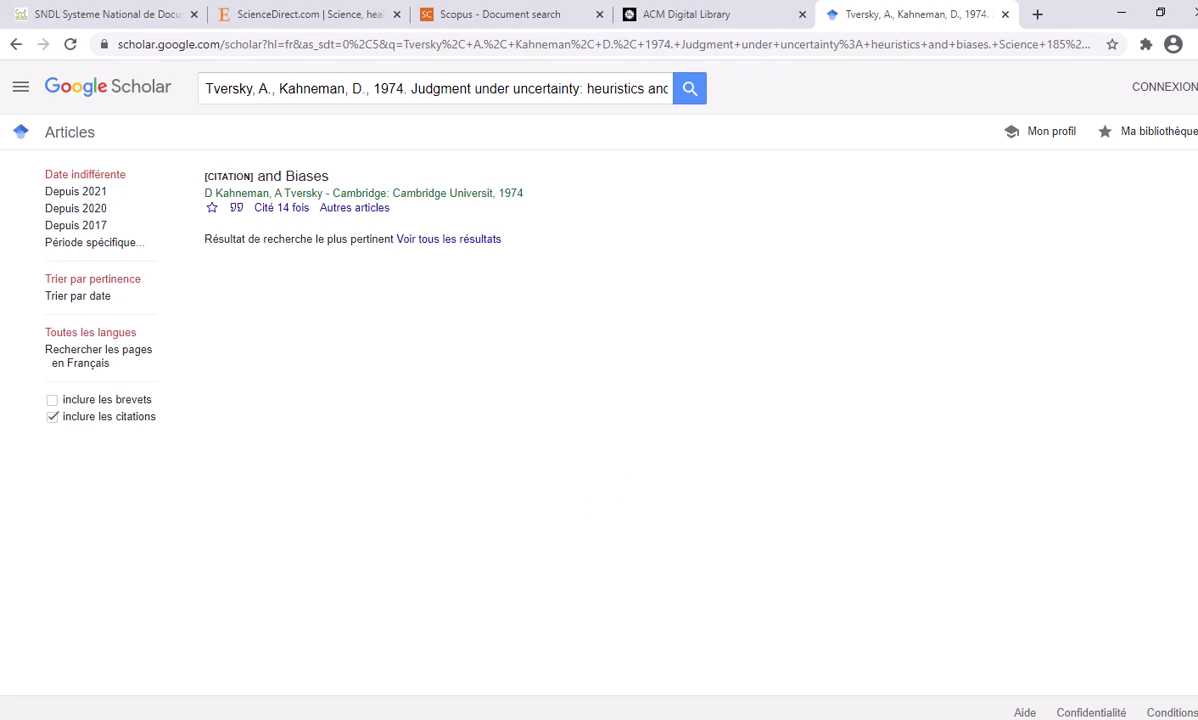
Step: Switch to EndNote, review the cited references in the PDF's Introduction, and return to the Google Scholar result
key(alt+Tab)
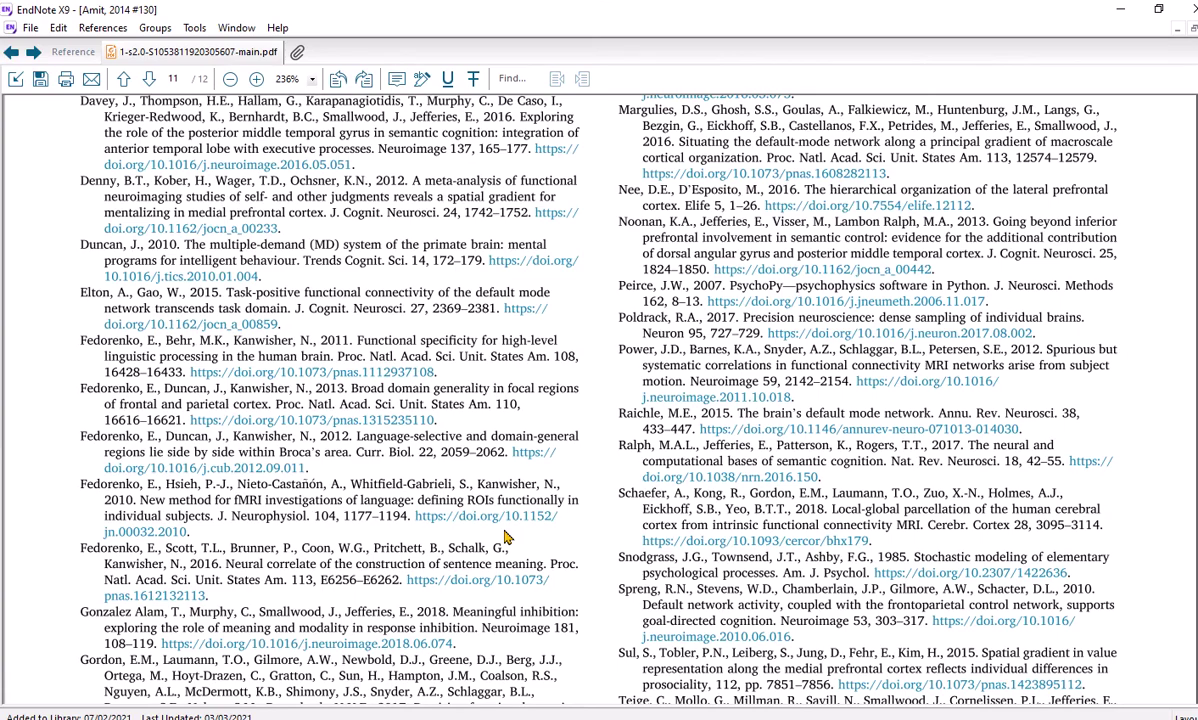
scroll(866, 564, up, 5)
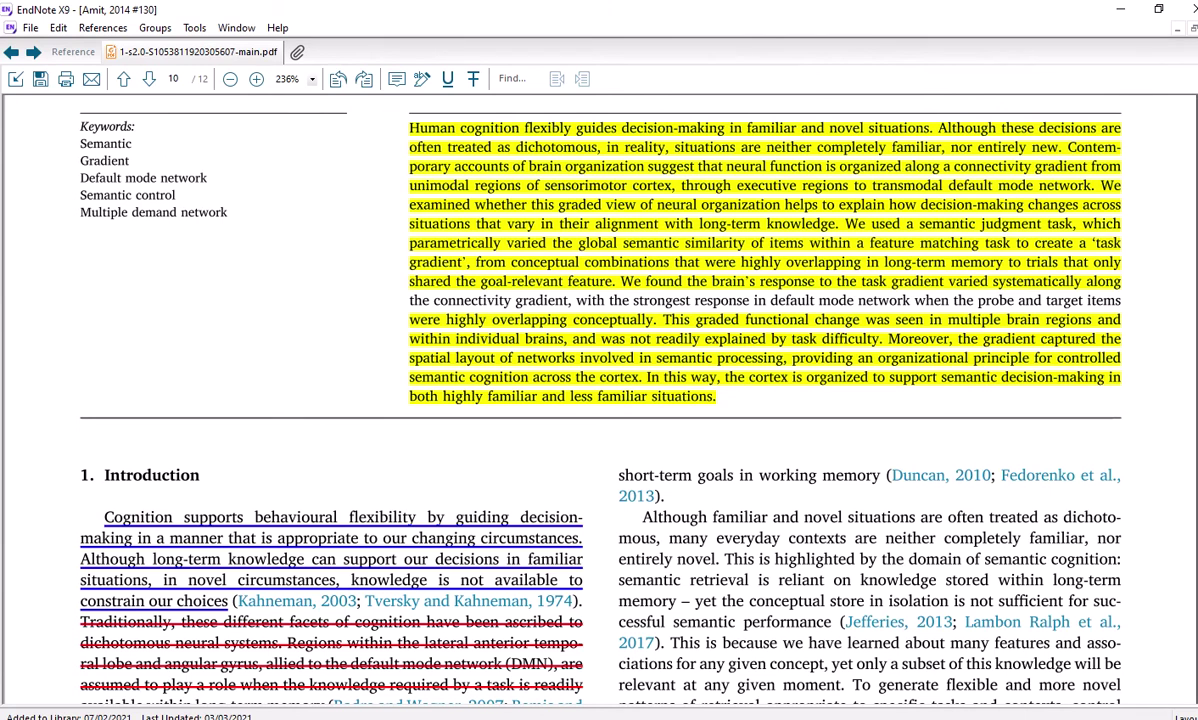
scroll(284, 393, down, 1)
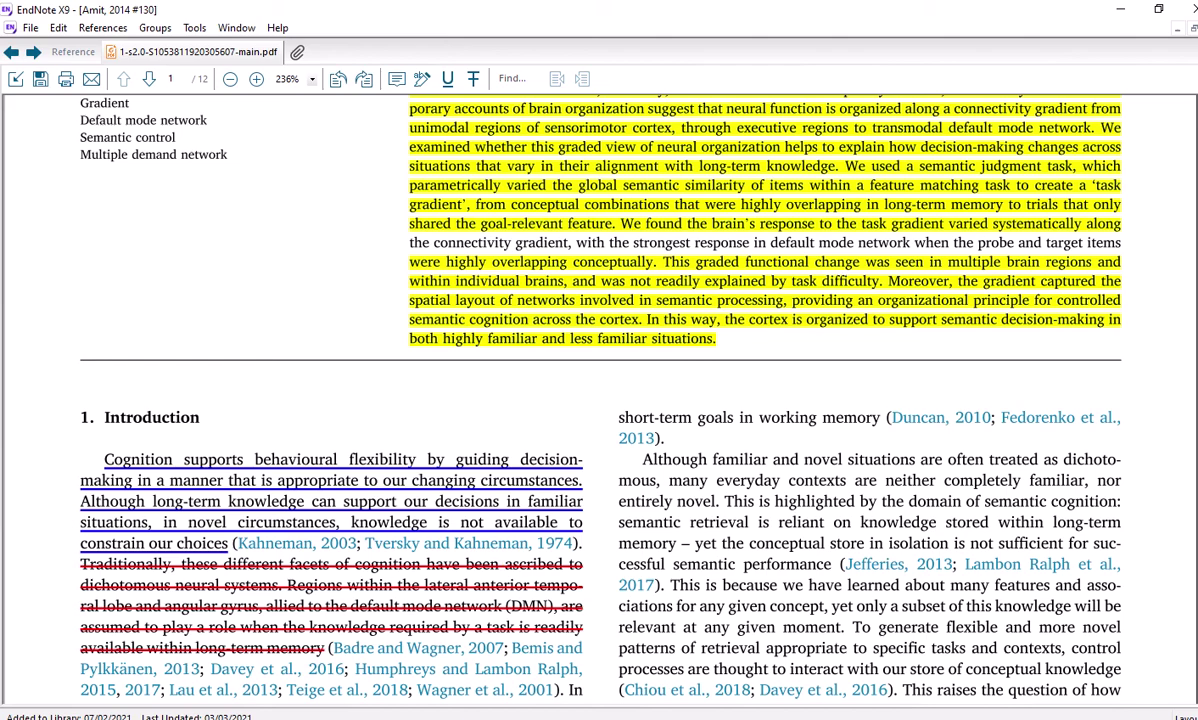
click(642, 615)
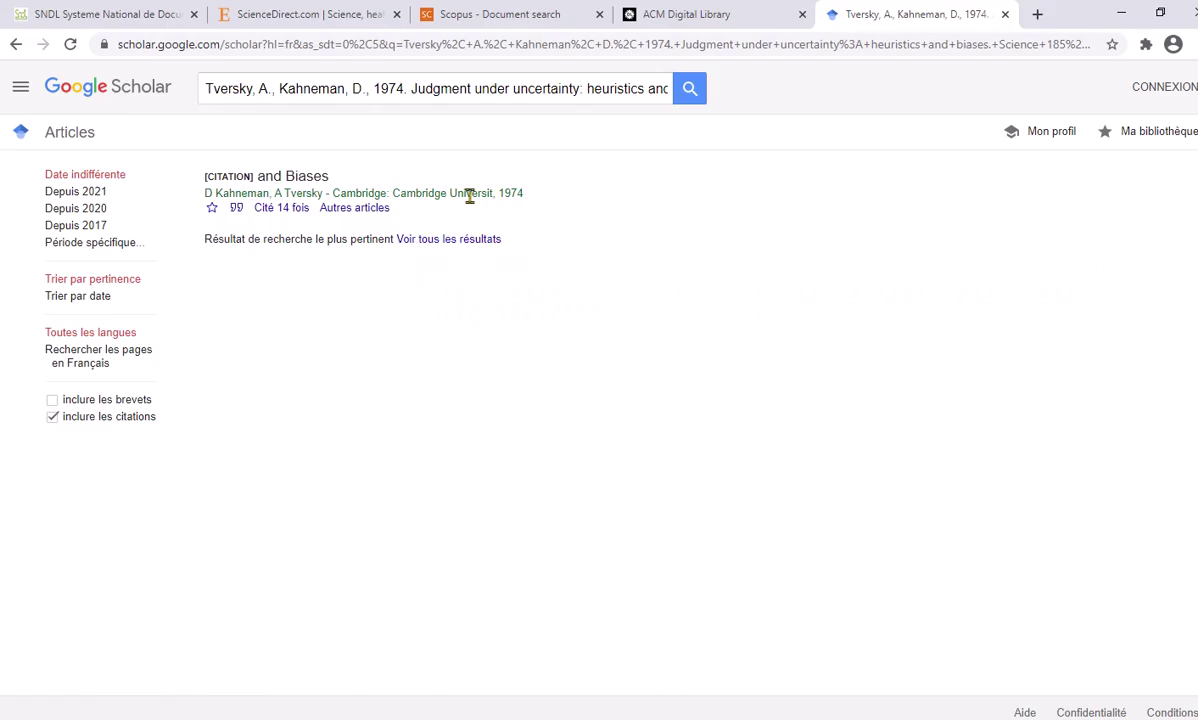
Step: Export the 1974 "and Biases" citation from Google Scholar in EndNote format and open the downloaded scholar (1).enw file
click(236, 209)
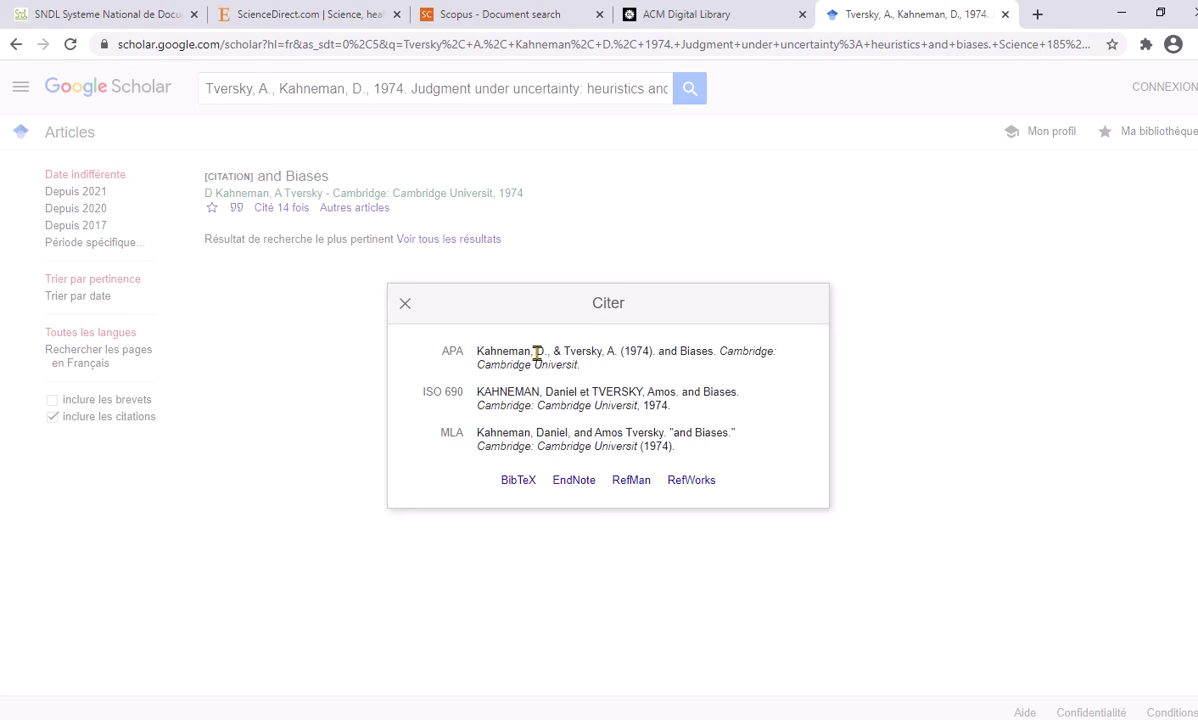
click(574, 481)
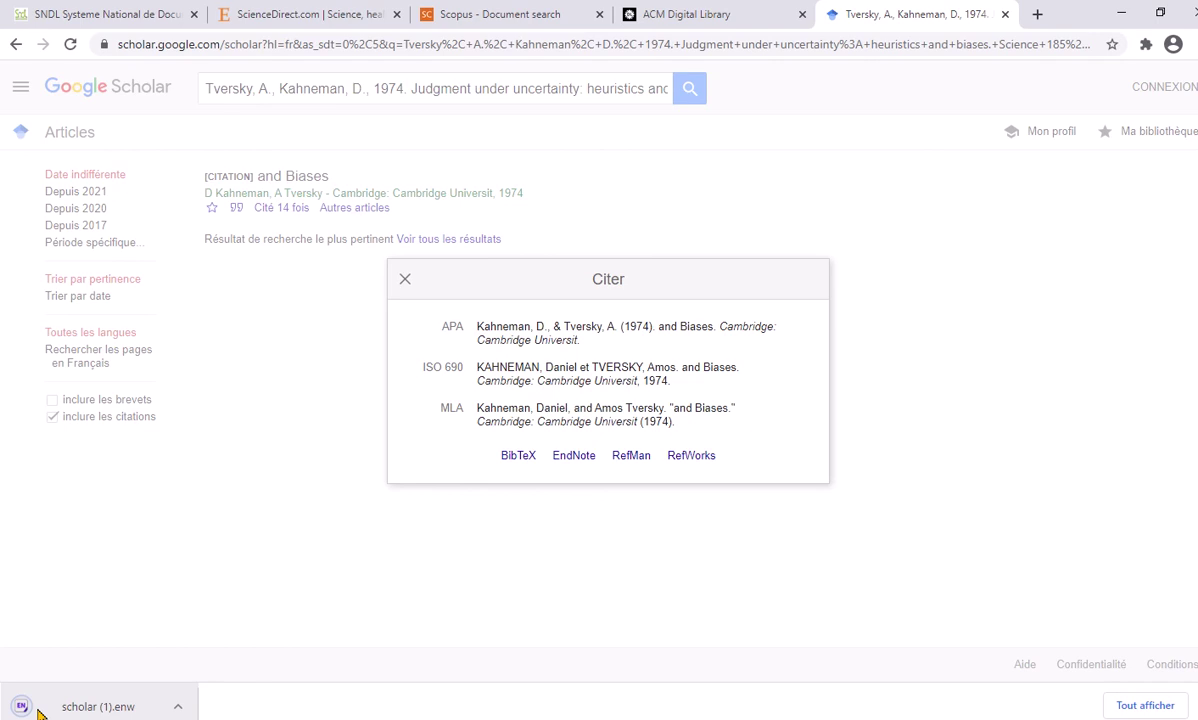
click(98, 708)
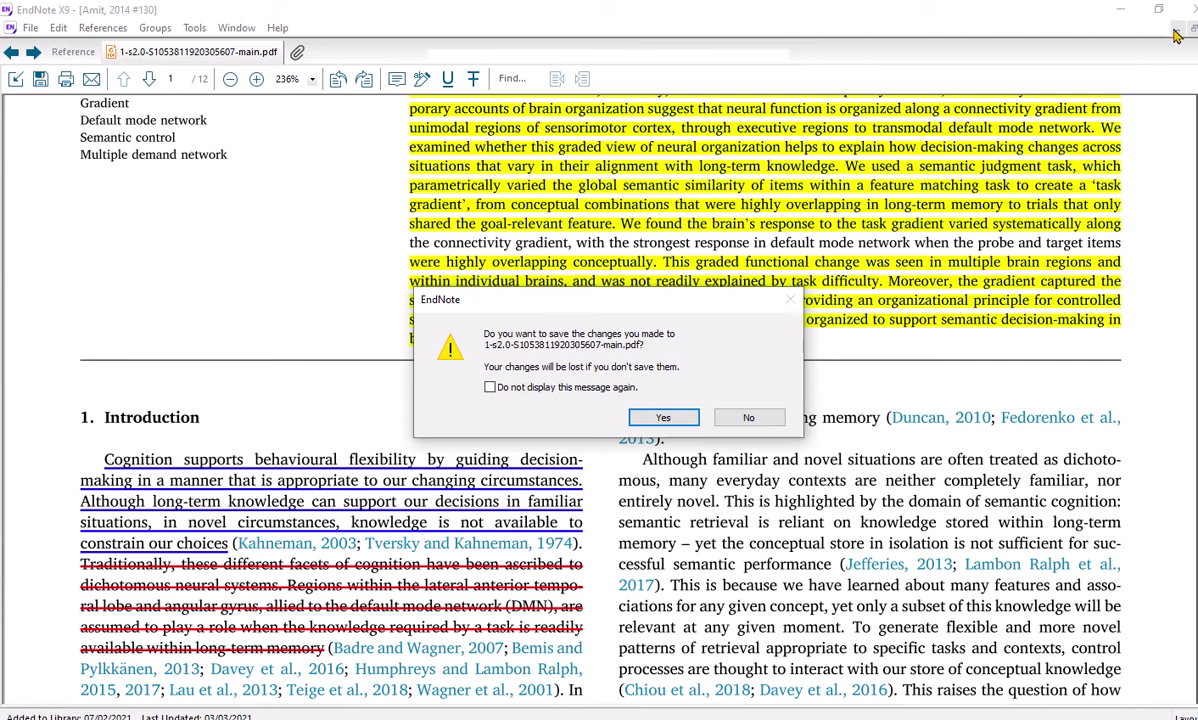
click(1124, 16)
click(663, 417)
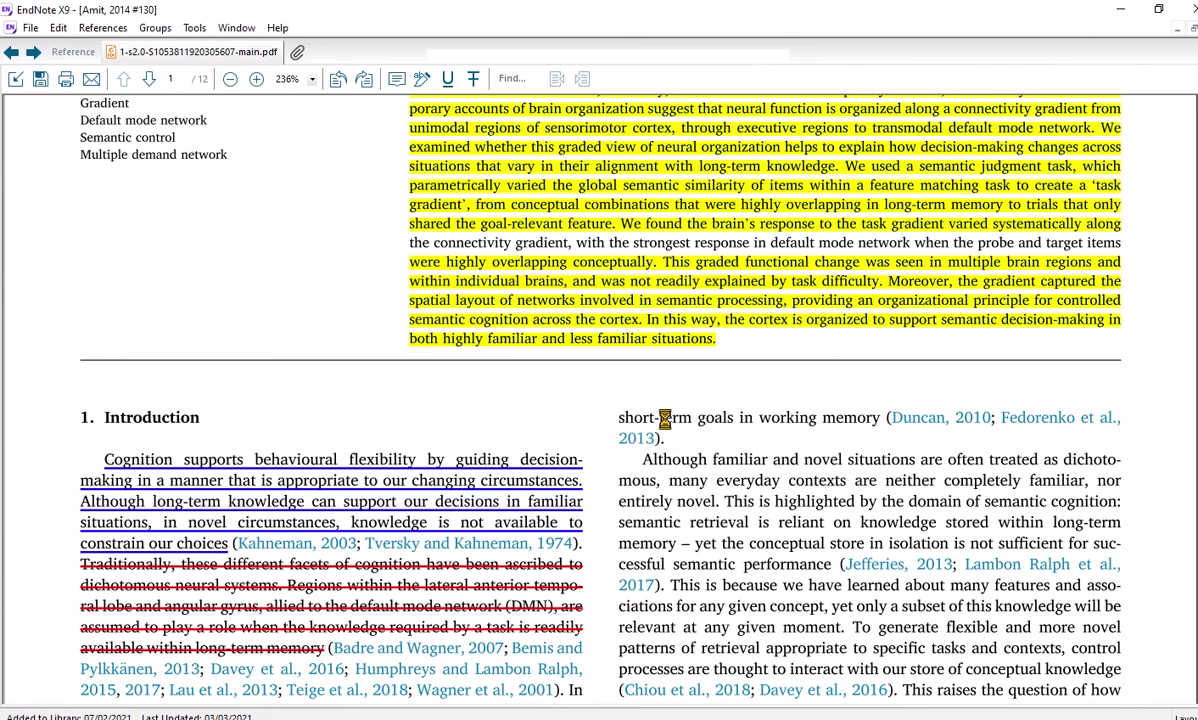
click(1124, 15)
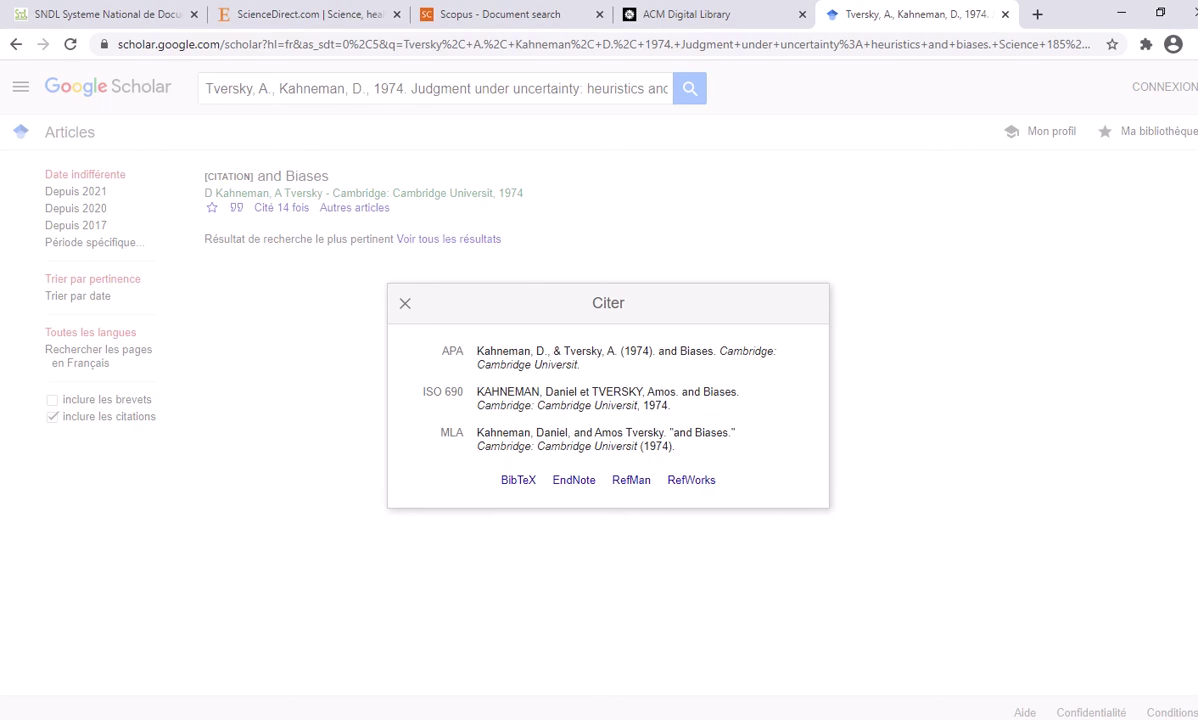
key(alt+Tab)
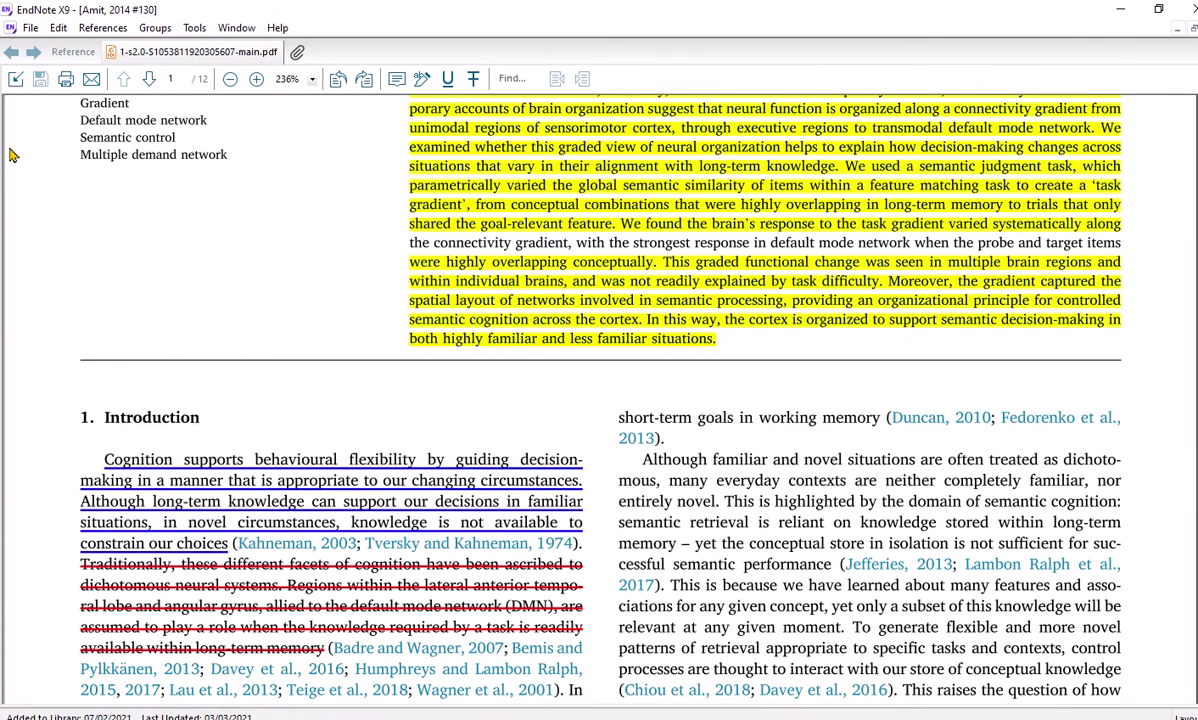
click(16, 79)
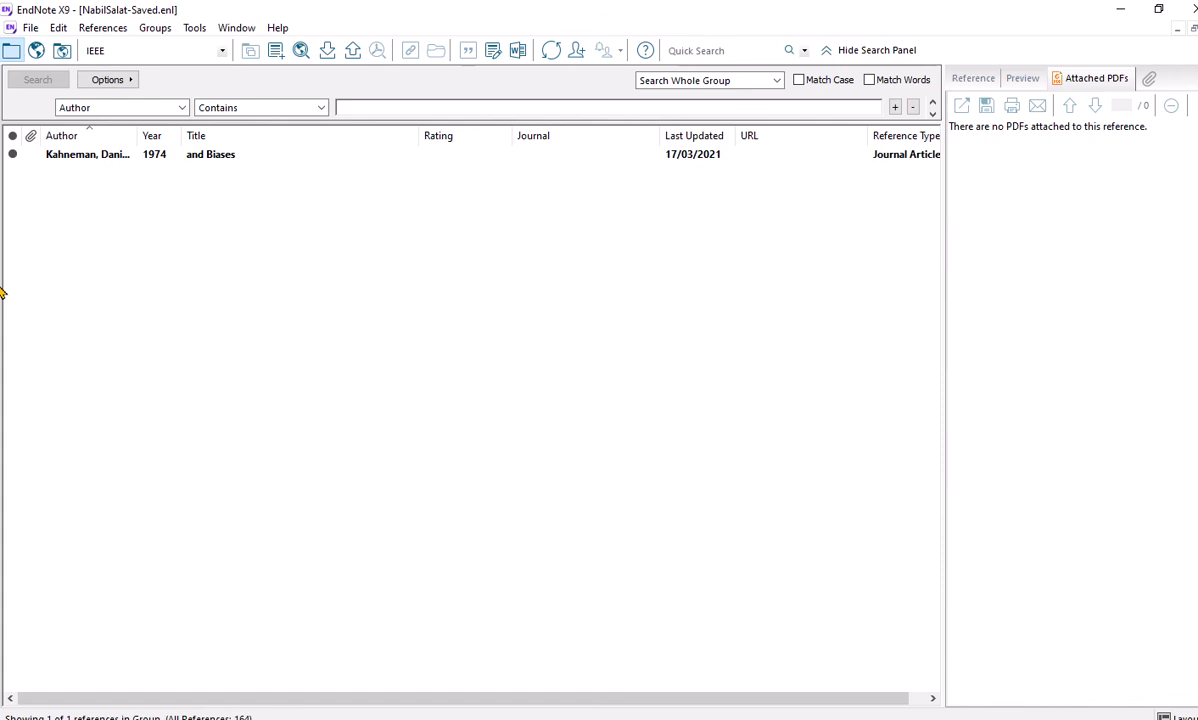
drag(3, 280, 206, 302)
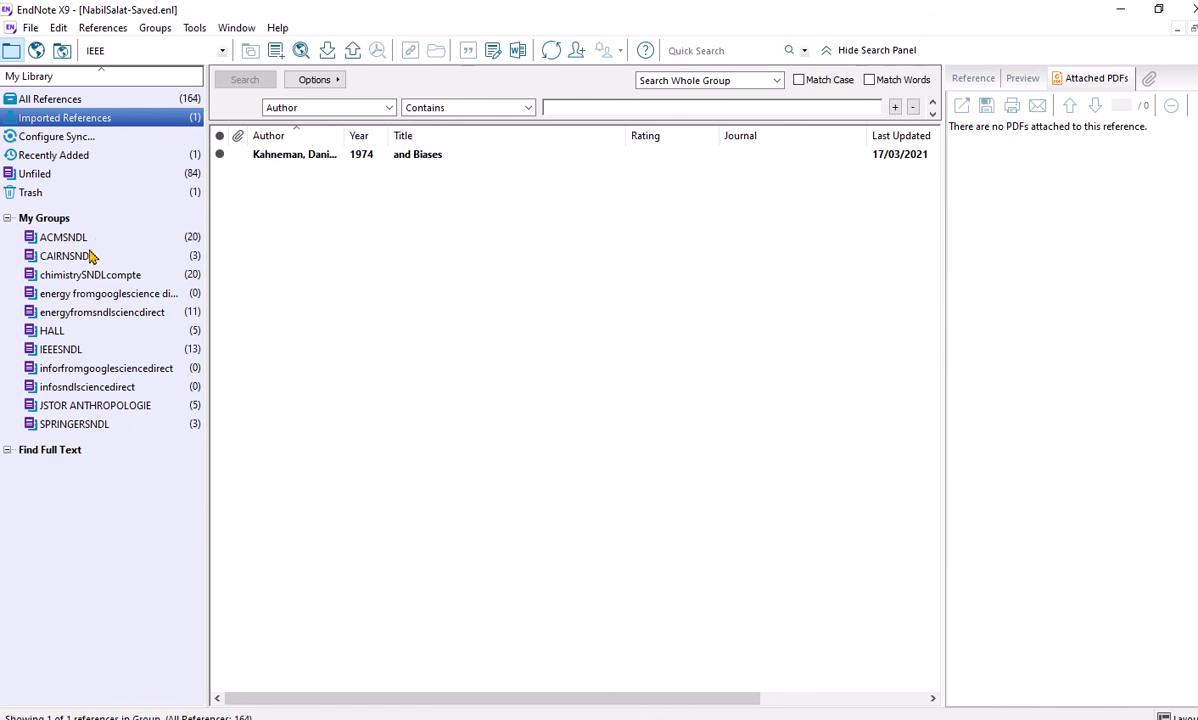
Step: Select the imported 1974 reference "and Biases" and examine all its reference fields in a widened pane
click(322, 157)
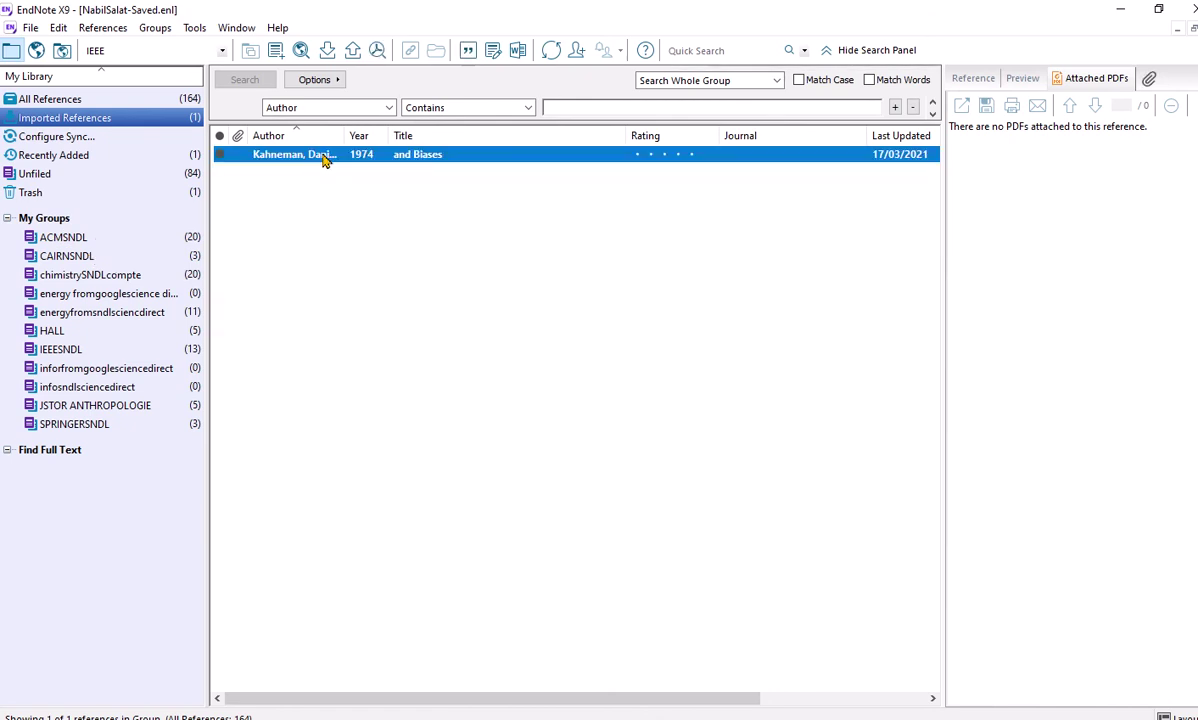
click(963, 79)
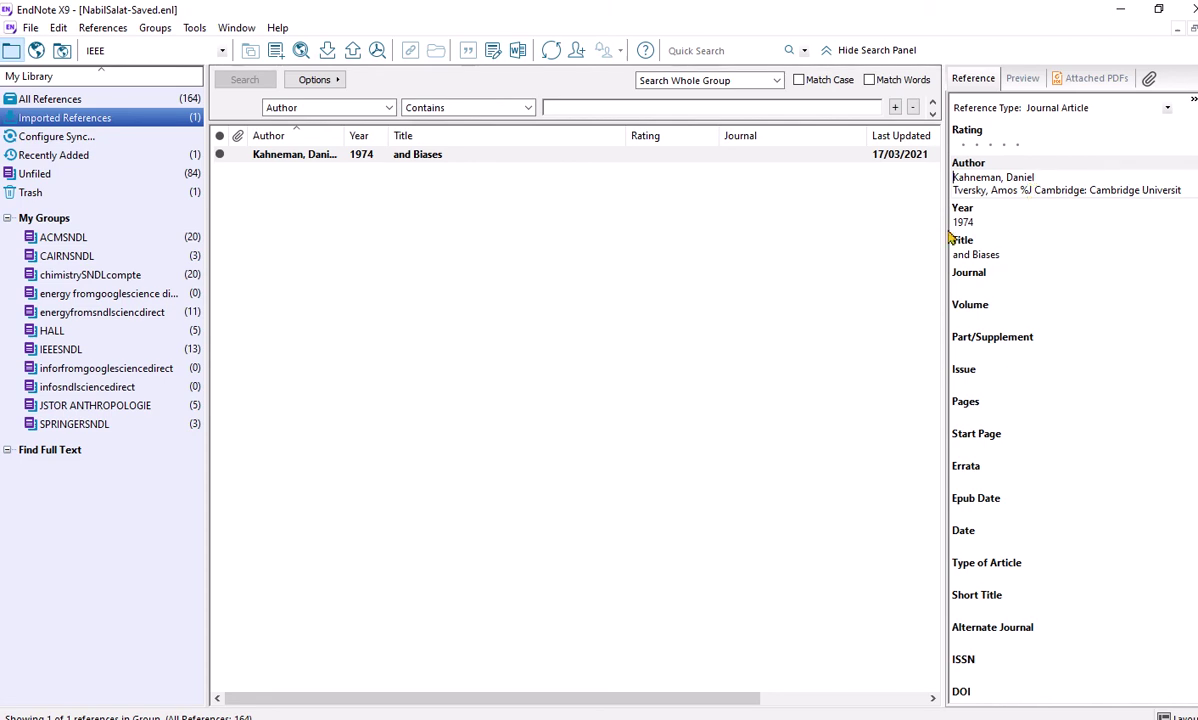
drag(948, 237, 908, 232)
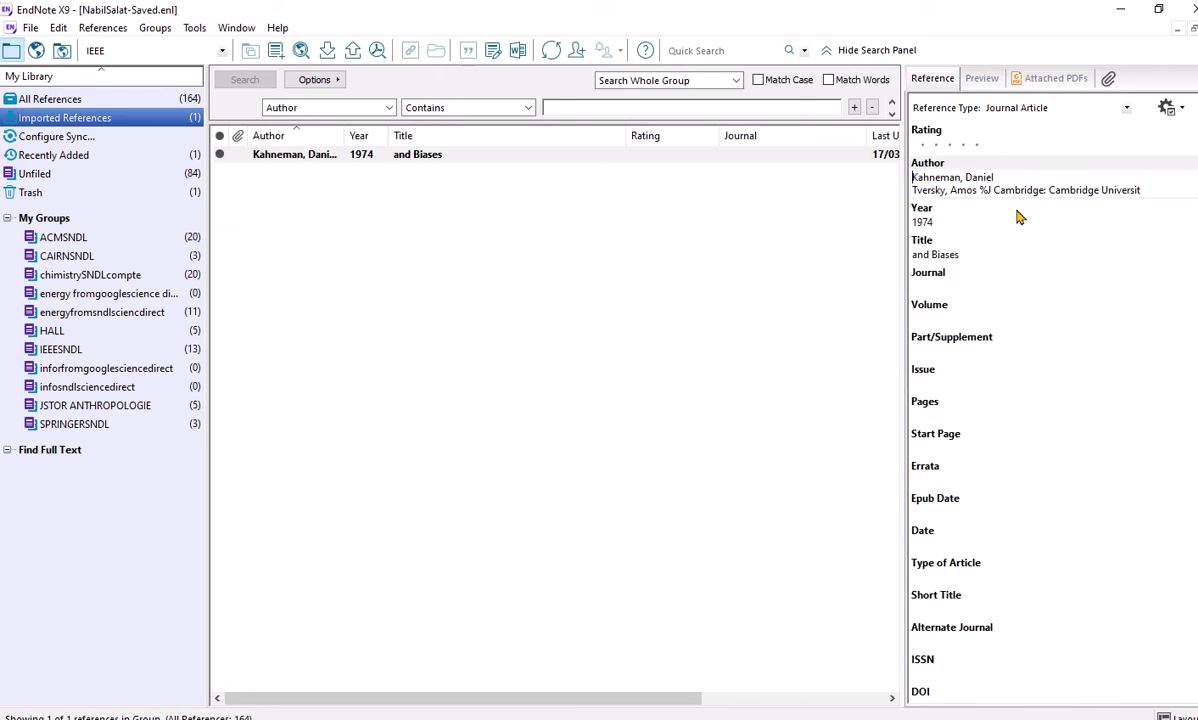
scroll(1036, 325, down, 4)
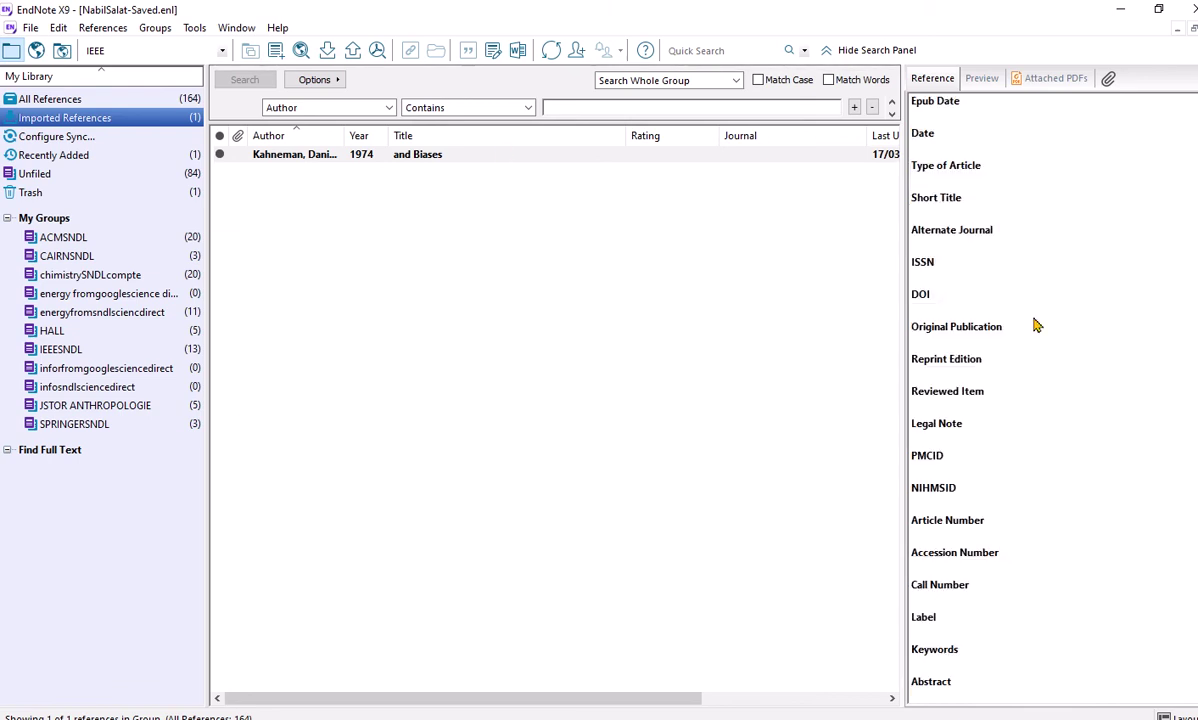
scroll(1036, 325, down, 4)
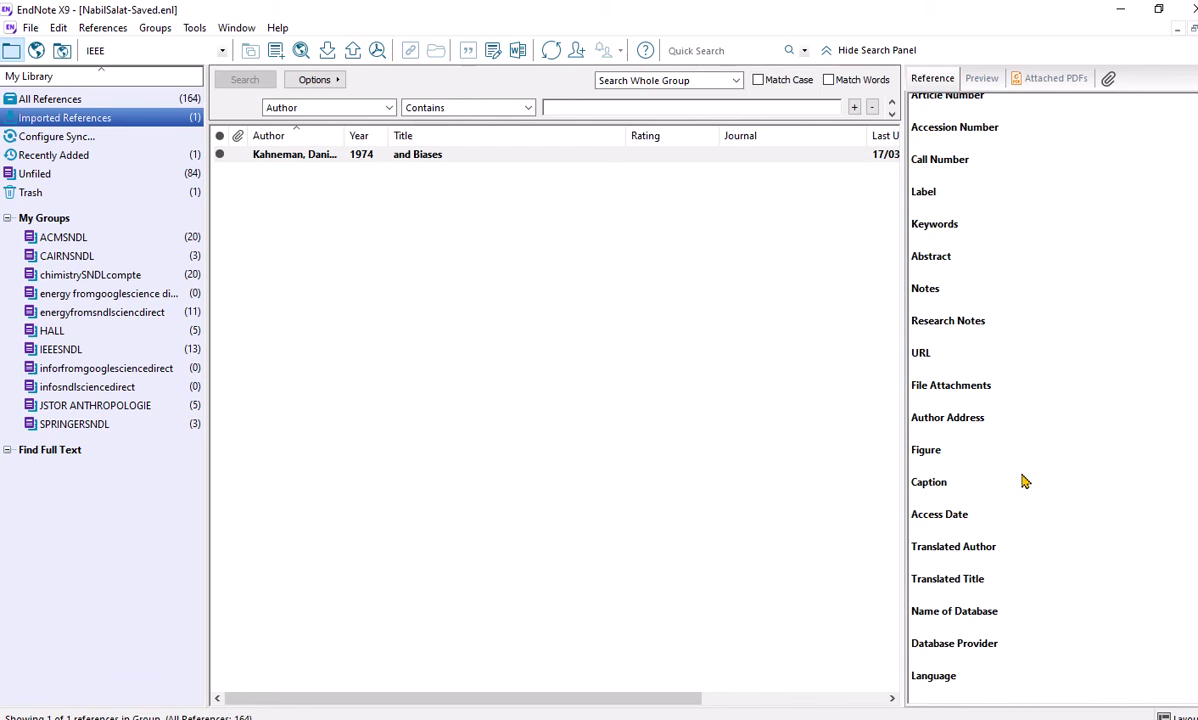
scroll(1024, 481, up, 5)
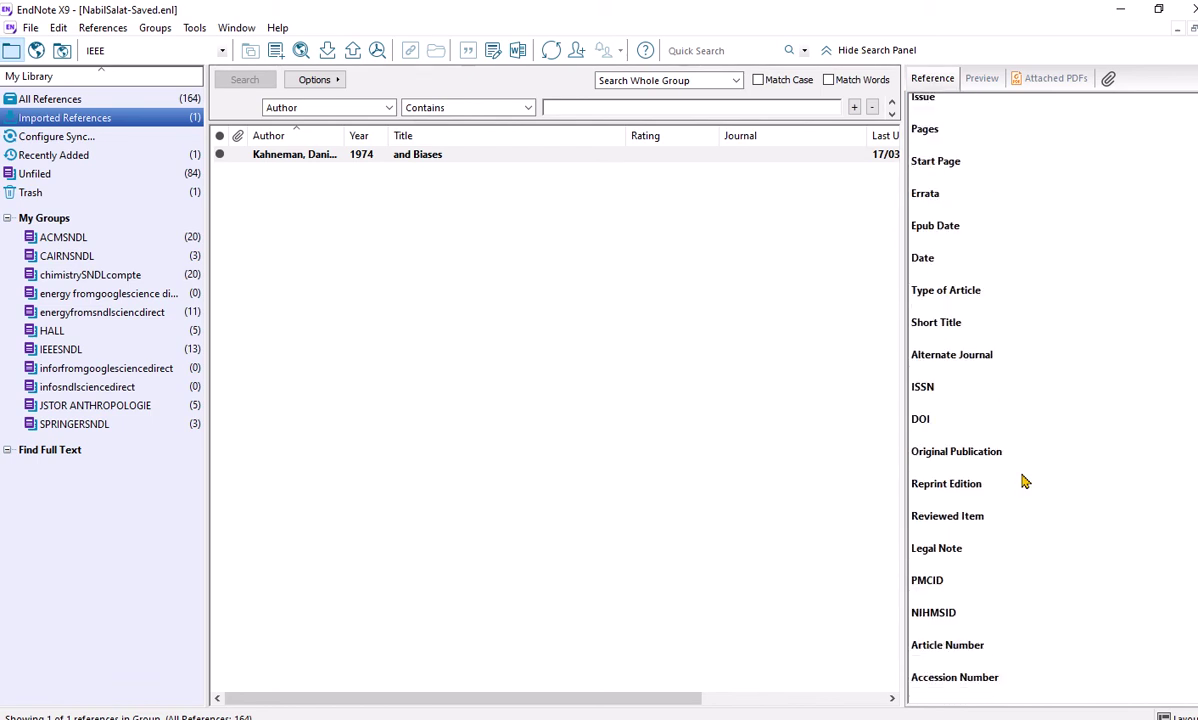
scroll(1019, 305, up, 3)
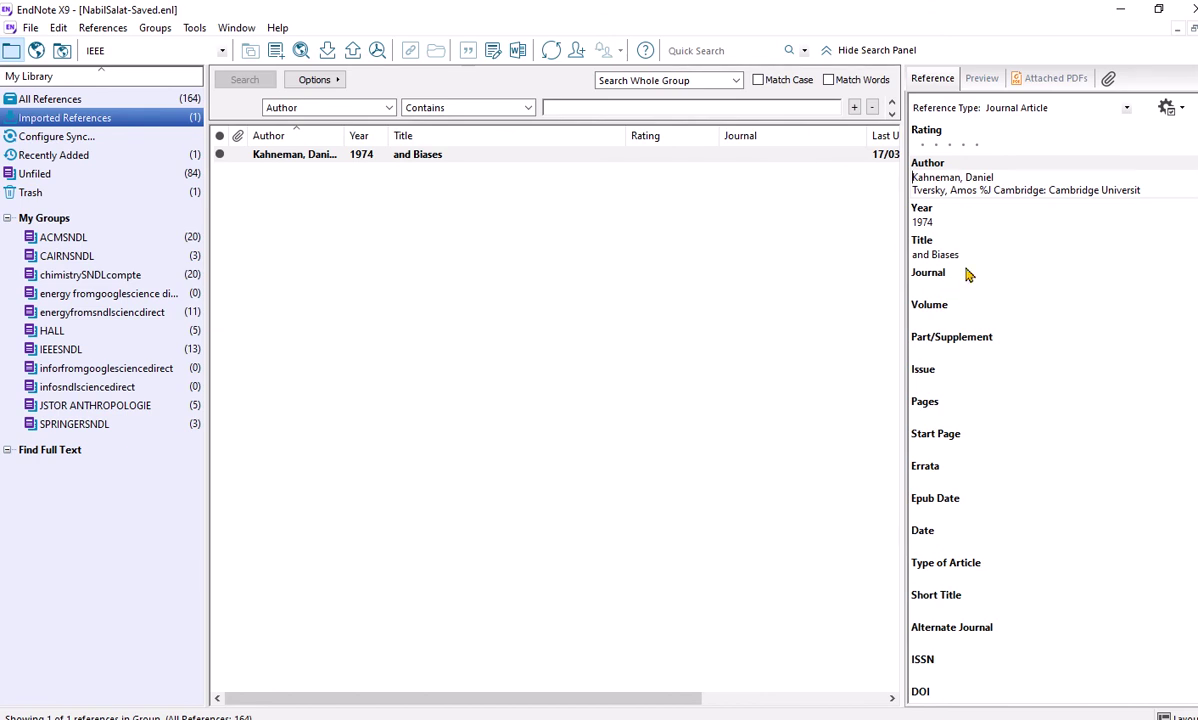
Step: Clear the title of the imported 1974 reference and place the cursor in its DOI field
key(Tab)
key(Tab)
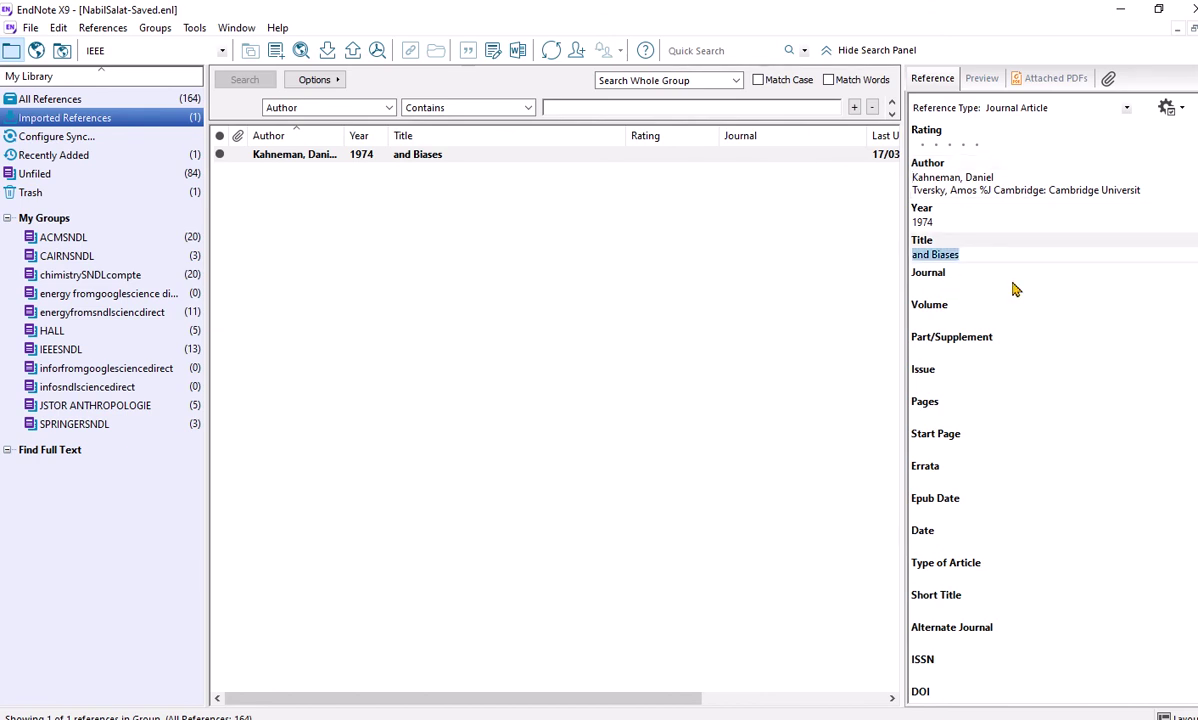
key(BackSpace)
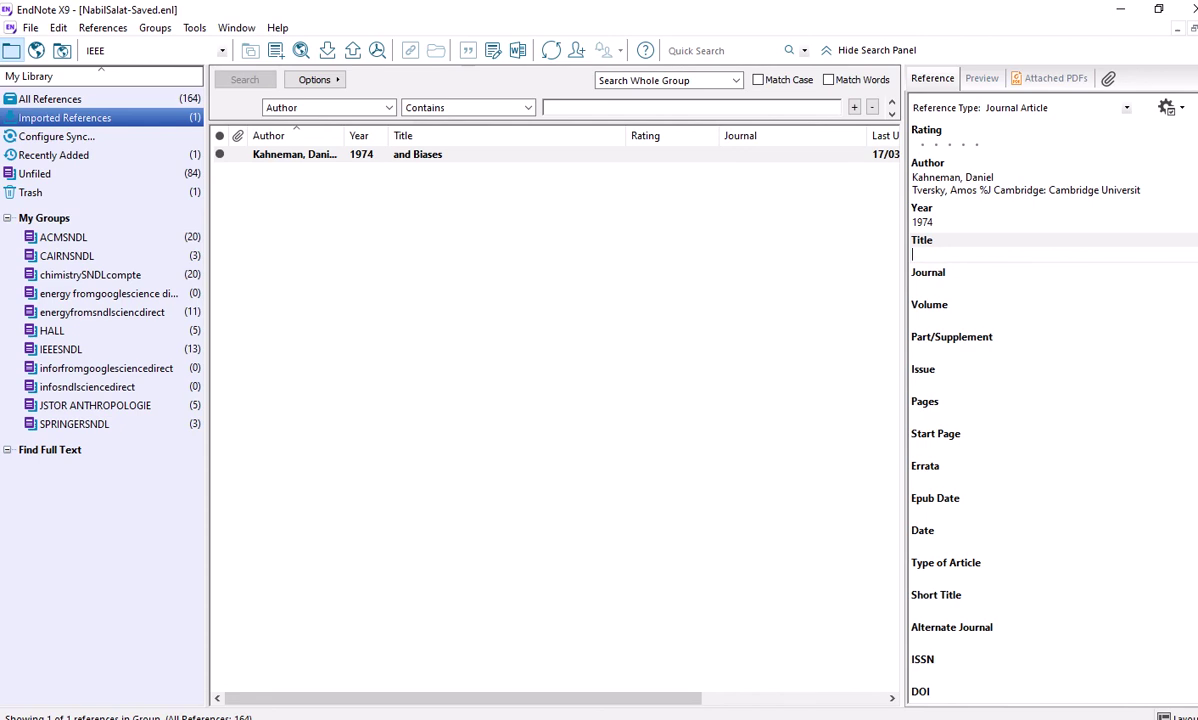
scroll(1011, 516, down, 3)
click(931, 553)
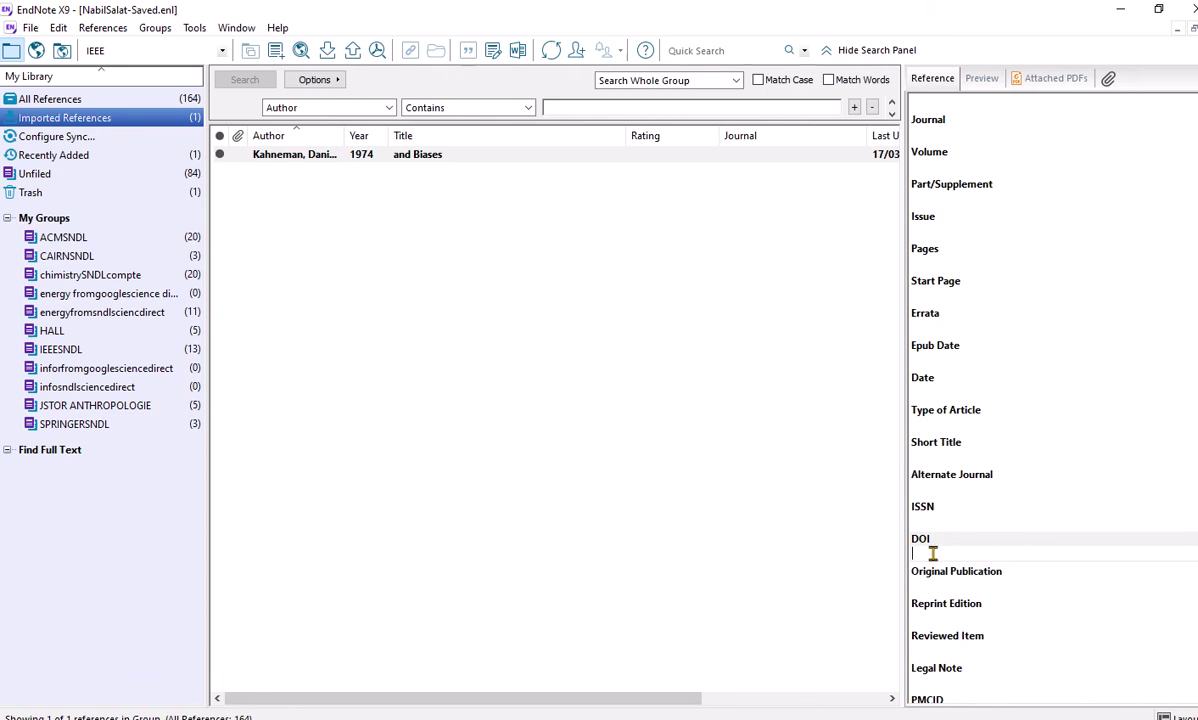
scroll(932, 553, up, 3)
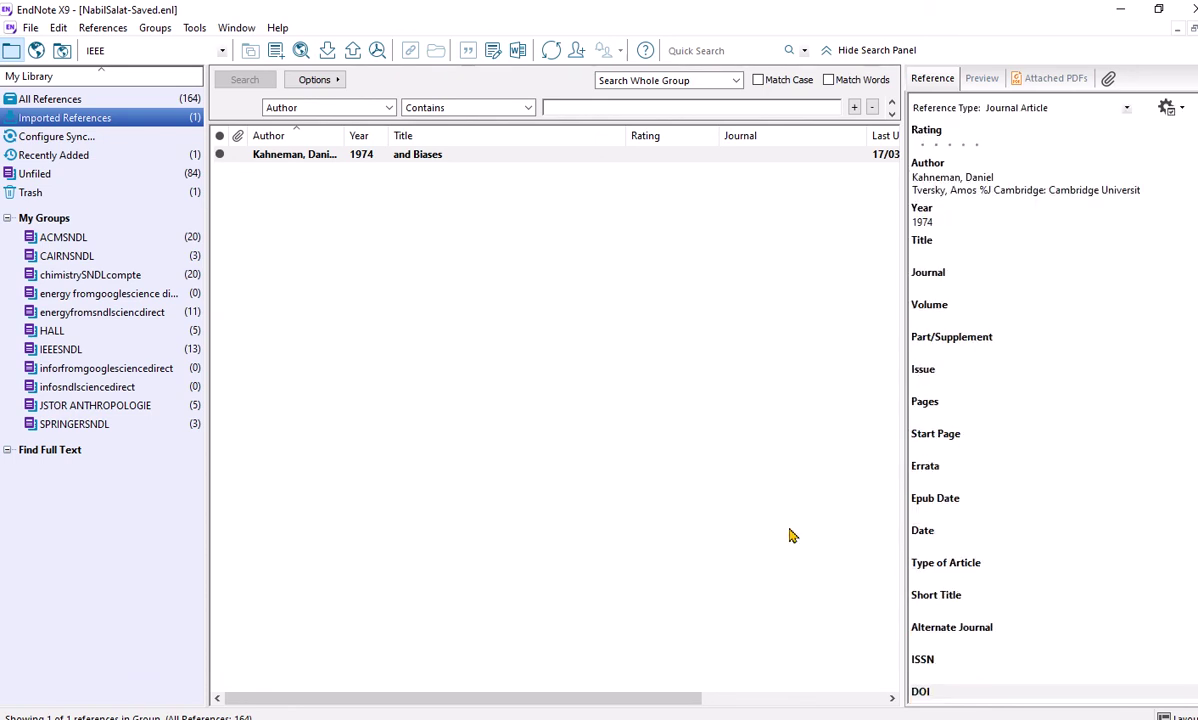
Step: Switch to Google Scholar, dismiss the citation dialog, and remove the punctuation and spaces around Kahneman's initial in the search query
key(alt+Tab)
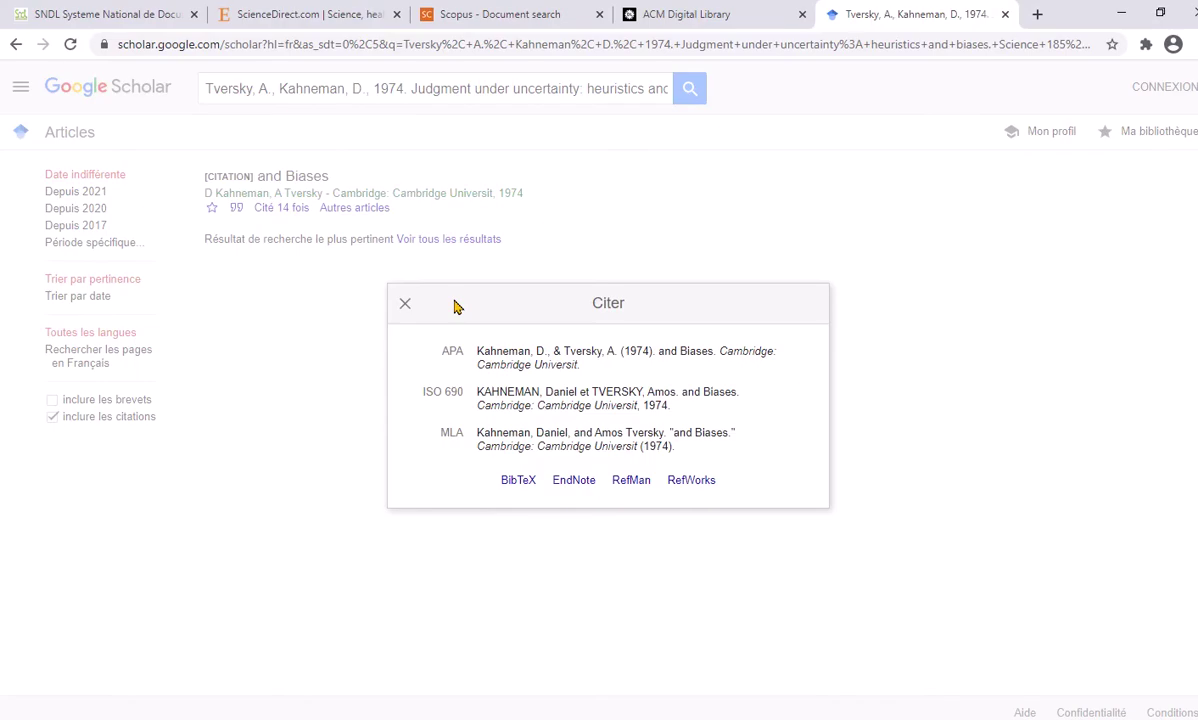
key(Escape)
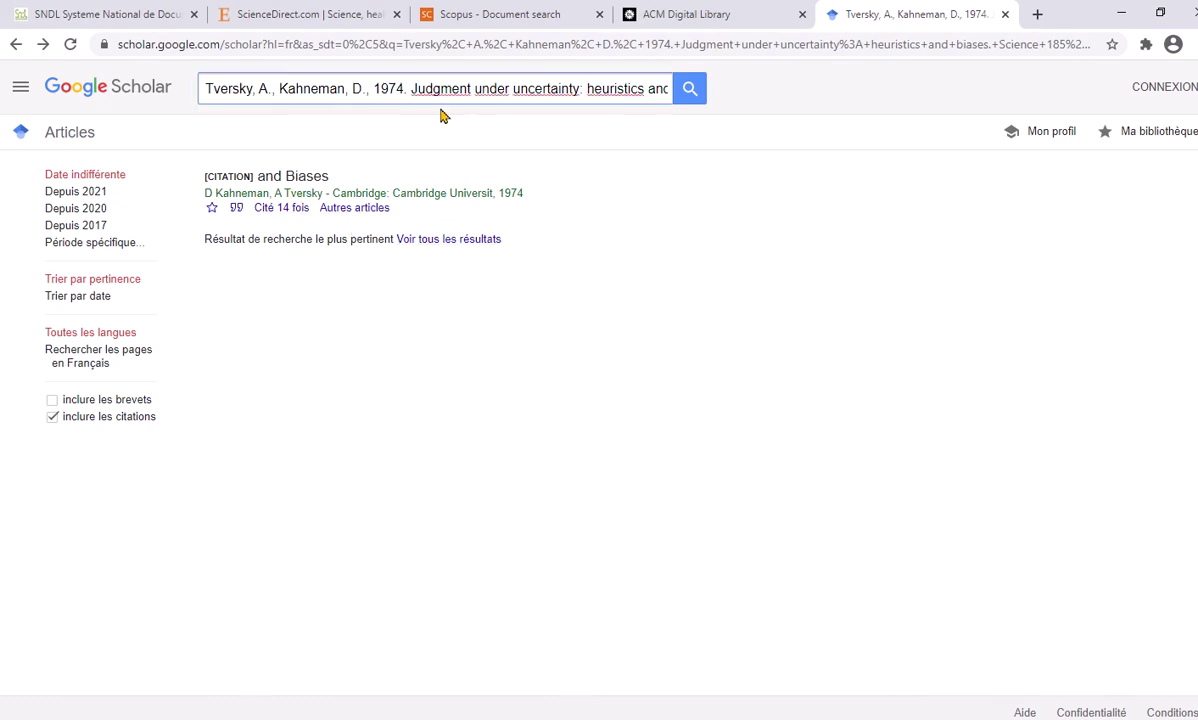
key(BackSpace)
key(BackSpace)
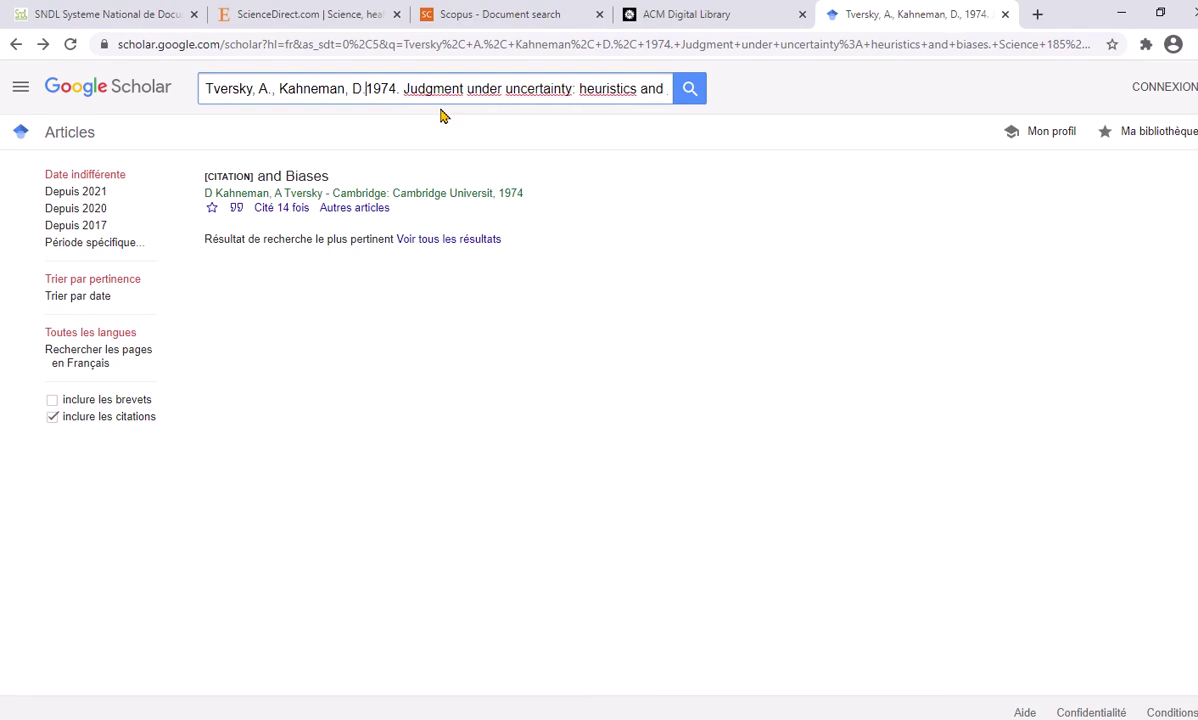
key(BackSpace)
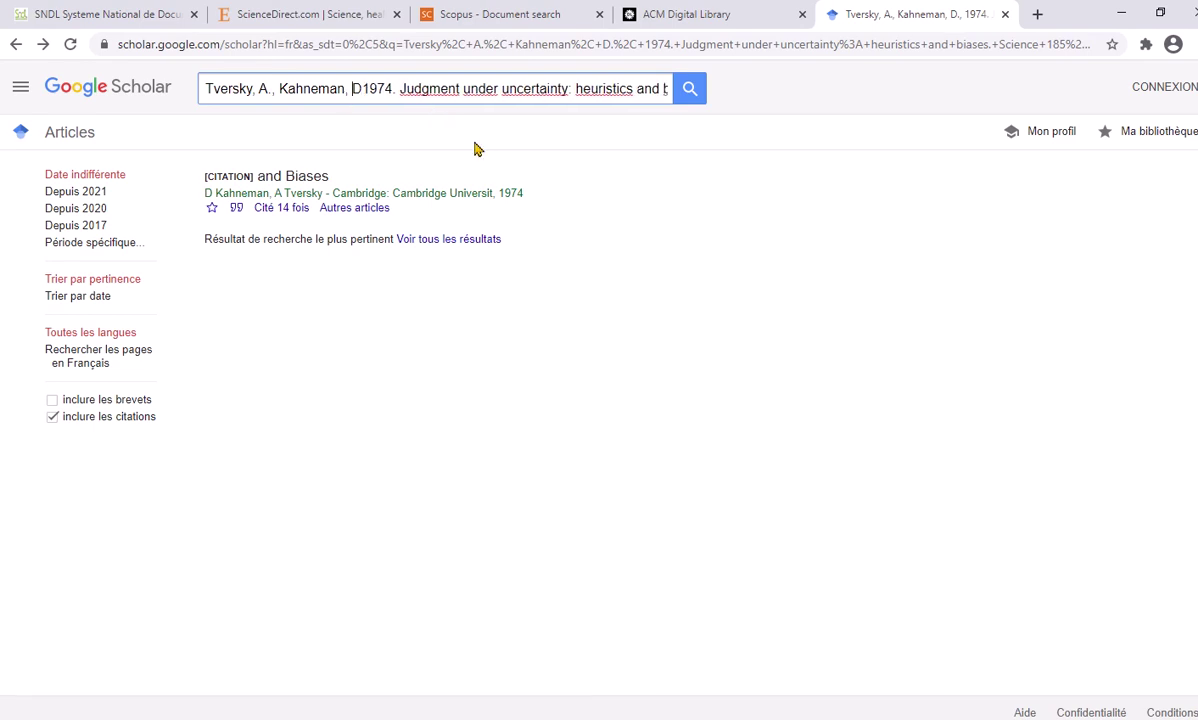
key(Left)
key(BackSpace)
key(BackSpace)
Step: Remove the punctuation around Tversky's initial in the query, separating the surname and the initial with spaces only
click(273, 88)
key(BackSpace)
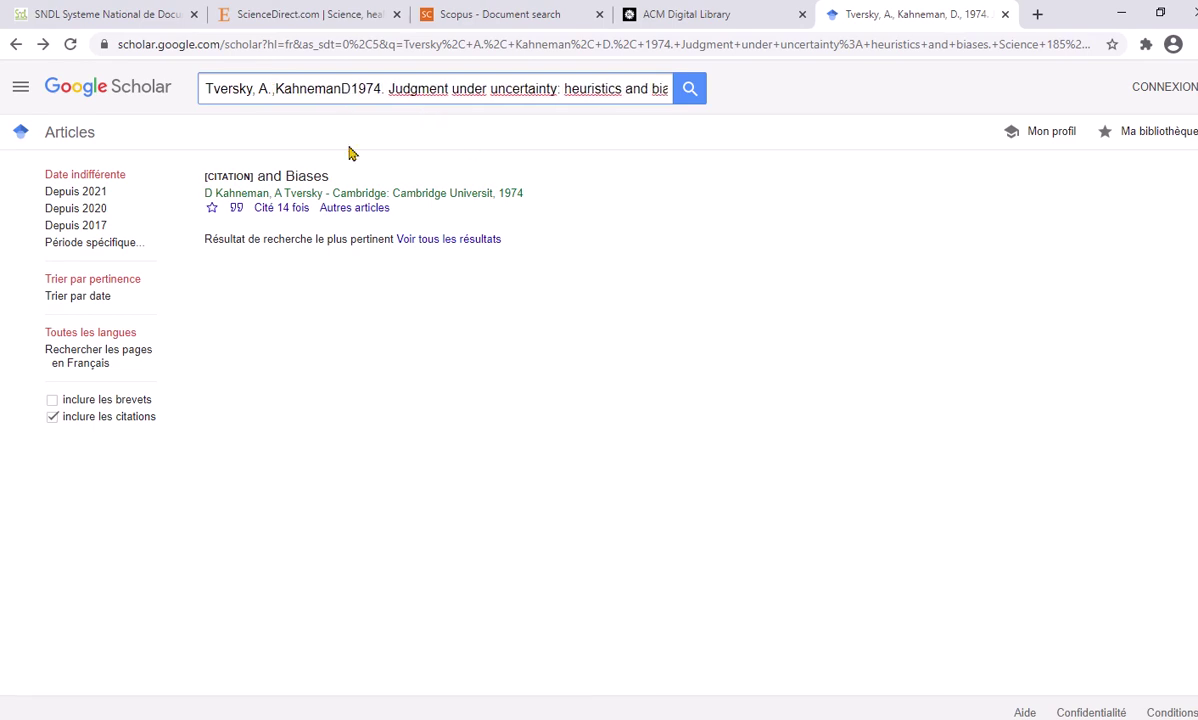
key(BackSpace)
key(BackSpace)
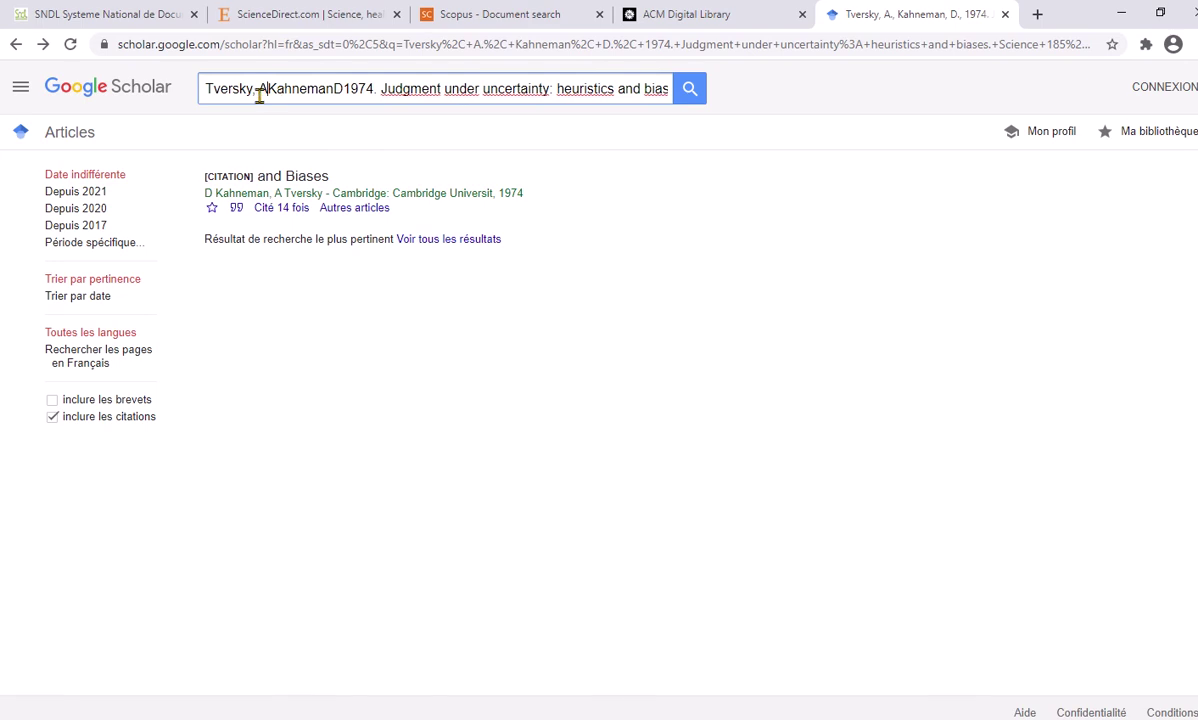
click(257, 90)
key(BackSpace)
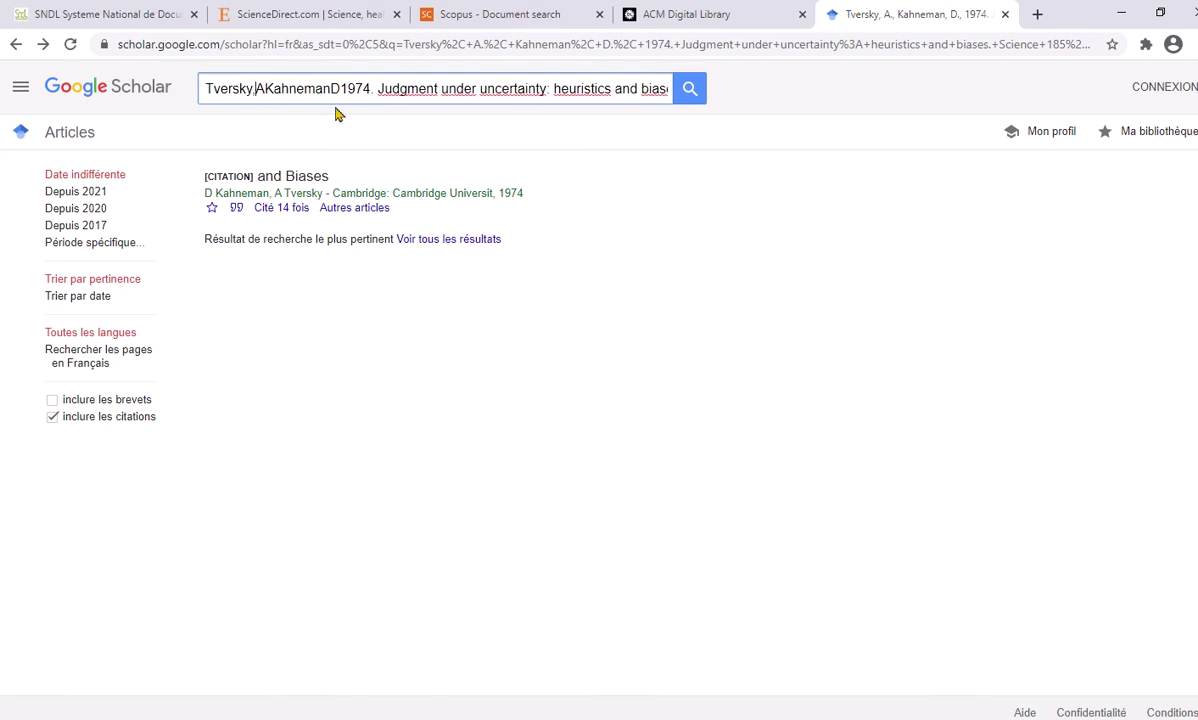
key(BackSpace)
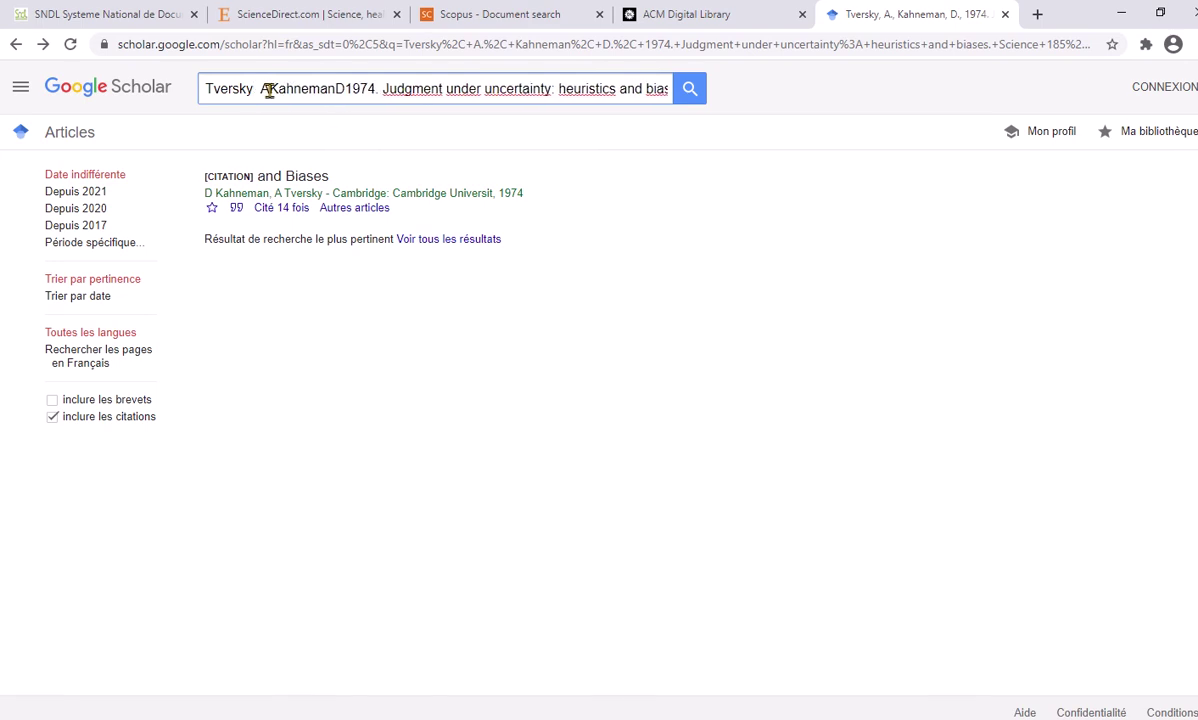
Step: Separate "Tversky A" from "Kahneman" with spaces in the query and remove the period after 1974
click(268, 90)
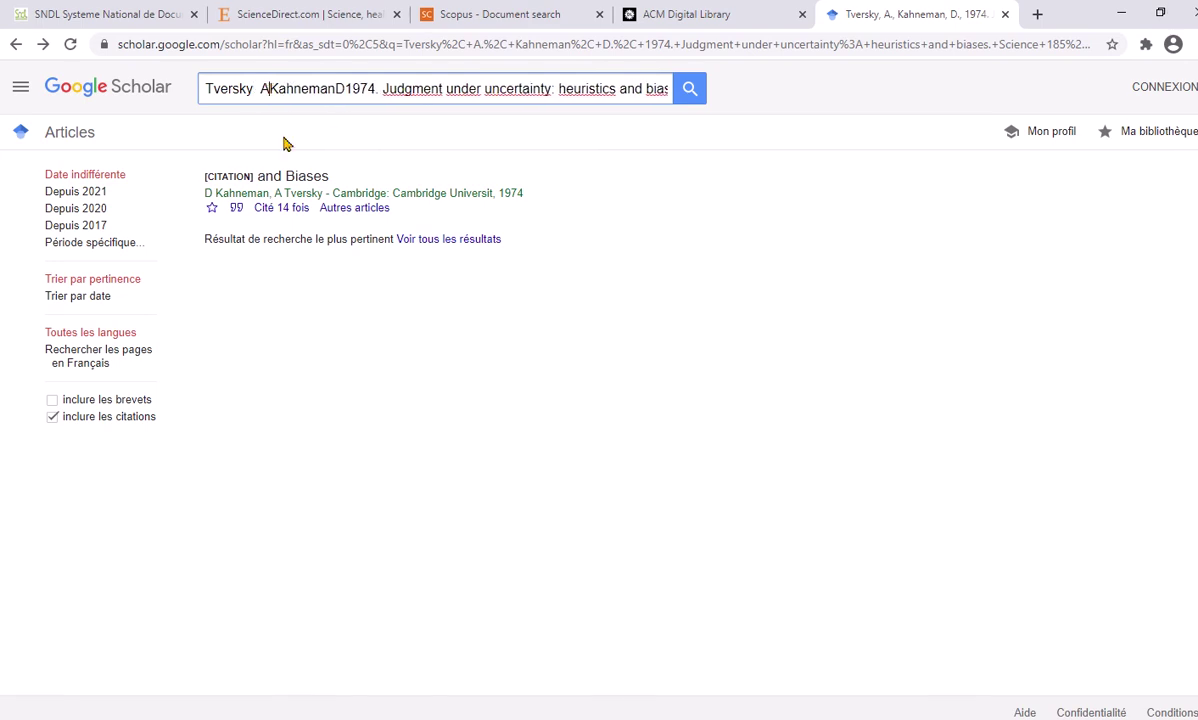
click(395, 90)
key(BackSpace)
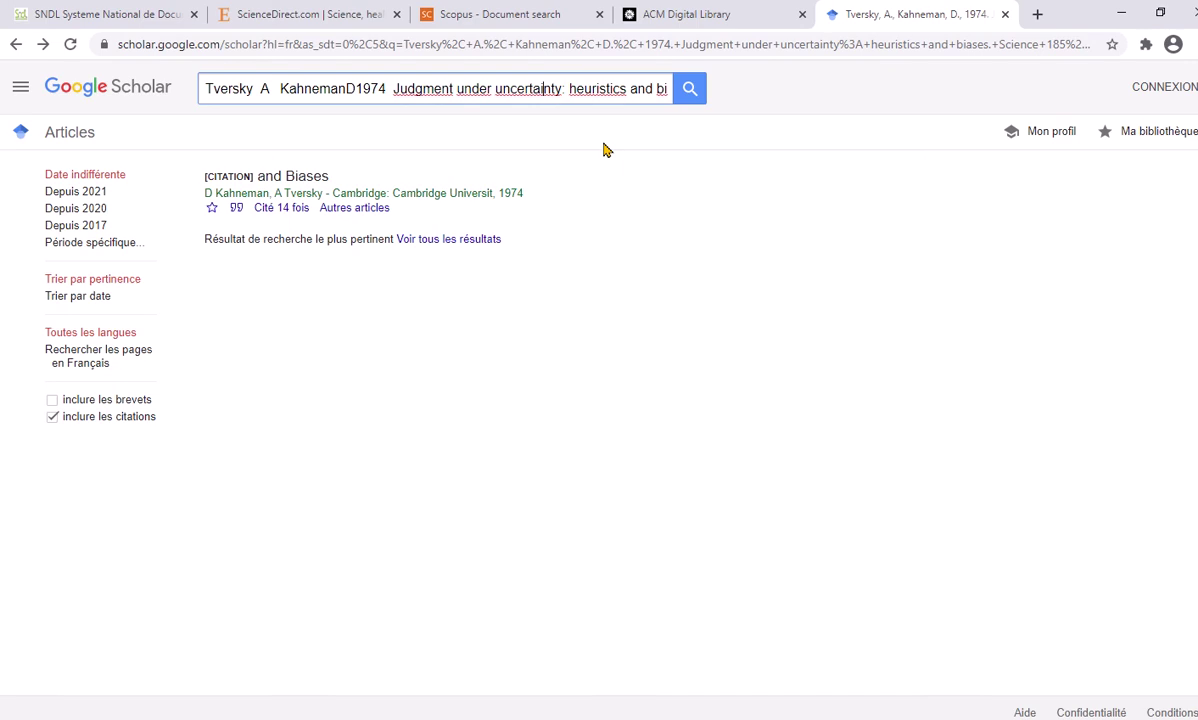
key(End)
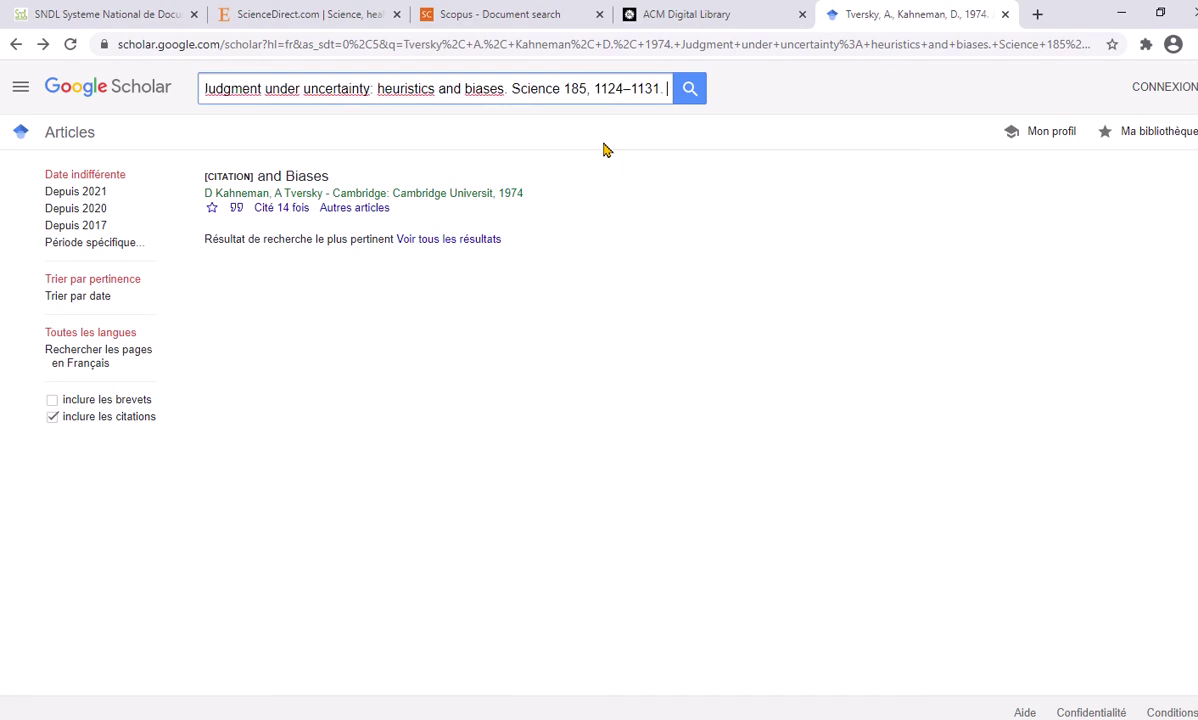
text(https://doi.org/10.1126/science.185.4157.112)
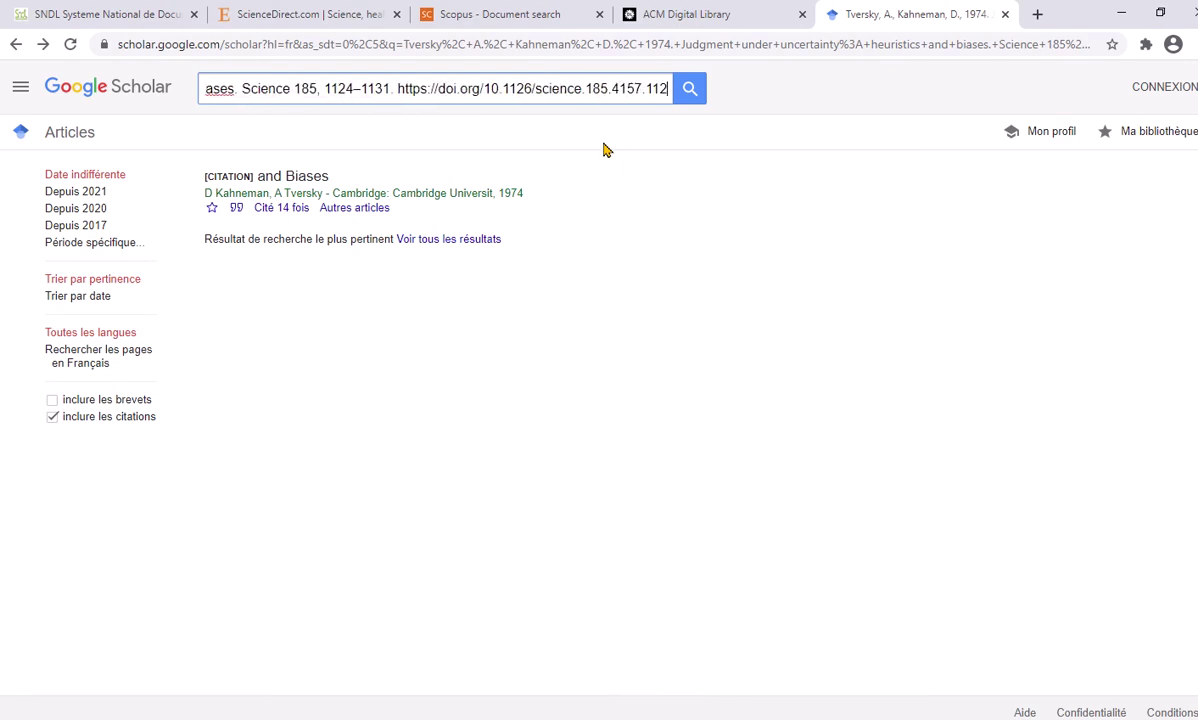
text(4.)
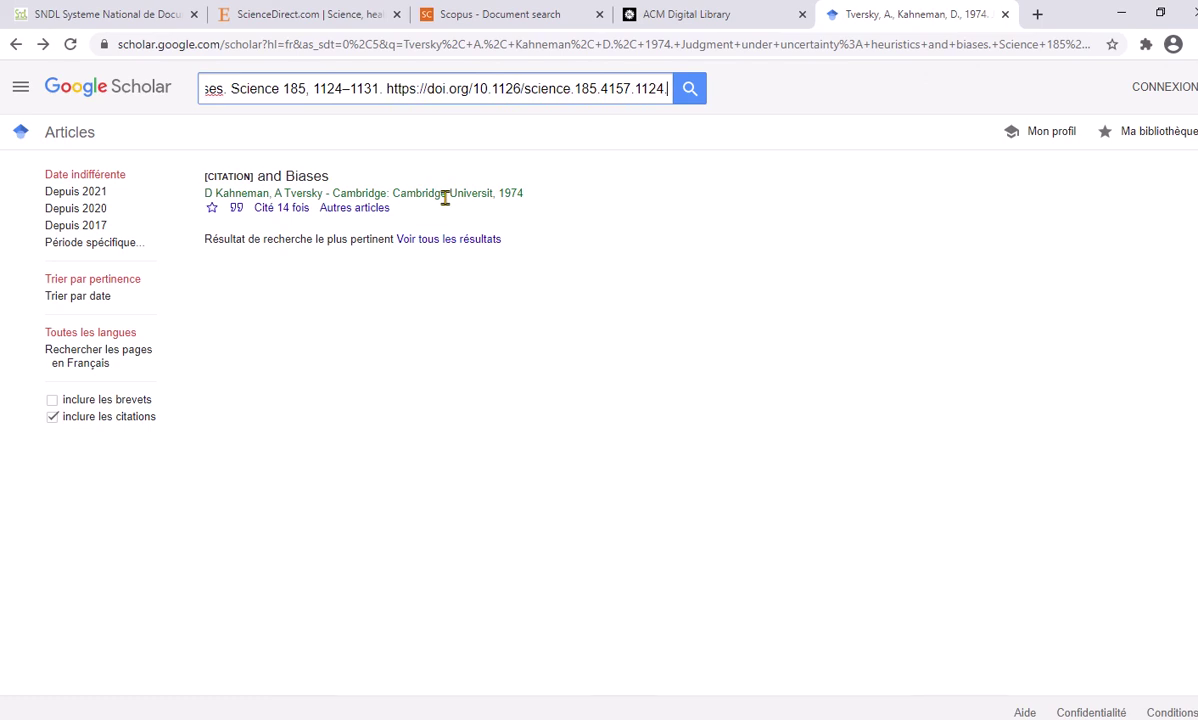
key(BackSpace)
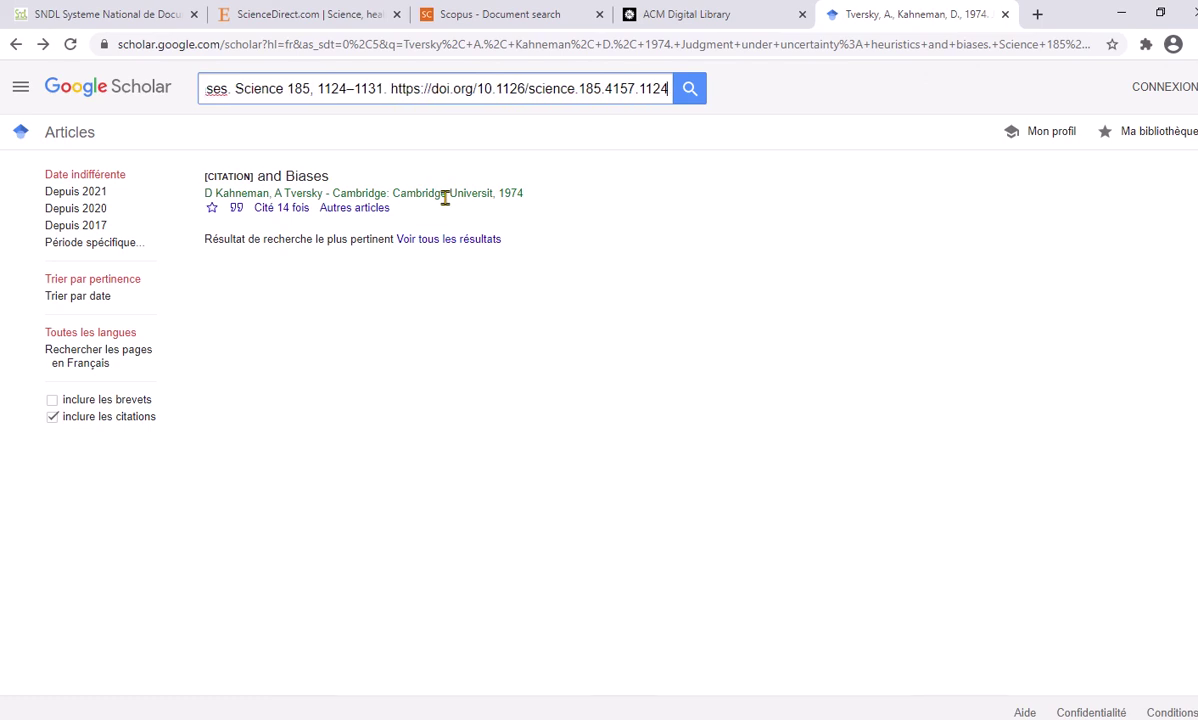
Step: Remove the comma after "Science 185" and the period after "biases" in the query, and run the search
click(312, 88)
key(BackSpace)
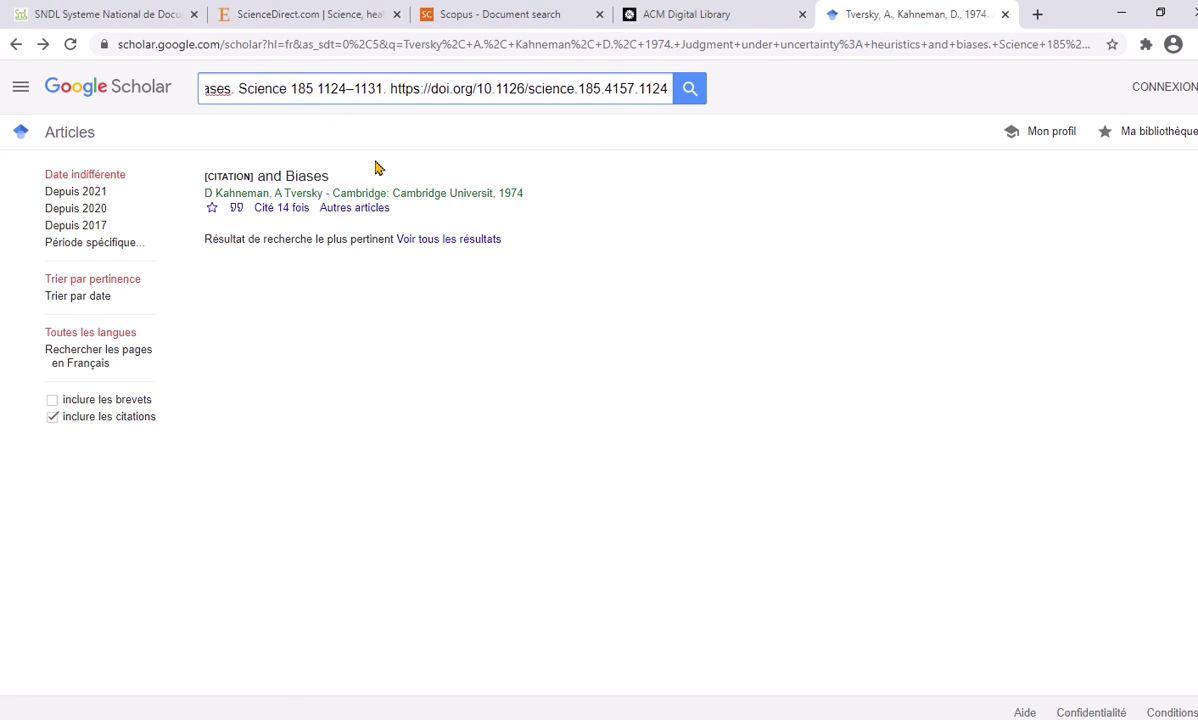
click(240, 90)
key(BackSpace)
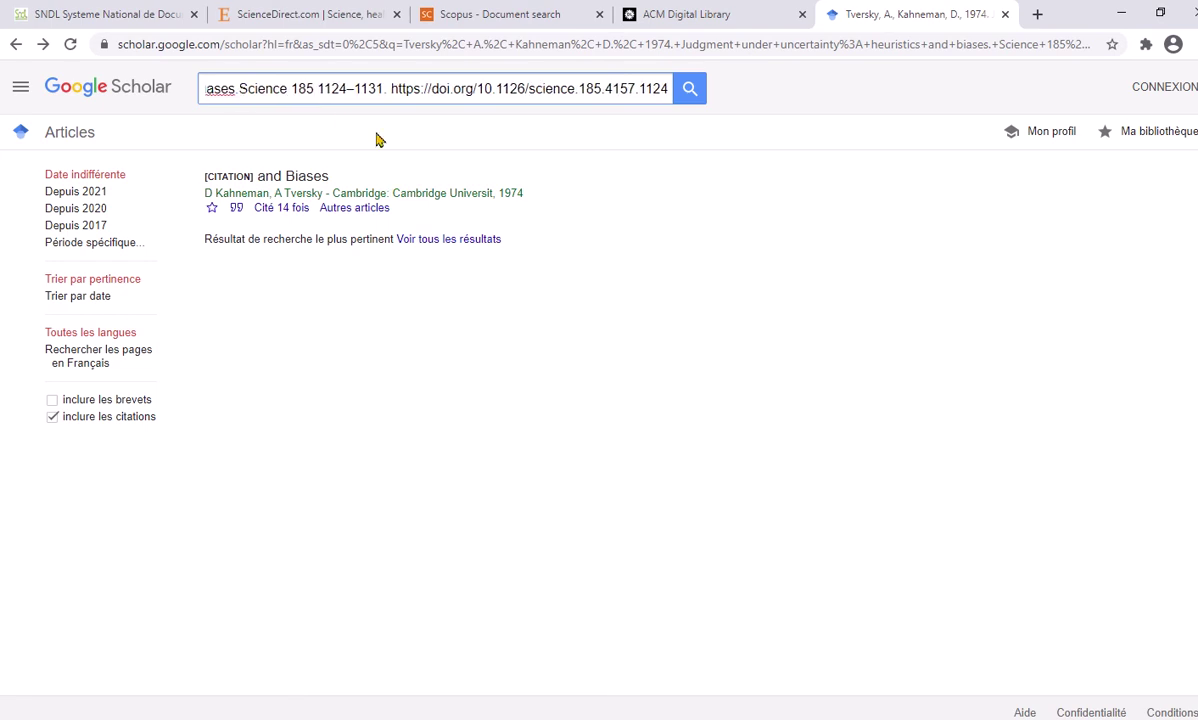
key(Delete)
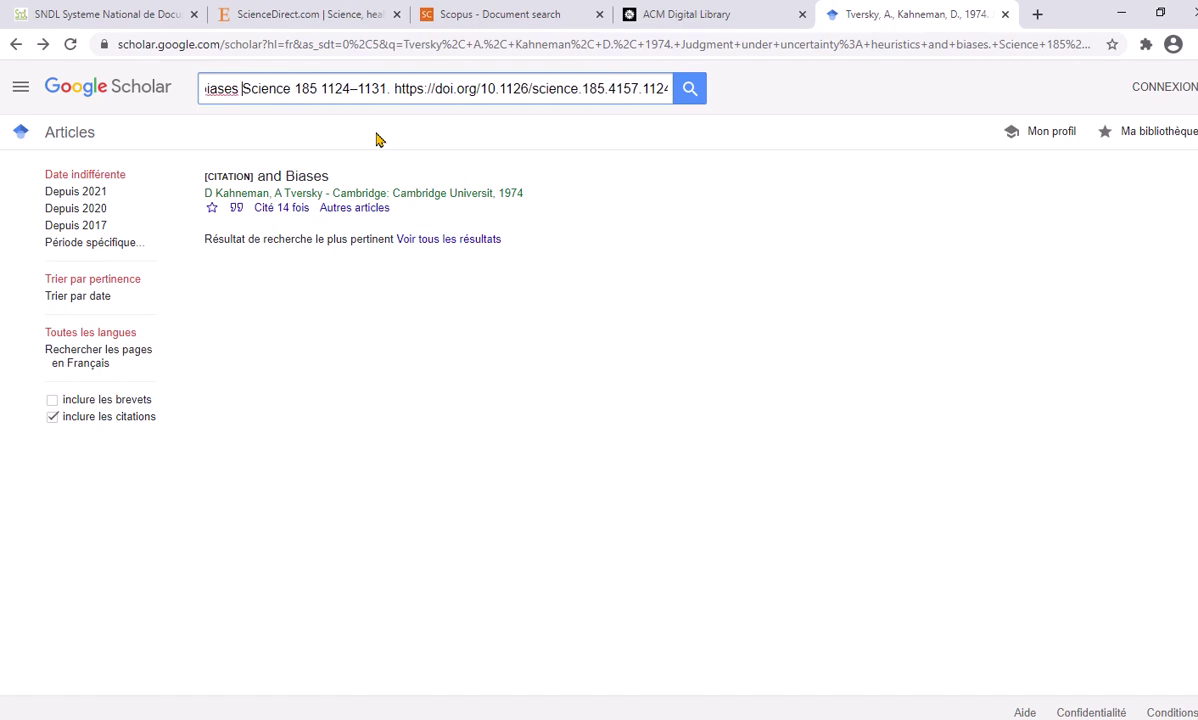
click(691, 91)
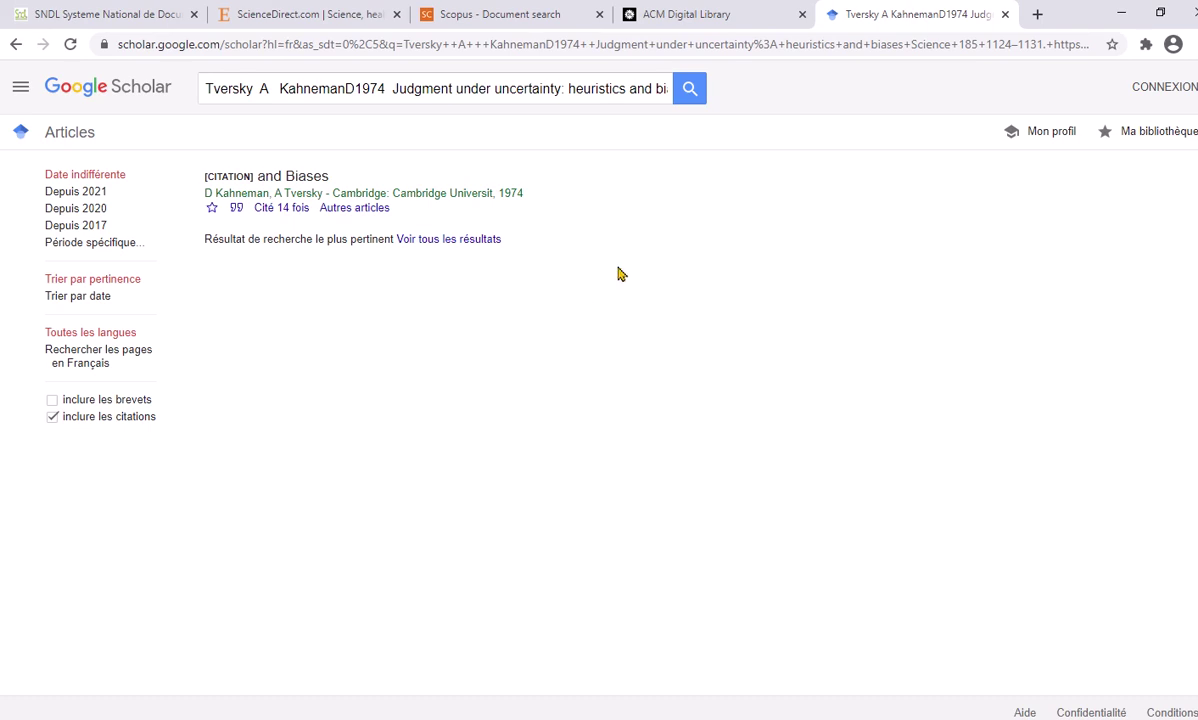
Step: Replace the colon after "uncertainty" in the query with spaces and run the search again
click(567, 88)
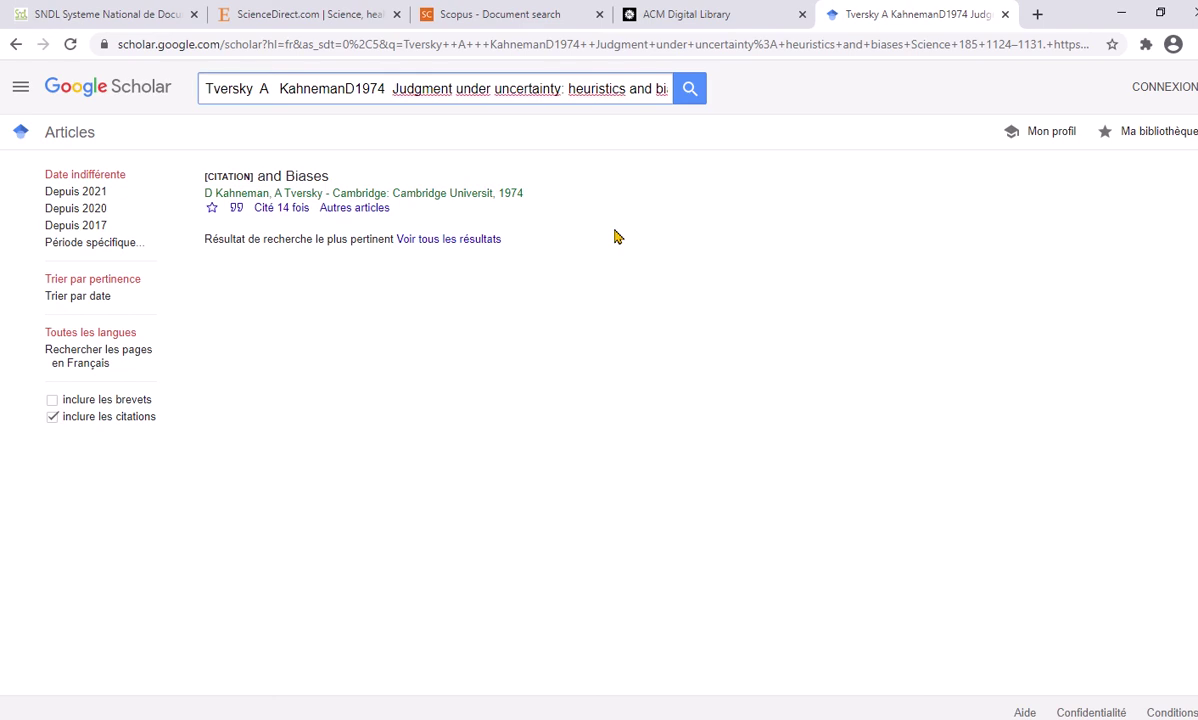
key(BackSpace)
key(BackSpace)
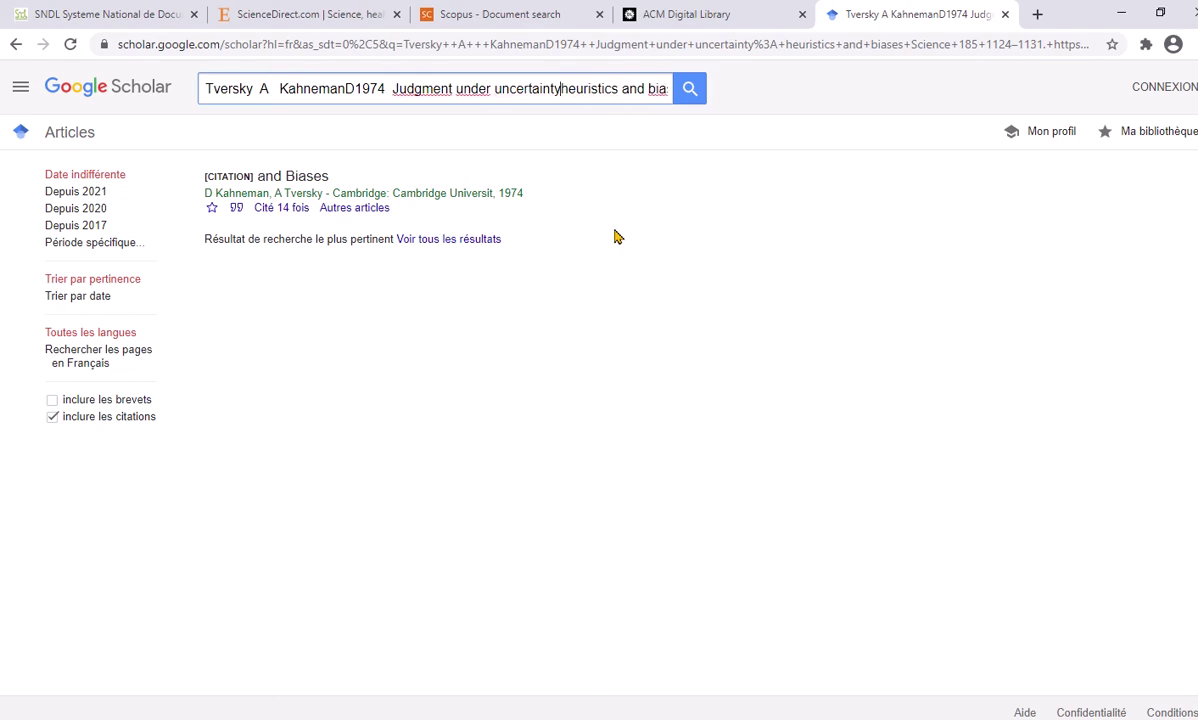
click(689, 89)
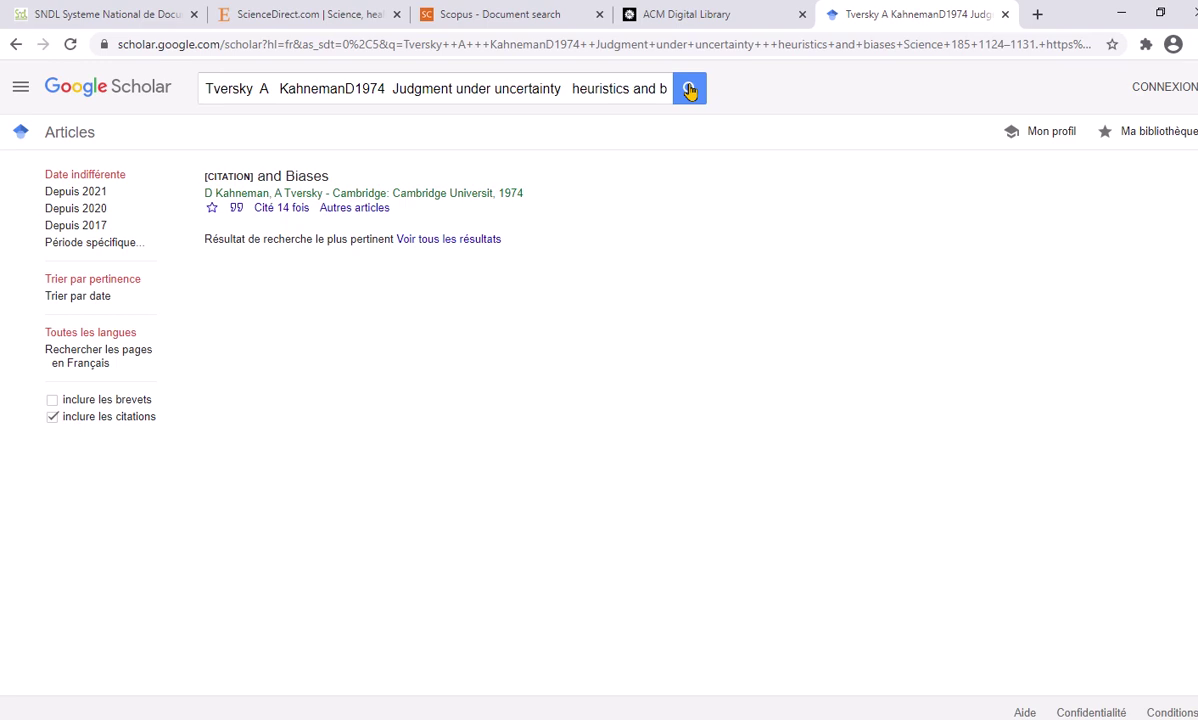
Step: Search Google for "sci-hub 2021" in a new browser tab and look through the results
key(ctrl+t)
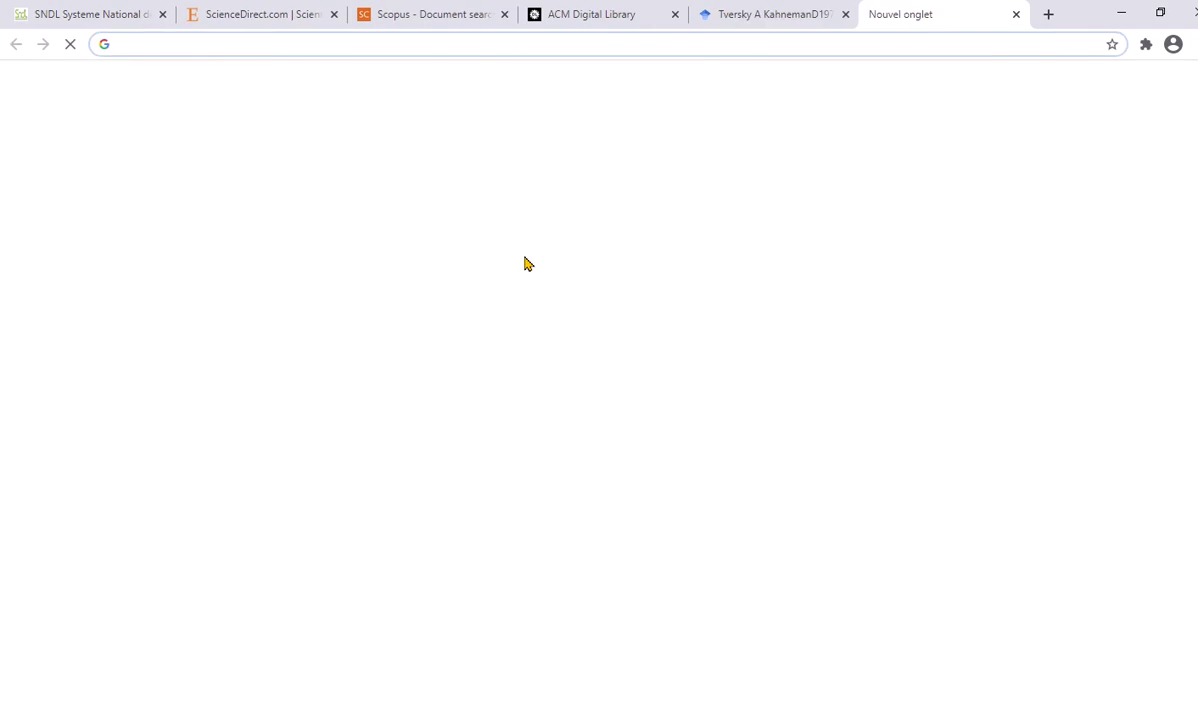
text(sci-hu)
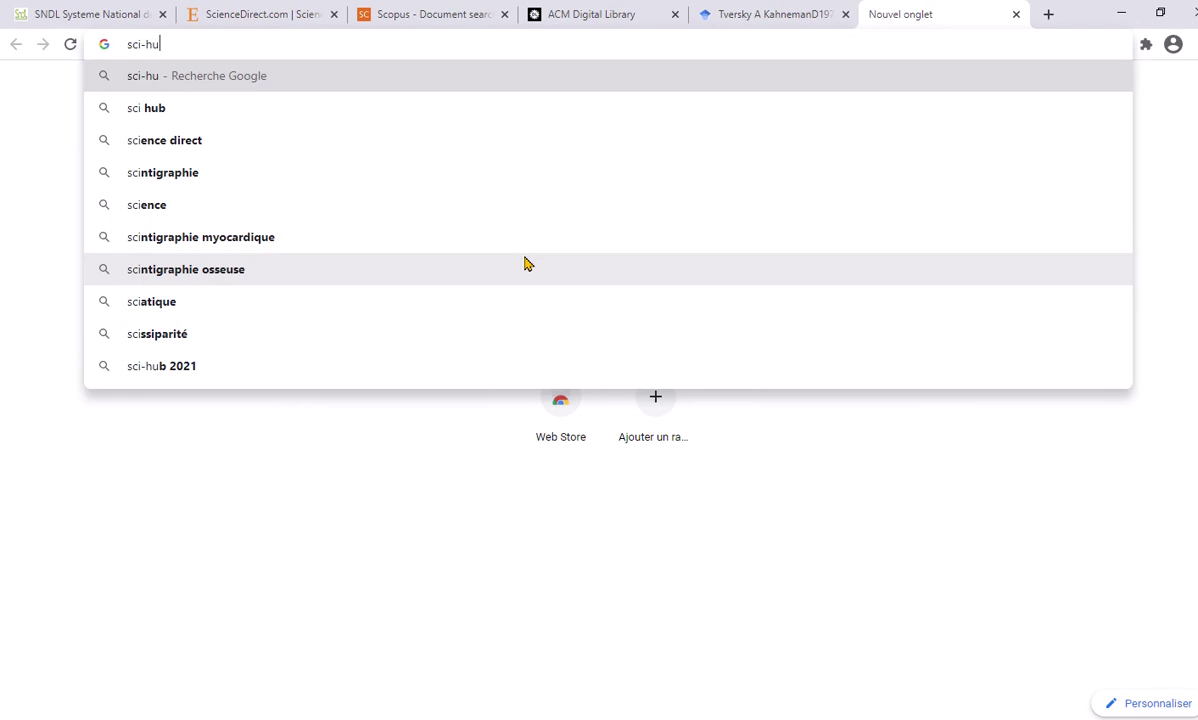
text(b)
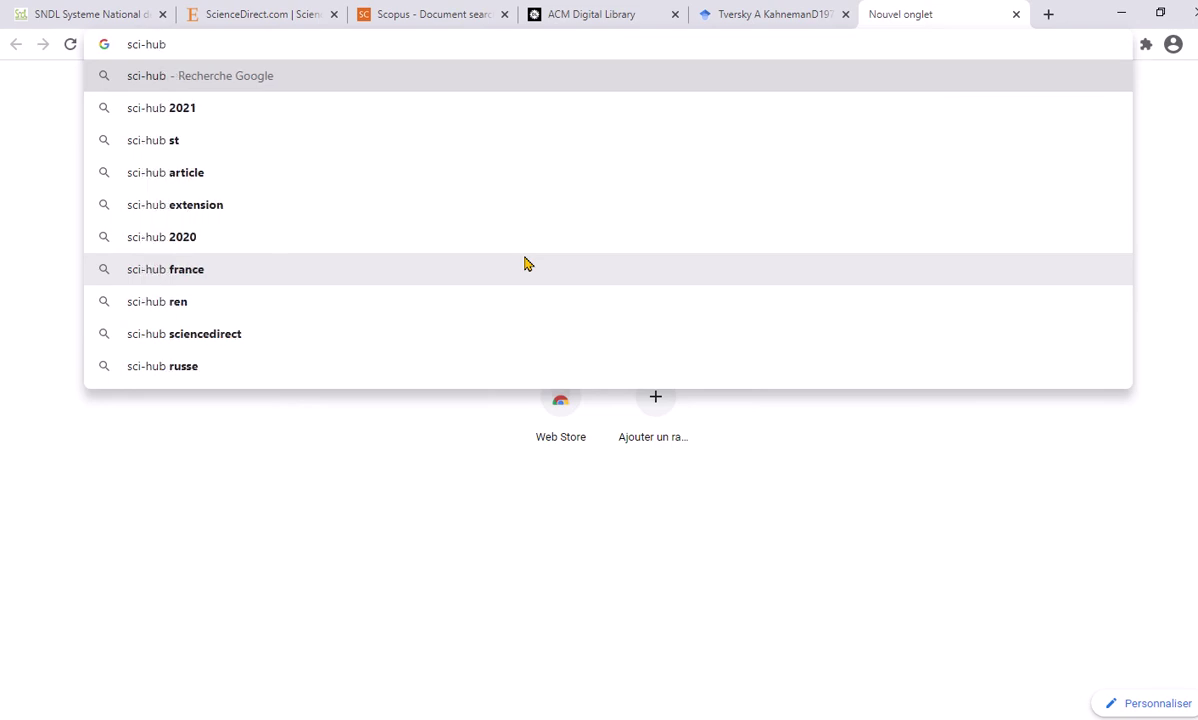
click(197, 110)
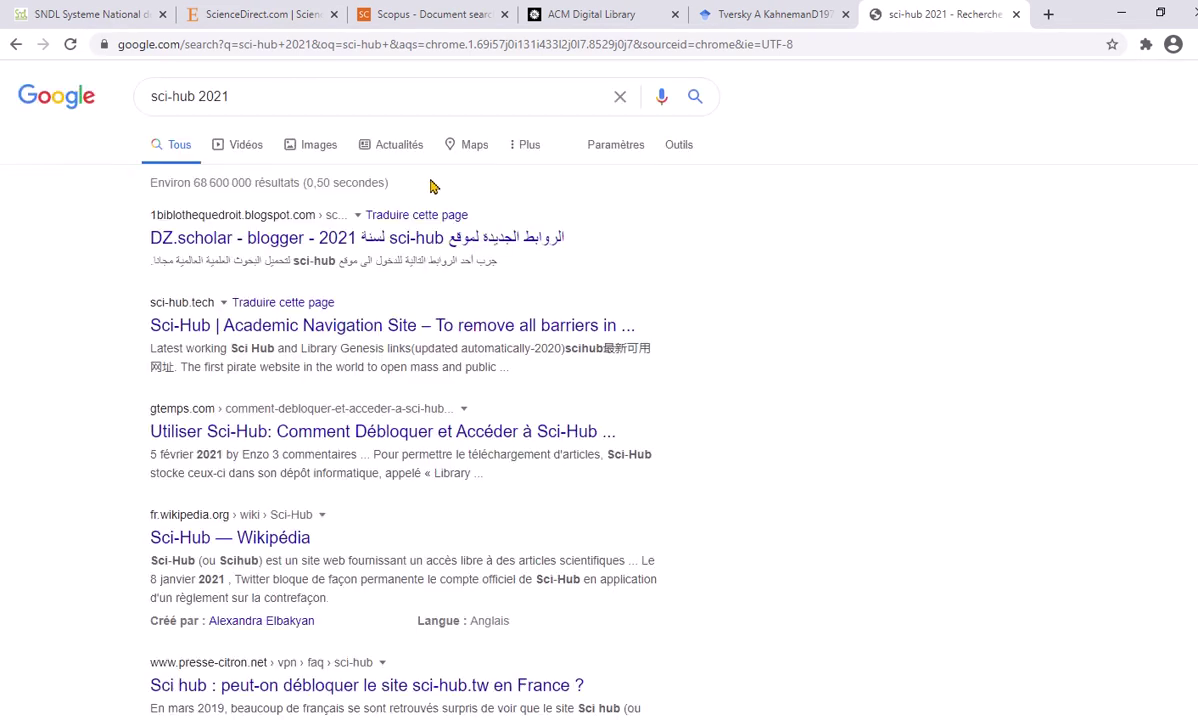
scroll(431, 186, down, 3)
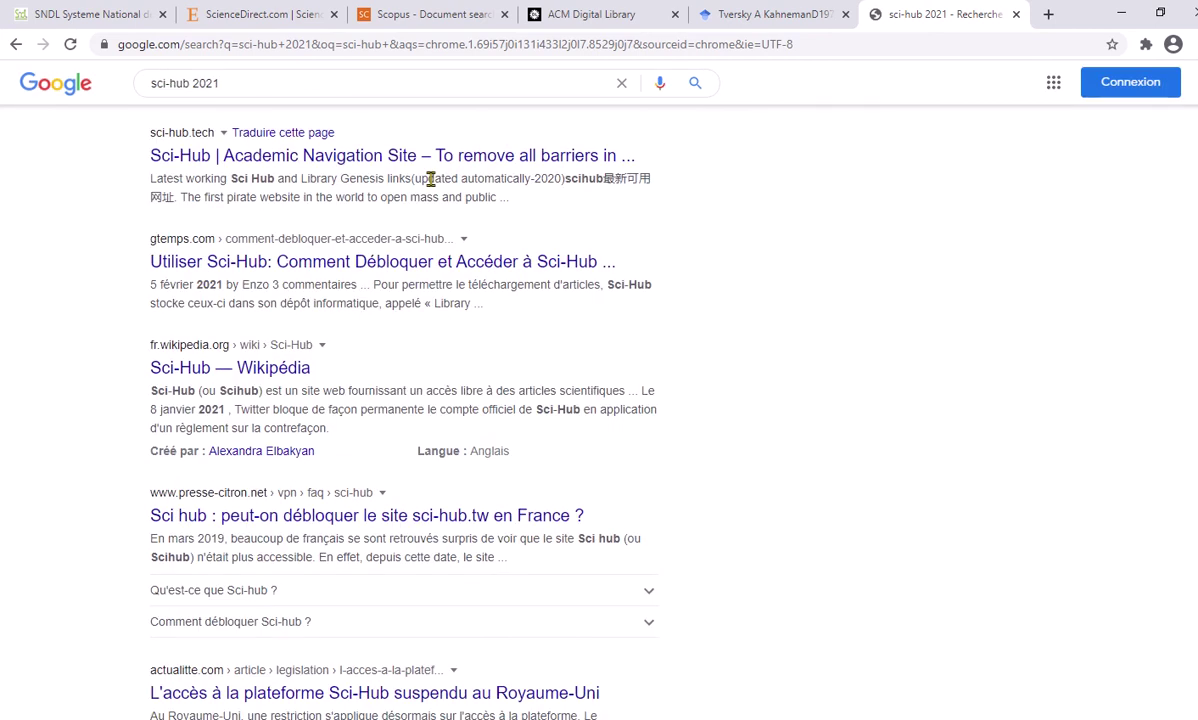
scroll(432, 182, down, 3)
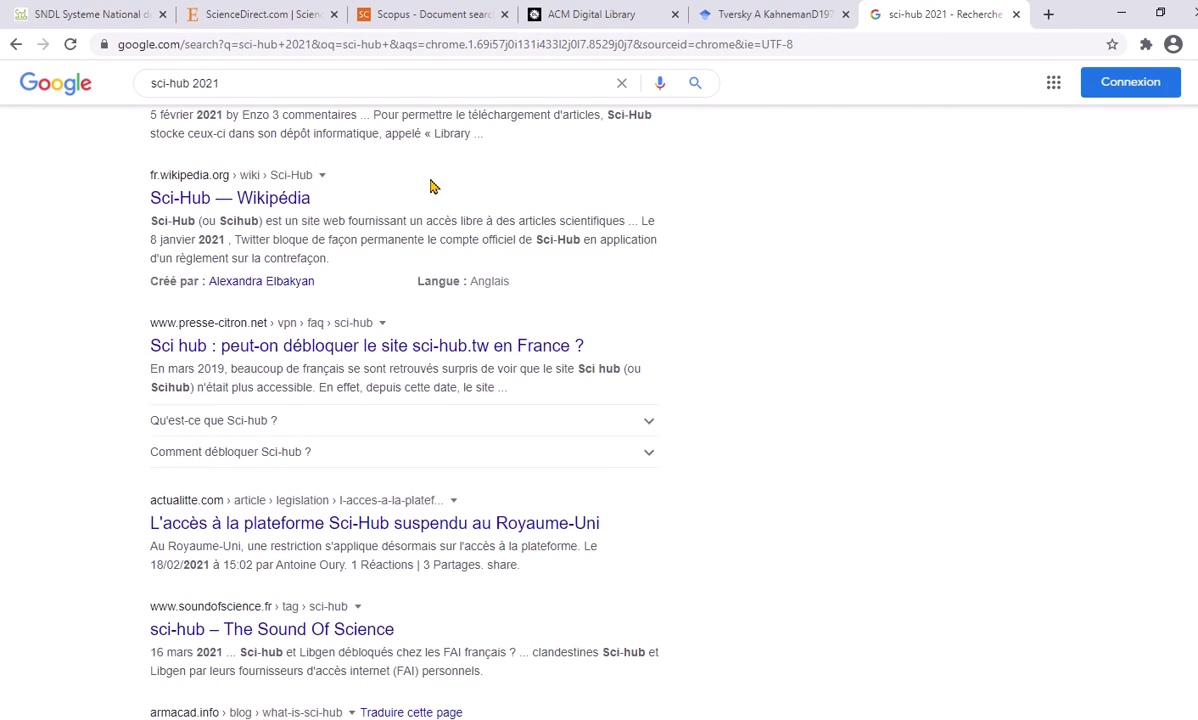
scroll(430, 186, down, 3)
Step: Shorten the Google search to "sci-hub", run it, and open the sci-hub.se result in a new tab
key(slash)
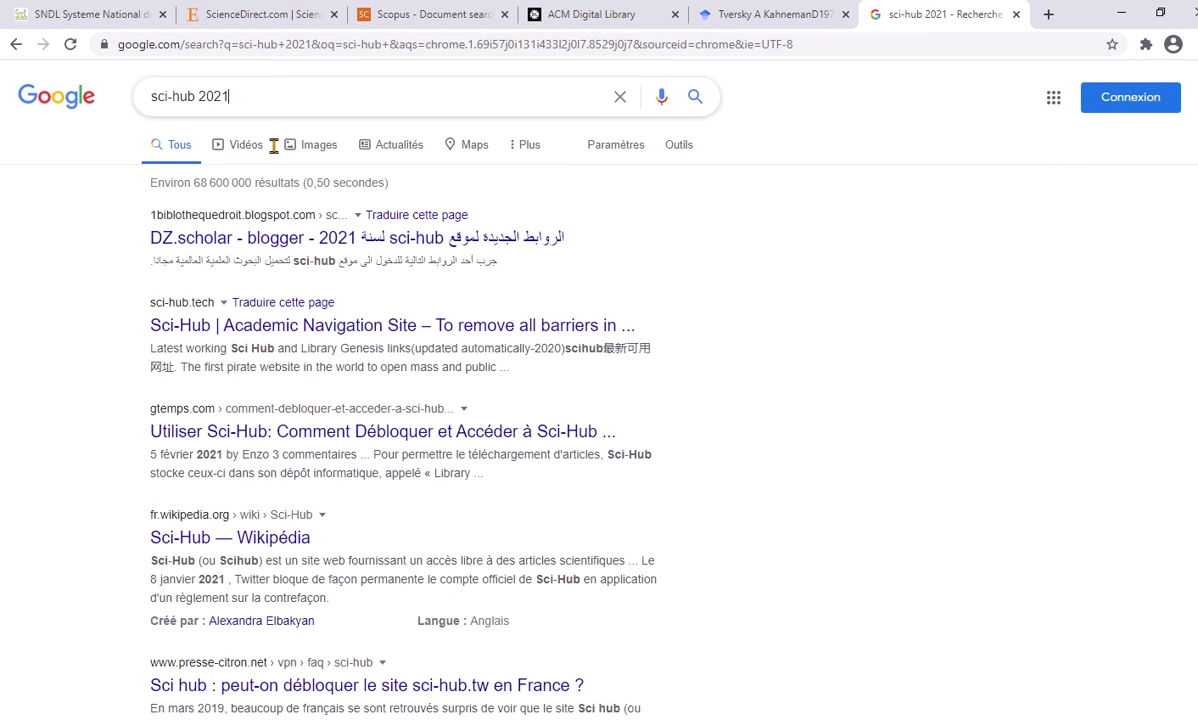
key(BackSpace)
key(BackSpace)
key(BackSpace)
key(BackSpace)
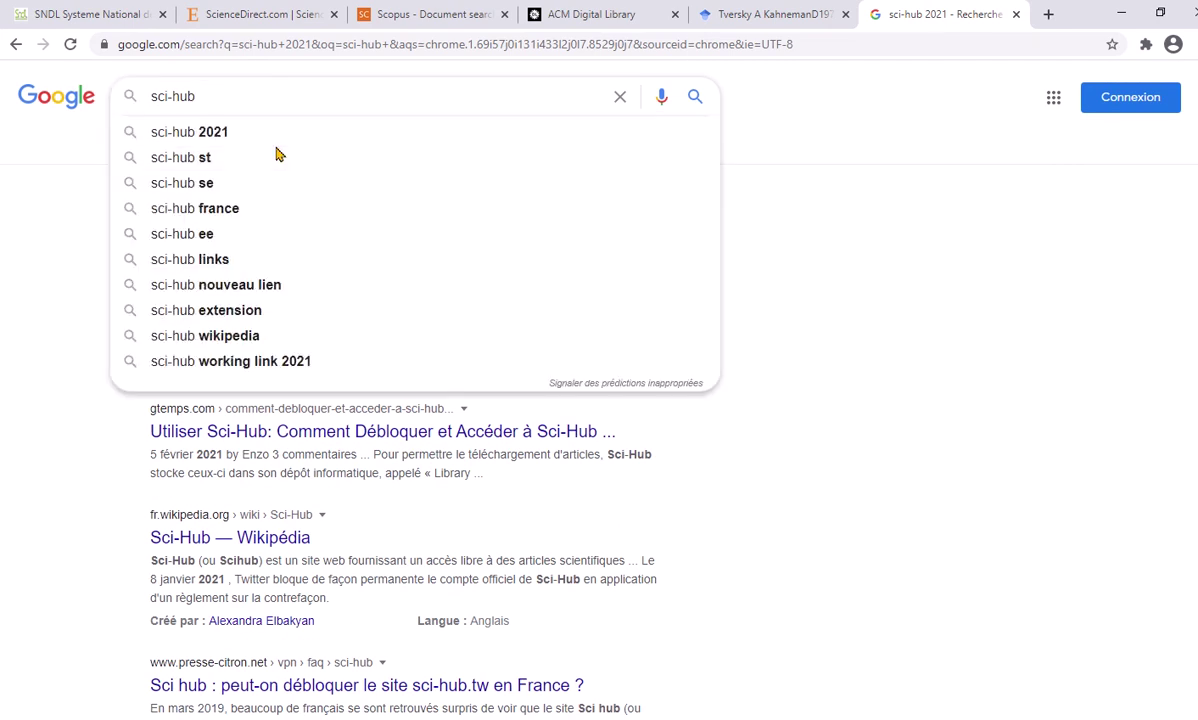
key(Return)
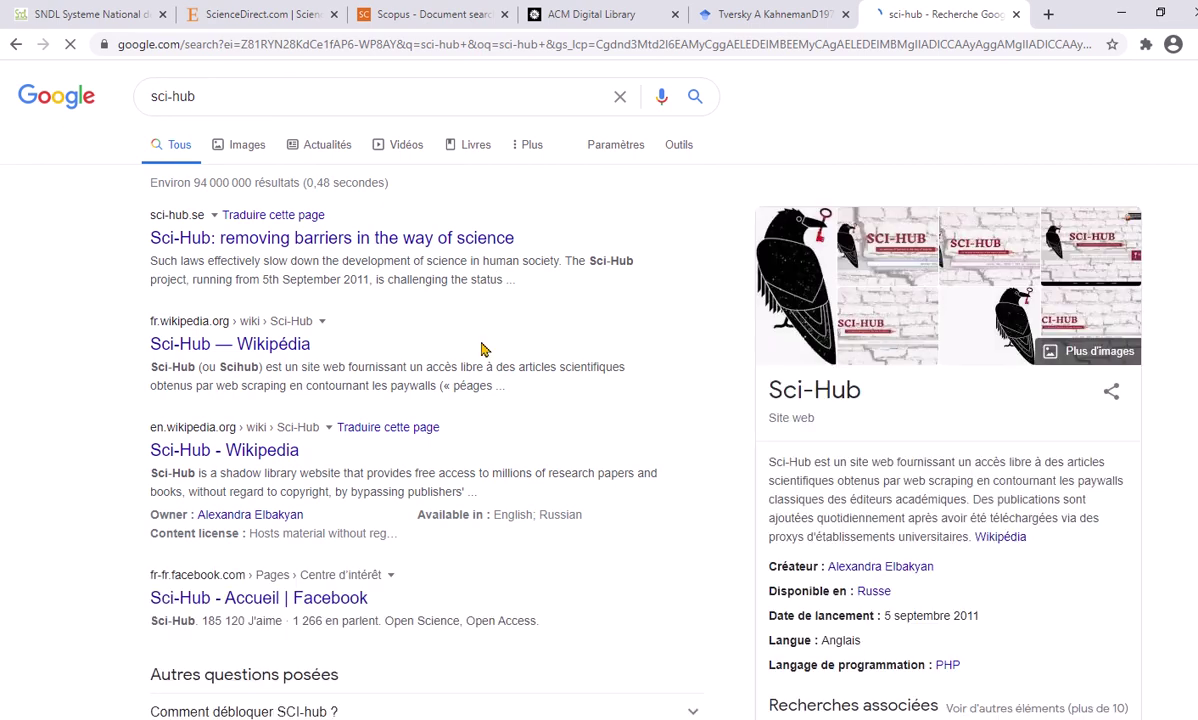
right_click(316, 236)
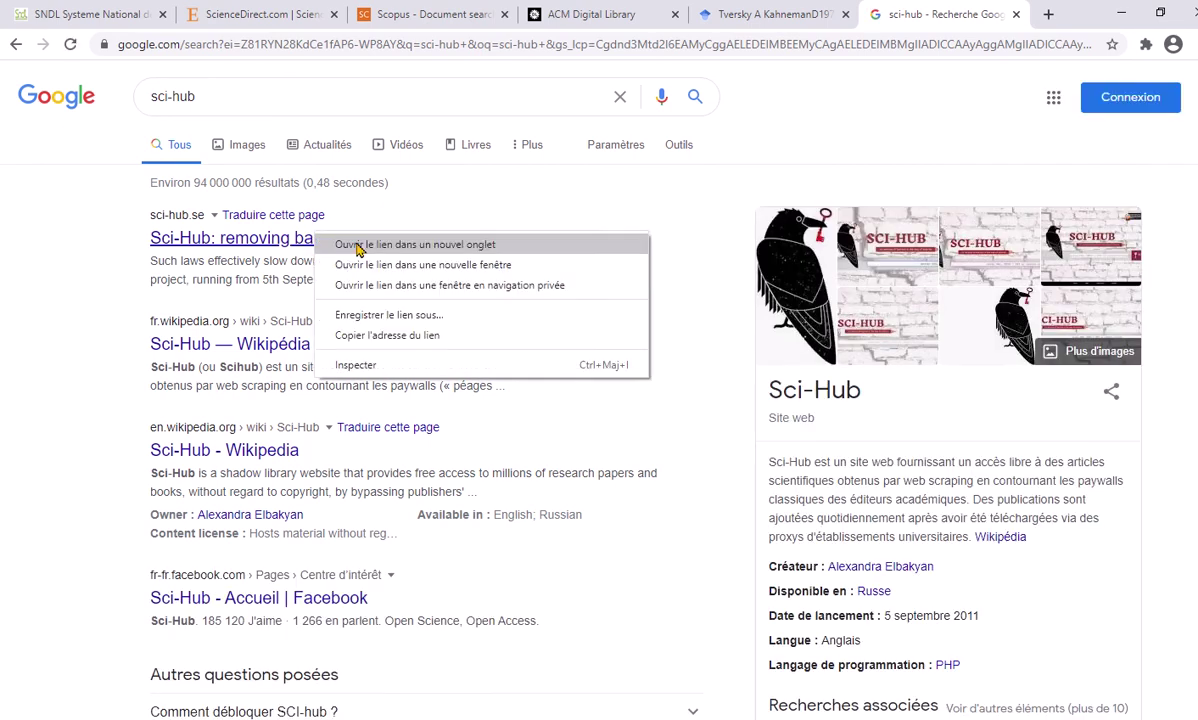
click(358, 249)
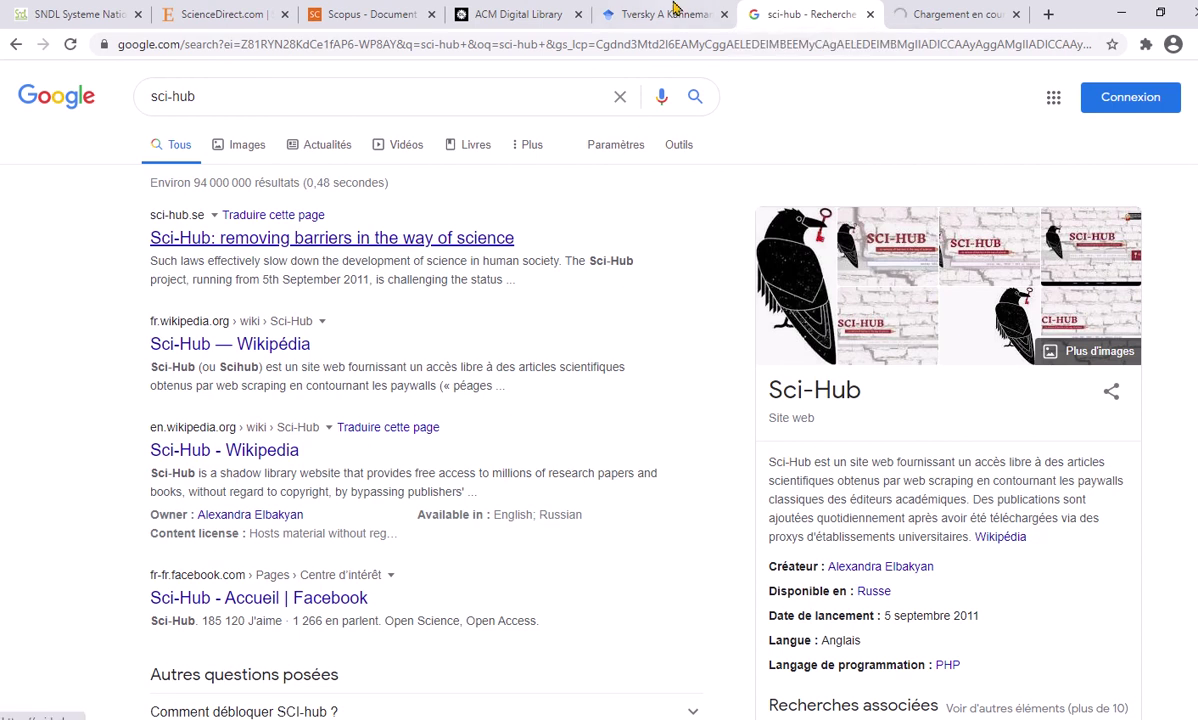
click(675, 11)
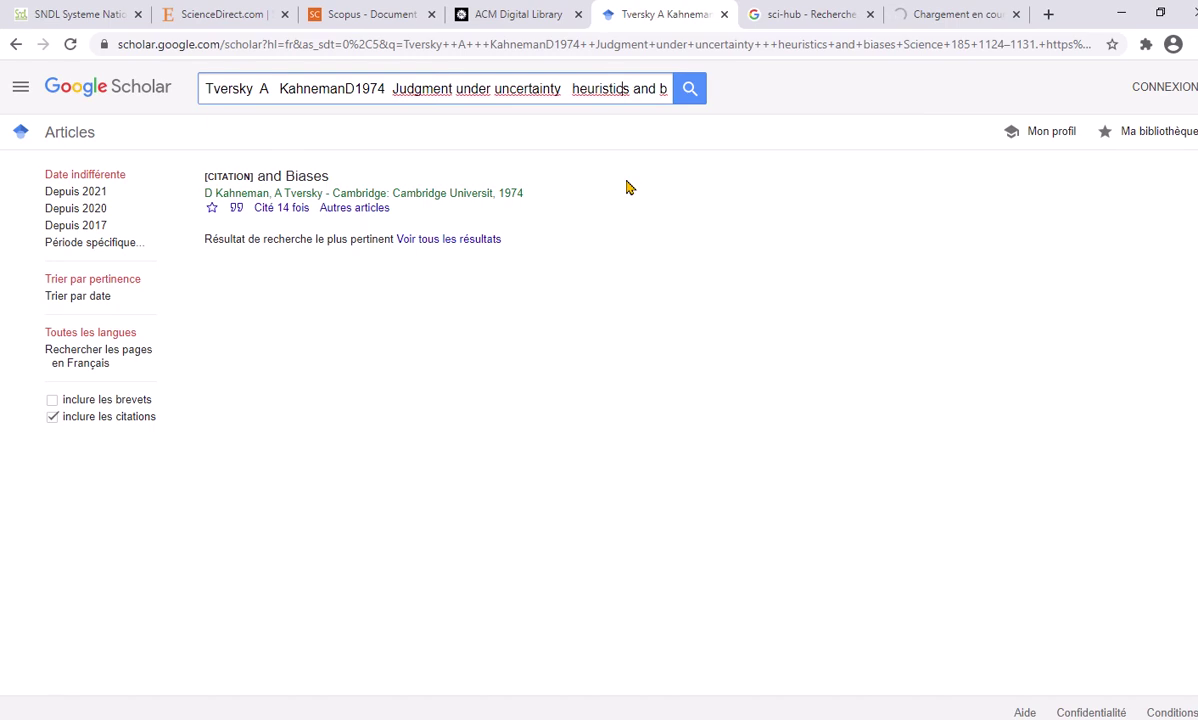
key(End)
key(Right)
key(Right)
key(Right)
key(Right)
key(Right)
key(Right)
key(Right)
key(Right)
key(Right)
key(Right)
key(Right)
key(Right)
key(Right)
key(Right)
key(Right)
key(Right)
key(Right)
key(Right)
key(Right)
key(Right)
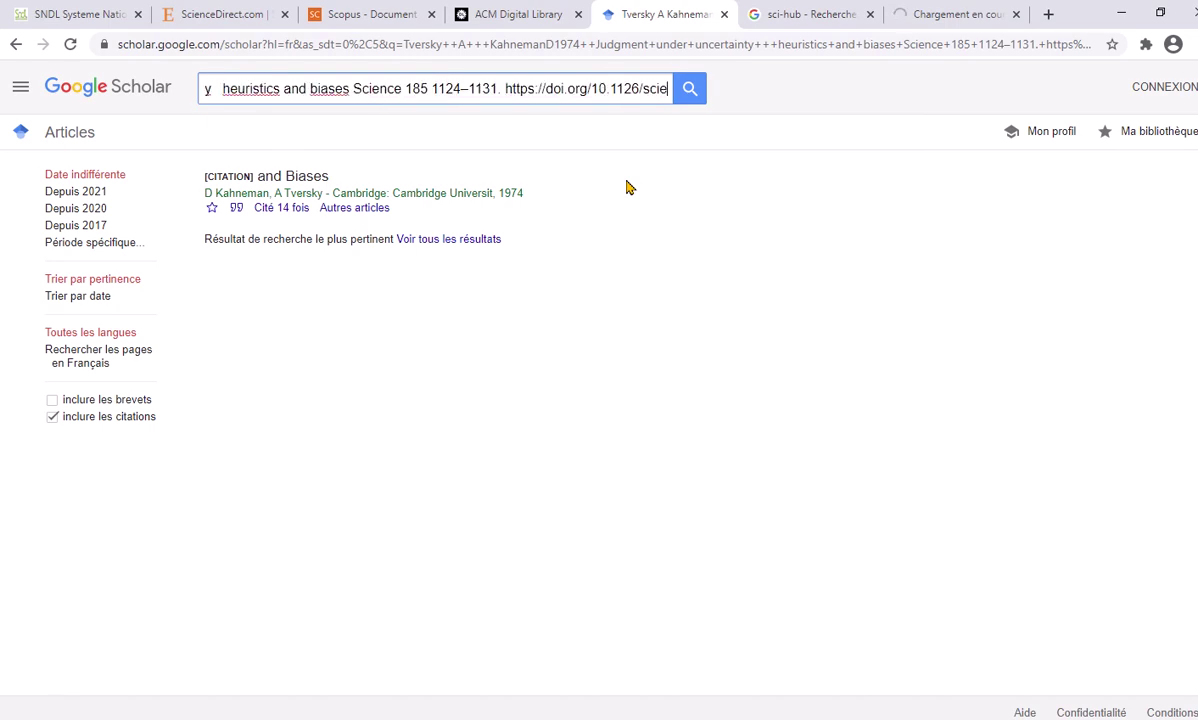
key(Right)
key(Right)
key(Right)
key(Right)
key(Right)
key(Right)
key(Right)
key(Right)
key(Right)
key(Right)
key(Right)
key(Right)
key(Right)
key(Right)
key(Right)
key(Right)
key(Right)
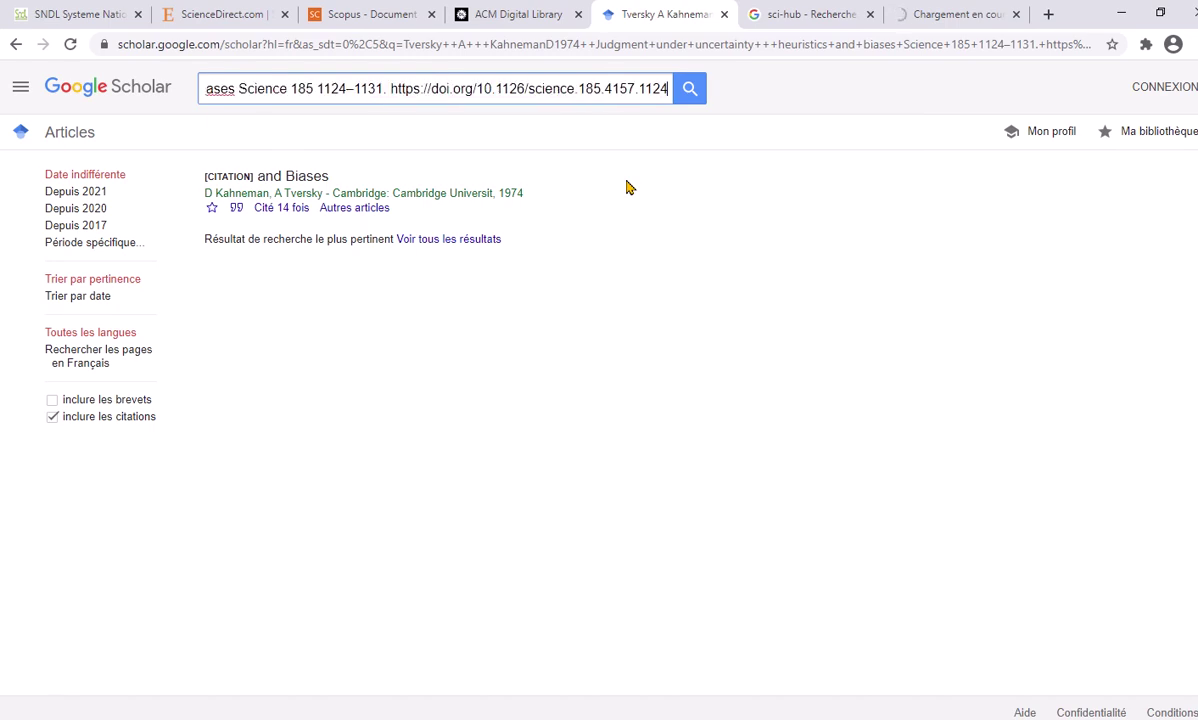
click(391, 88)
drag(395, 88, 666, 86)
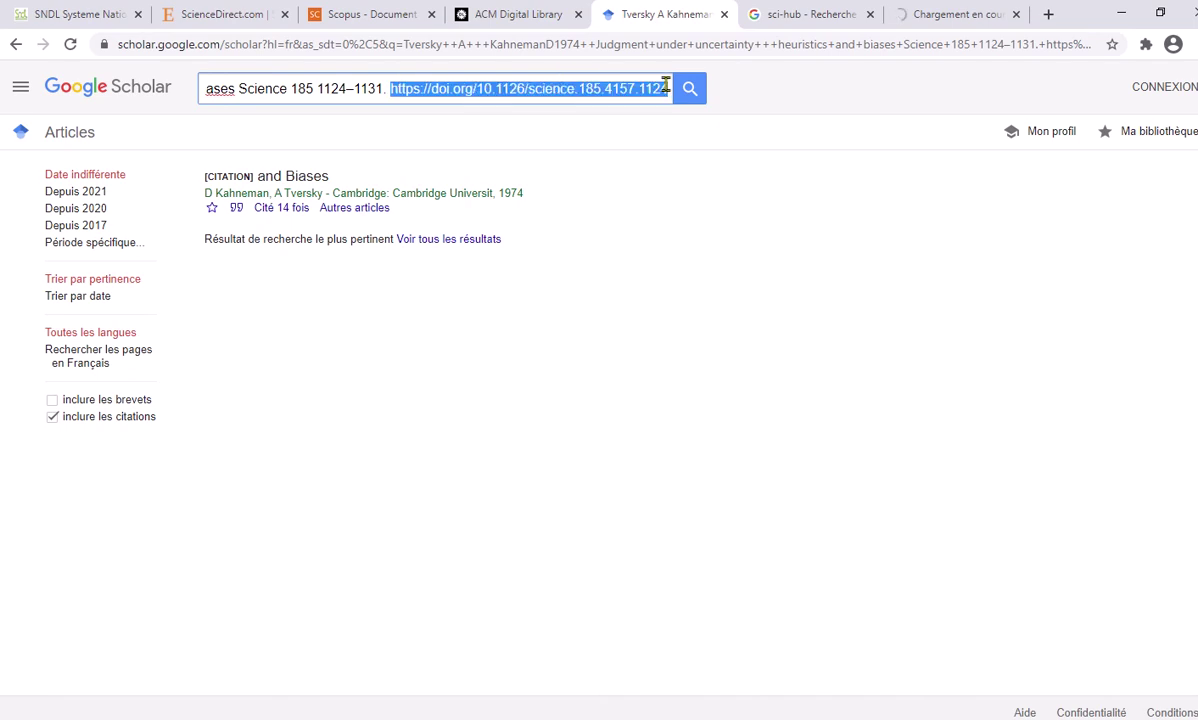
right_click(612, 92)
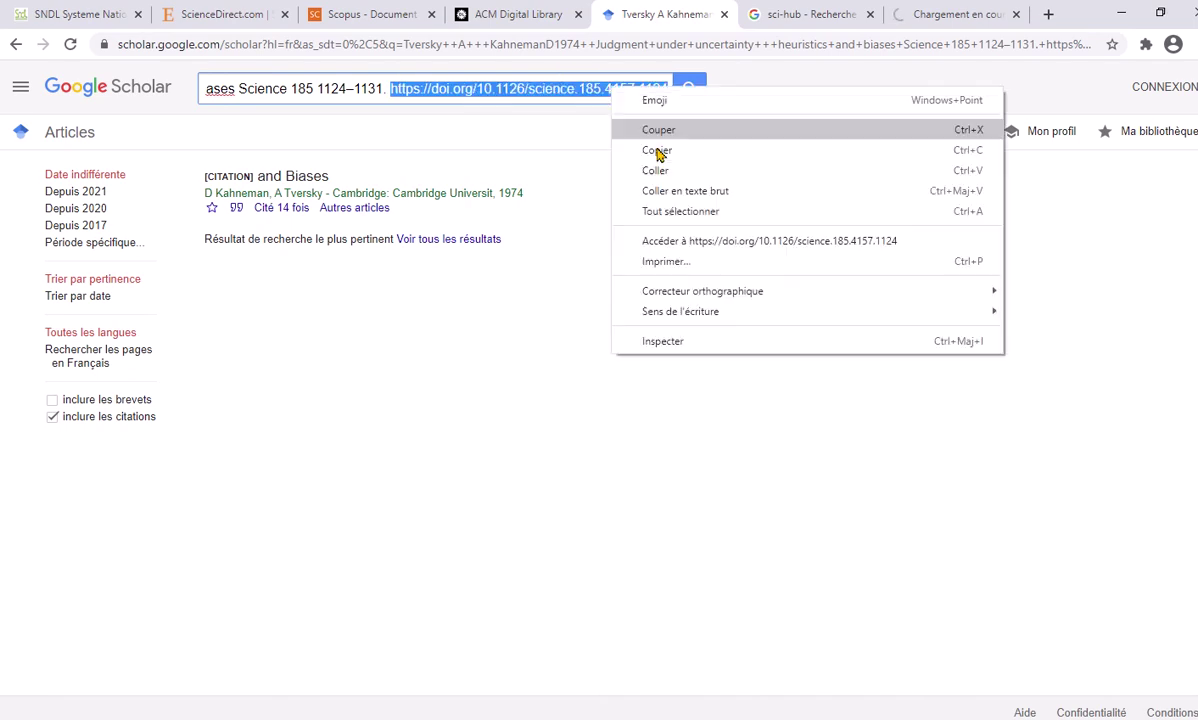
click(657, 152)
Step: Close the Google results tab for "sci-hub" and return Google Scholar to its previous search page
click(848, 18)
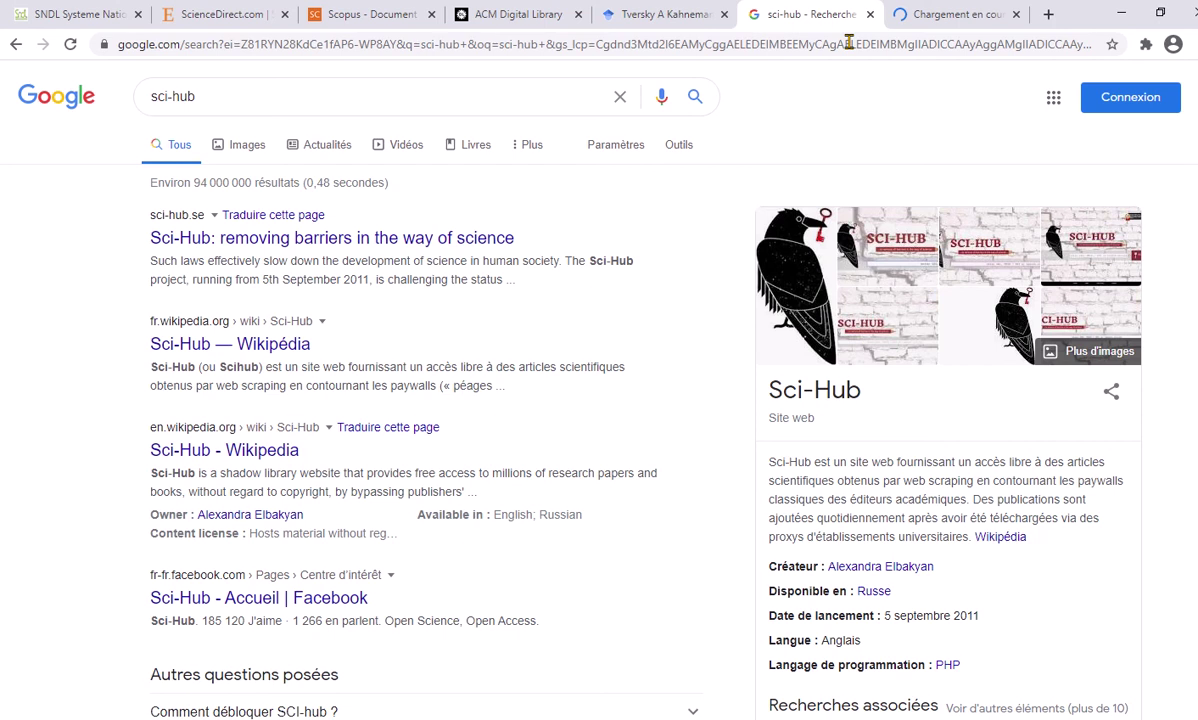
key(ctrl+w)
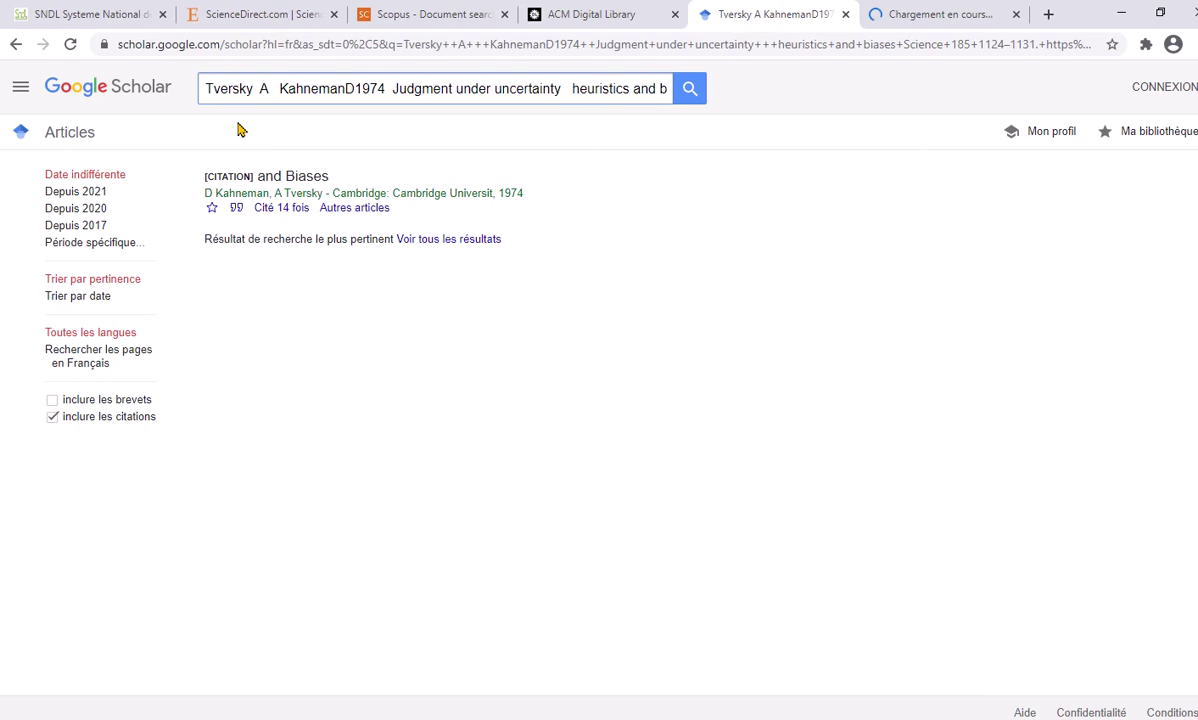
click(16, 46)
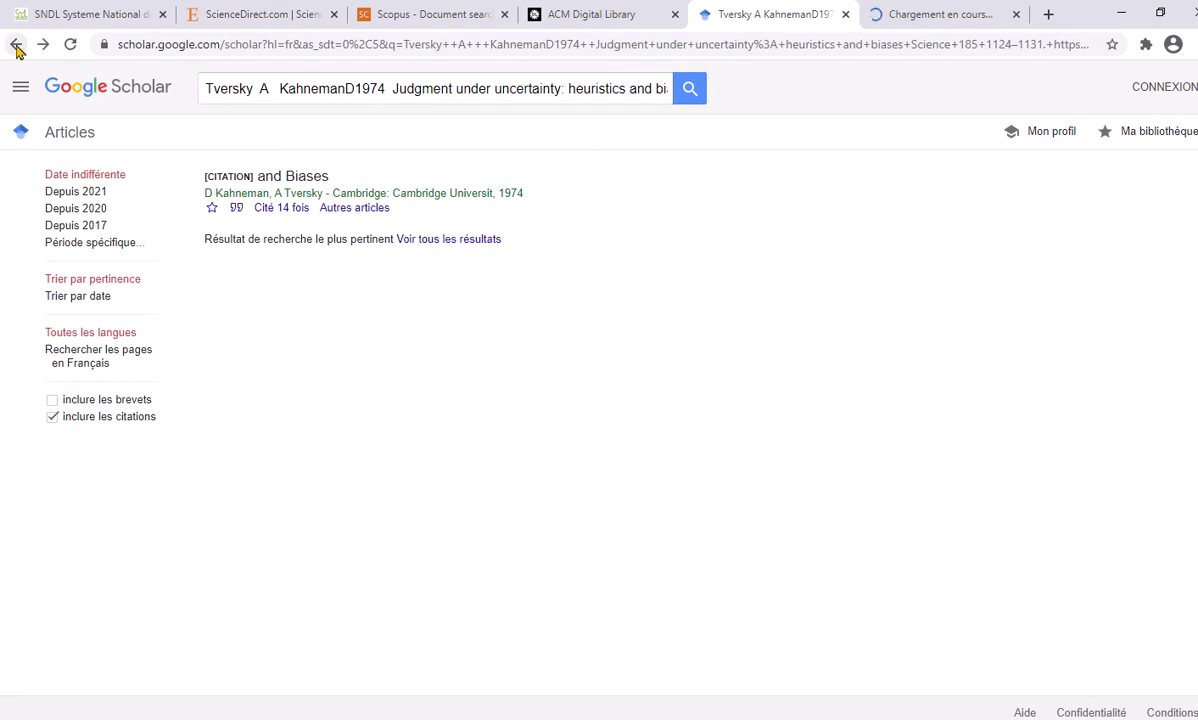
Step: Switch to the sci-hub.se tab, checking the Google Scholar tab while the page loads
click(904, 21)
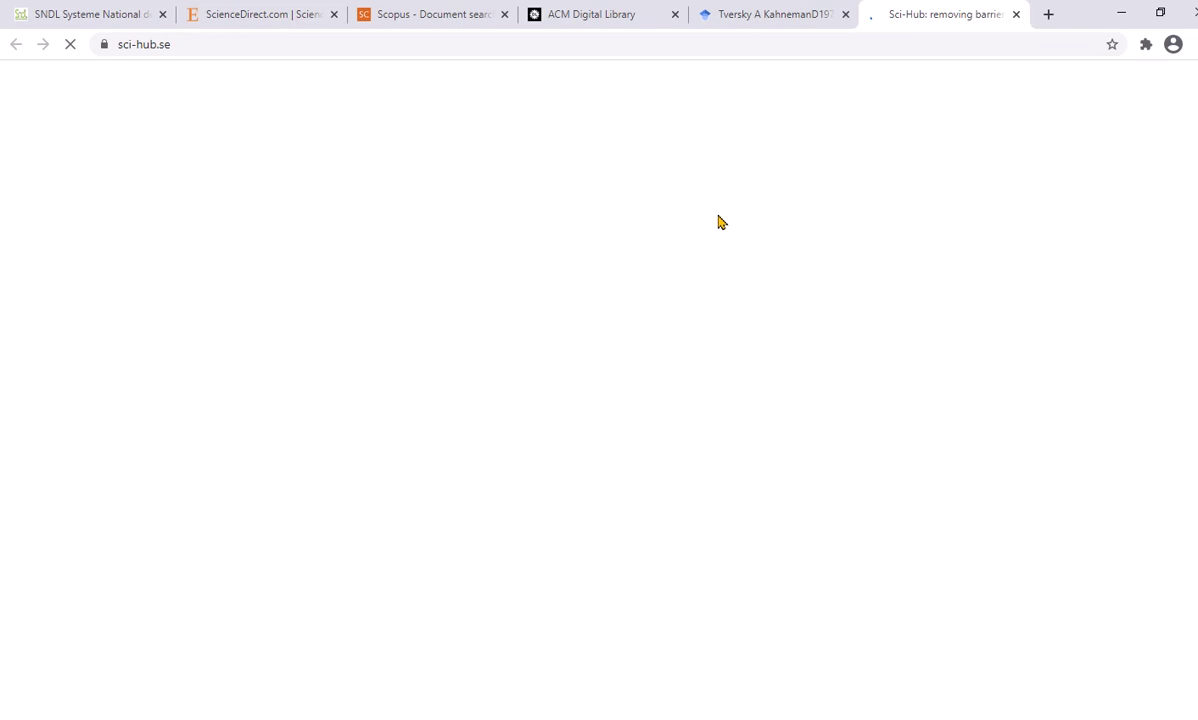
click(758, 15)
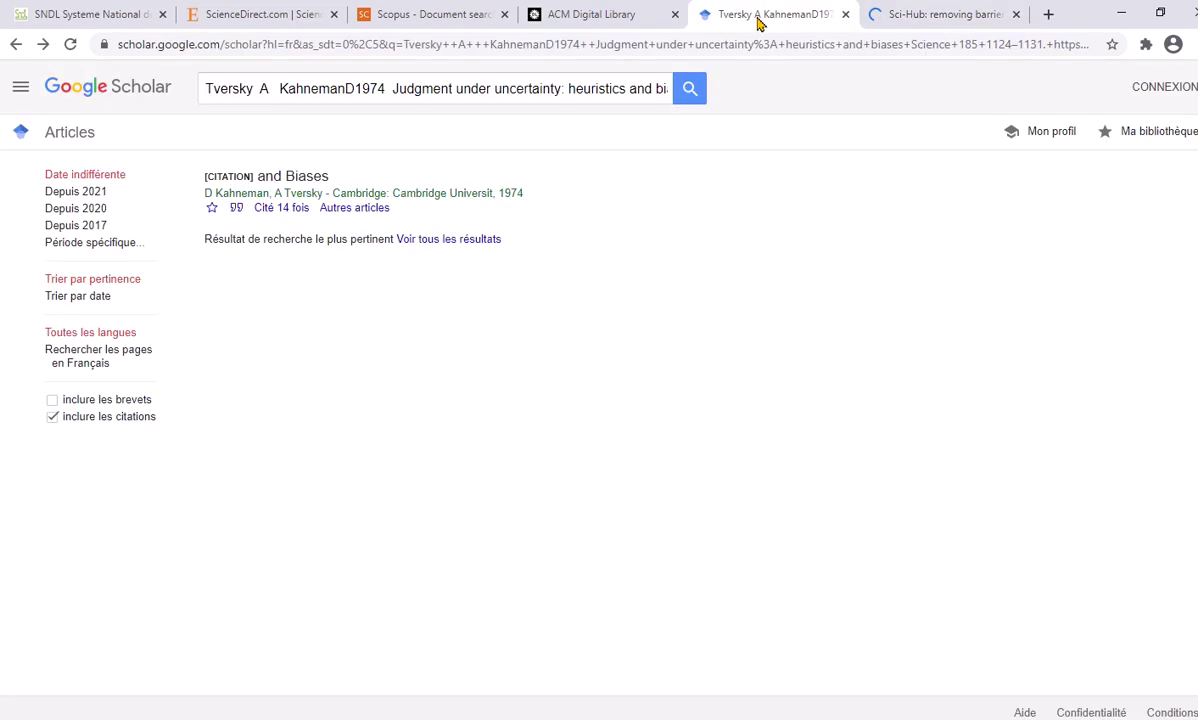
click(896, 26)
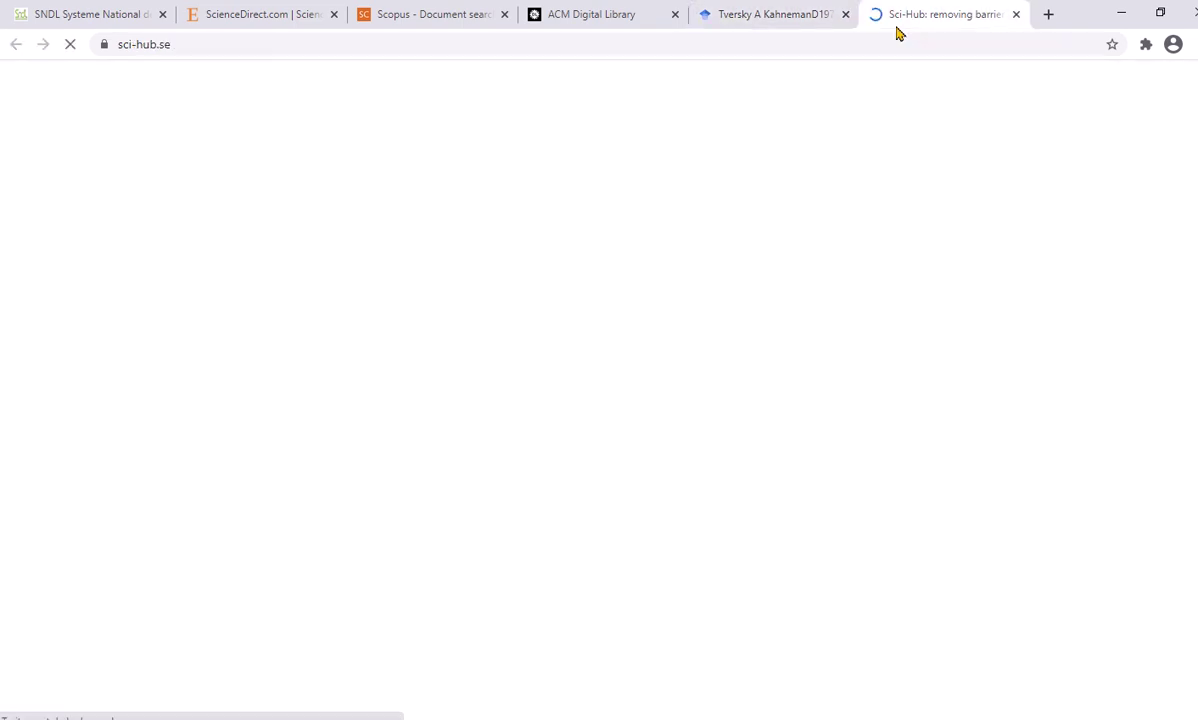
Step: View the Scopus, ScienceDirect and ACM Digital Library pages while sci-hub.se loads
click(414, 20)
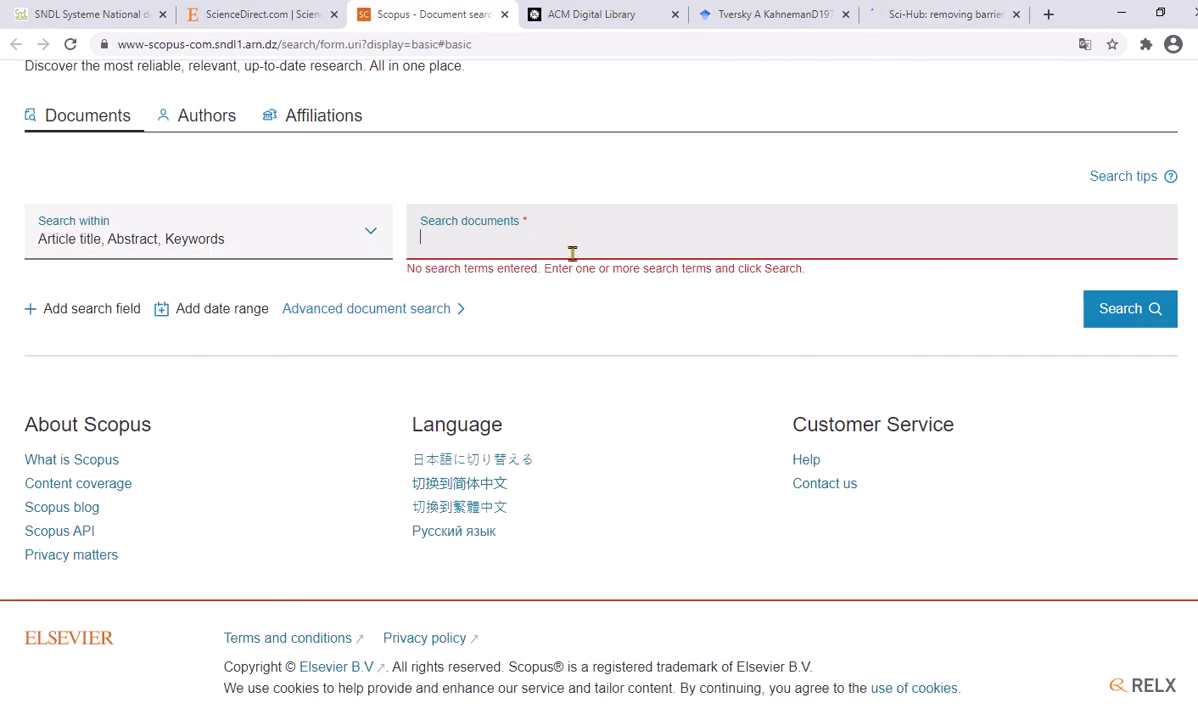
click(262, 19)
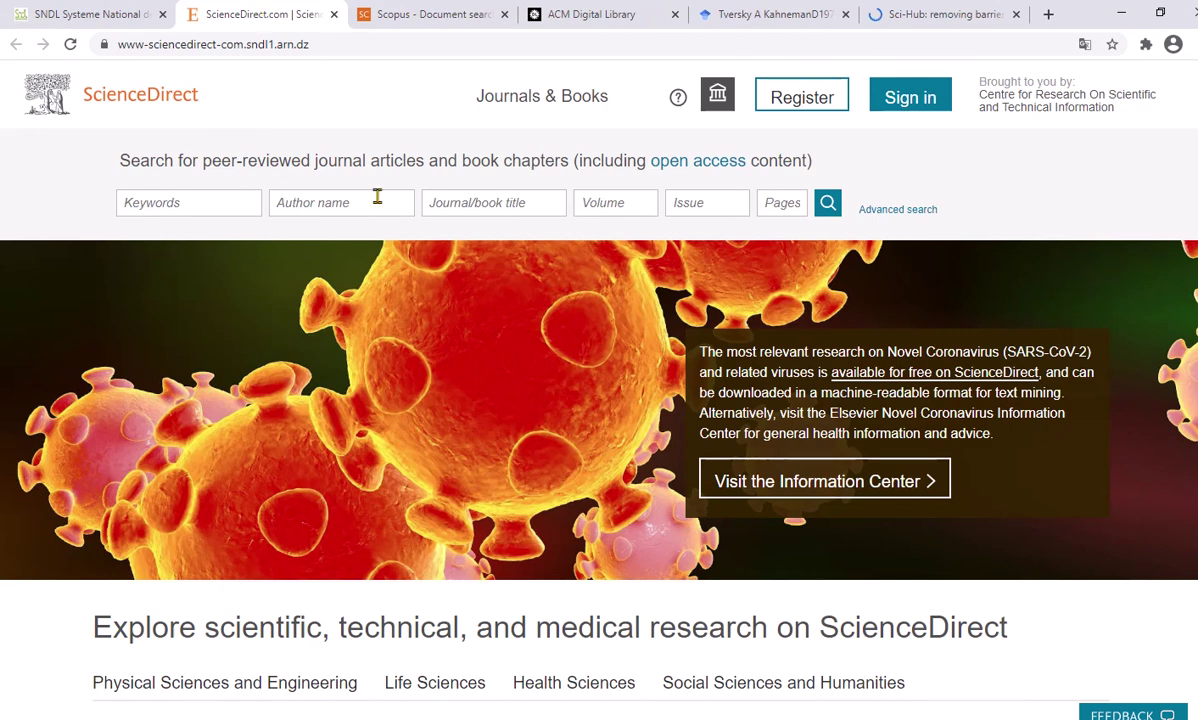
key(ctrl+4)
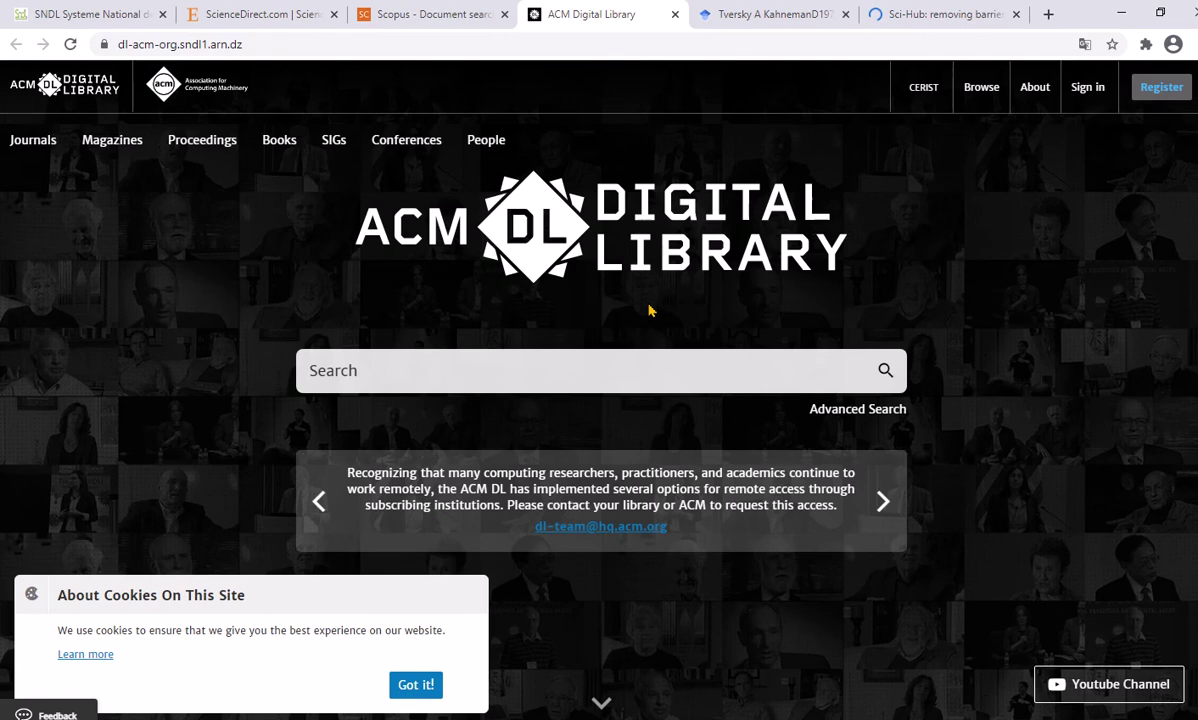
click(945, 14)
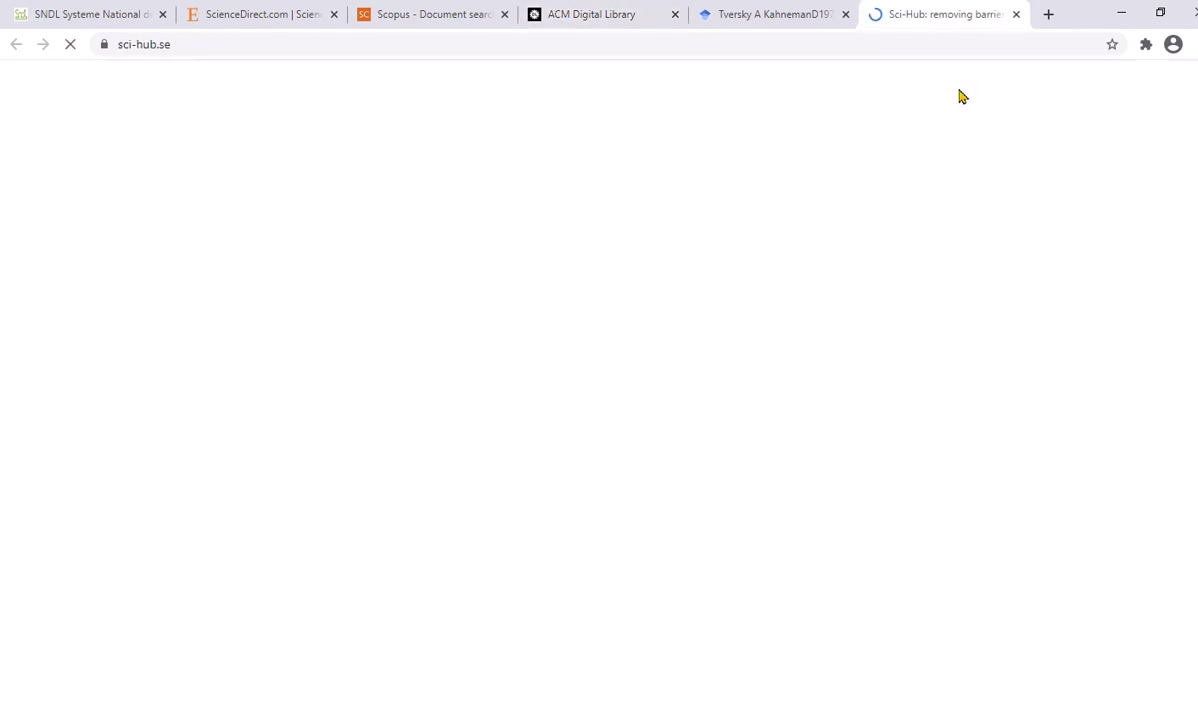
Step: Trim the Google Scholar query to ://doi.org/10.1126/science.185.4157.1124, checking whether sci-hub.se has loaded
click(762, 16)
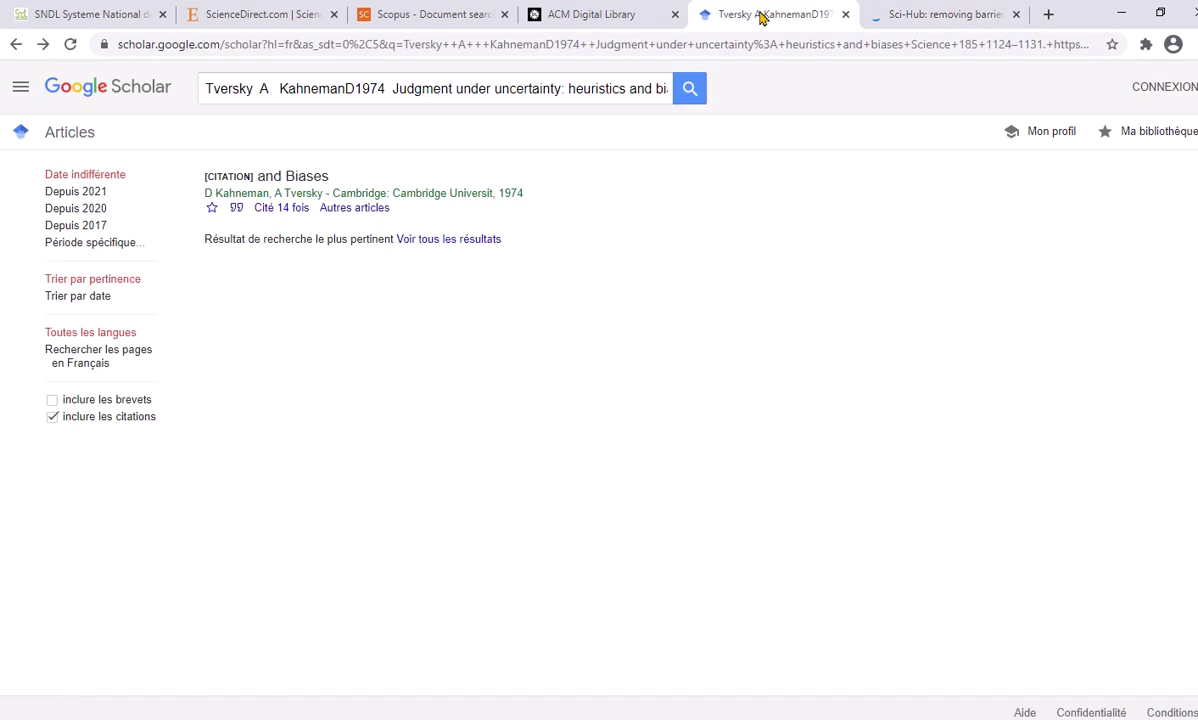
click(606, 89)
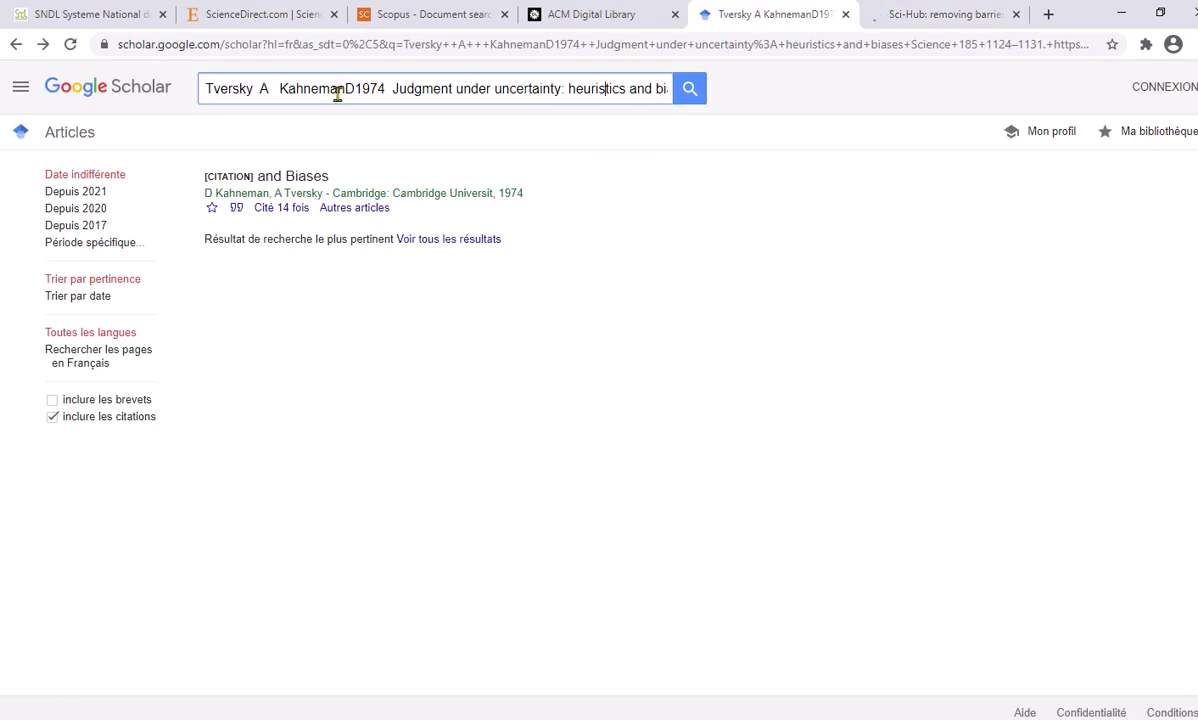
shift+click(314, 90)
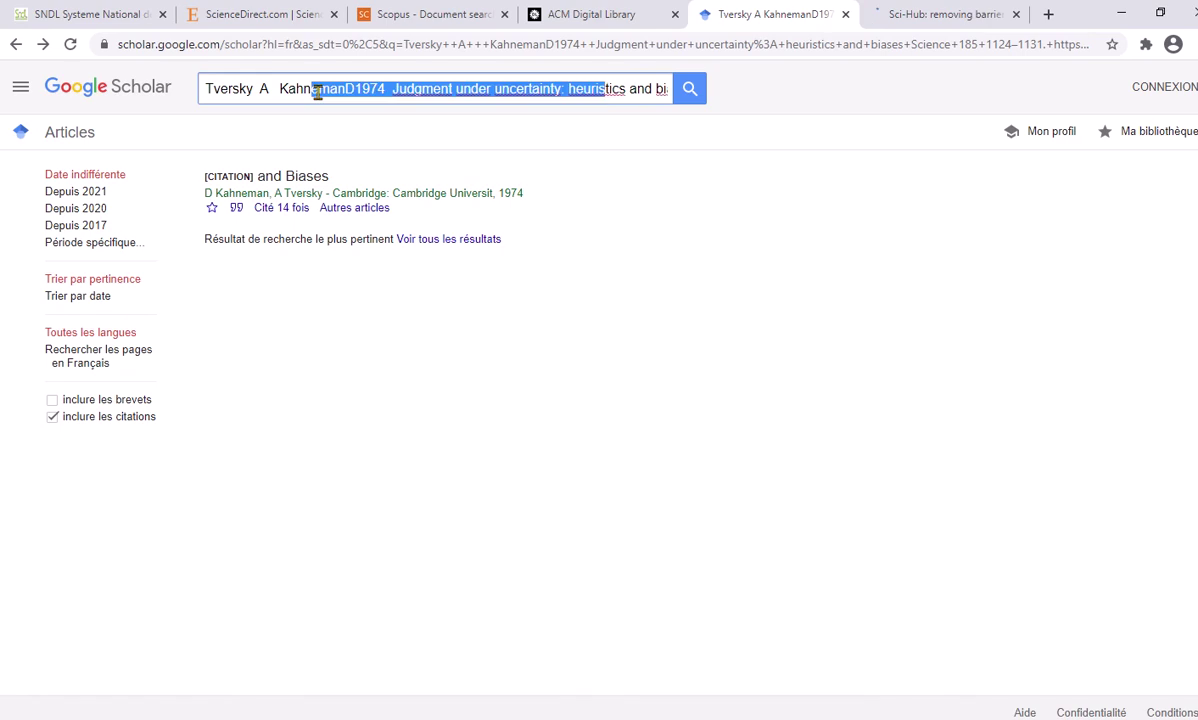
key(BackSpace)
shift+click(245, 90)
key(BackSpace)
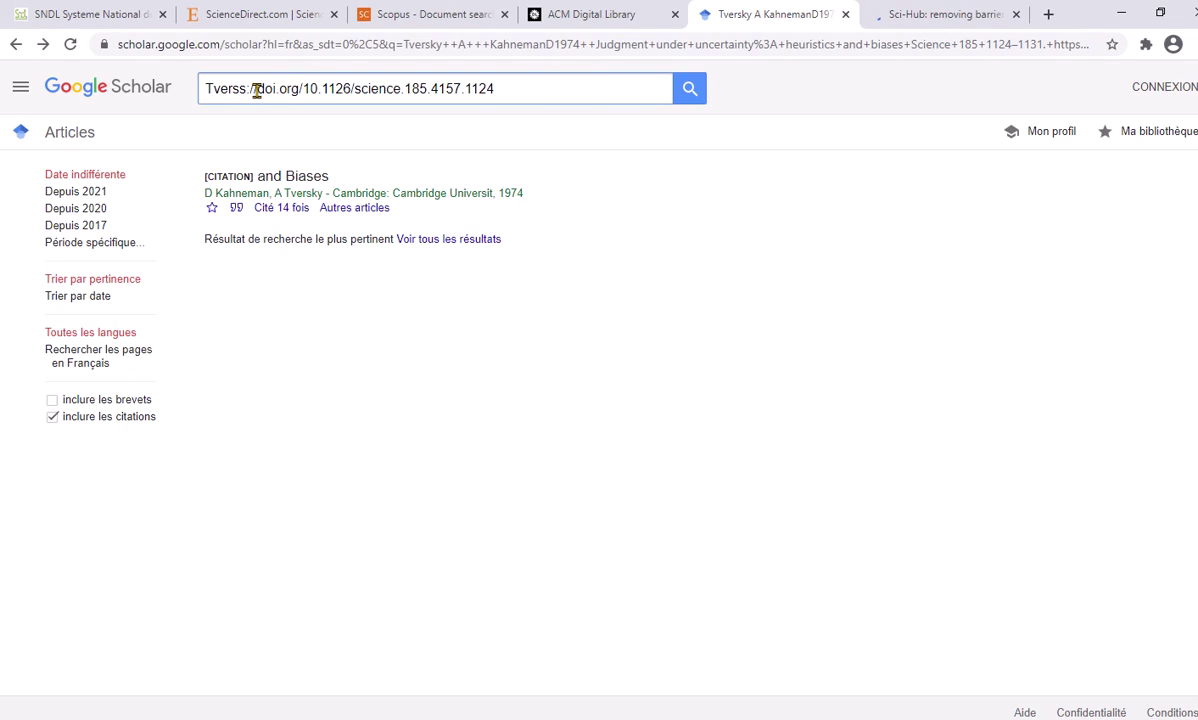
shift+click(195, 88)
key(BackSpace)
click(921, 17)
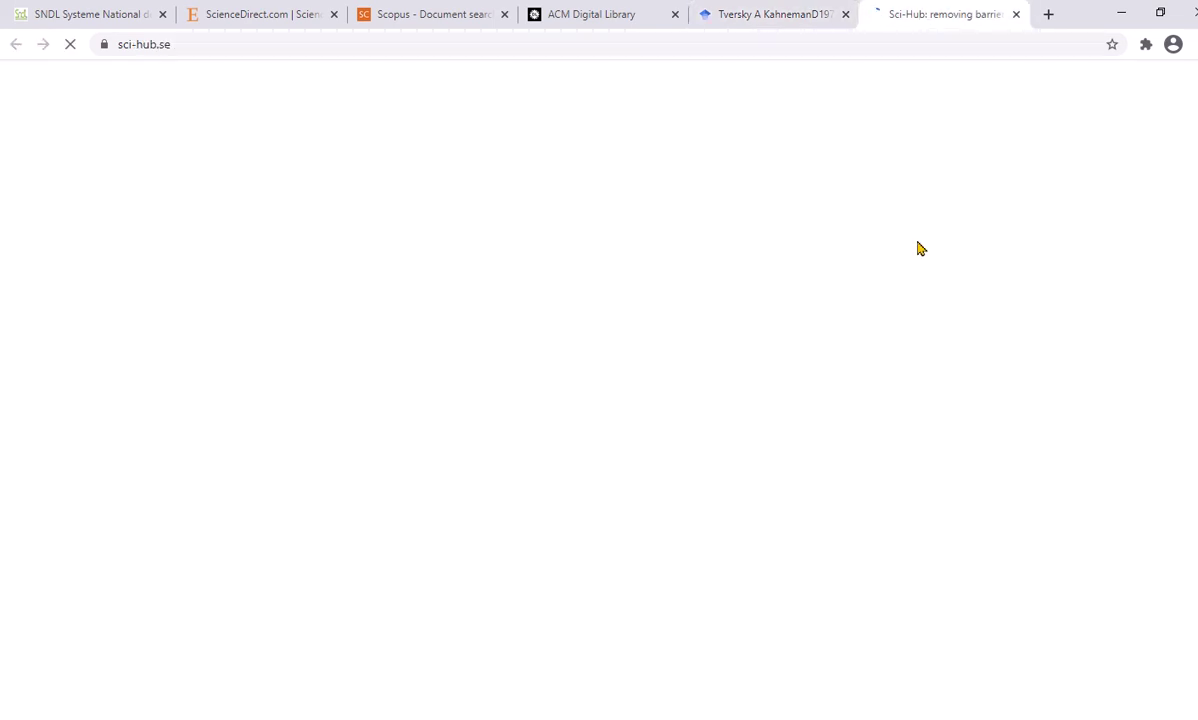
click(773, 16)
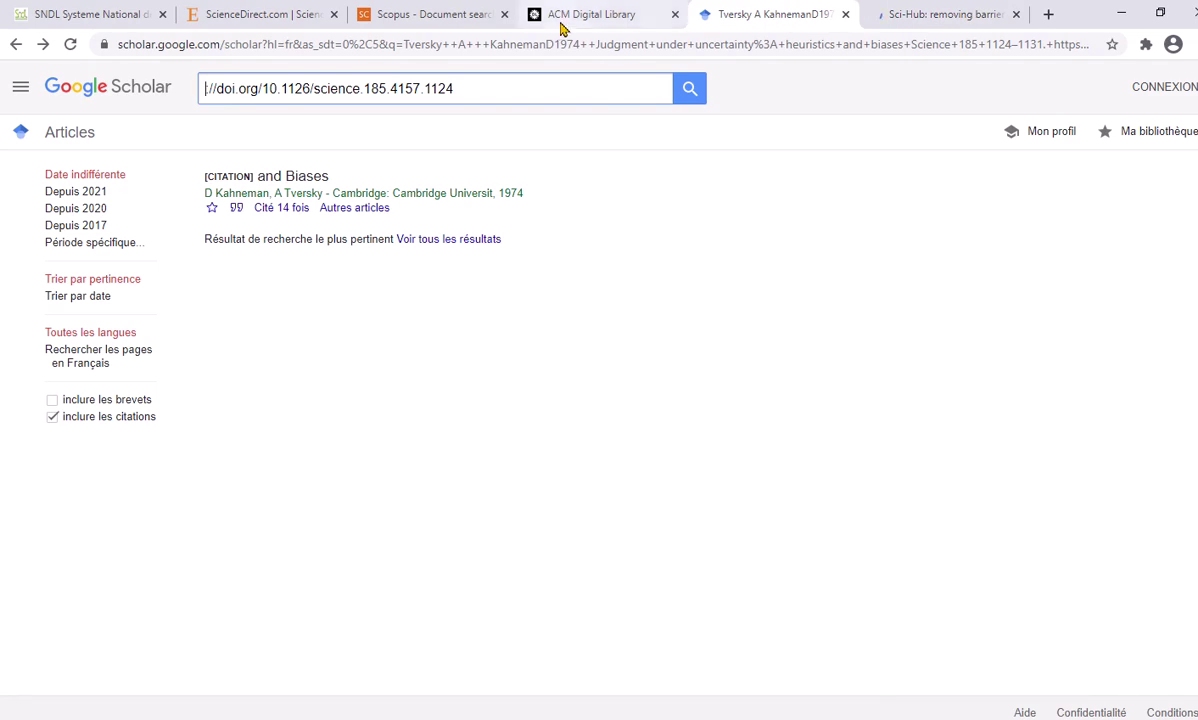
Step: Open ScienceDirect's advanced search and view the SNDL resource list while waiting for sci-hub.se
click(260, 15)
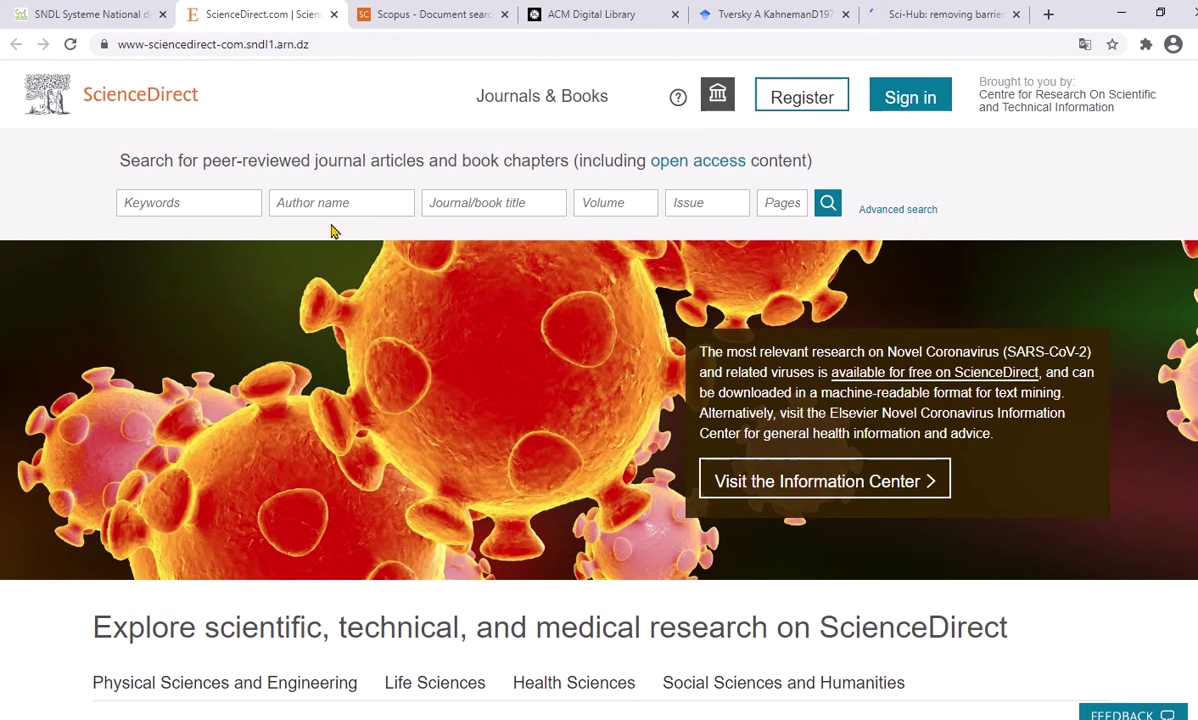
click(879, 218)
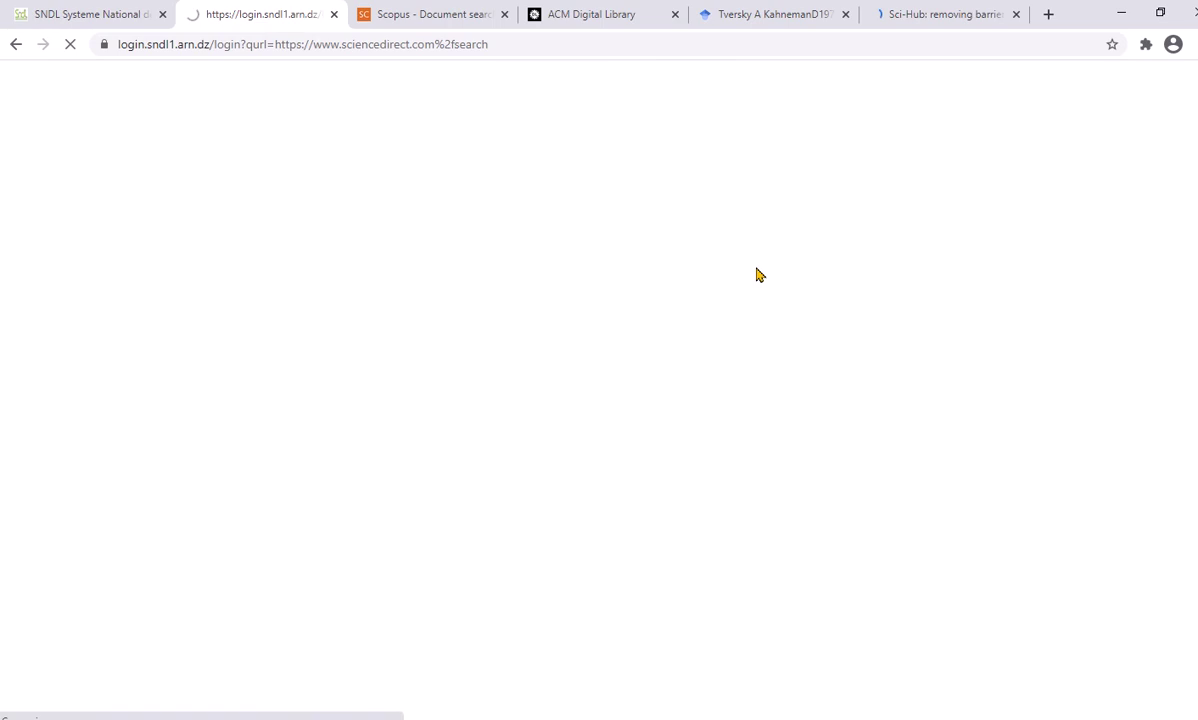
click(927, 20)
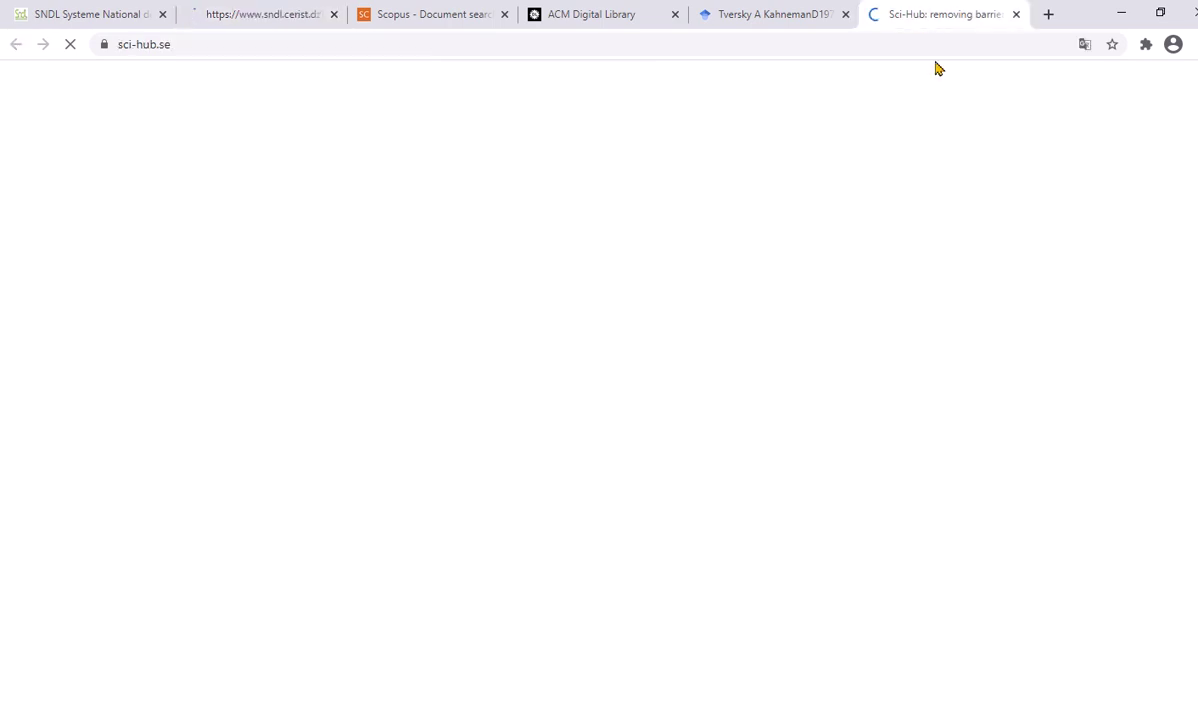
click(762, 17)
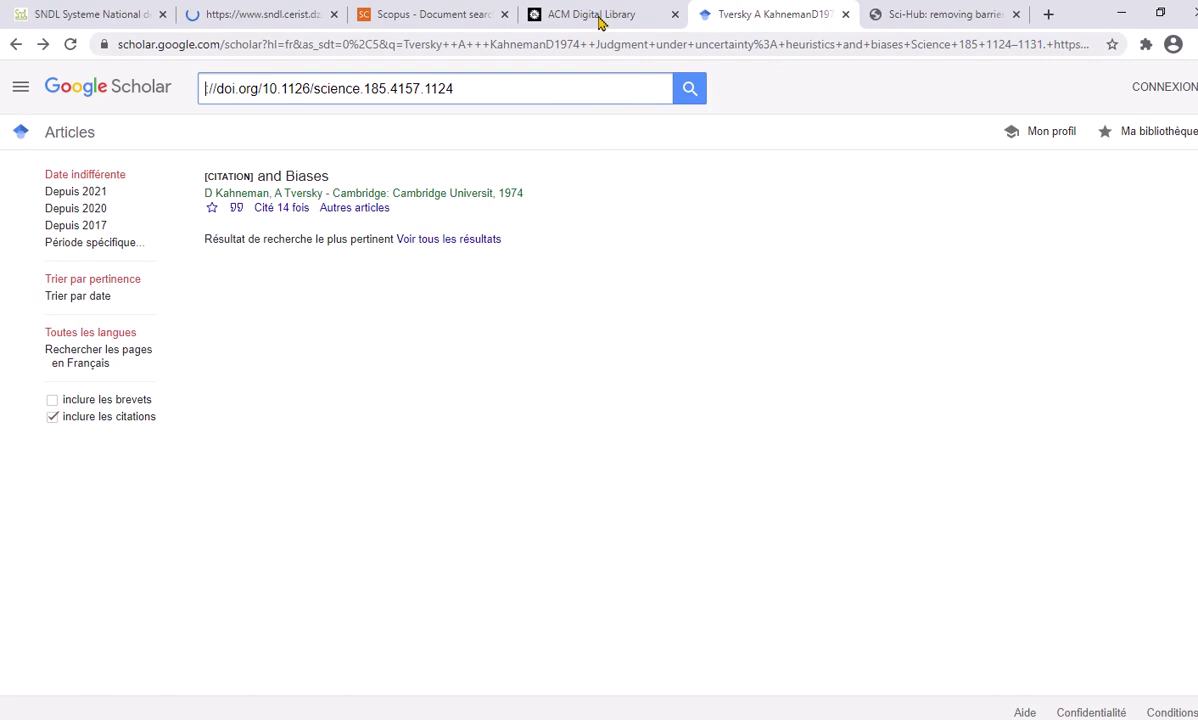
click(266, 20)
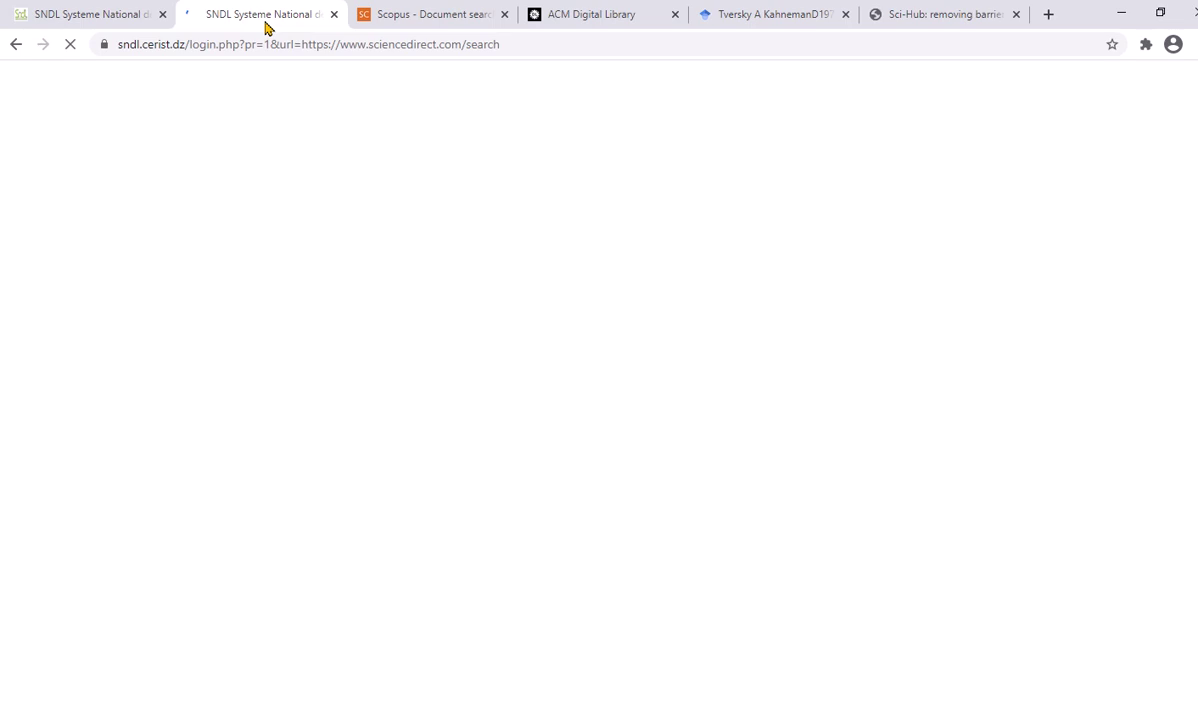
click(82, 17)
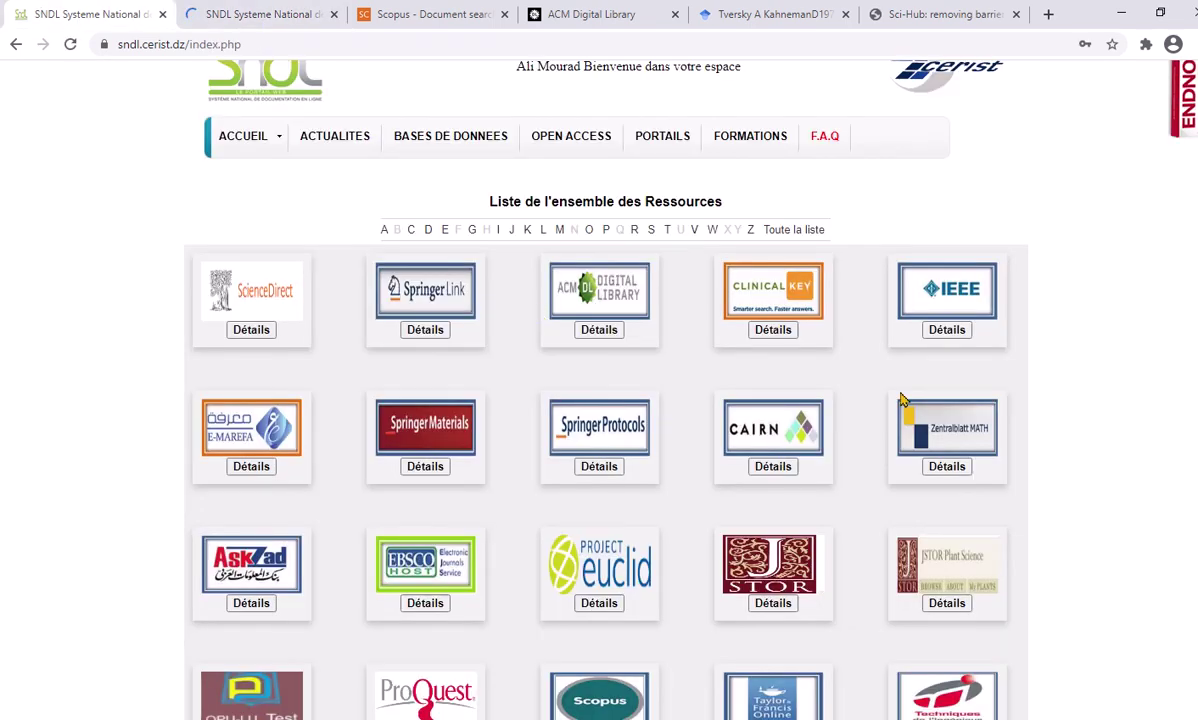
scroll(900, 400, up, 1)
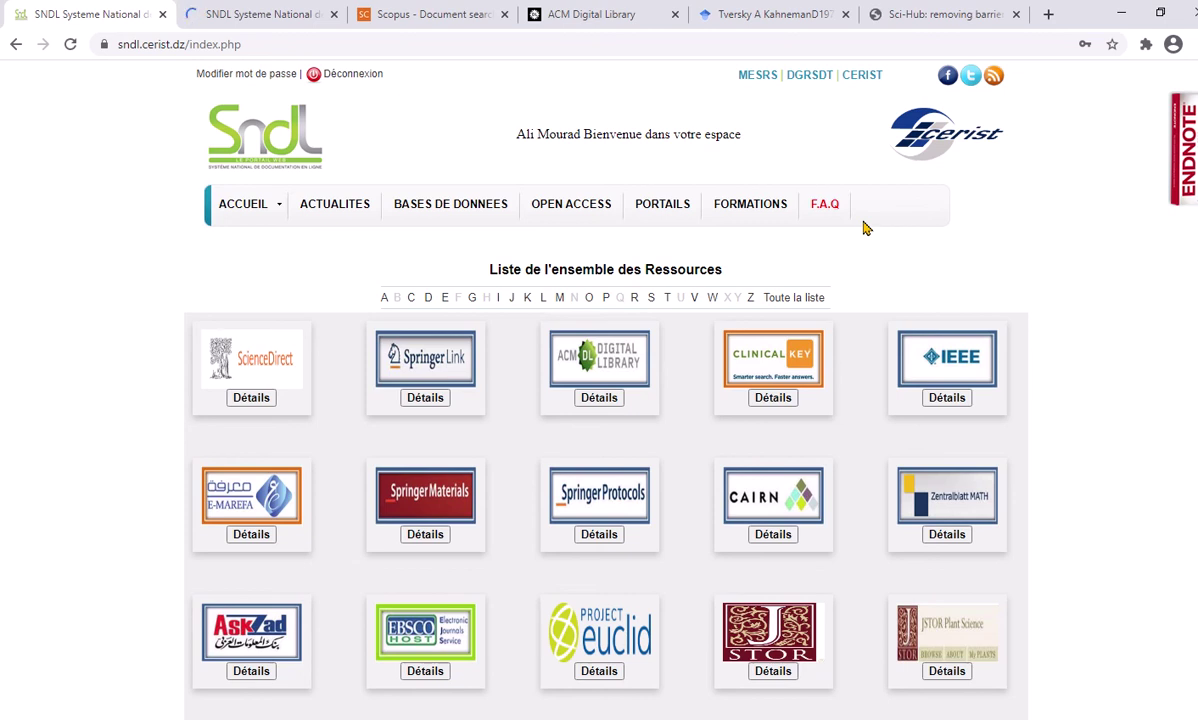
click(938, 18)
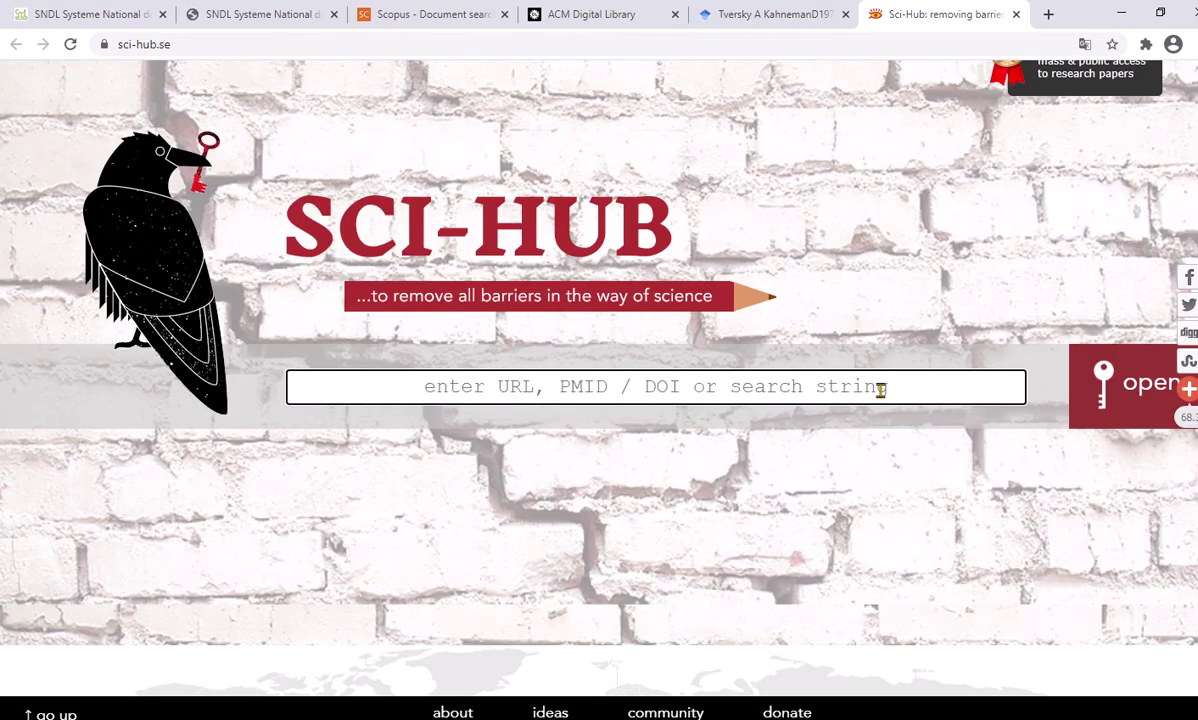
text(https://doi.org/10.1126/science.185.4157.1124)
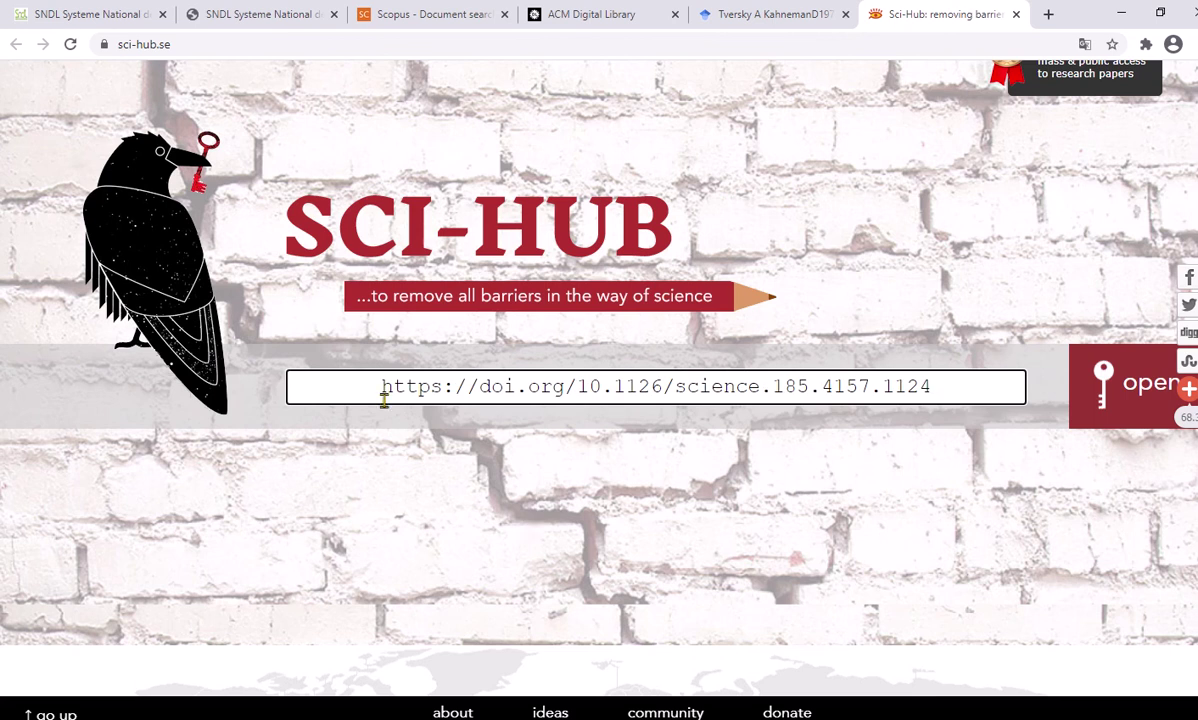
click(1130, 382)
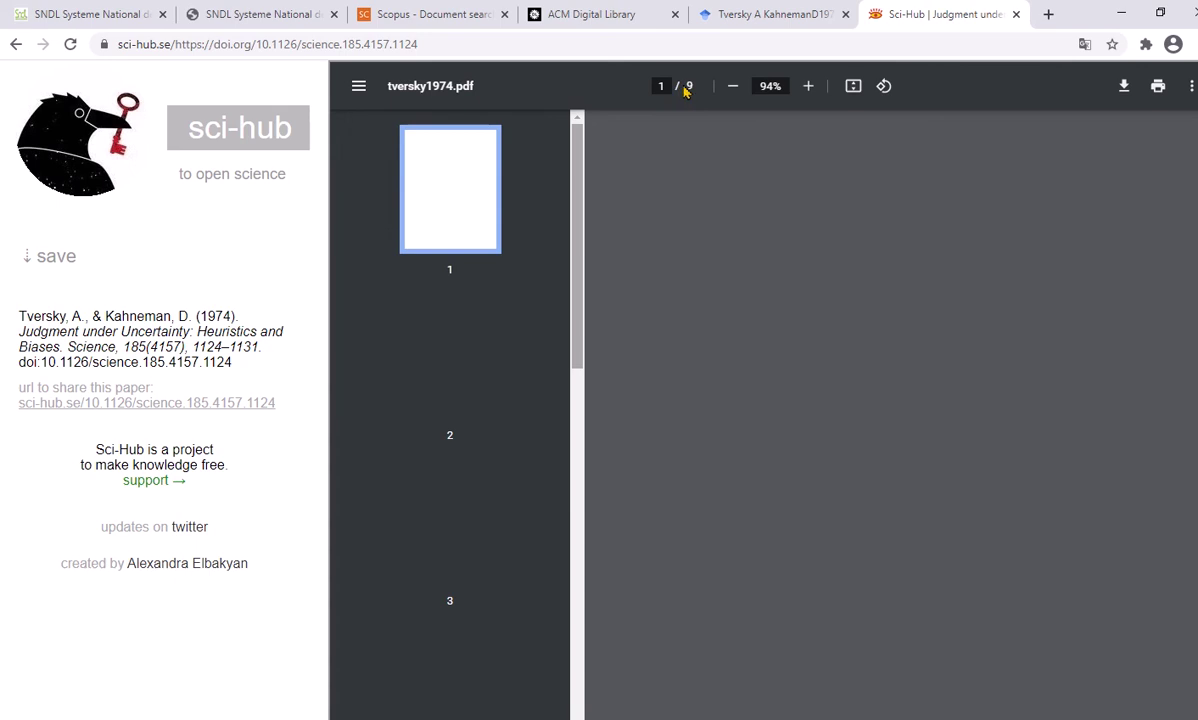
Step: Clear the Google Scholar query and return through the previous searches to the earlier Kahneman, 2003 search
click(770, 14)
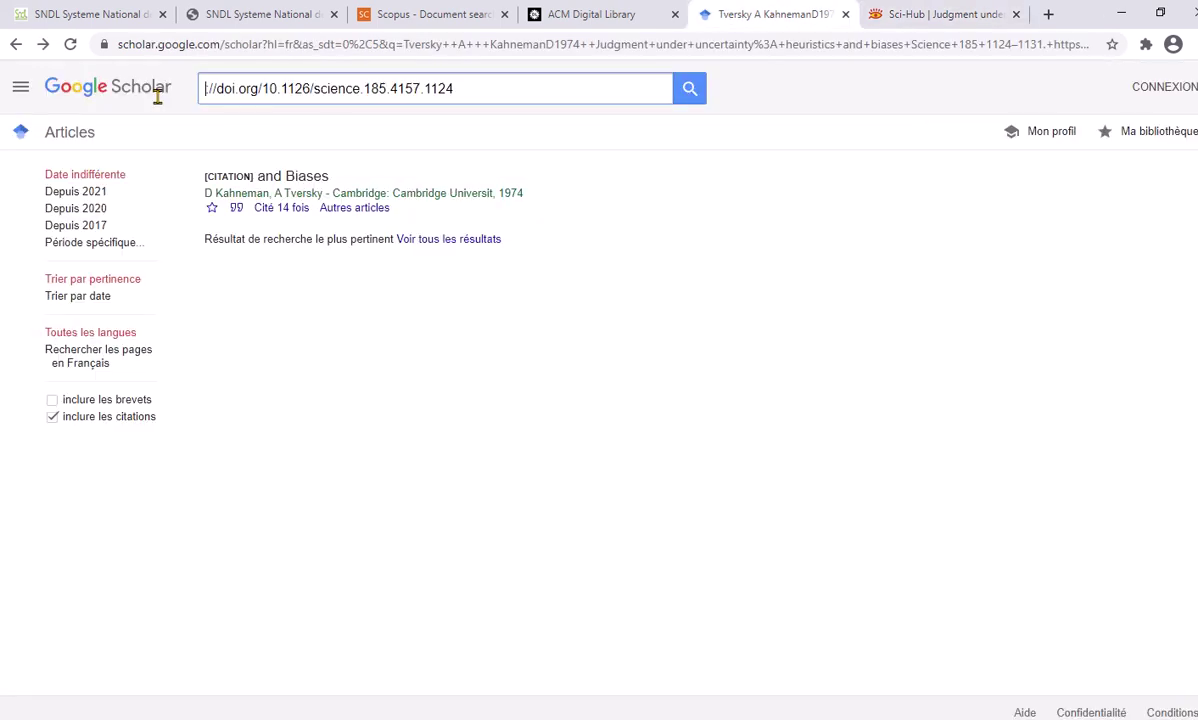
click(16, 46)
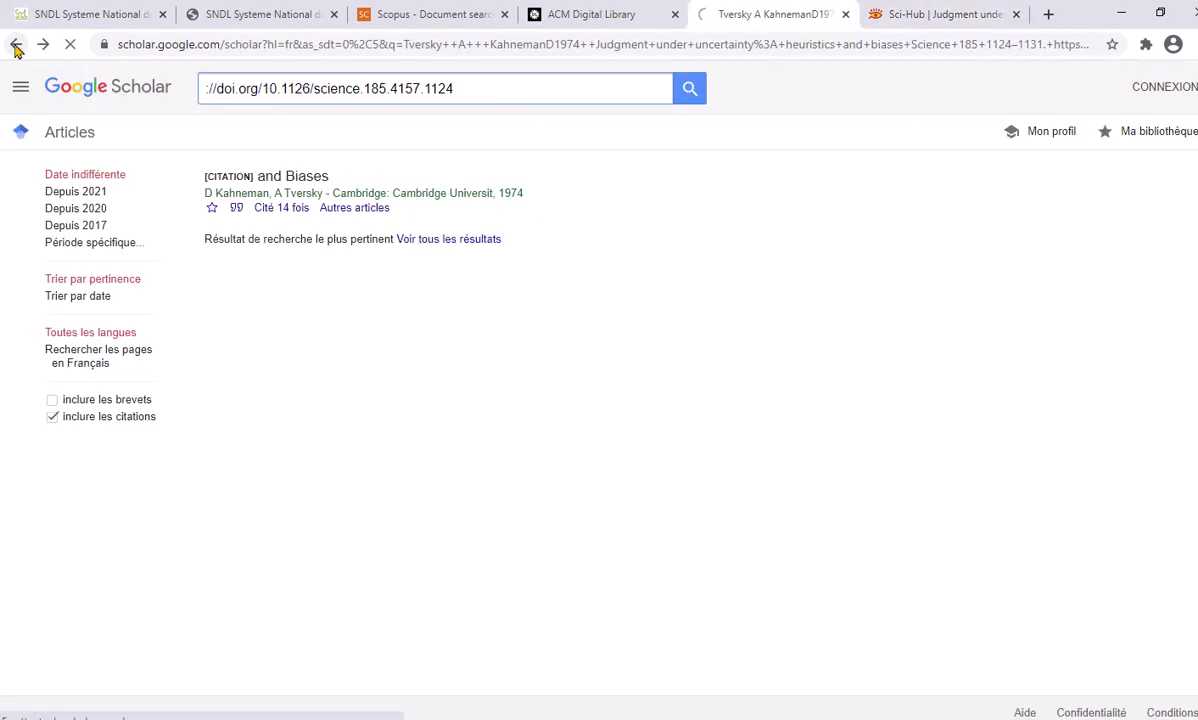
drag(468, 88, 243, 84)
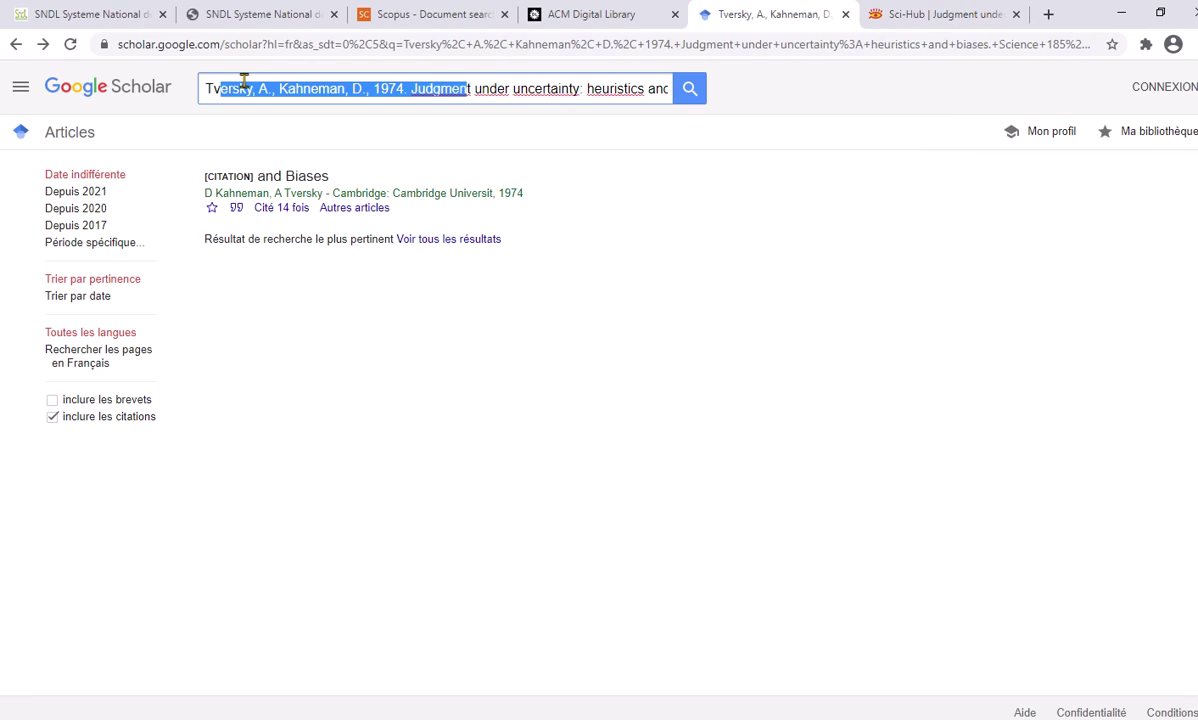
key(BackSpace)
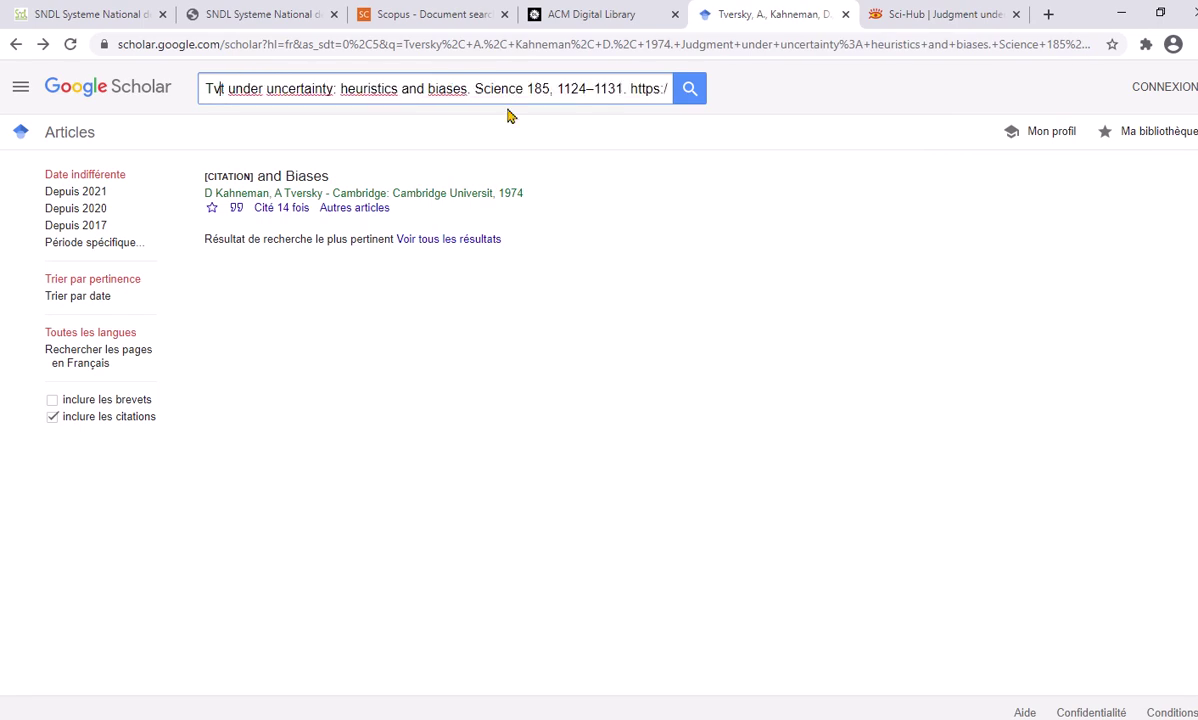
click(16, 46)
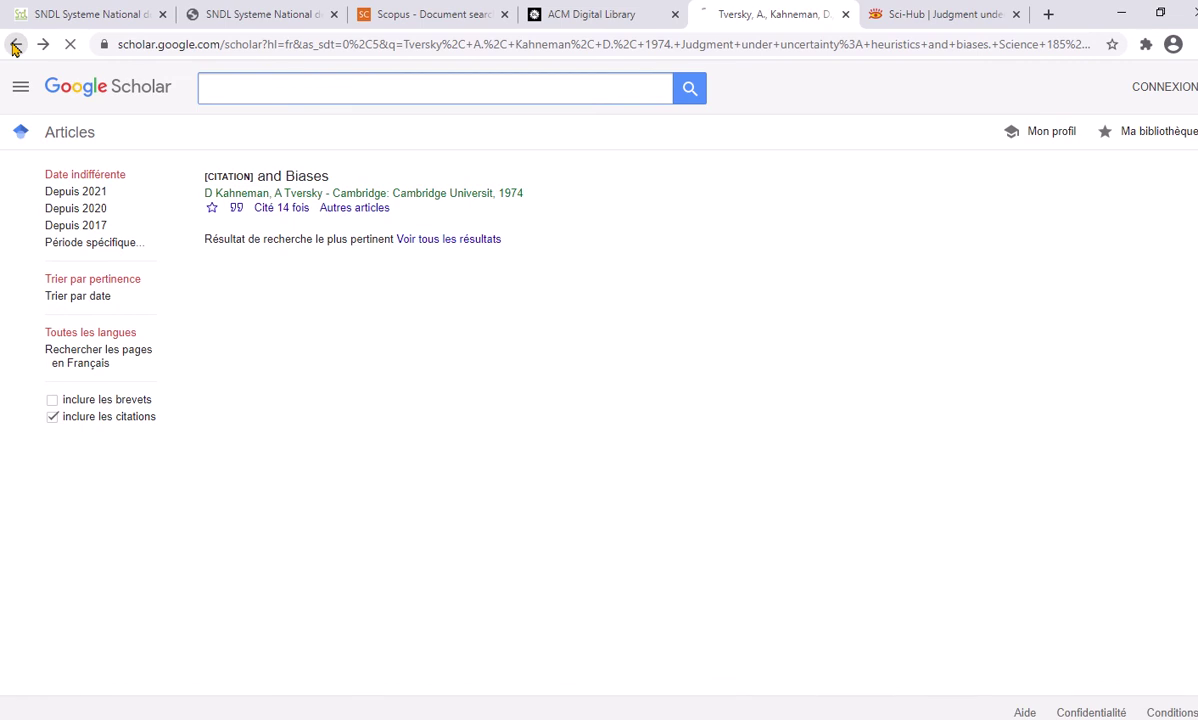
Step: Review the paper's first page on Sci-Hub and download it as tversky1974.pdf to the Bureau folder
key(ctrl+Tab)
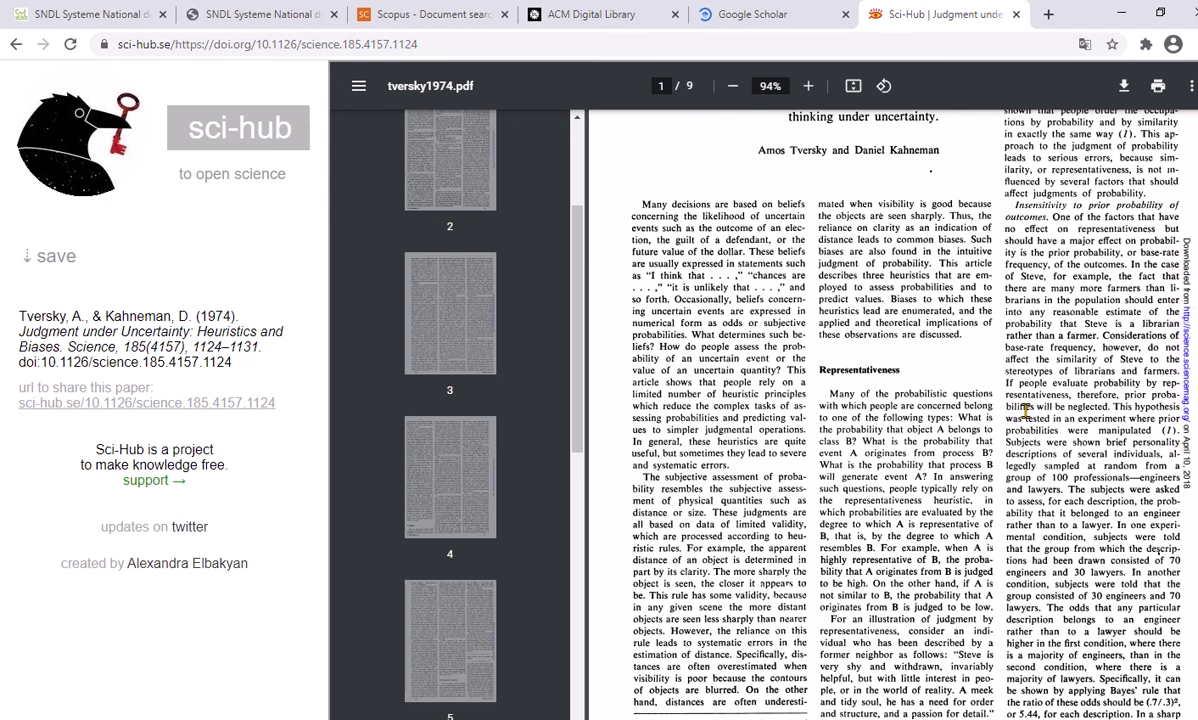
scroll(1025, 410, up, 3)
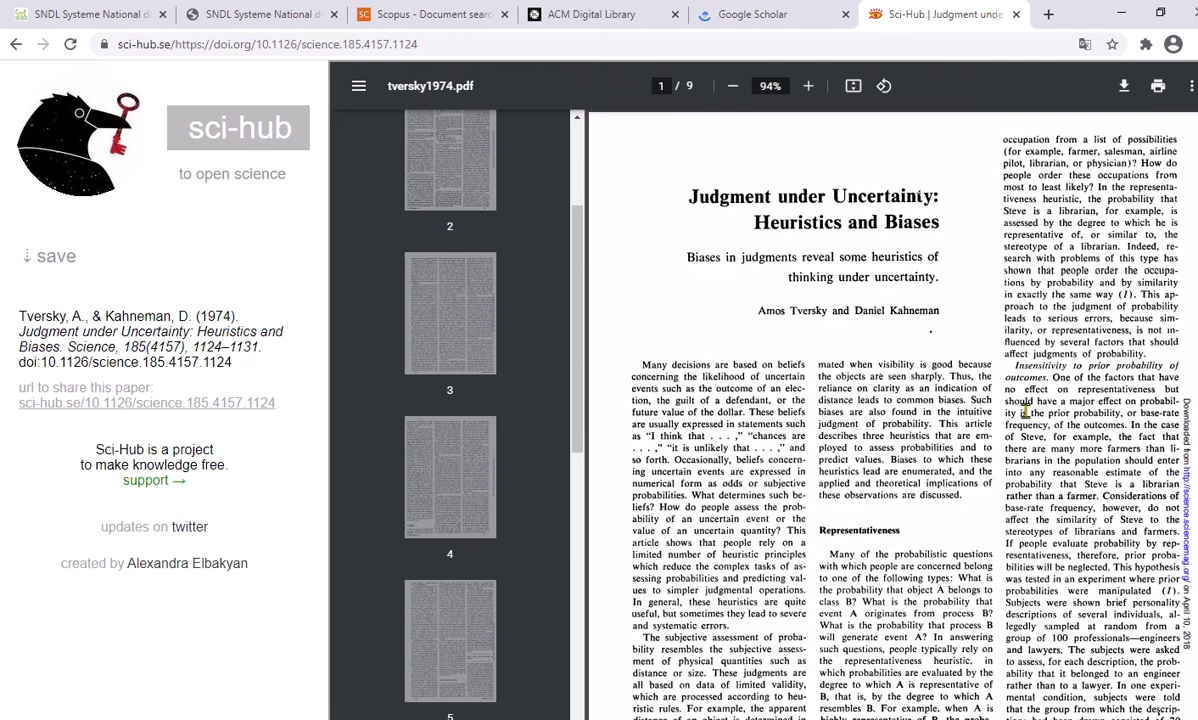
click(1124, 88)
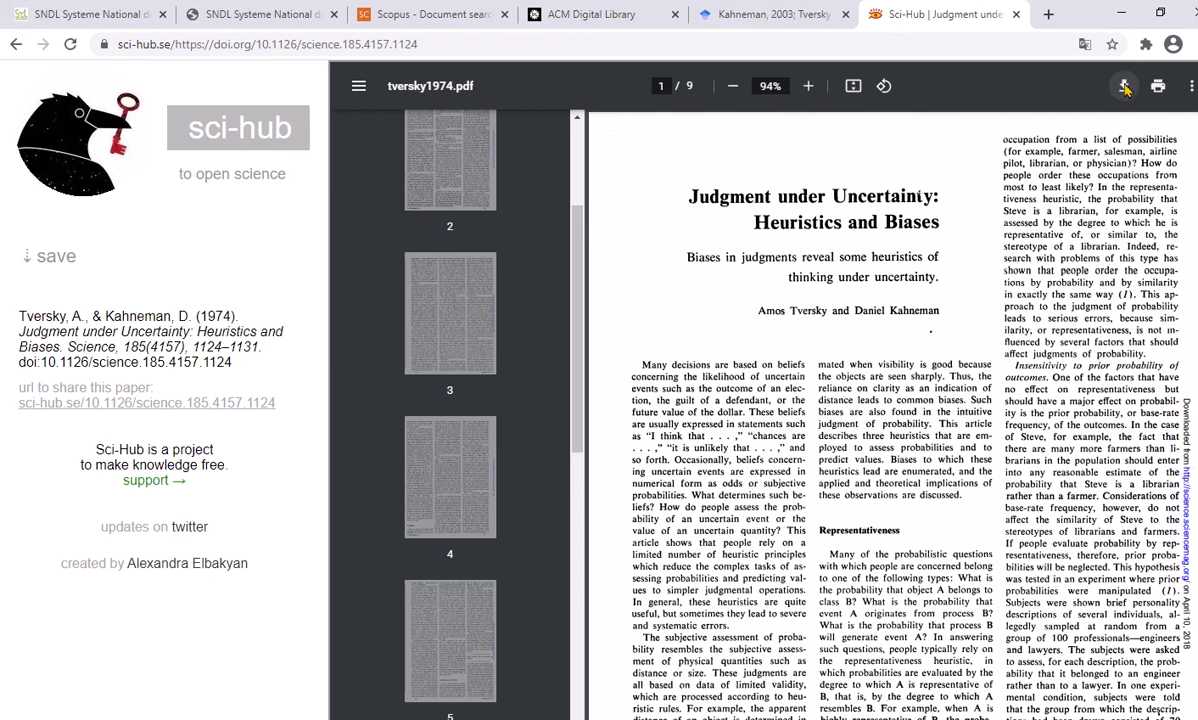
click(1124, 87)
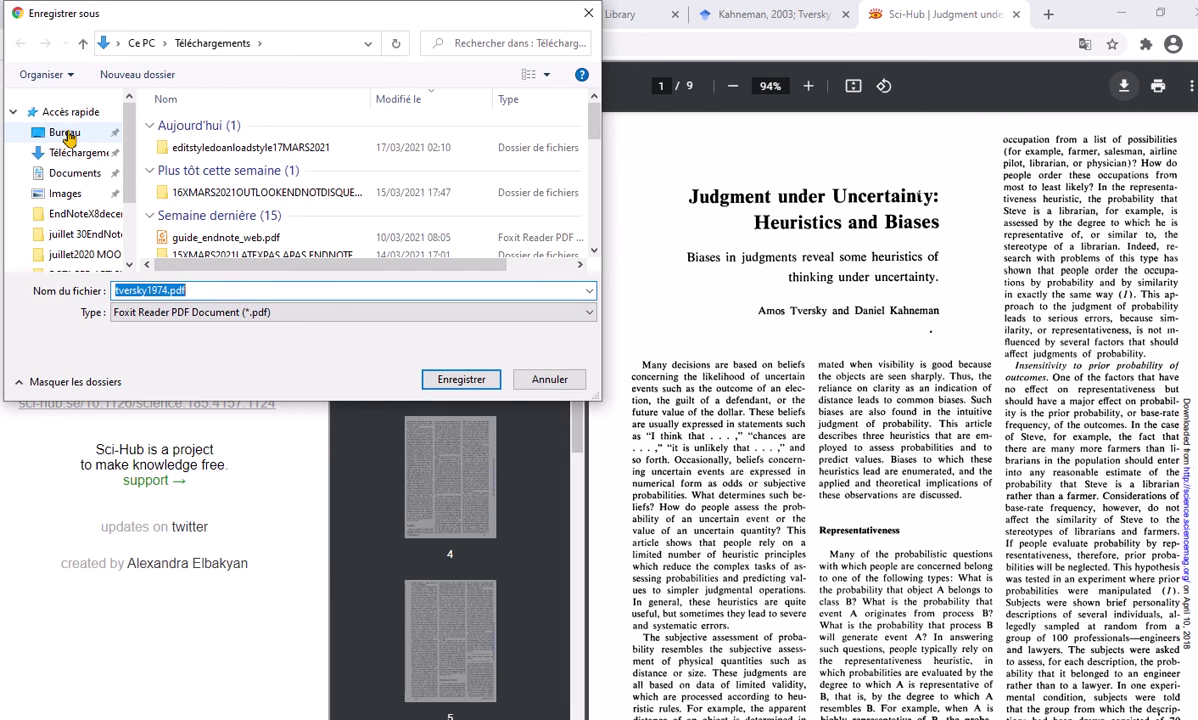
click(67, 135)
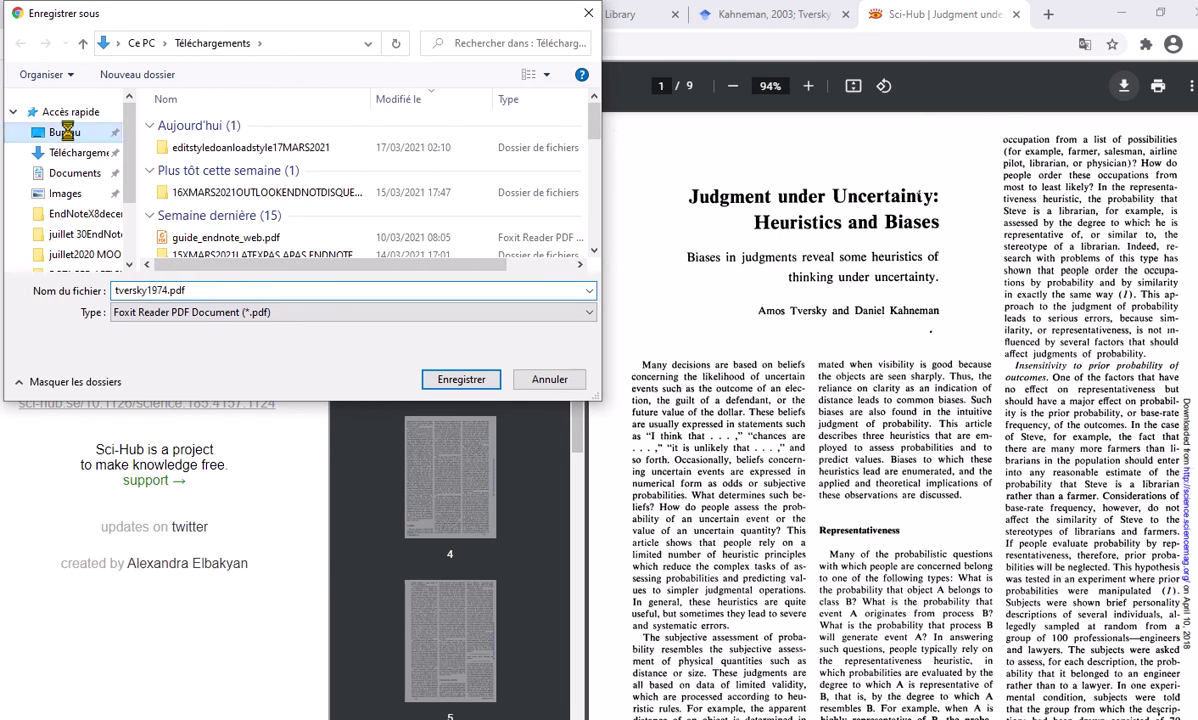
click(444, 380)
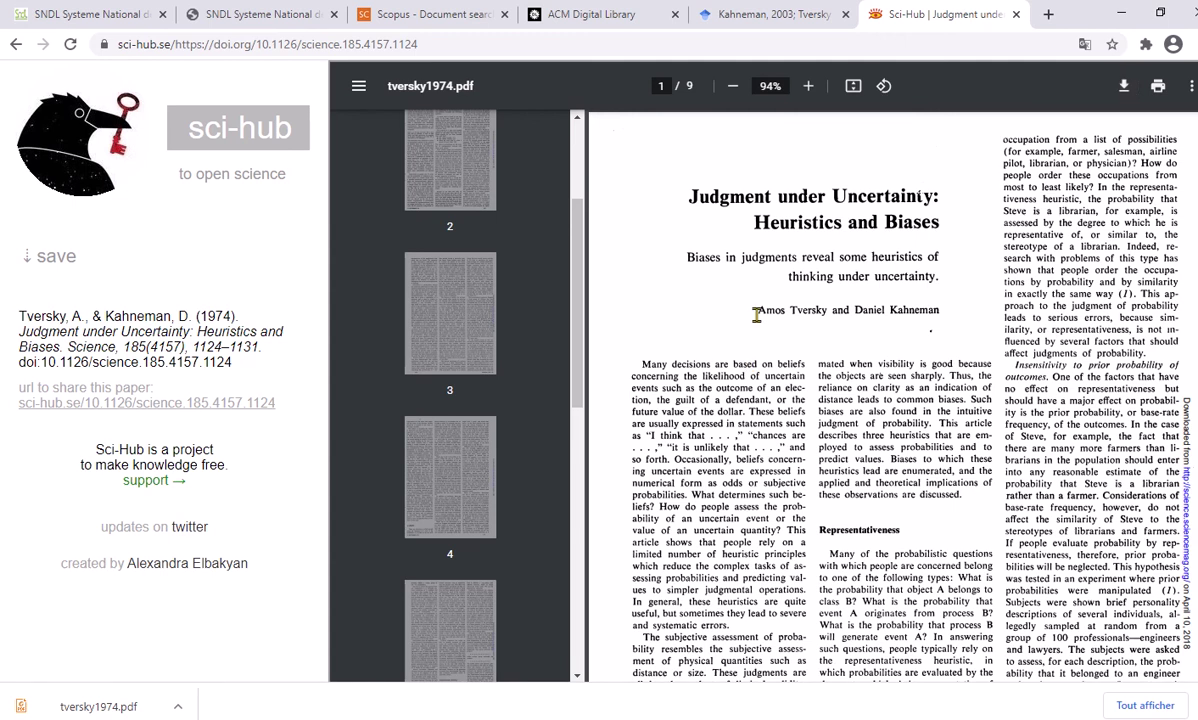
Step: Copy the first author's full name from the byline under the paper's title
drag(757, 315, 826, 314)
right_click(817, 315)
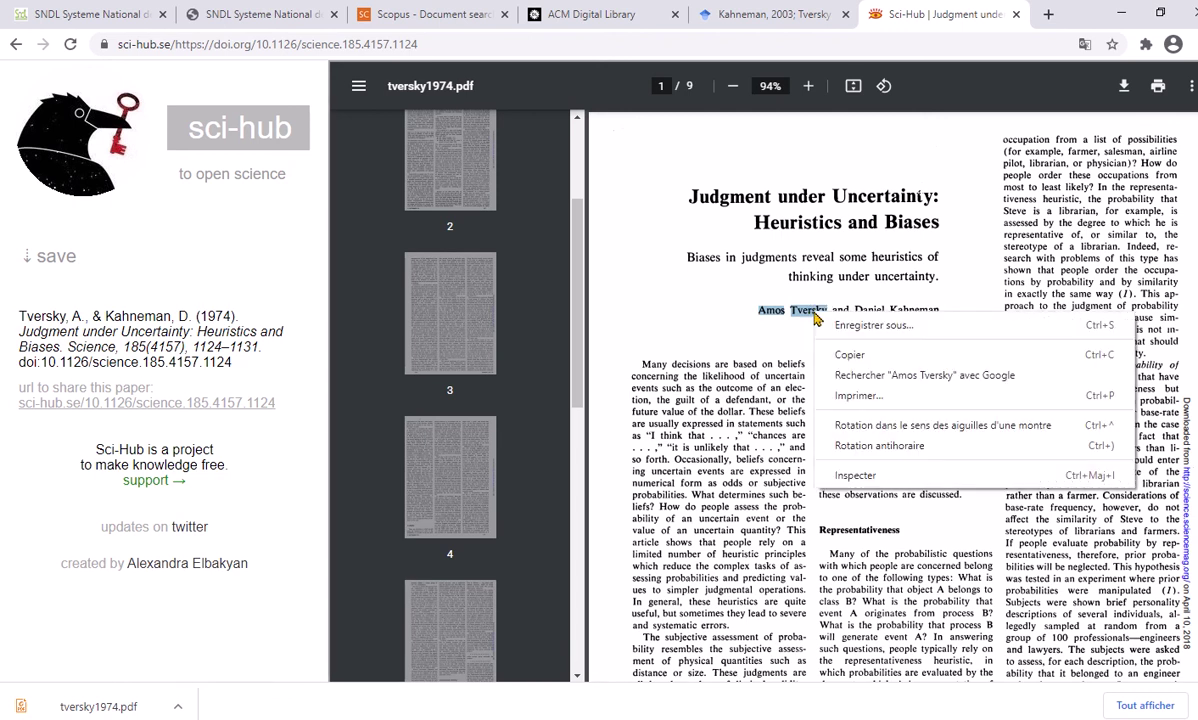
click(872, 354)
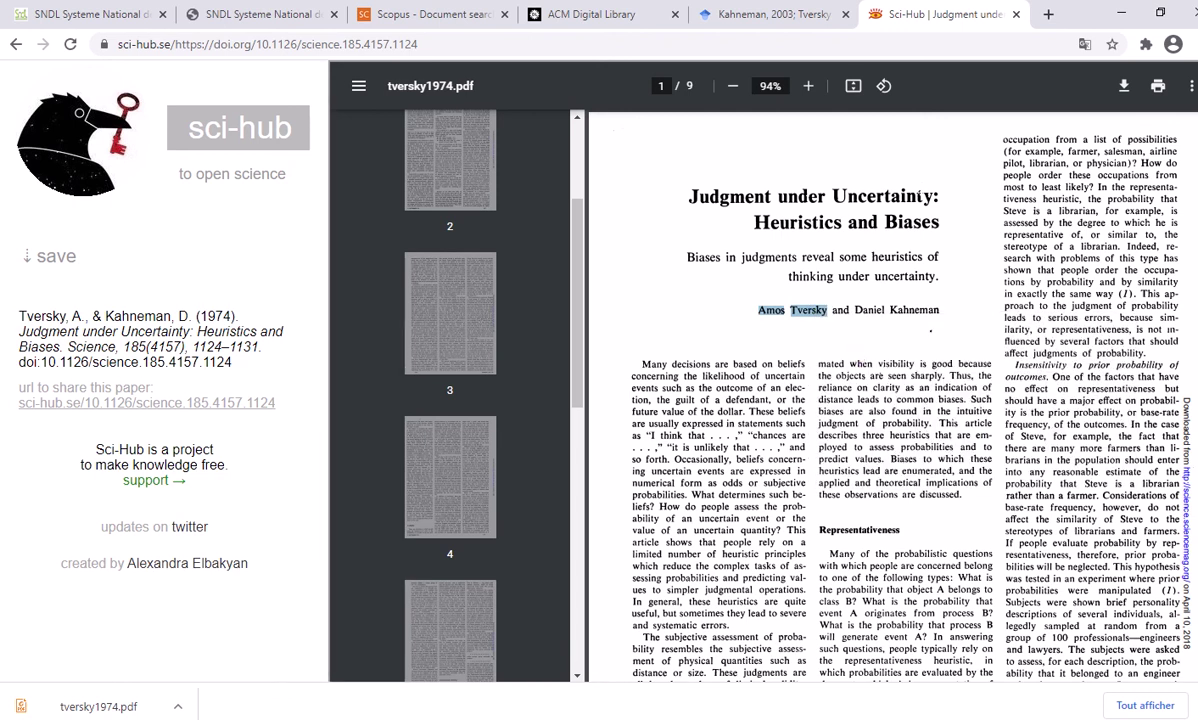
Step: Switch to EndNote and replace the stray "%J Cambridge: Cambridge Universit" text after the second author with the copied author name
key(alt+Tab)
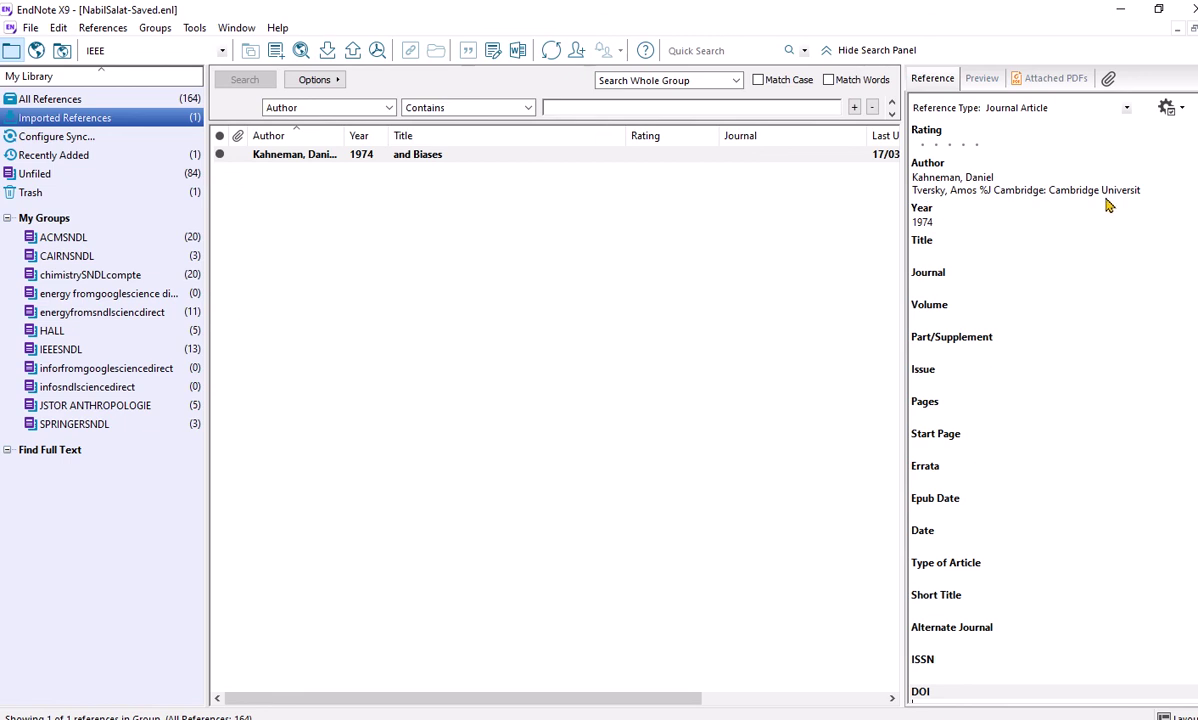
click(1032, 198)
key(ctrl+a)
key(Delete)
key(ctrl+z)
drag(1143, 193, 977, 191)
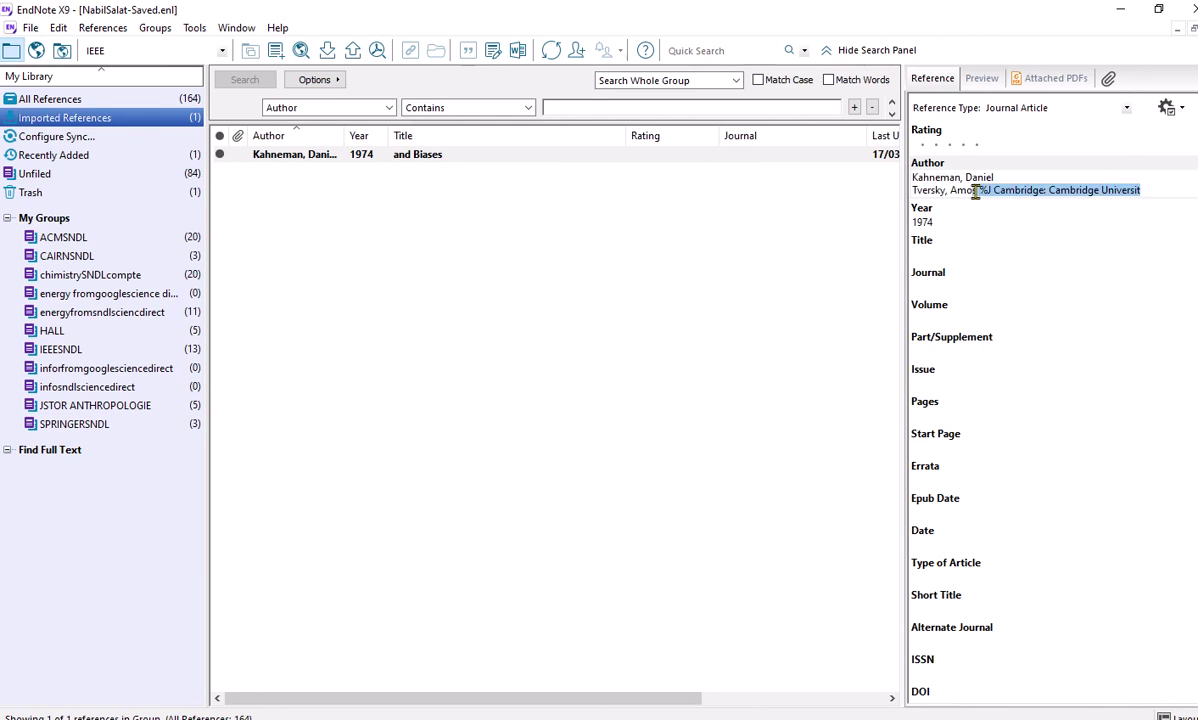
right_click(1005, 191)
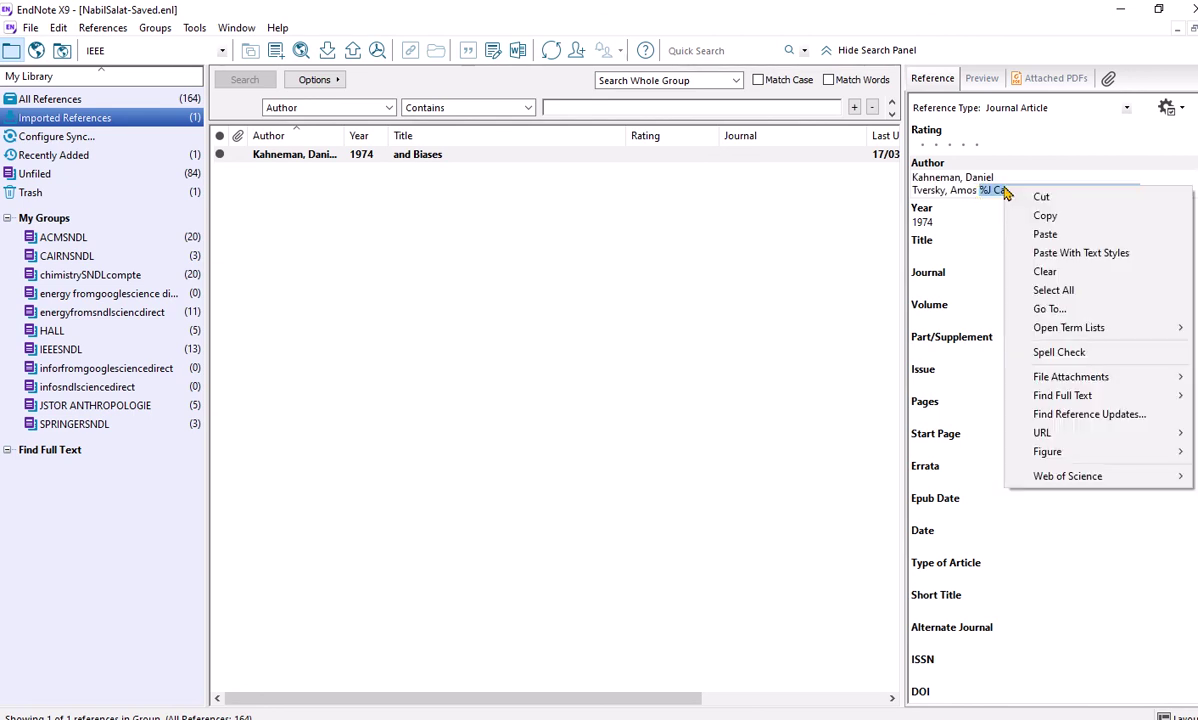
click(1045, 234)
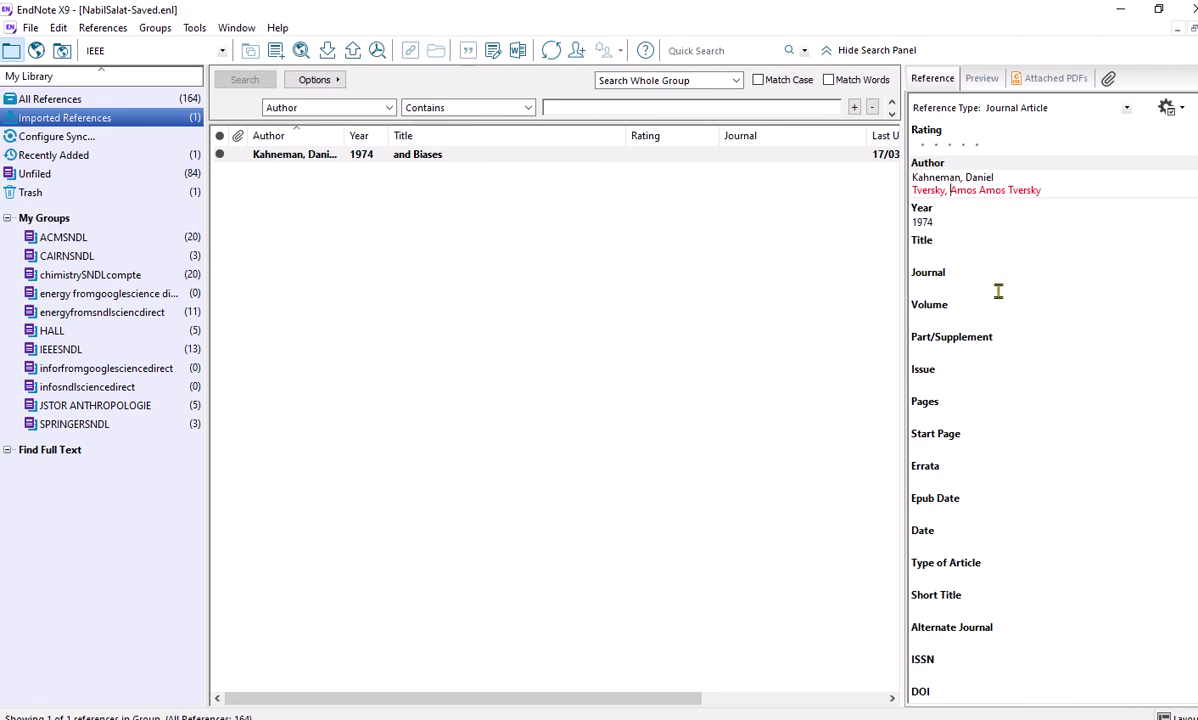
click(1023, 182)
key(Return)
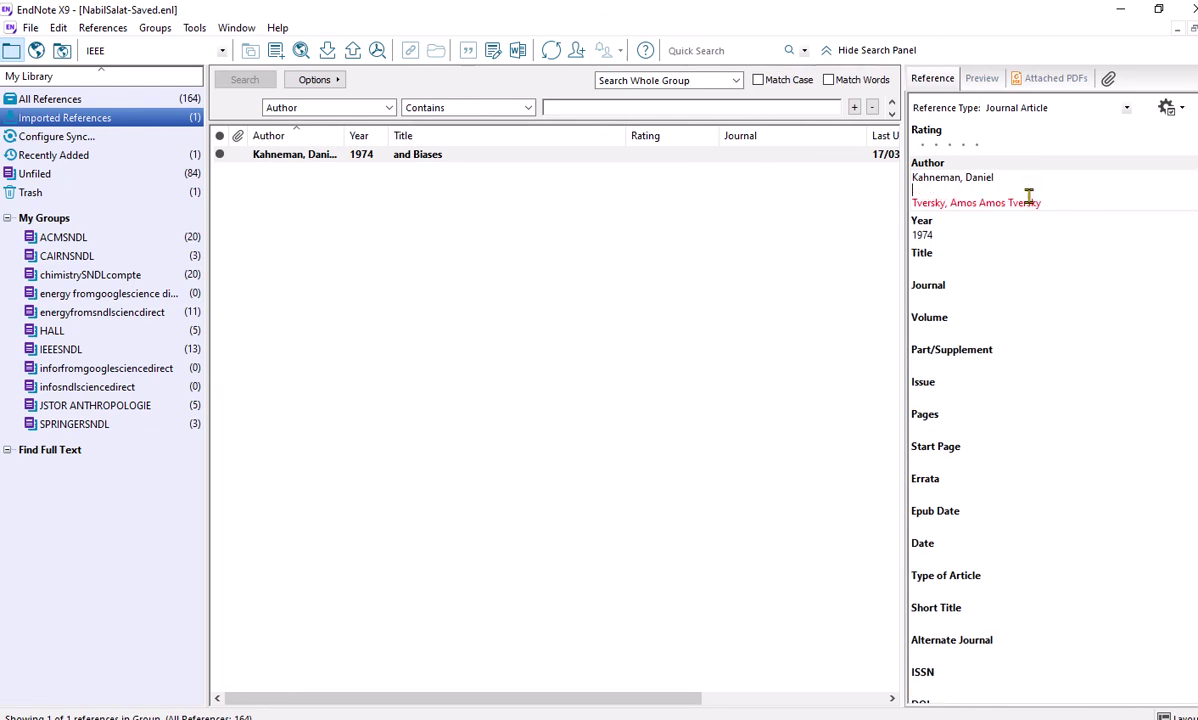
key(BackSpace)
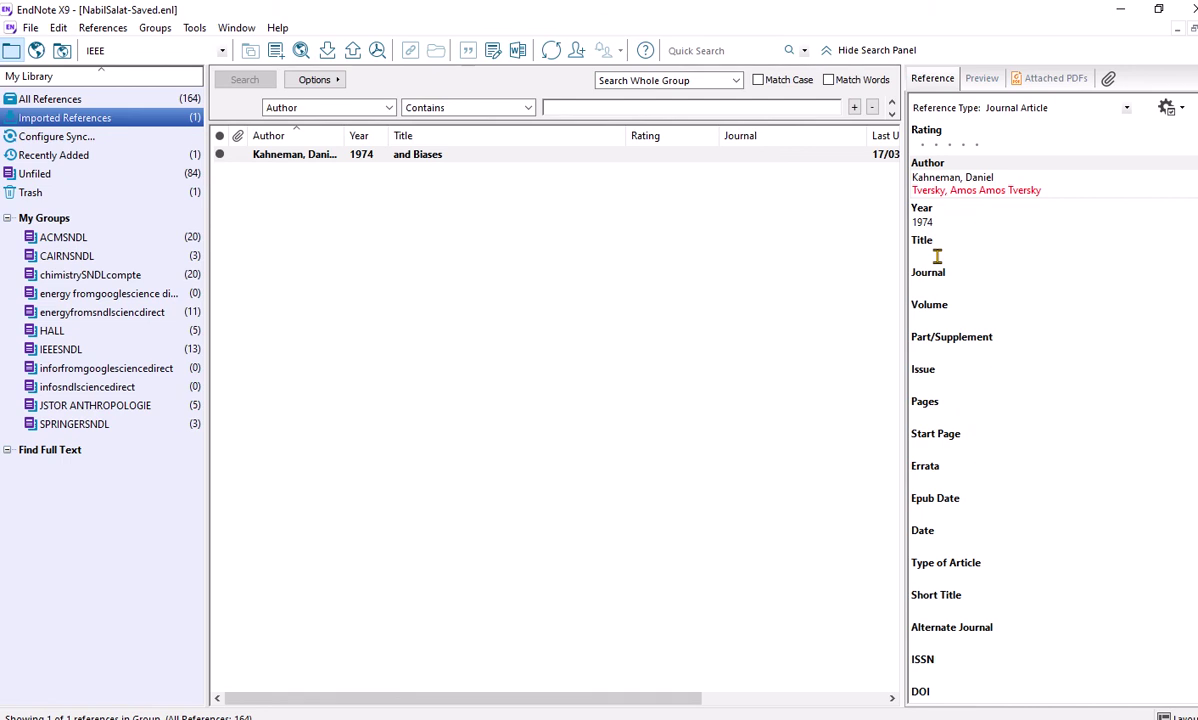
Step: Copy the subtitle "Biases in judgments reveal some heuristics of thinking under uncertainty." from the Sci-Hub paper into the EndNote reference's Title field
key(alt+Tab)
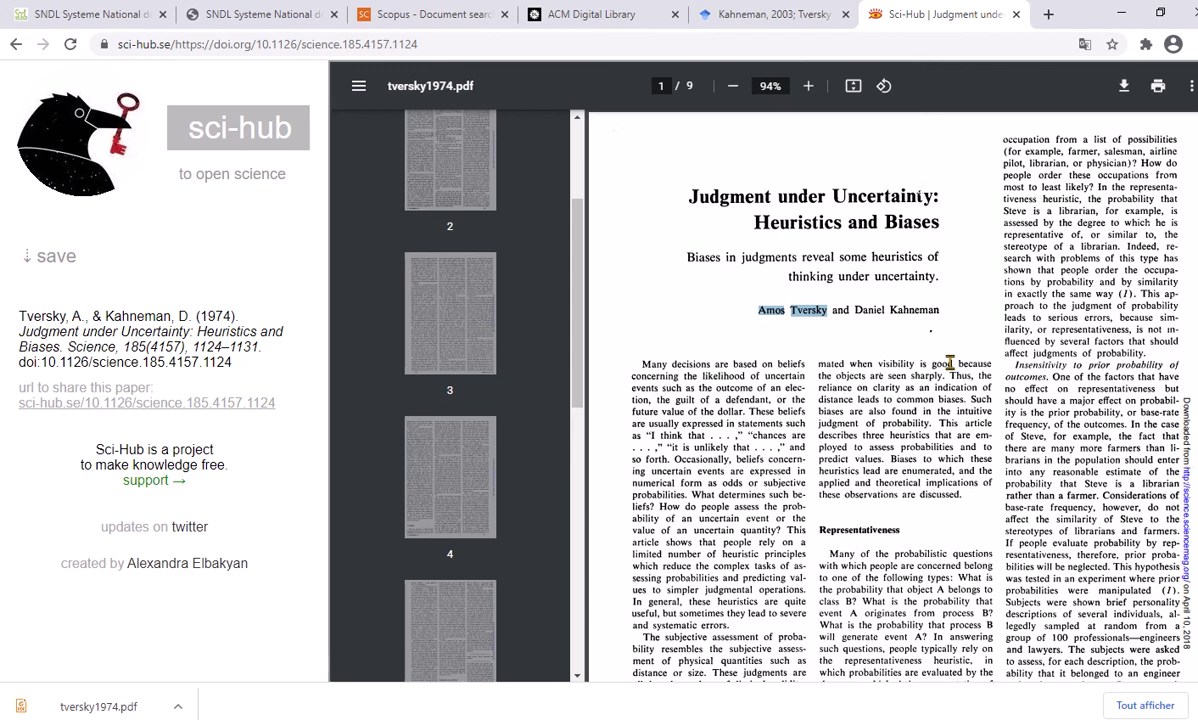
click(686, 197)
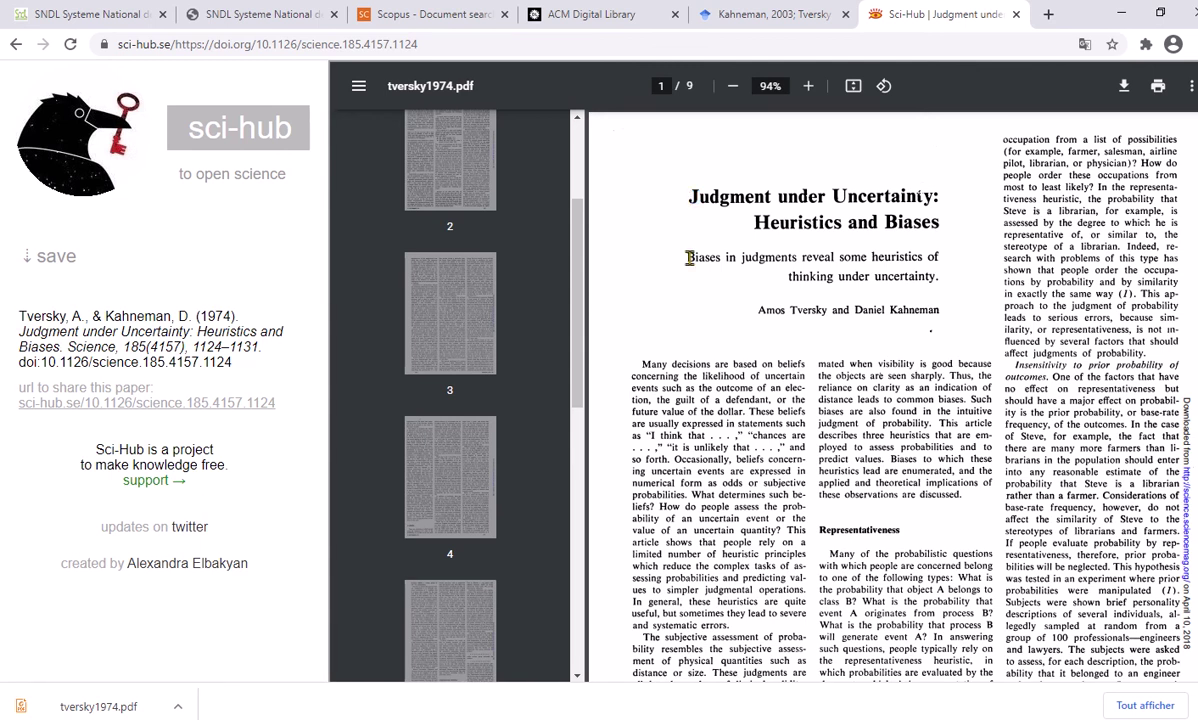
drag(688, 258, 951, 283)
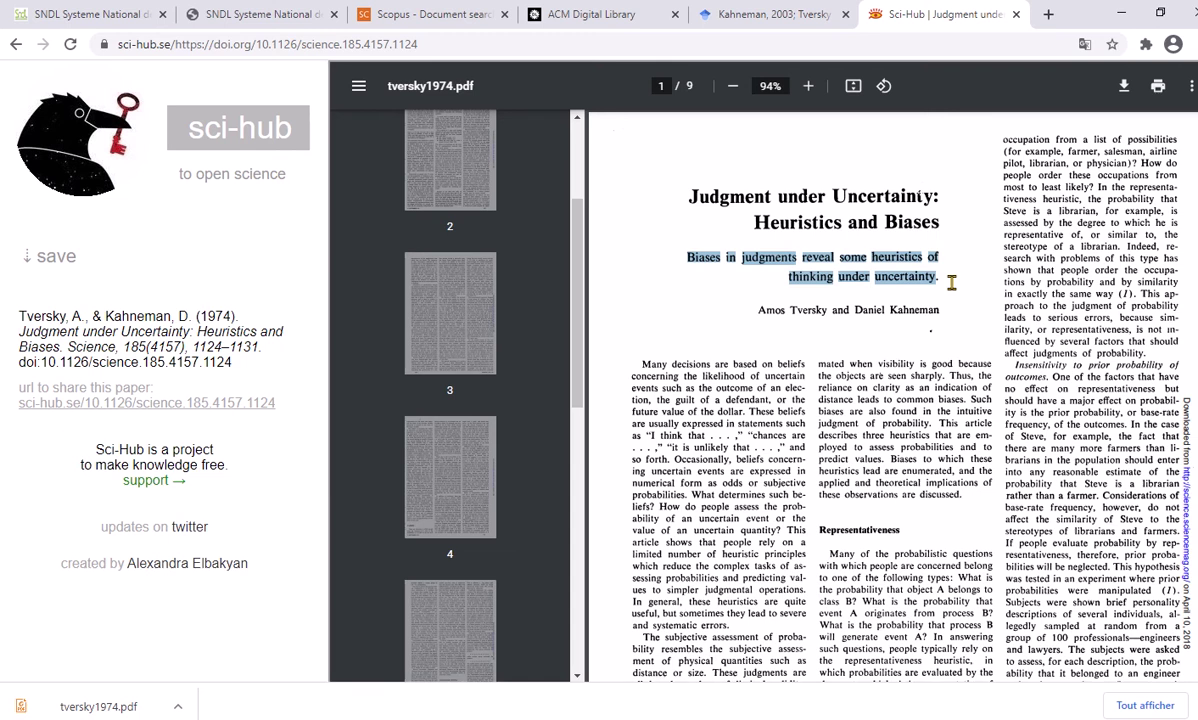
right_click(895, 276)
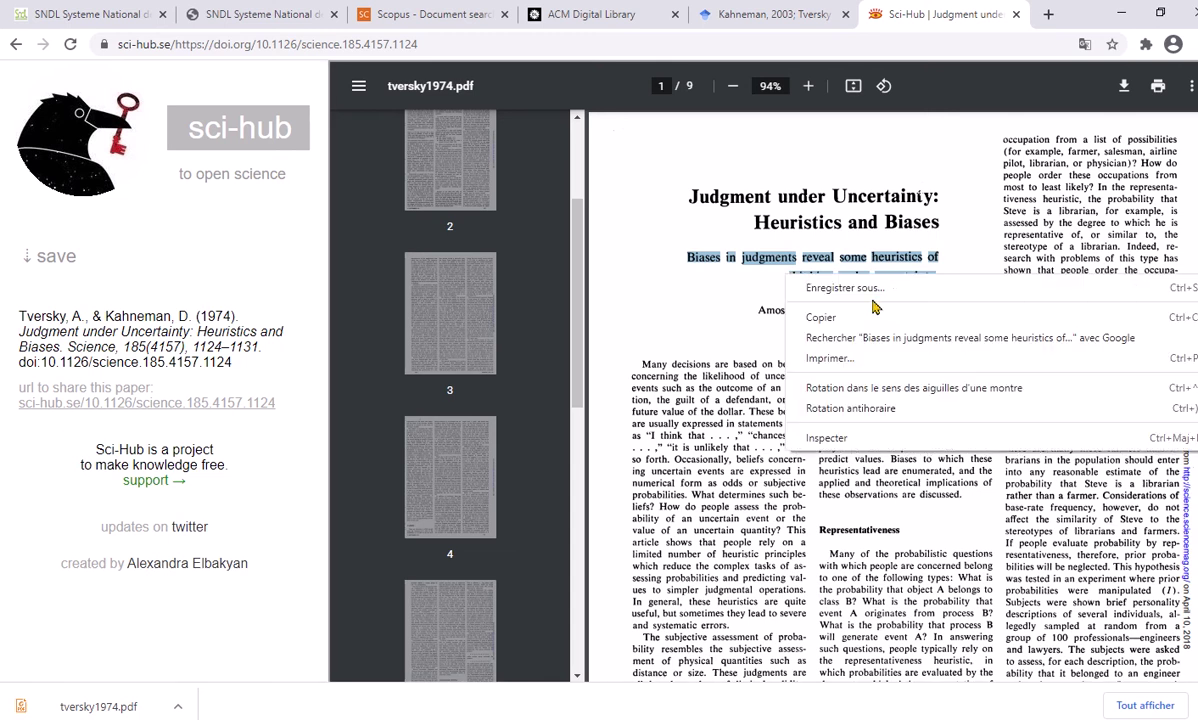
click(820, 288)
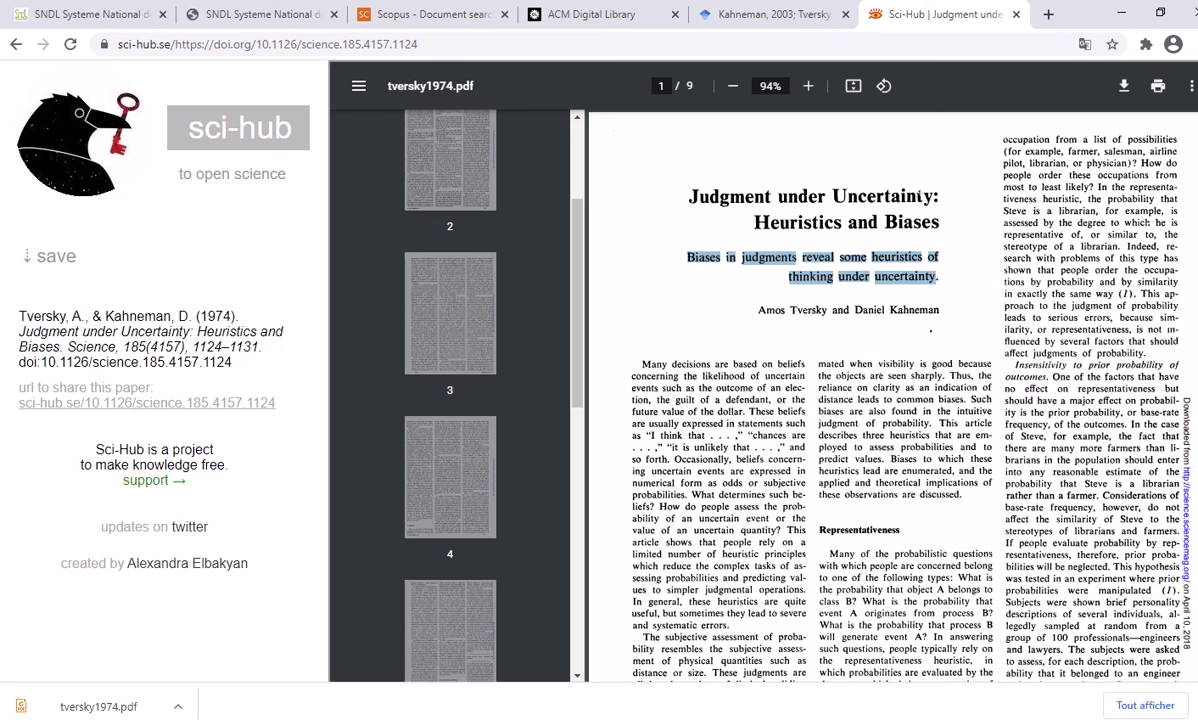
key(alt+Tab)
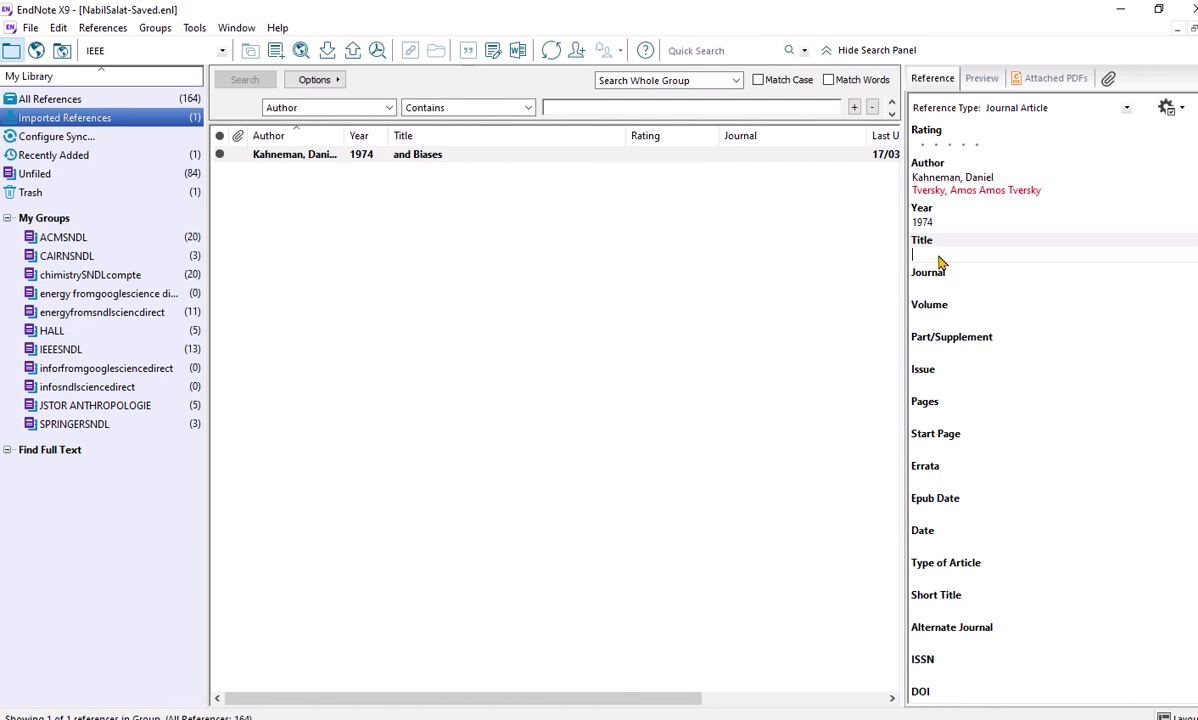
right_click(938, 259)
click(985, 306)
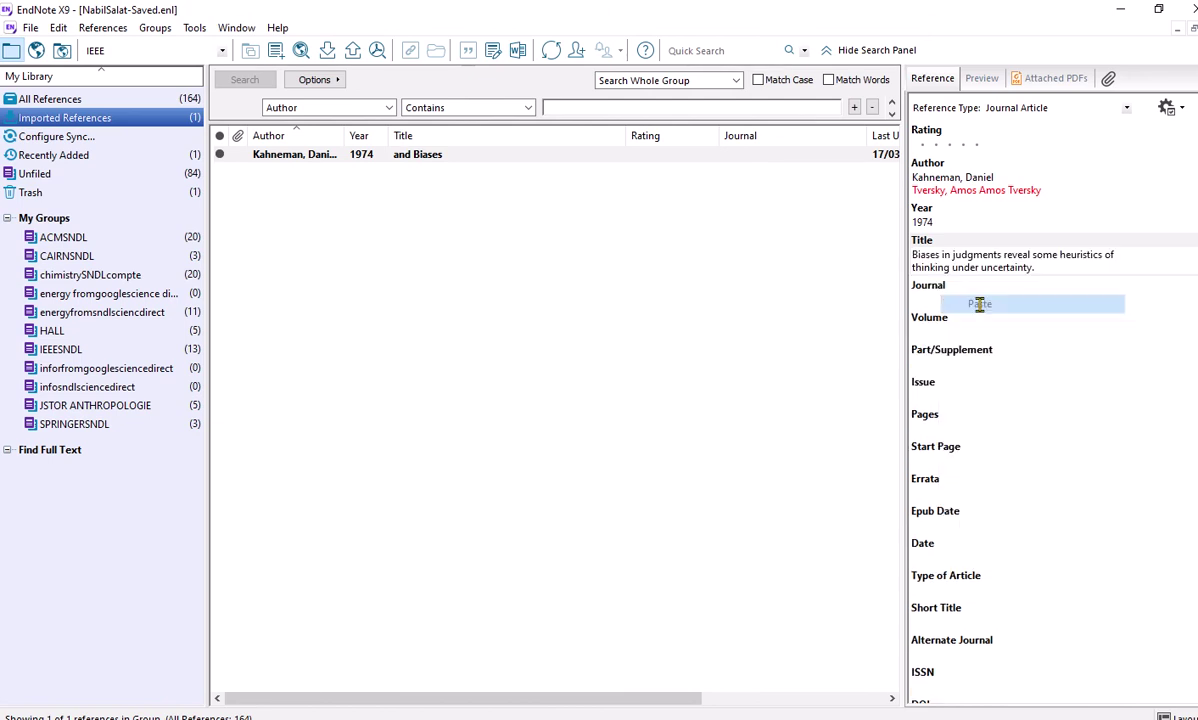
Step: Return to the Sci-Hub paper and examine its closing pages, reference list and first page
key(alt+Tab)
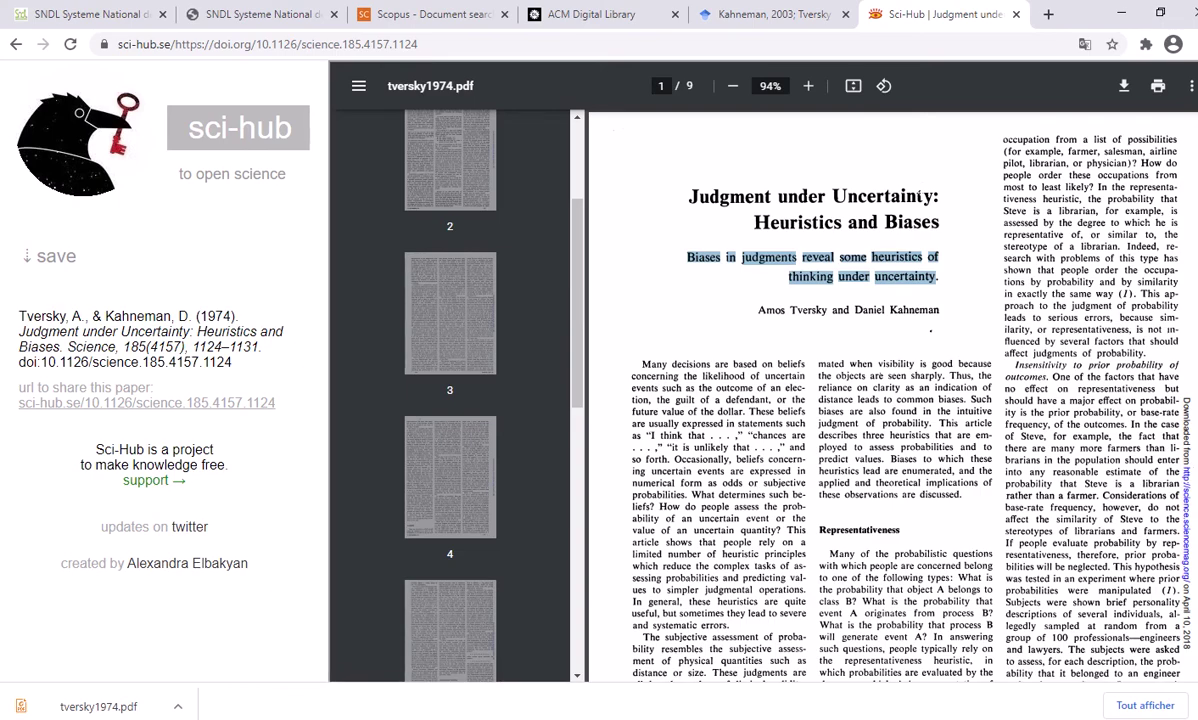
key(End)
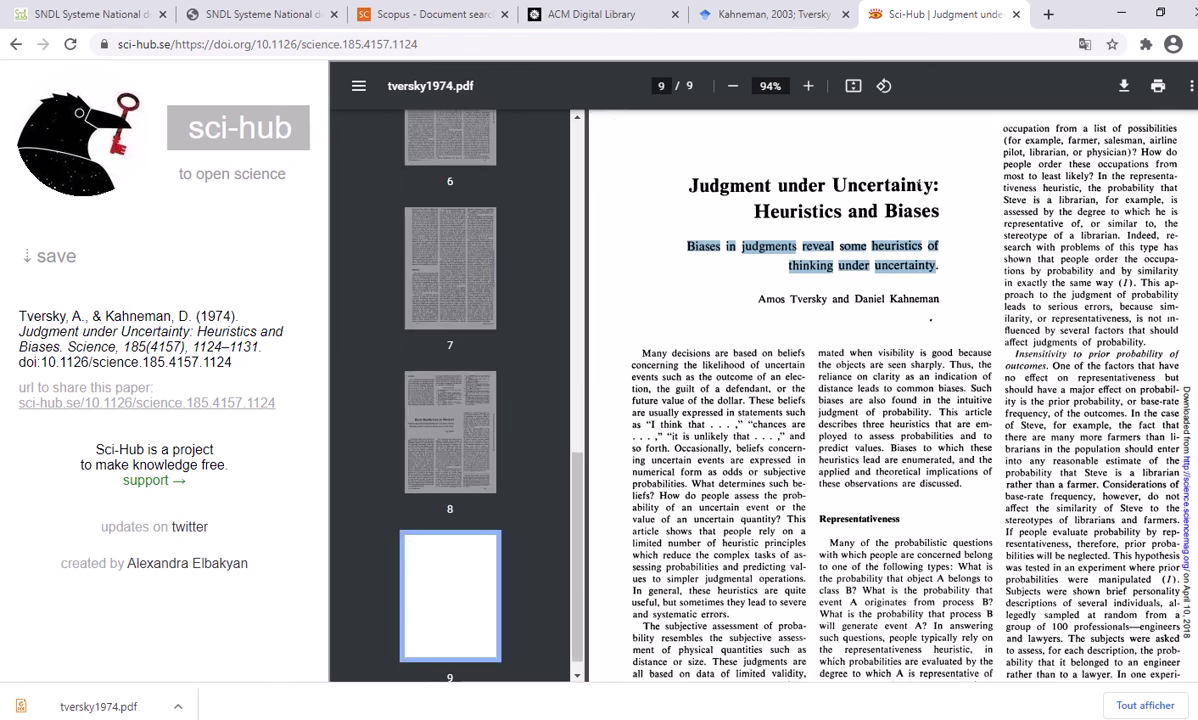
click(468, 459)
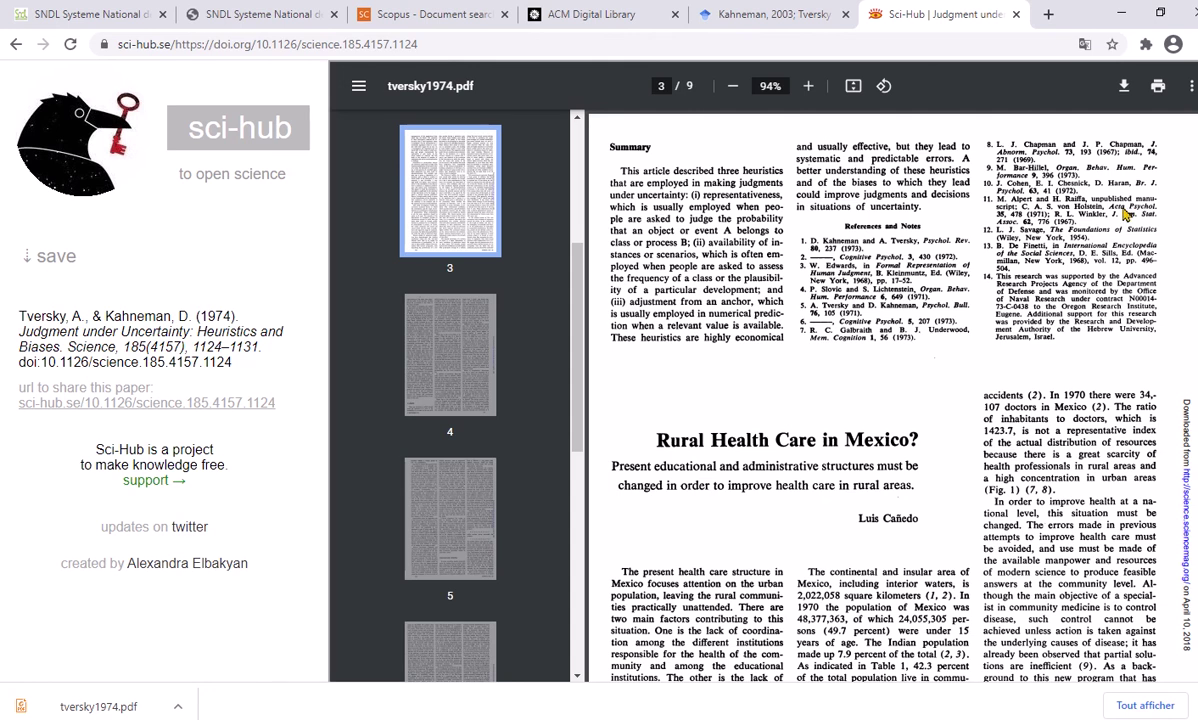
scroll(577, 268, up, 10)
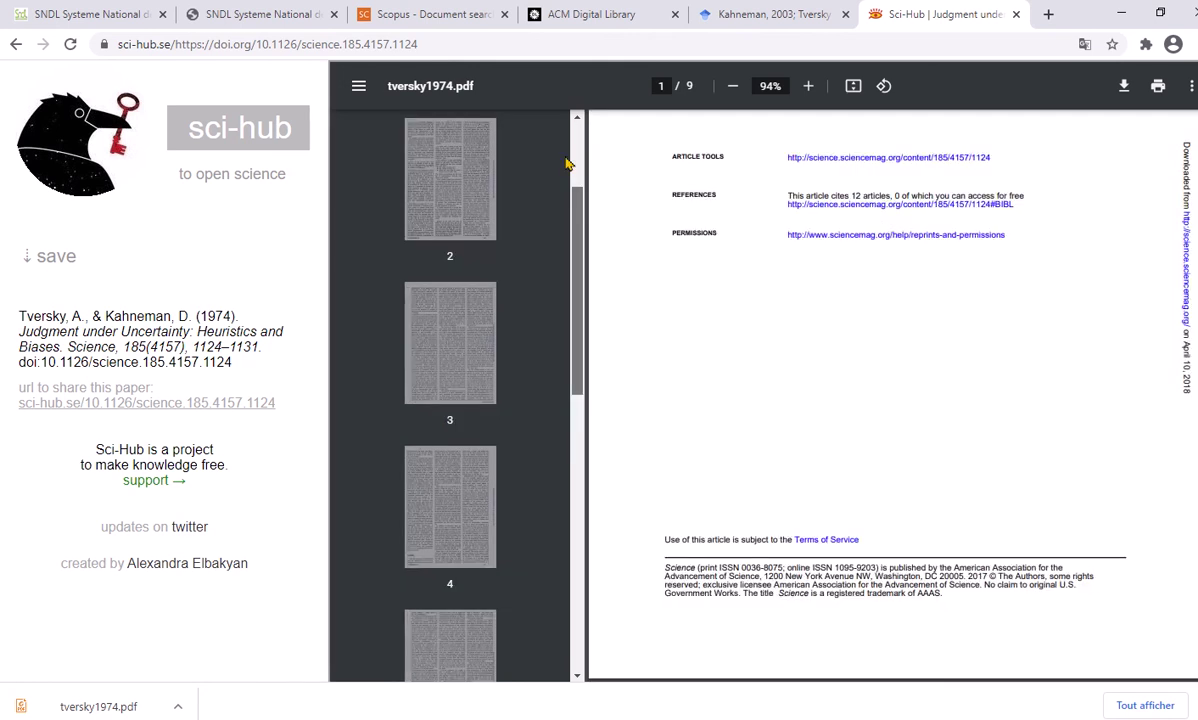
scroll(450, 220, up, 3)
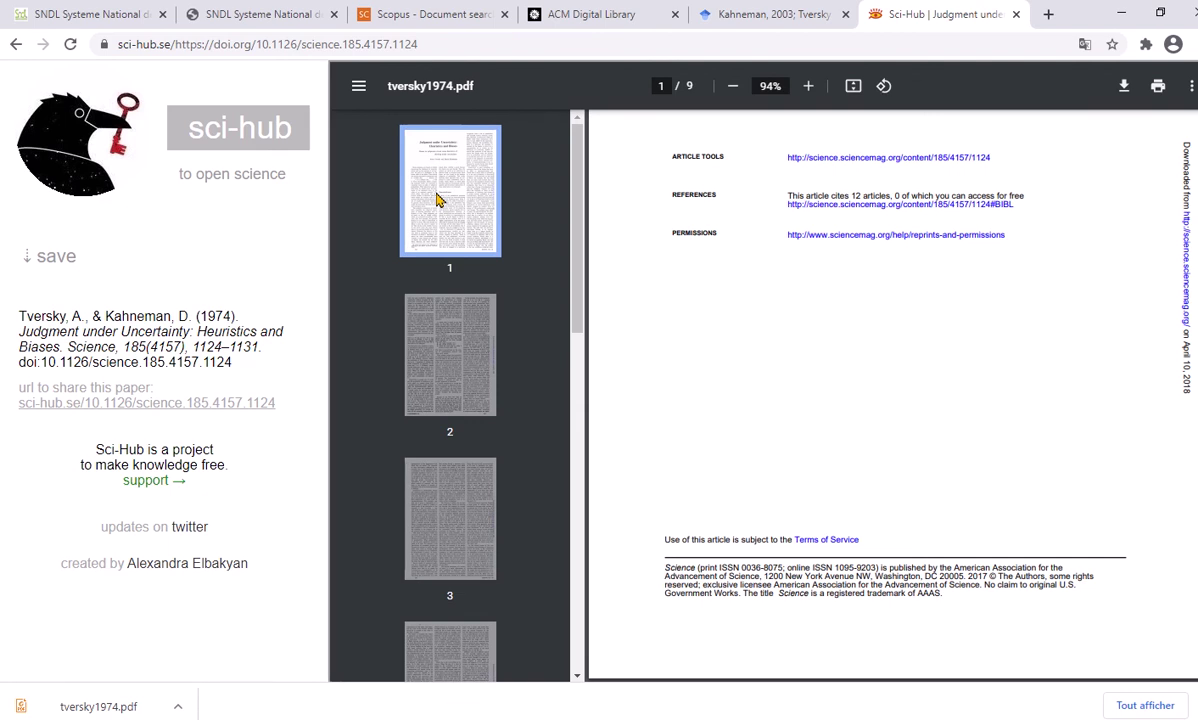
click(436, 200)
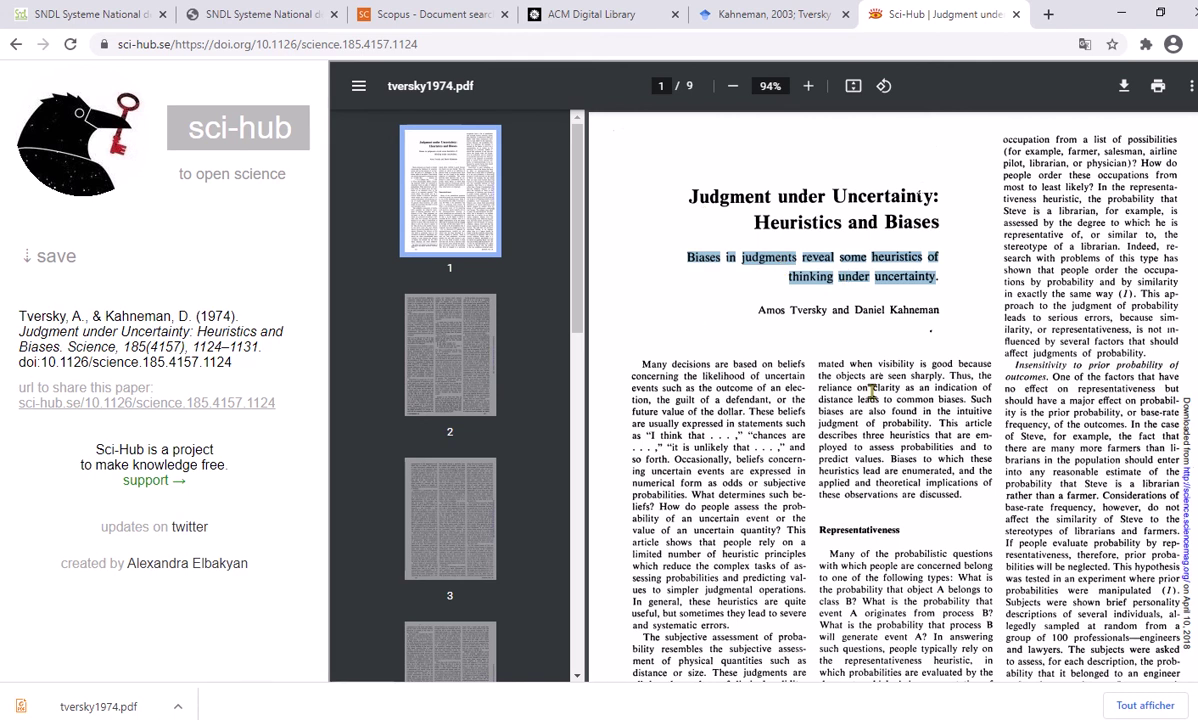
scroll(877, 392, down, 1)
scroll(877, 392, down, 3)
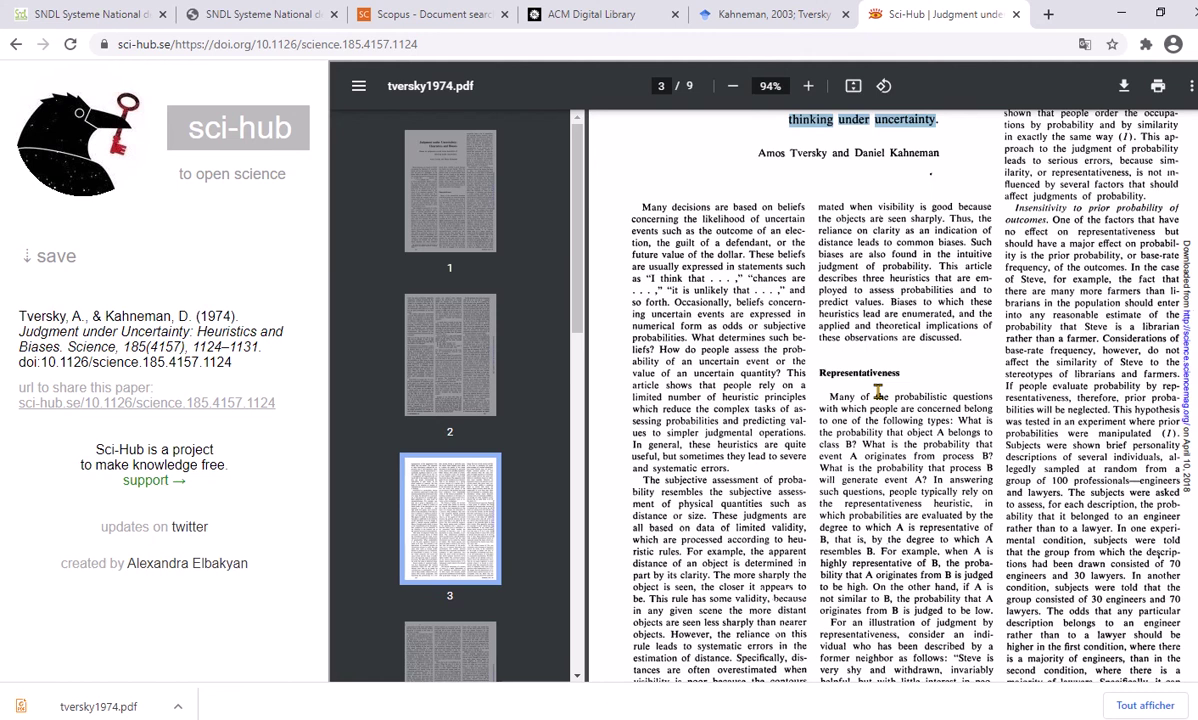
Step: Set Google Scholar's bibliography manager to show links for importing citations into EndNote, and save the settings
key(ctrl+shift+Tab)
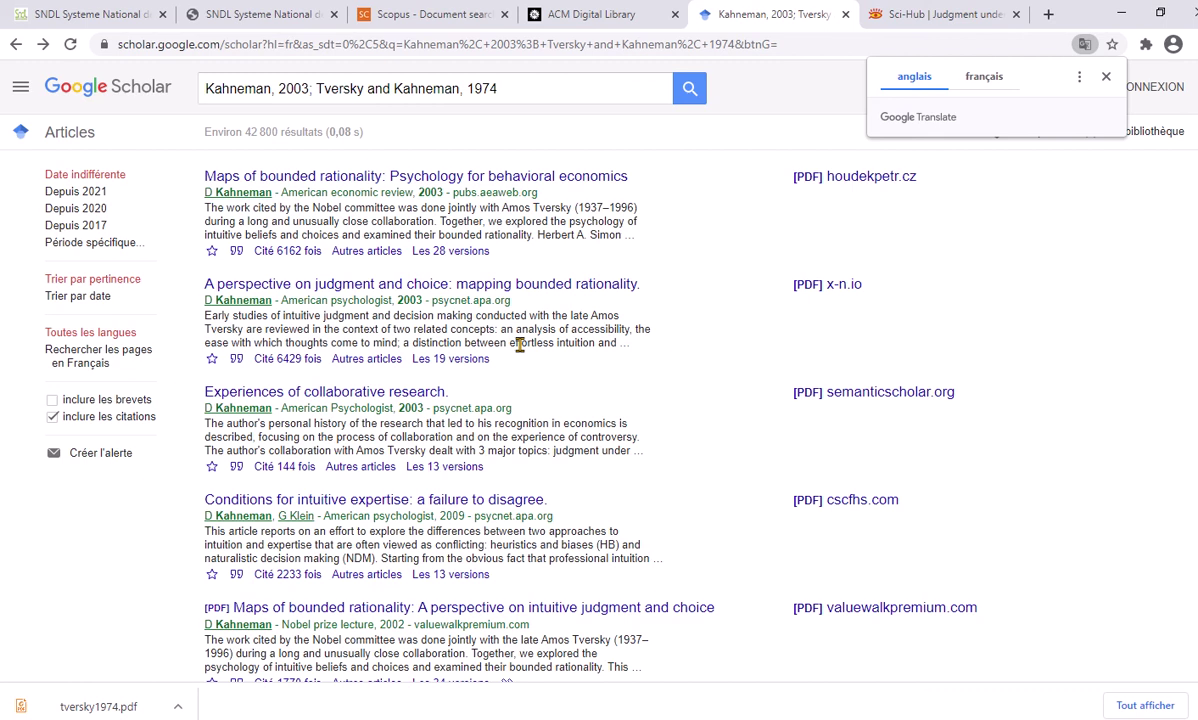
mouse_move(553, 28)
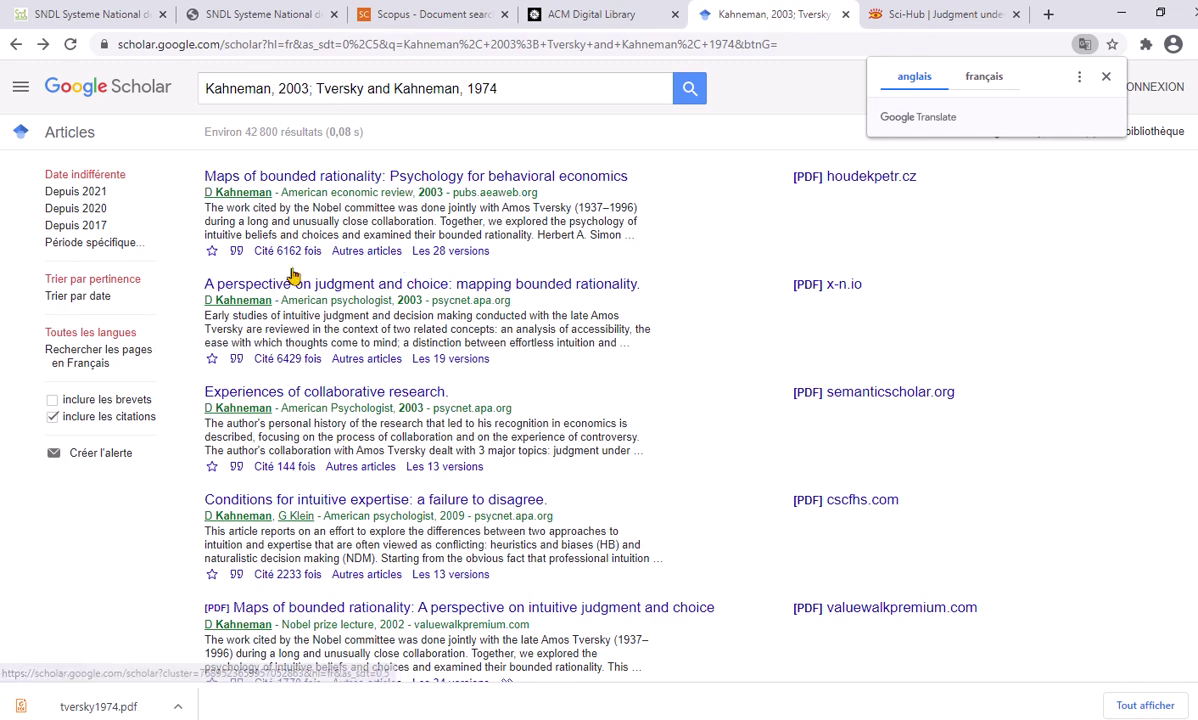
click(21, 88)
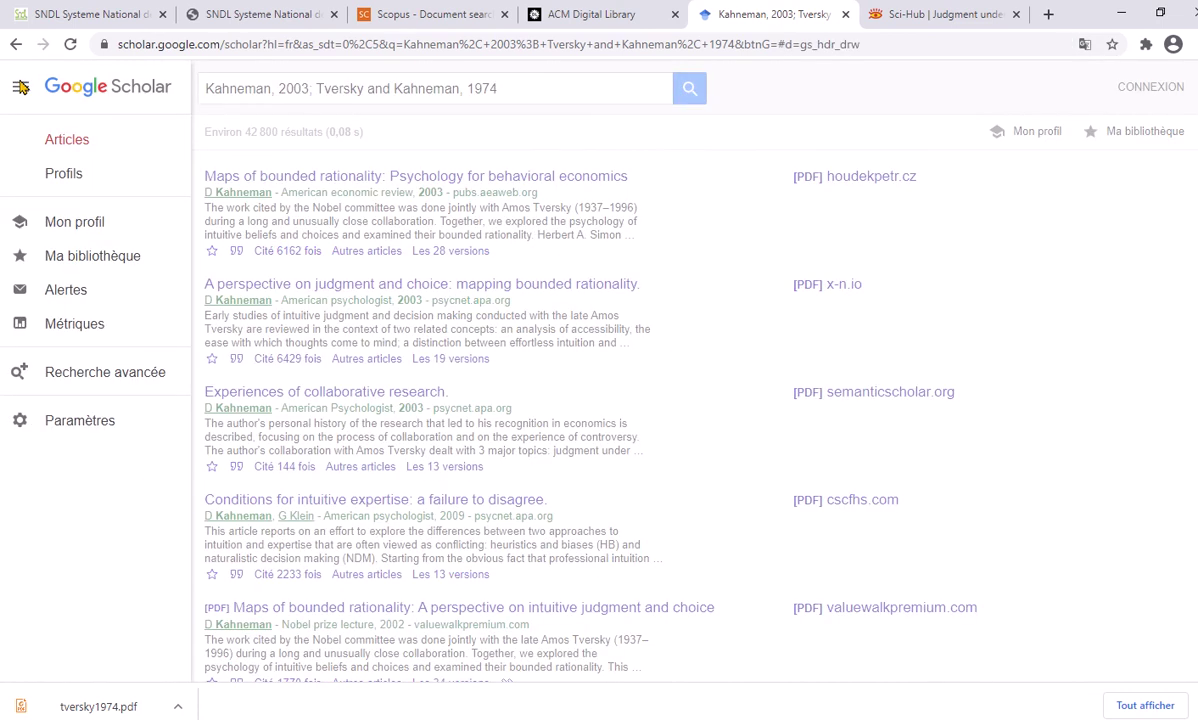
click(85, 423)
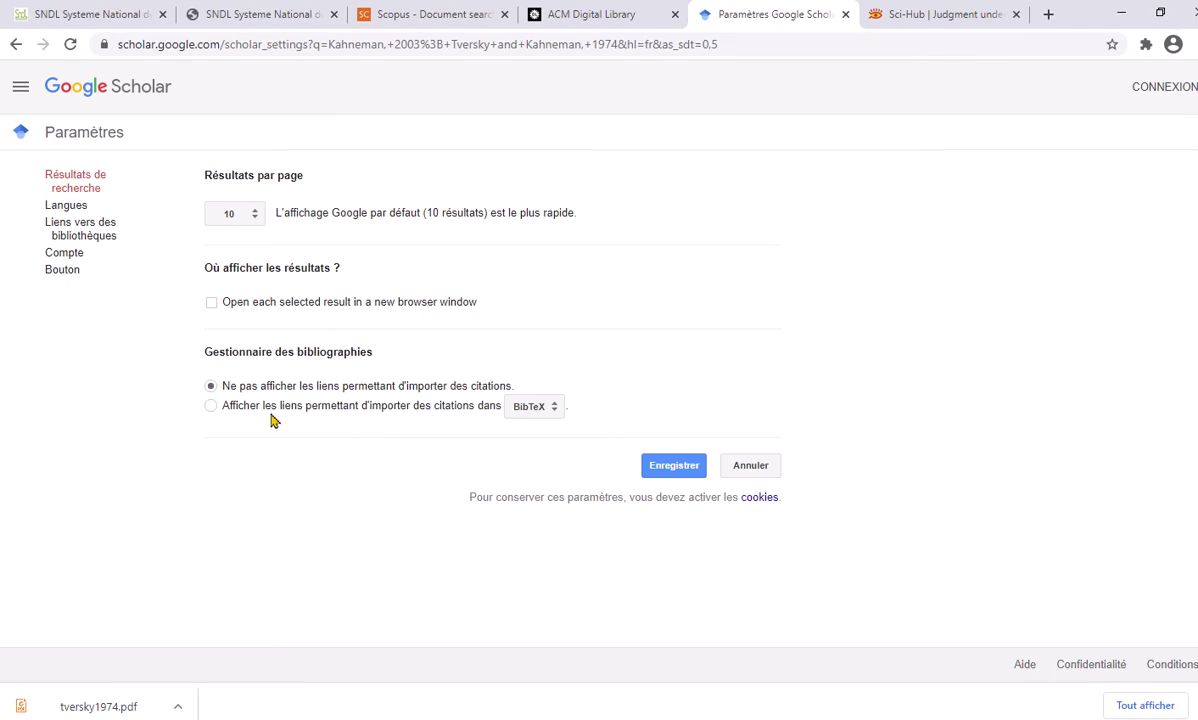
click(210, 406)
click(555, 420)
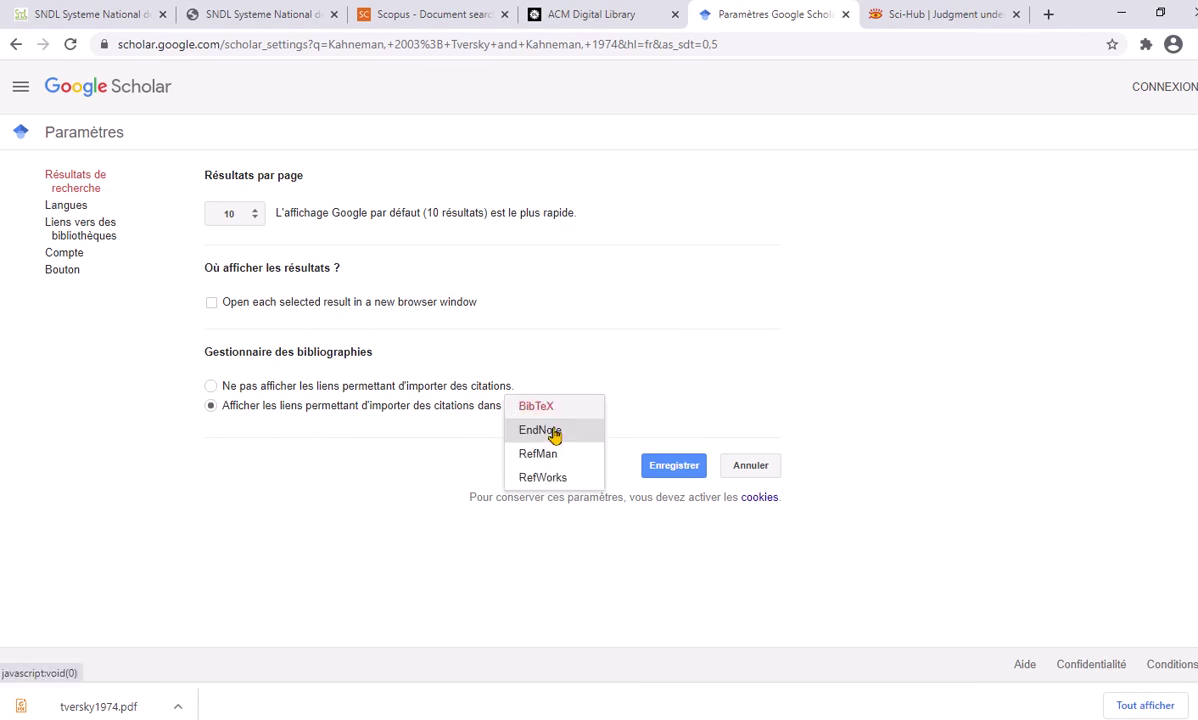
click(553, 431)
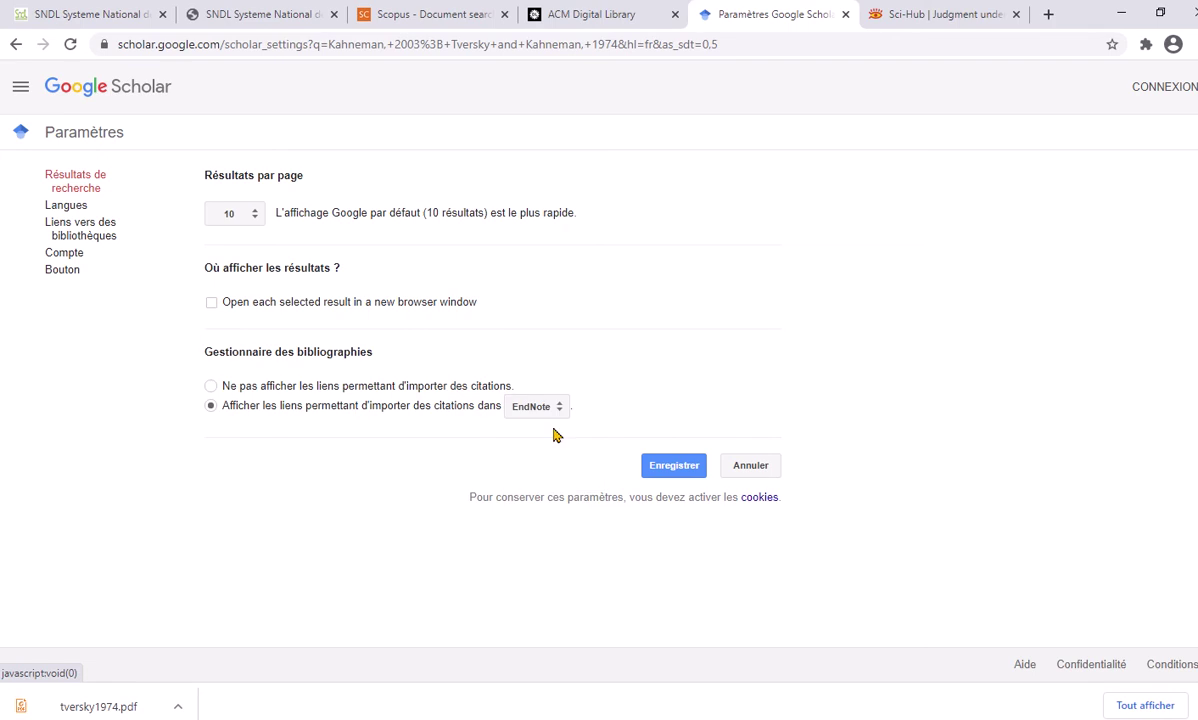
click(667, 465)
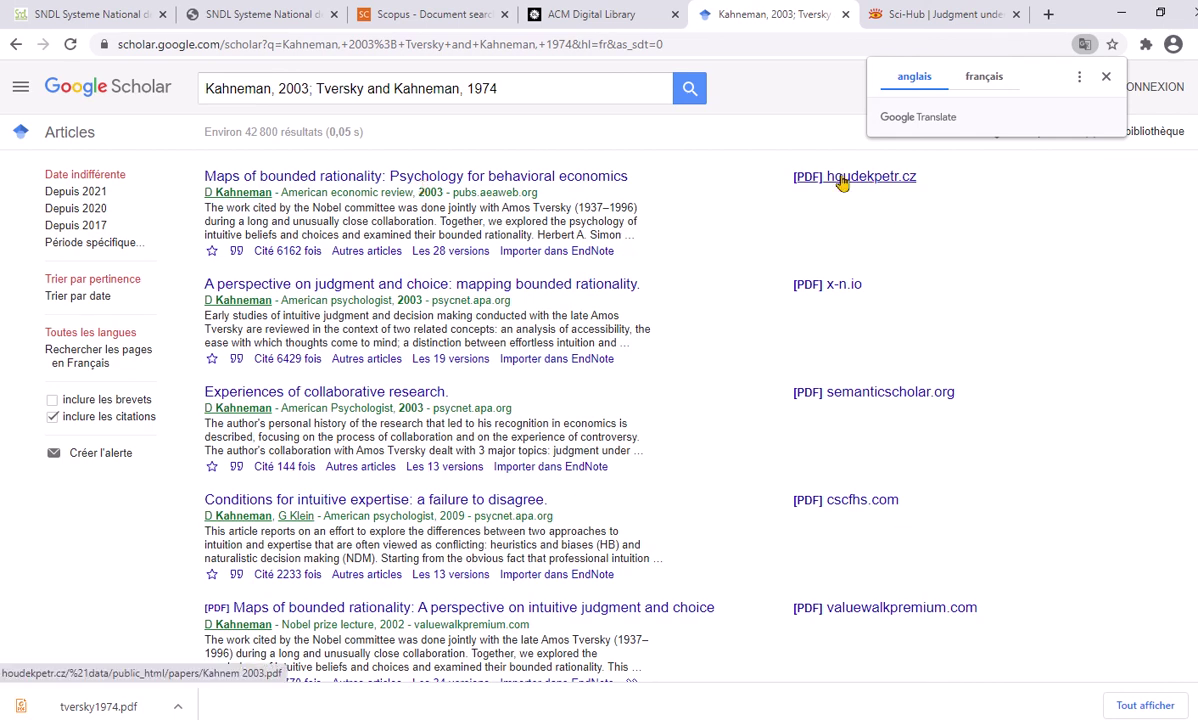
Step: Examine the Google Scholar results for the EndNote import link beneath each entry
scroll(847, 383, down, 4)
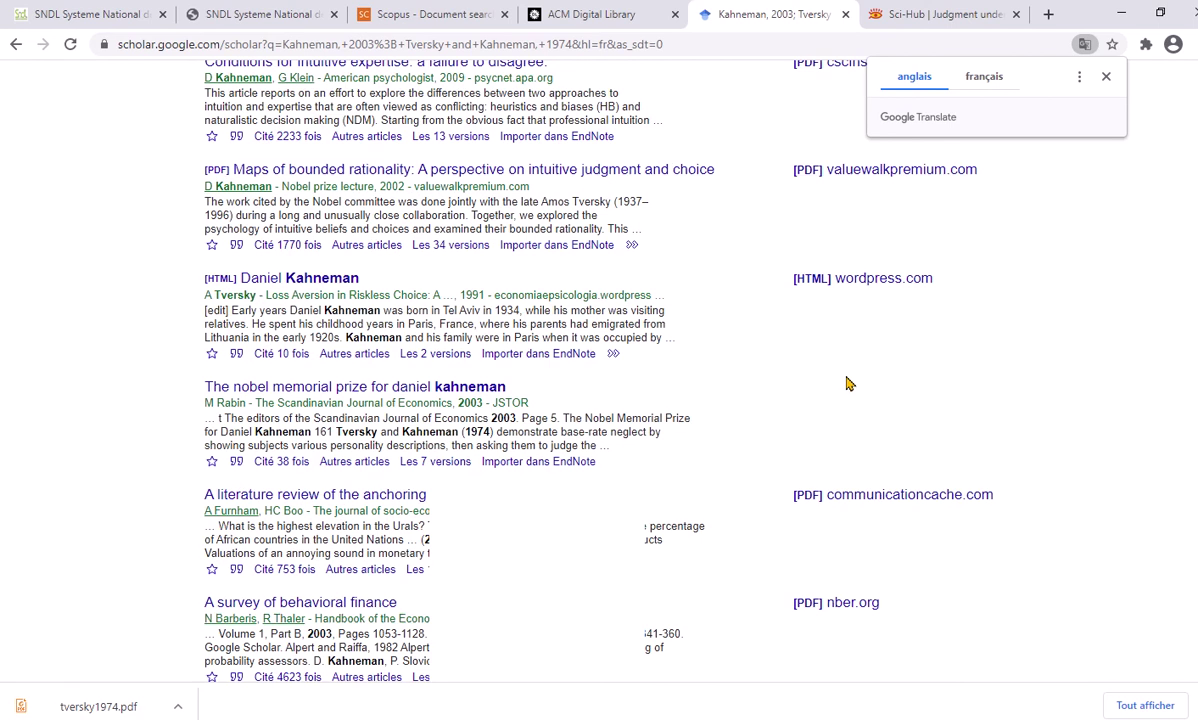
scroll(509, 343, down, 1)
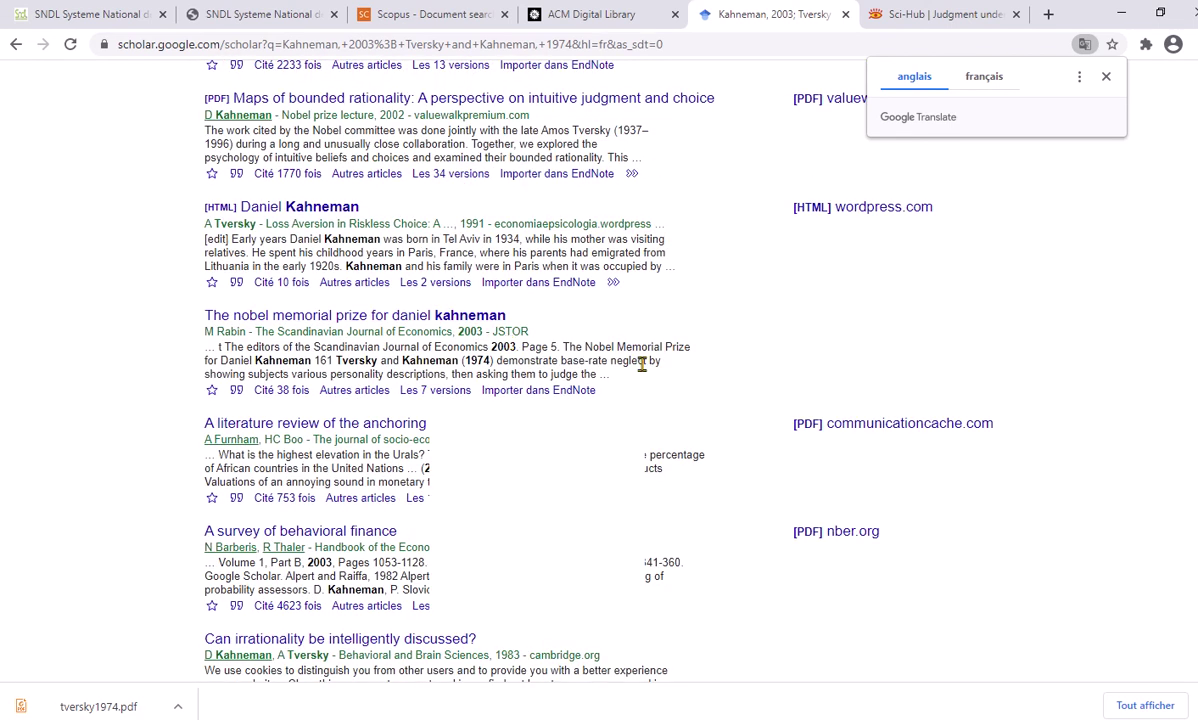
scroll(650, 372, up, 7)
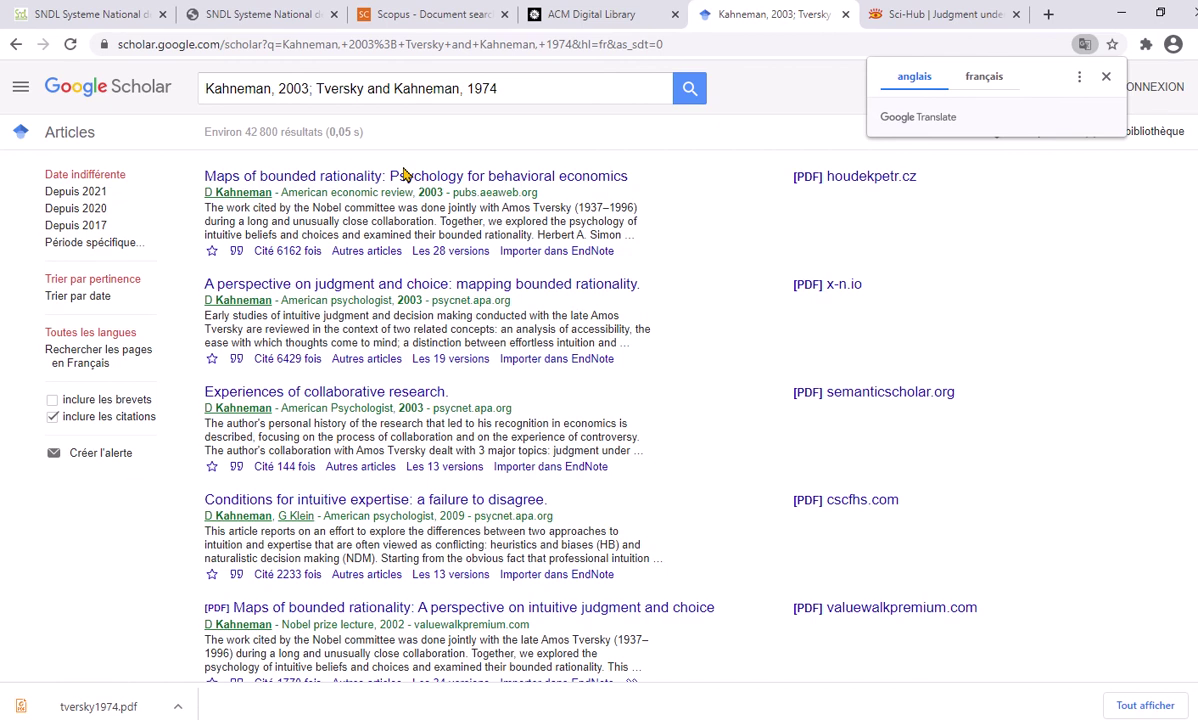
scroll(336, 263, down, 1)
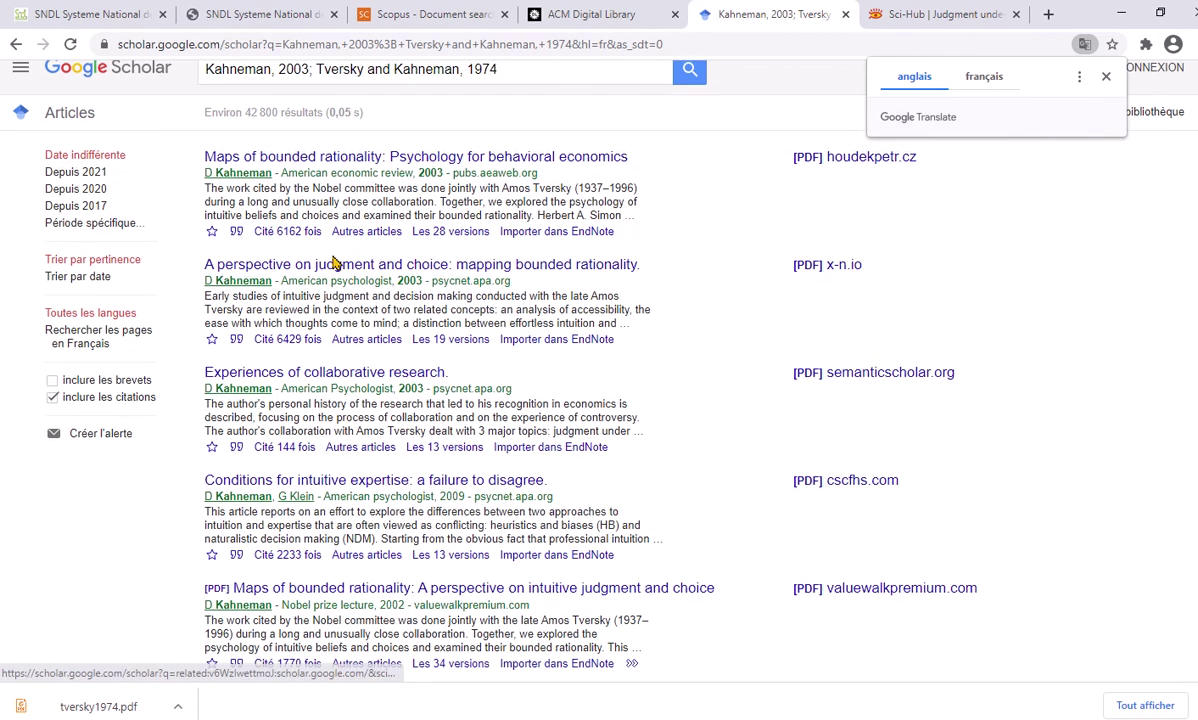
scroll(336, 263, down, 1)
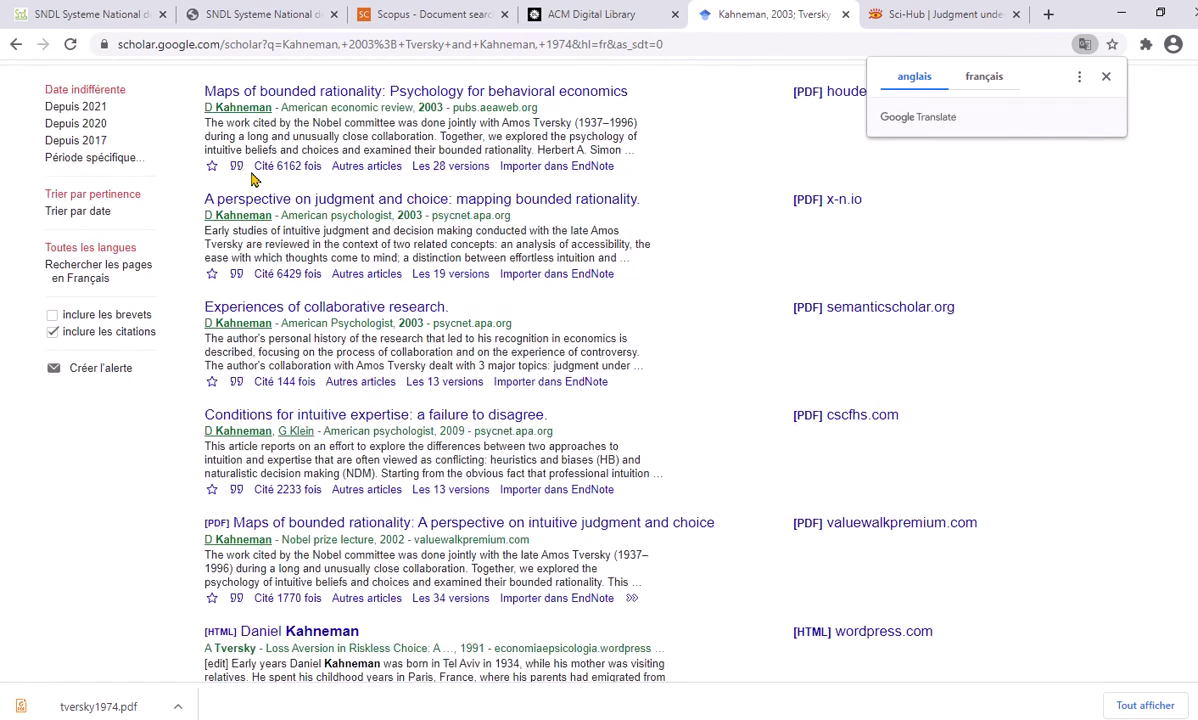
scroll(355, 200, up, 1)
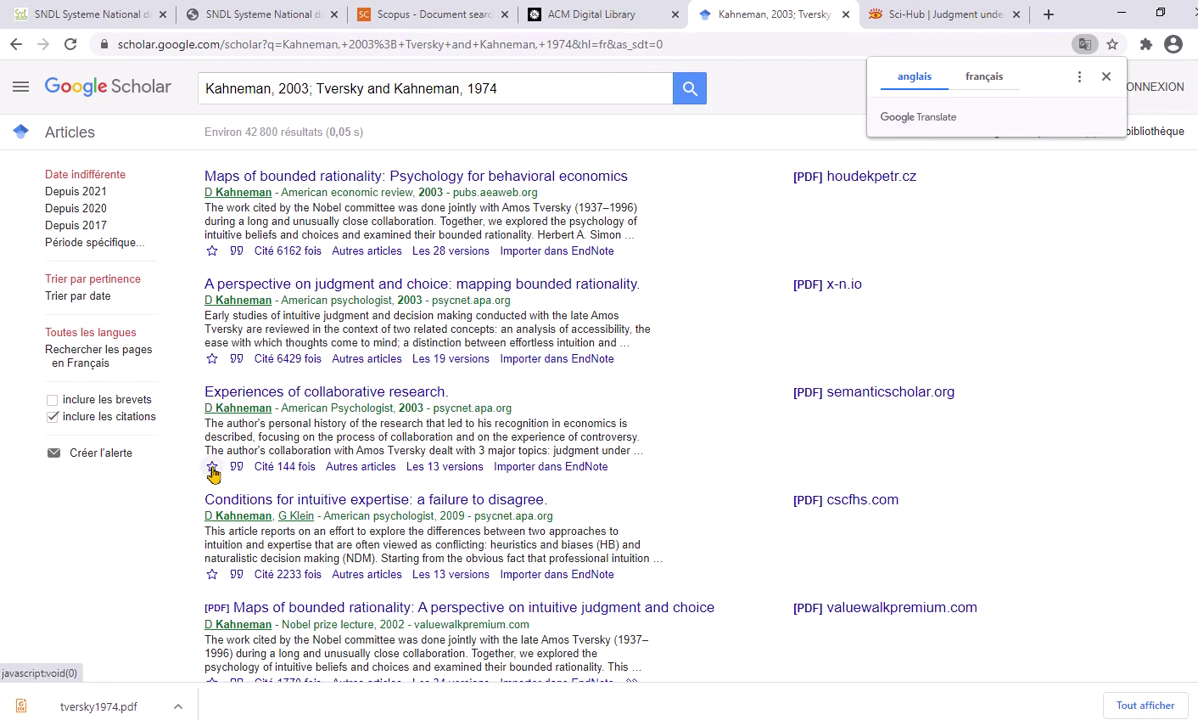
scroll(224, 509, down, 2)
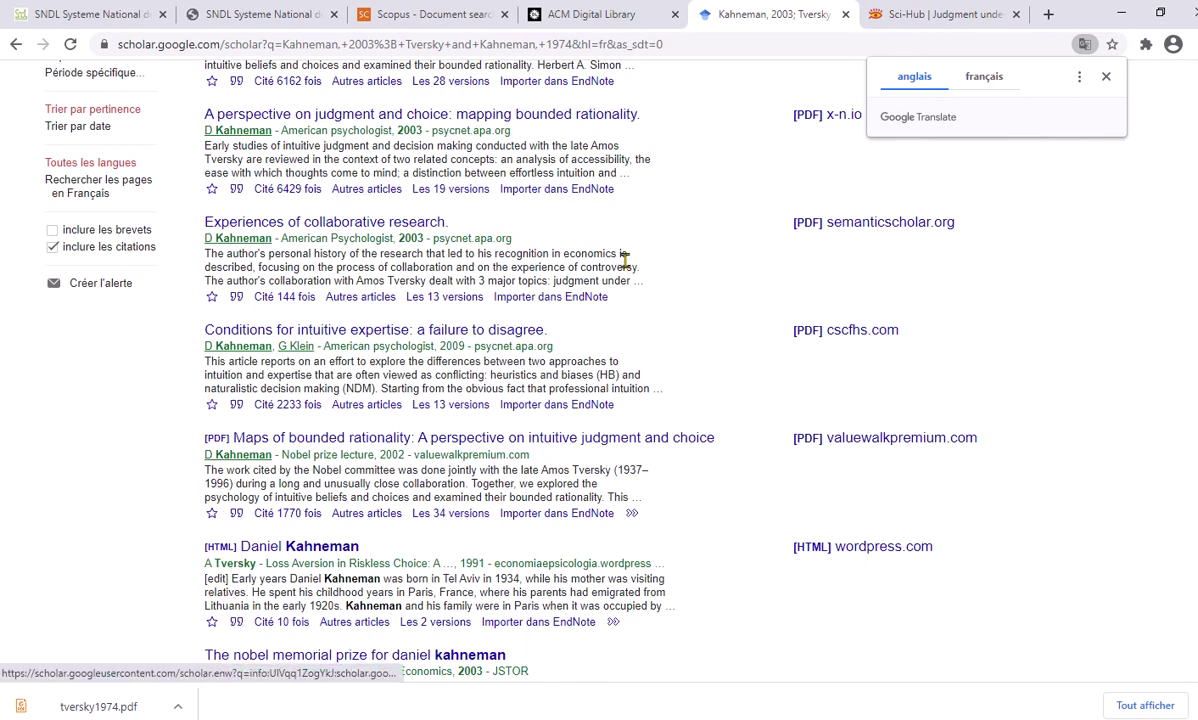
scroll(330, 272, up, 3)
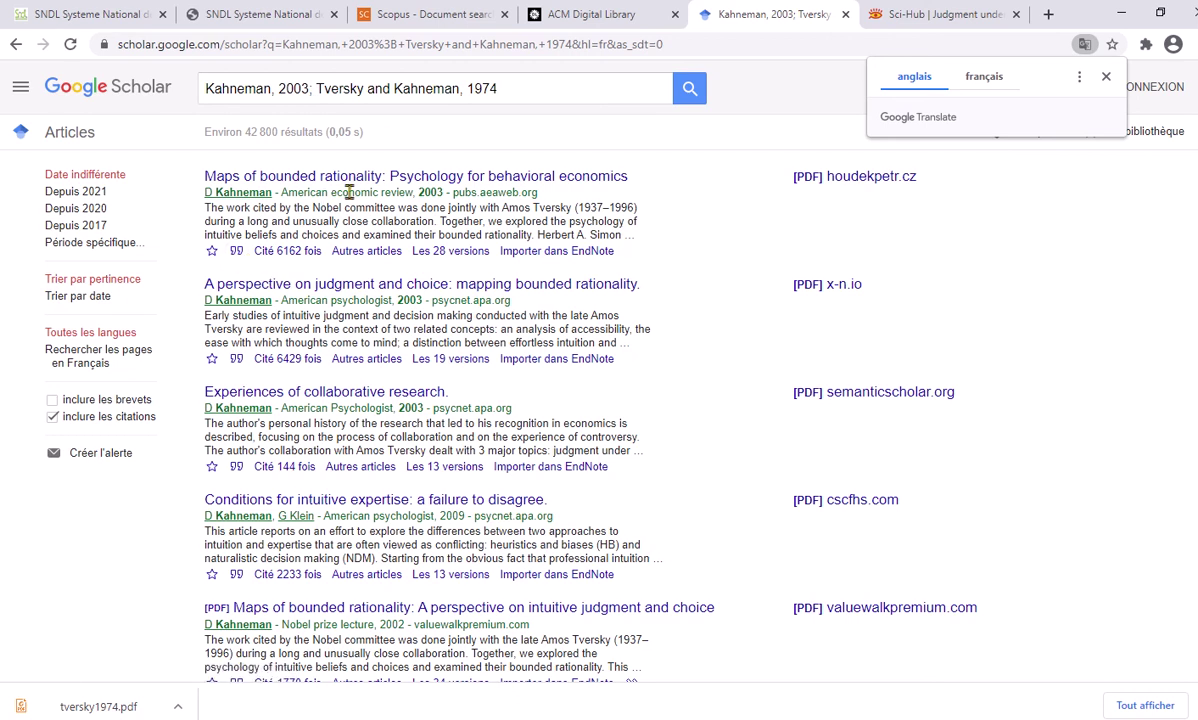
Step: Switch back to EndNote and widen the reference list by narrowing the reference details pane
click(262, 16)
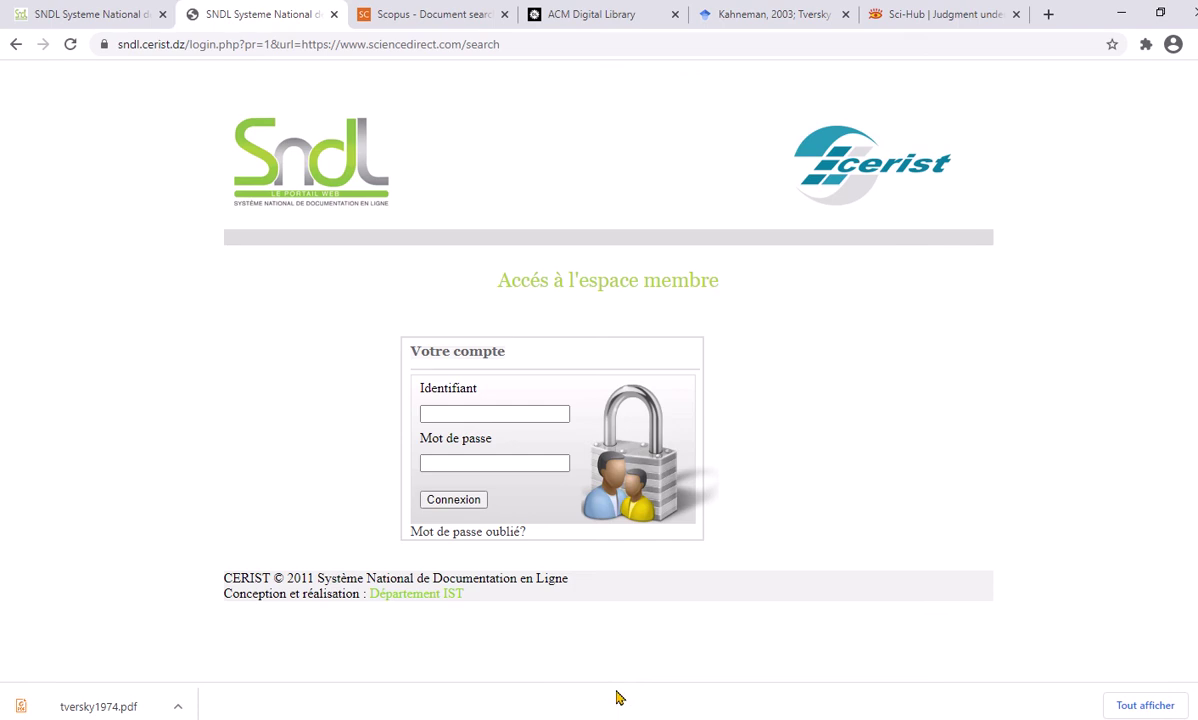
key(alt+Tab)
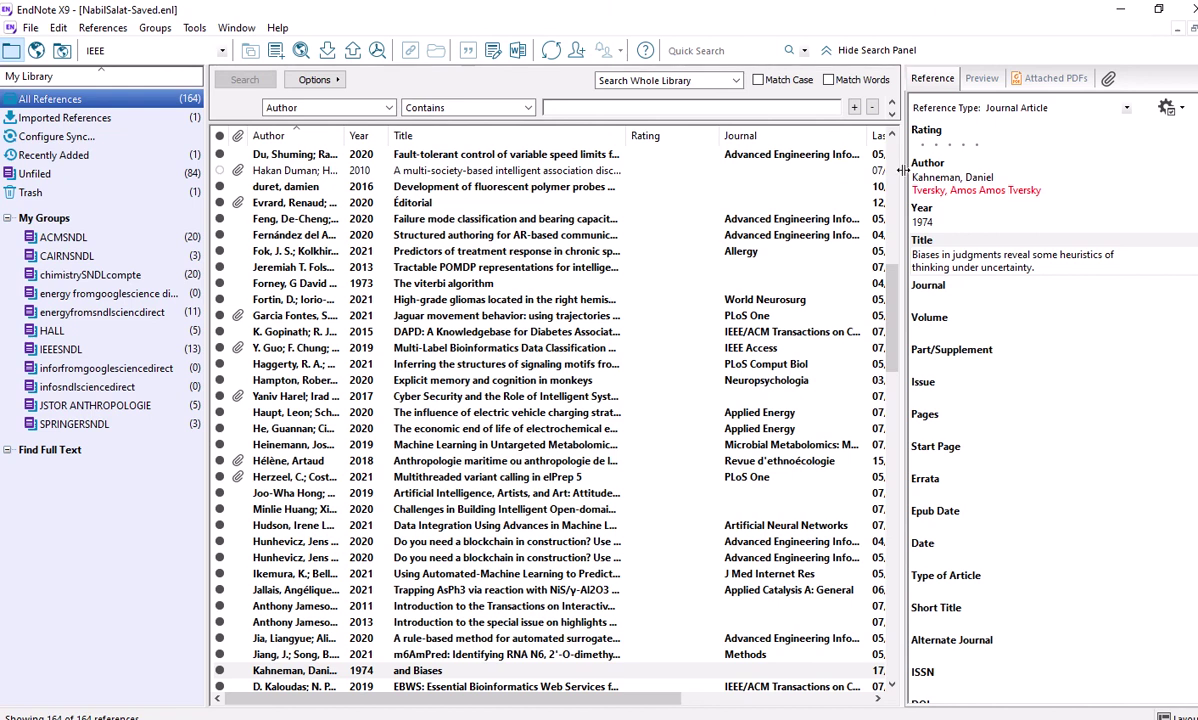
drag(903, 170, 1008, 170)
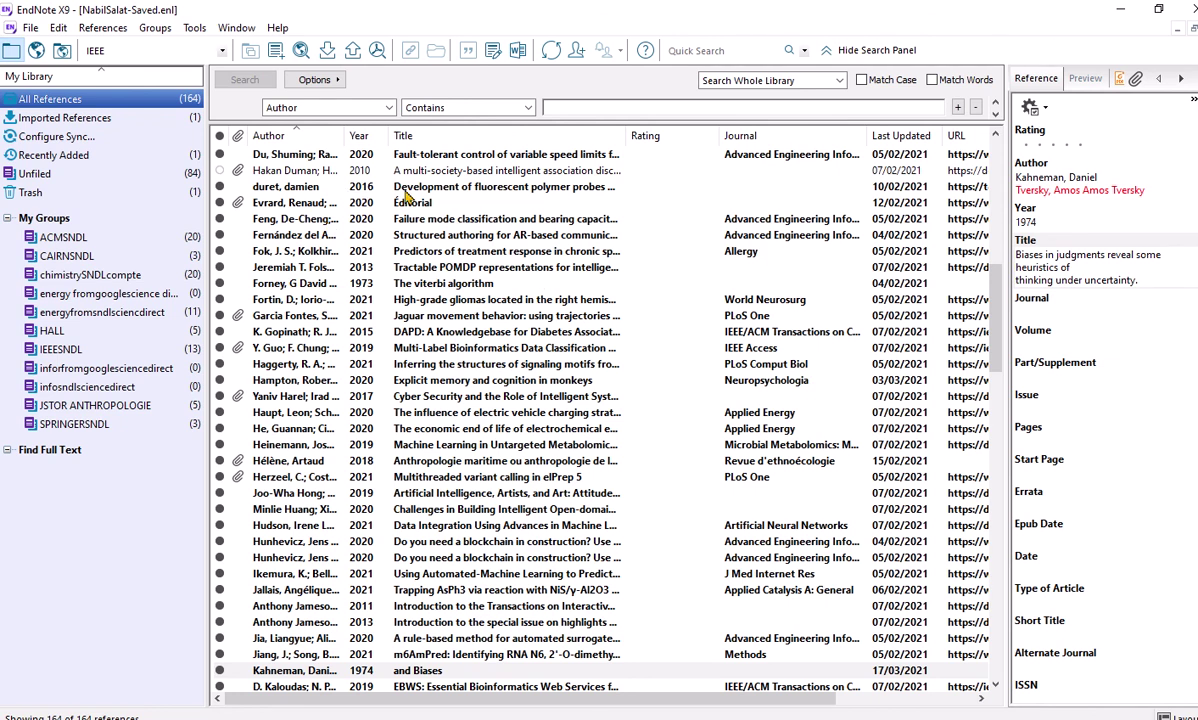
Step: Select the 2020 reference "Les expériences de mort imminente", discarding the unsaved changes to the 1974 reference
scroll(450, 240, up, 5)
scroll(490, 255, up, 8)
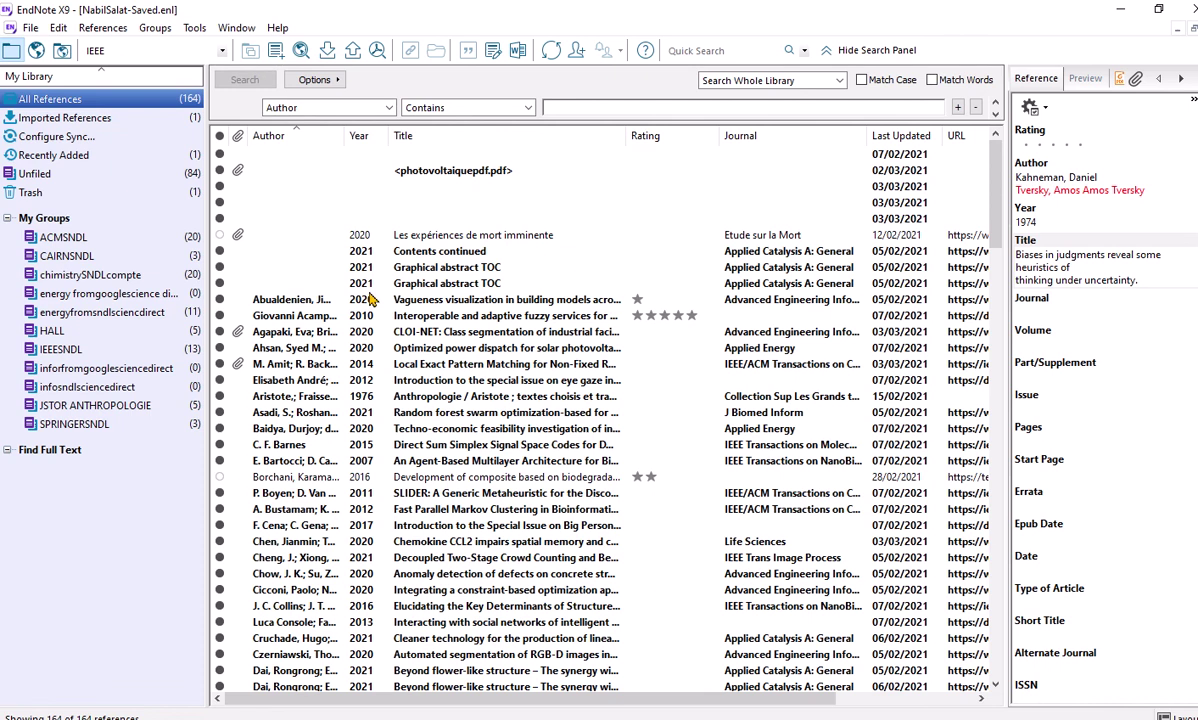
click(360, 240)
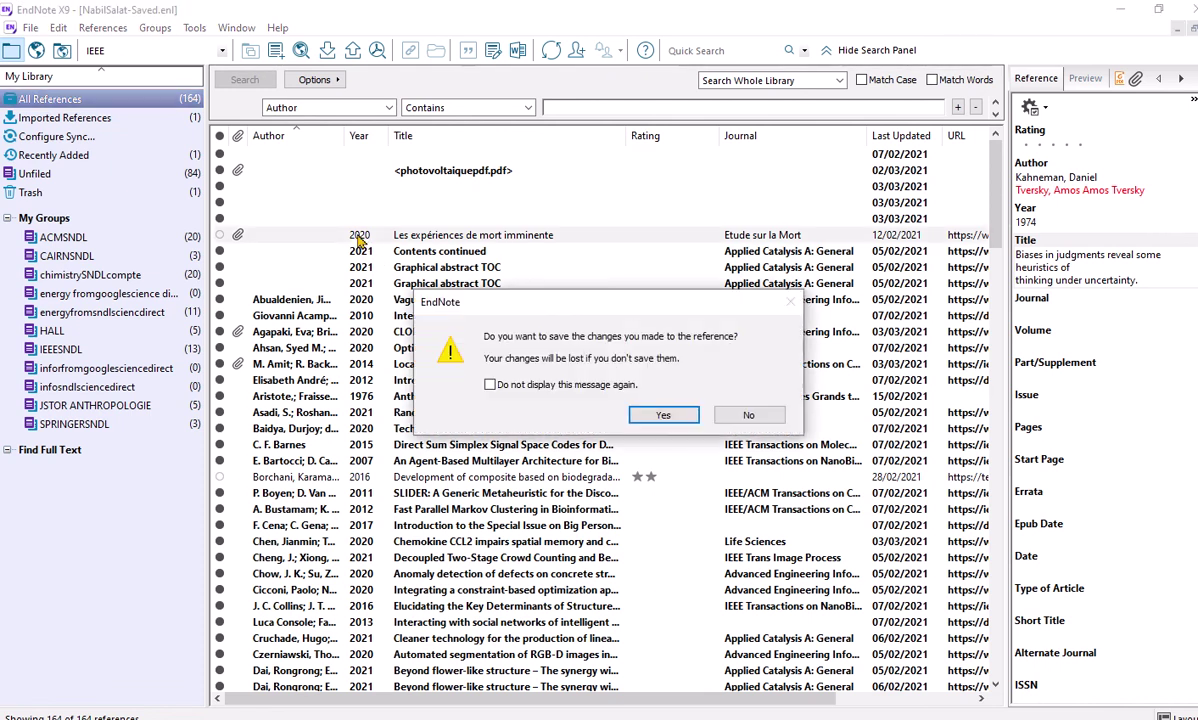
click(748, 415)
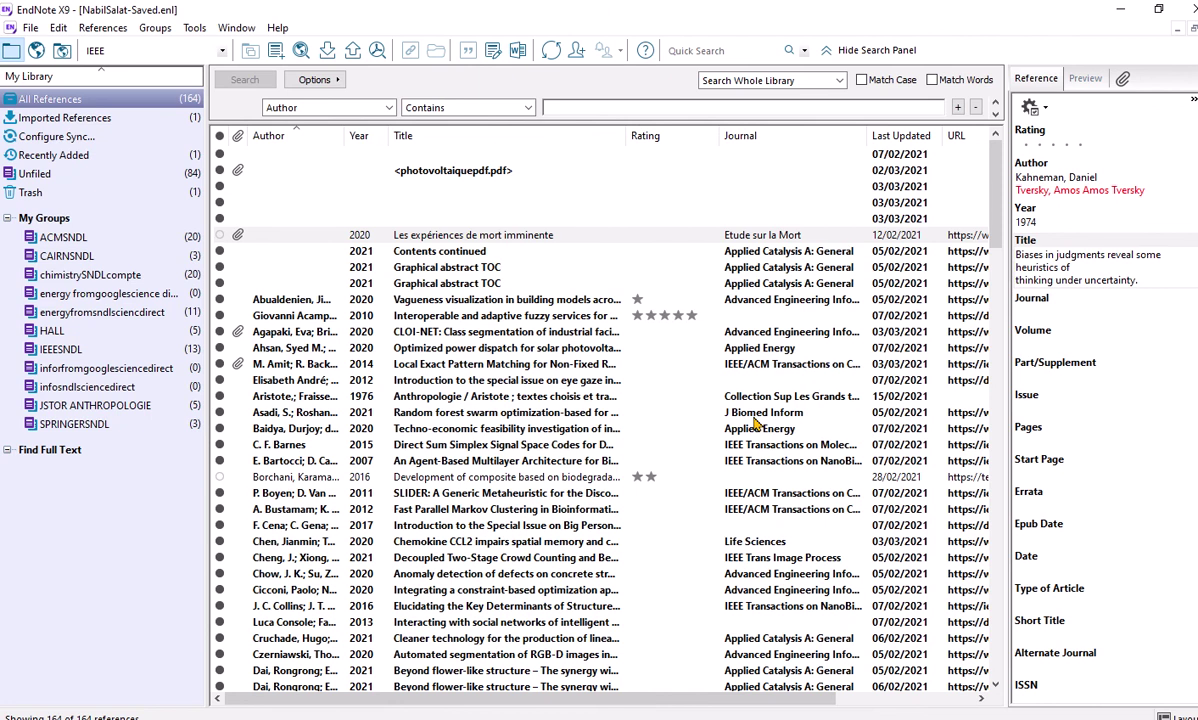
click(359, 238)
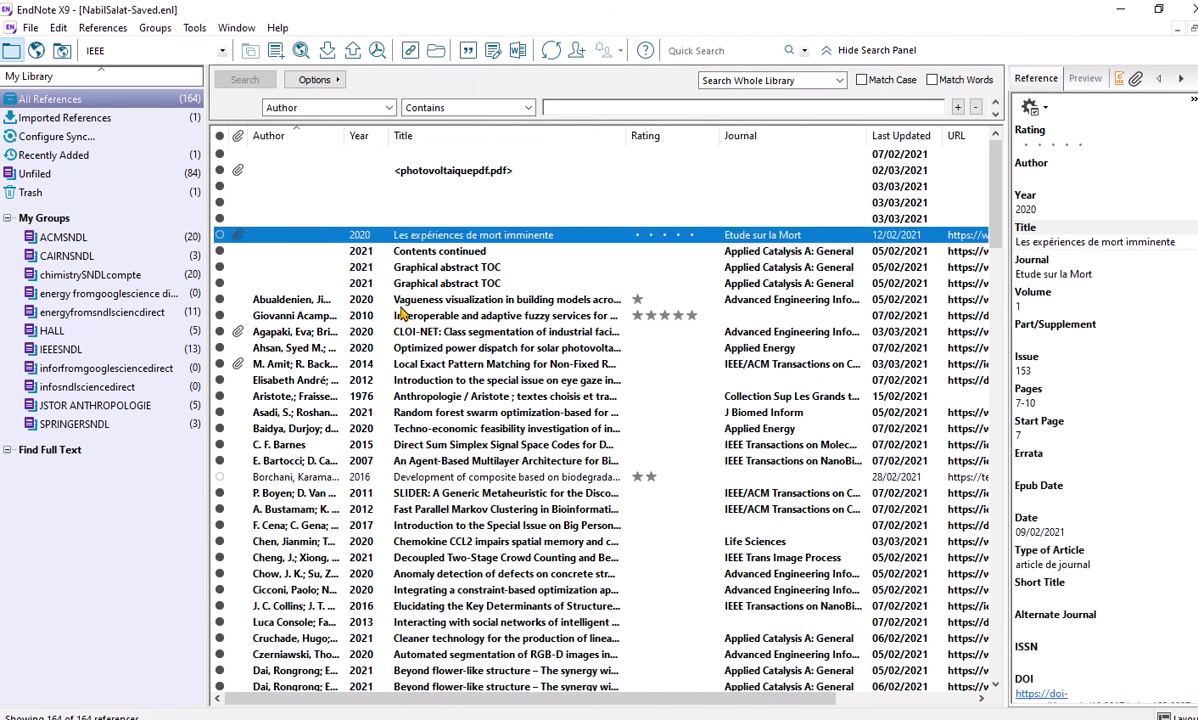
Step: Sort the library by year, oldest first, and look through the ordered references
scroll(404, 318, down, 1)
scroll(398, 296, up, 1)
click(362, 136)
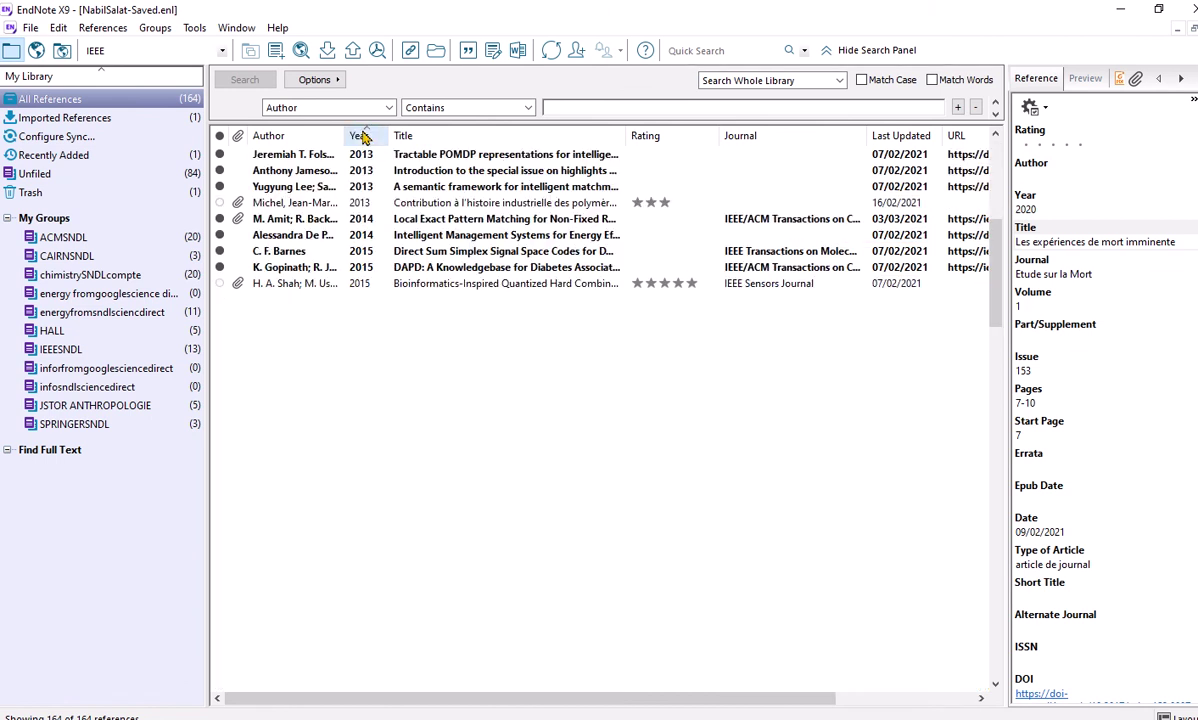
scroll(446, 254, up, 8)
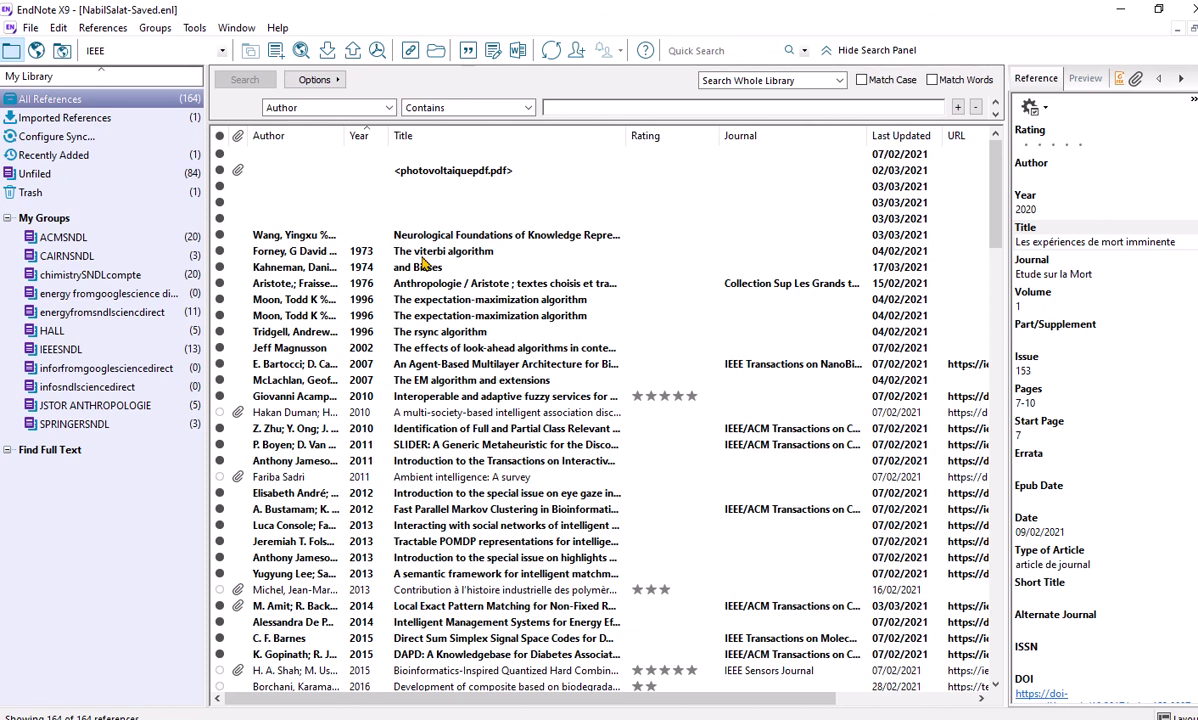
scroll(425, 262, down, 4)
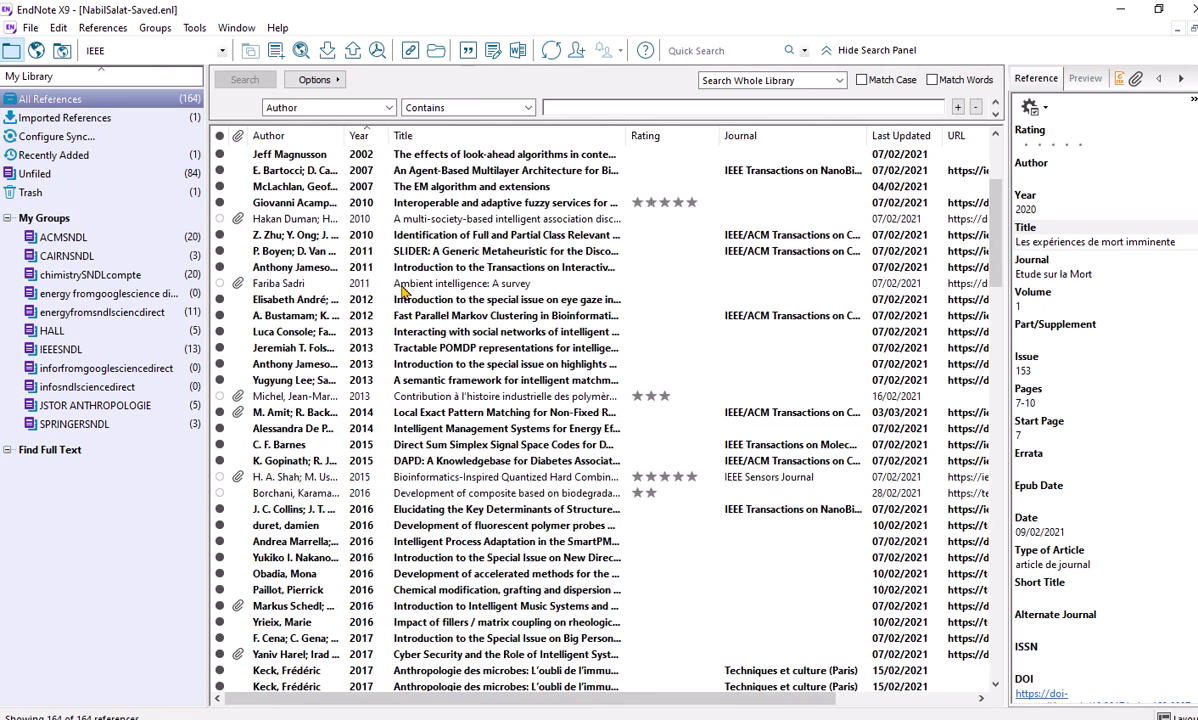
scroll(403, 291, down, 9)
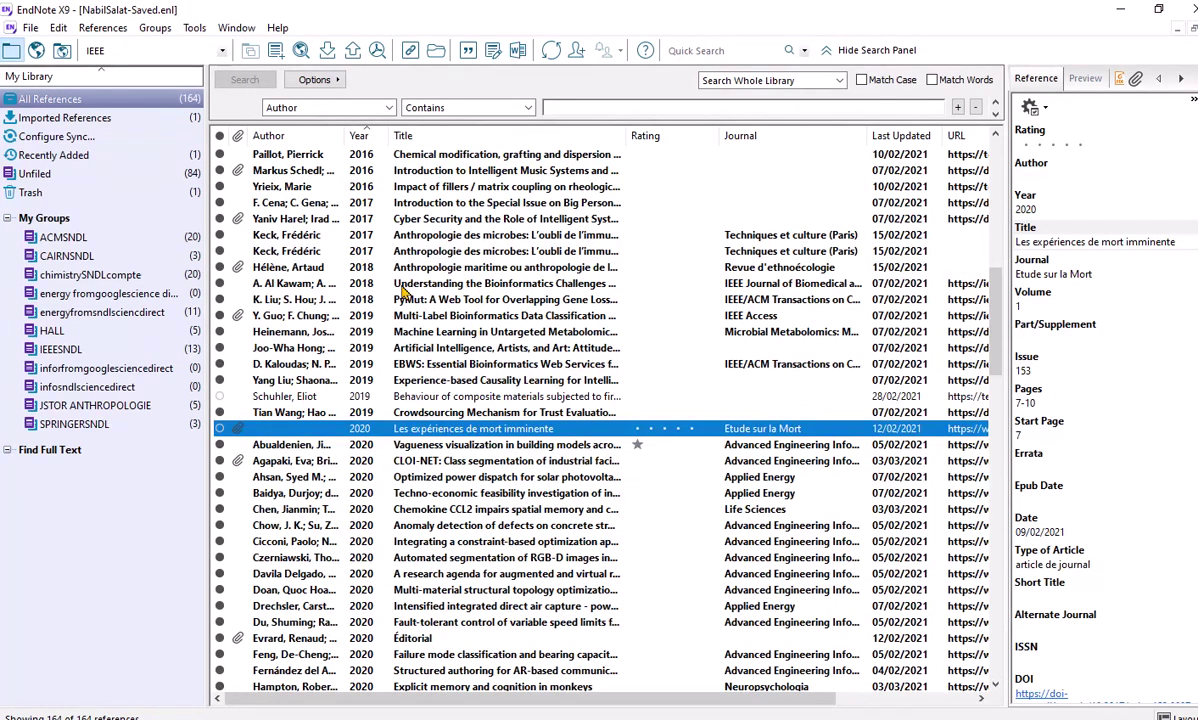
scroll(403, 291, up, 13)
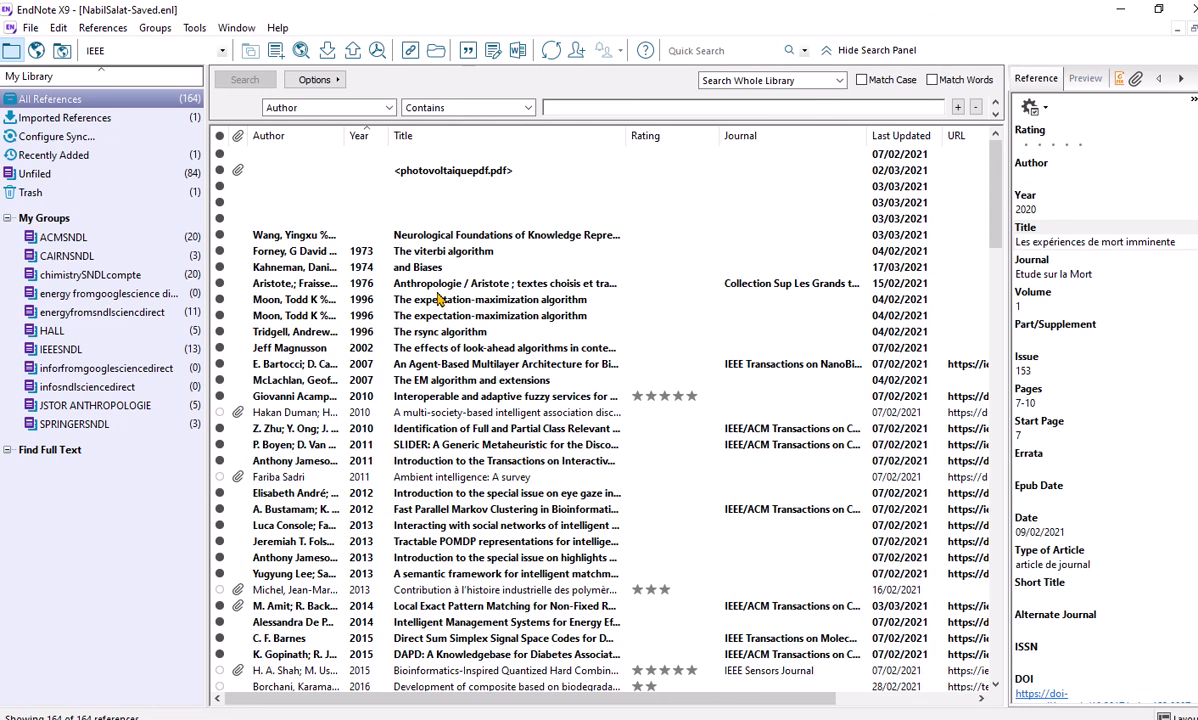
Step: Reverse the year sorting to newest first and widen the reference list to show more of the URL column
click(358, 136)
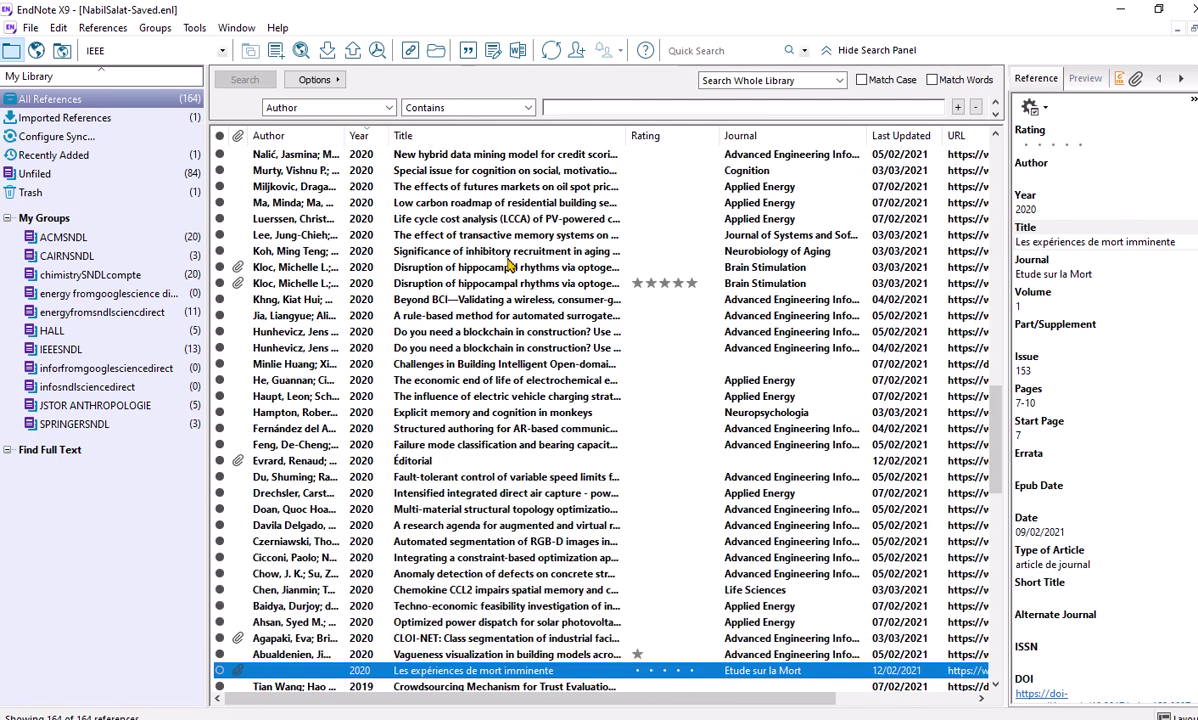
scroll(508, 263, up, 20)
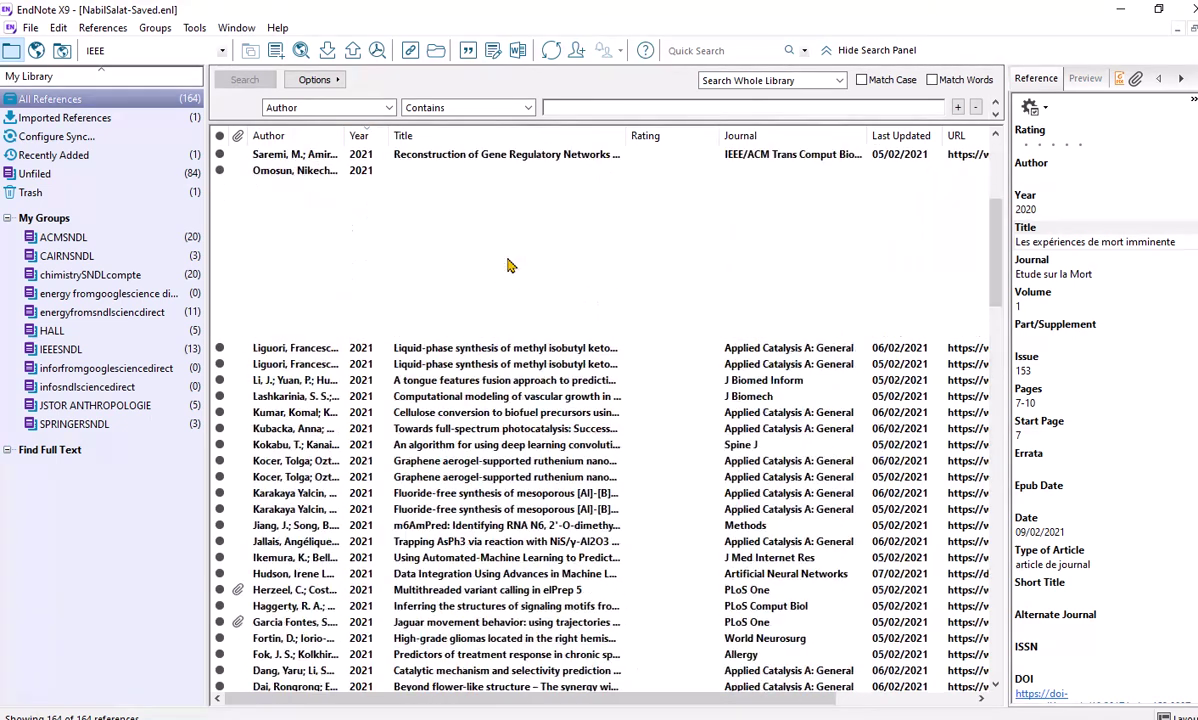
scroll(508, 263, up, 2)
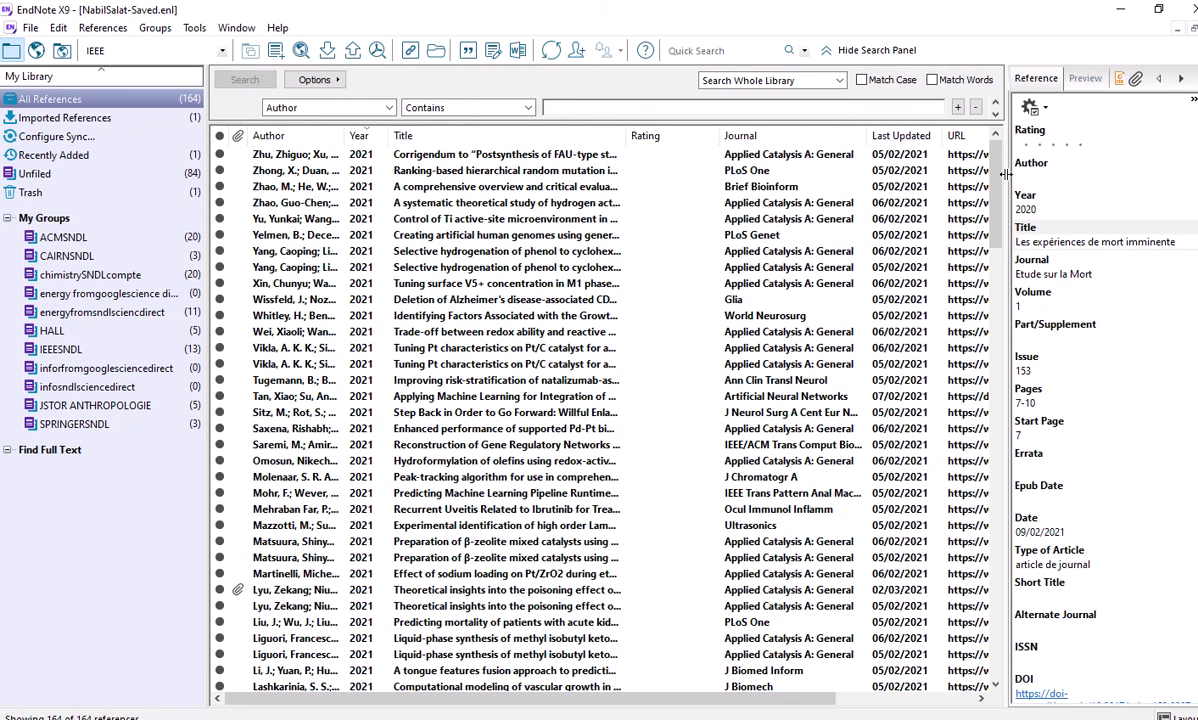
drag(1010, 180, 1057, 182)
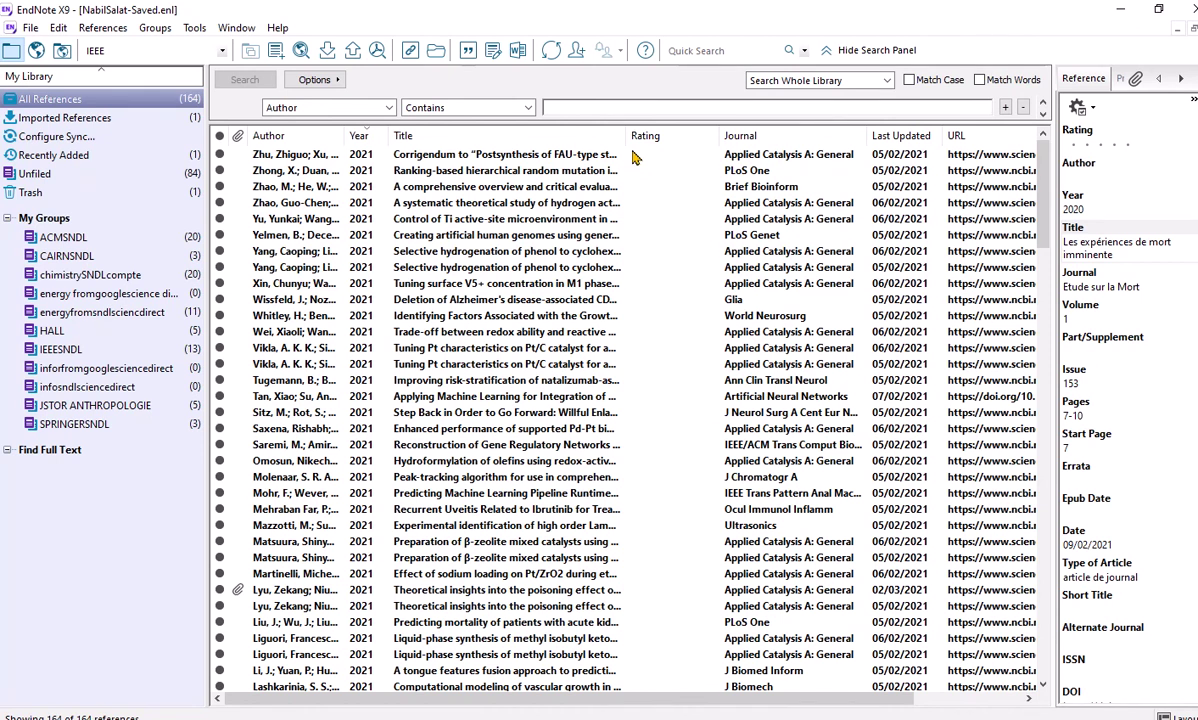
Step: Open the list of fields that can be displayed as columns in the reference list
right_click(650, 160)
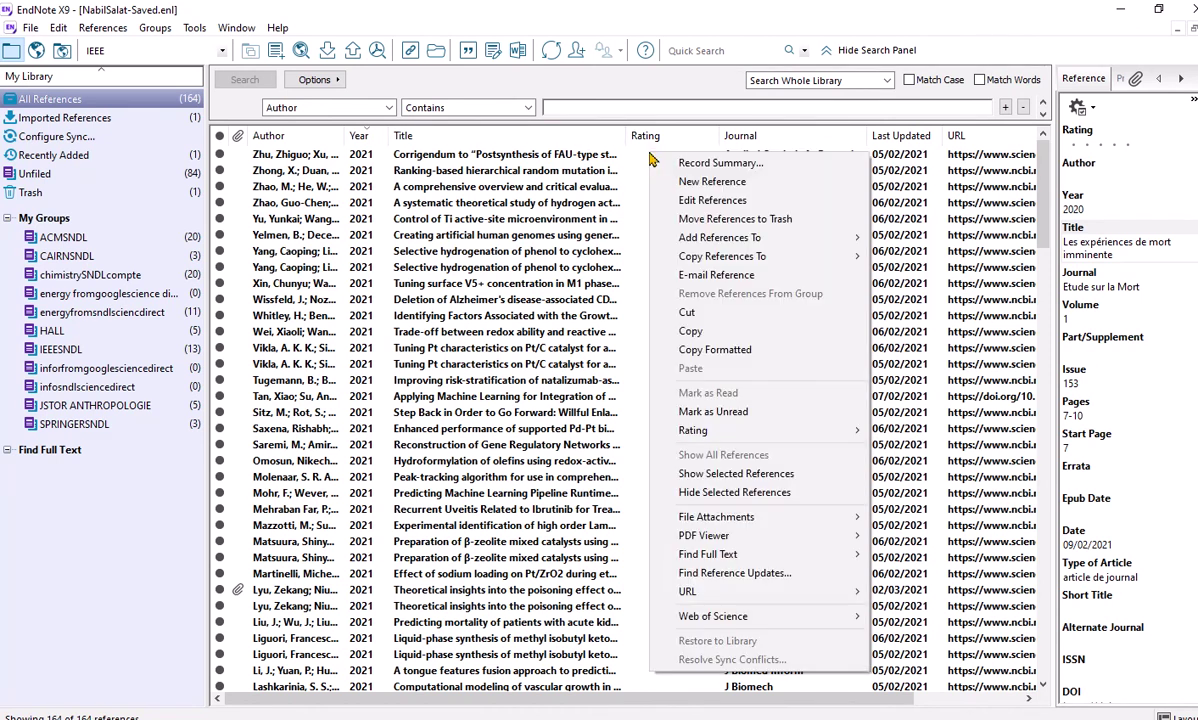
click(425, 139)
right_click(425, 139)
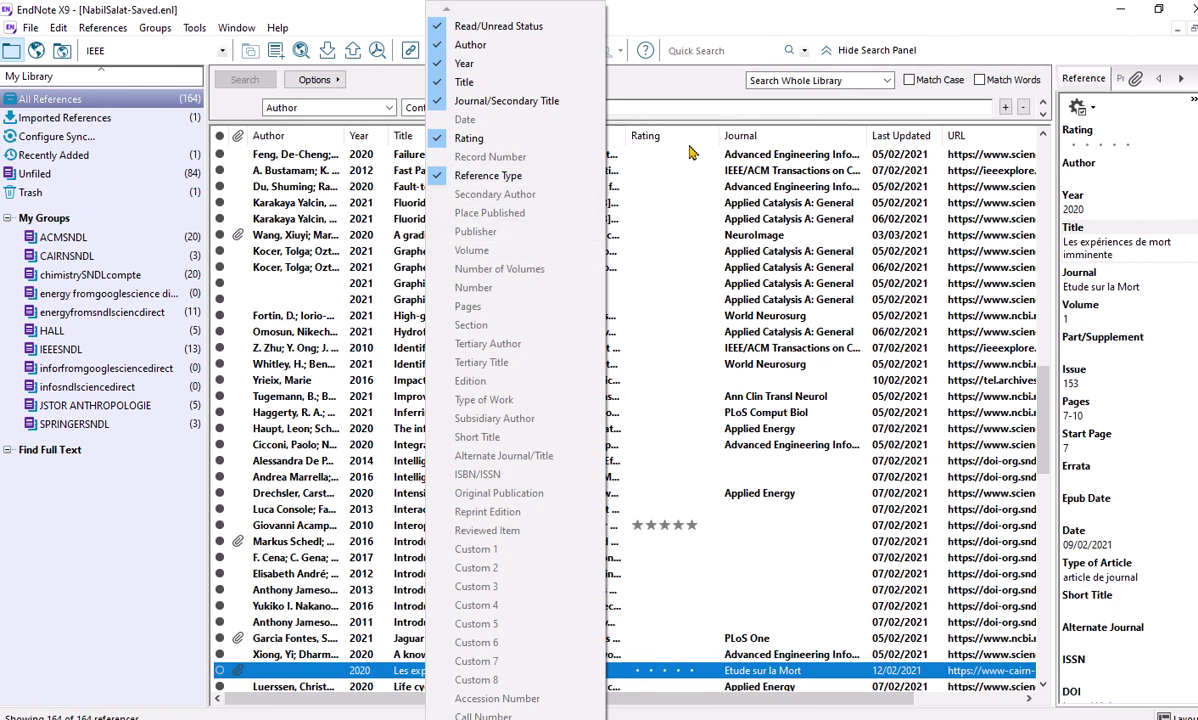
Step: Sort the library by rating and rate "Les expériences de mort imminente" three stars
click(645, 136)
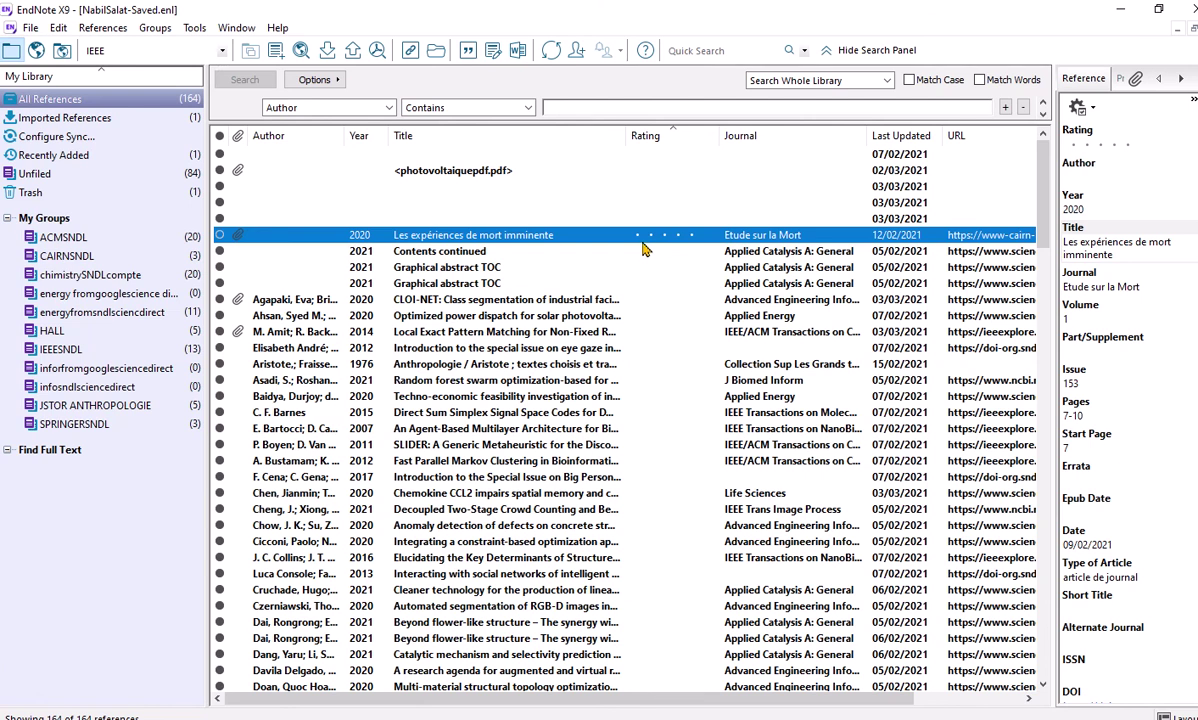
click(638, 236)
click(665, 236)
Step: Sort the library by year with the newest references first
click(360, 138)
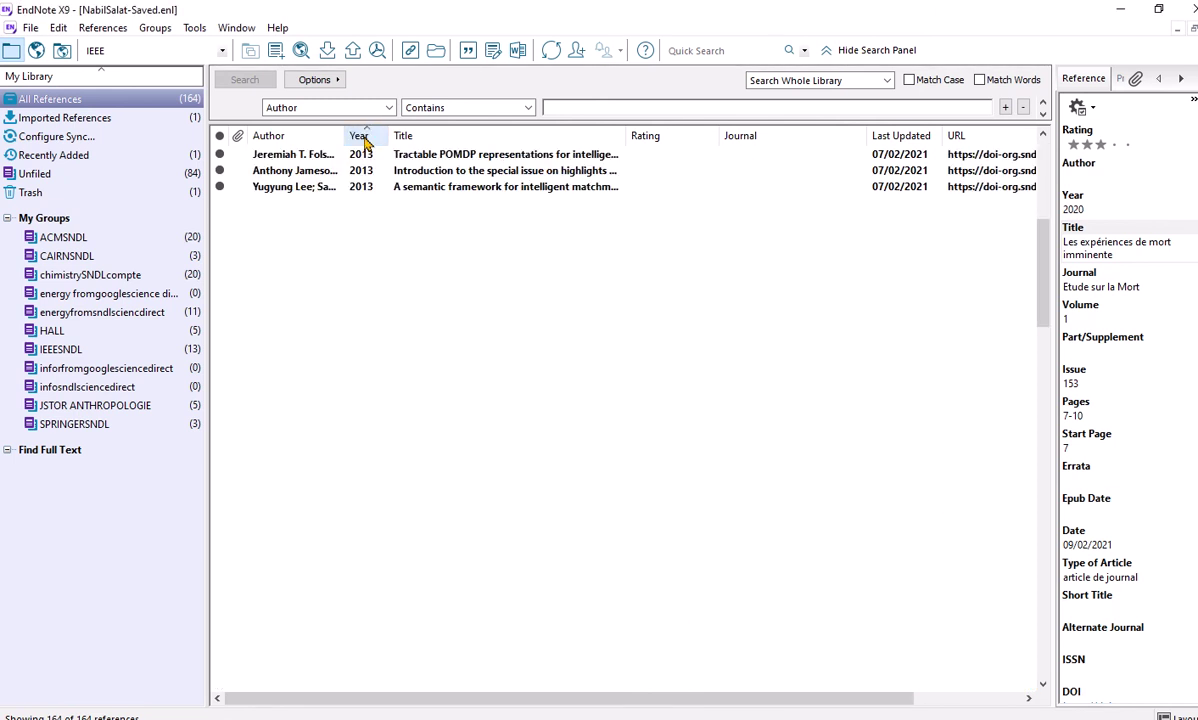
click(362, 138)
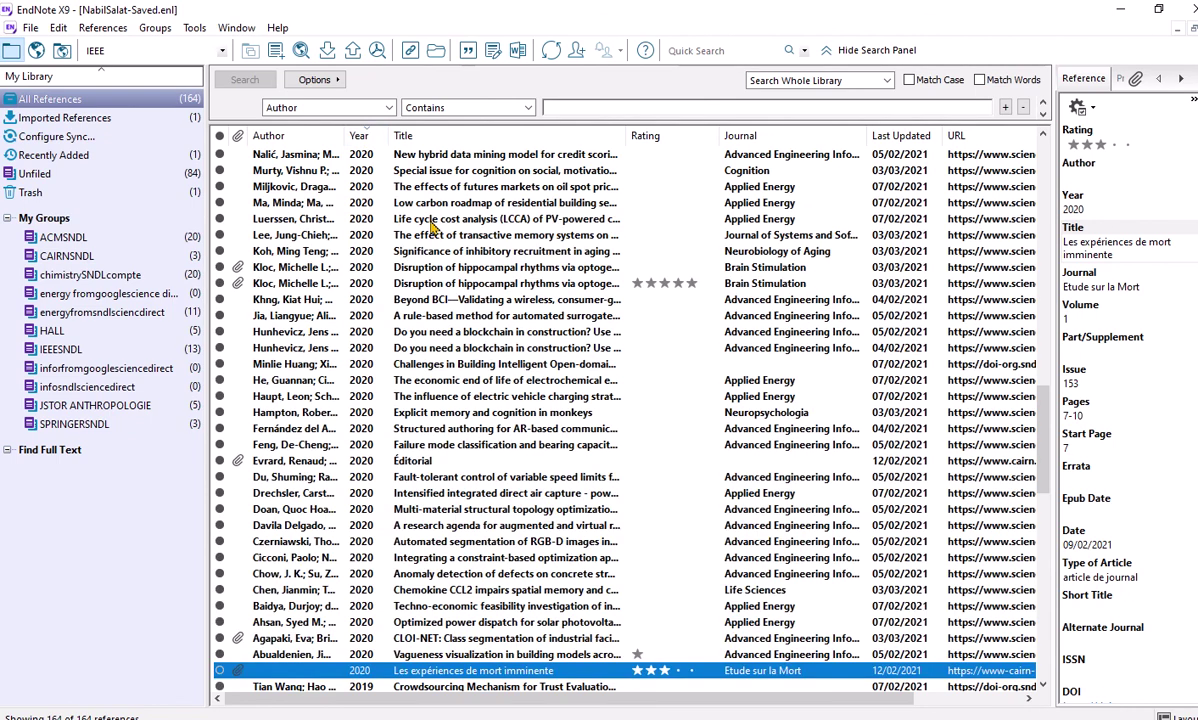
scroll(400, 225, up, 15)
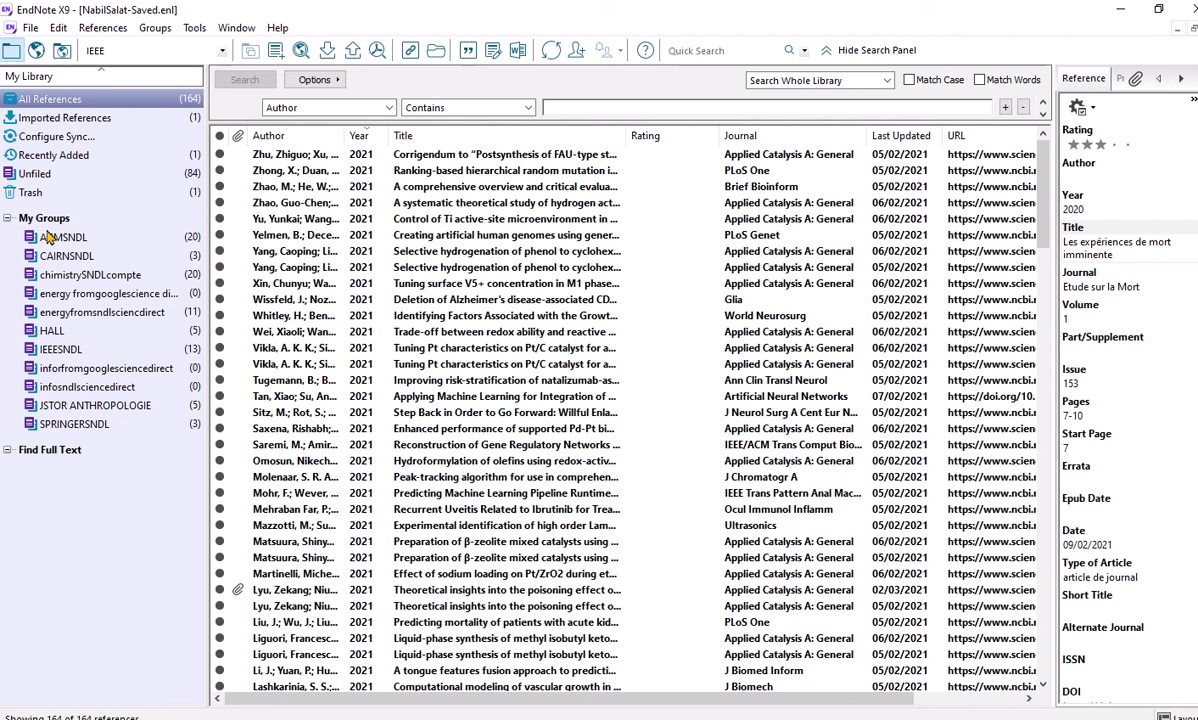
Step: Review the available display columns once more and restore the newest-first order by year
right_click(793, 135)
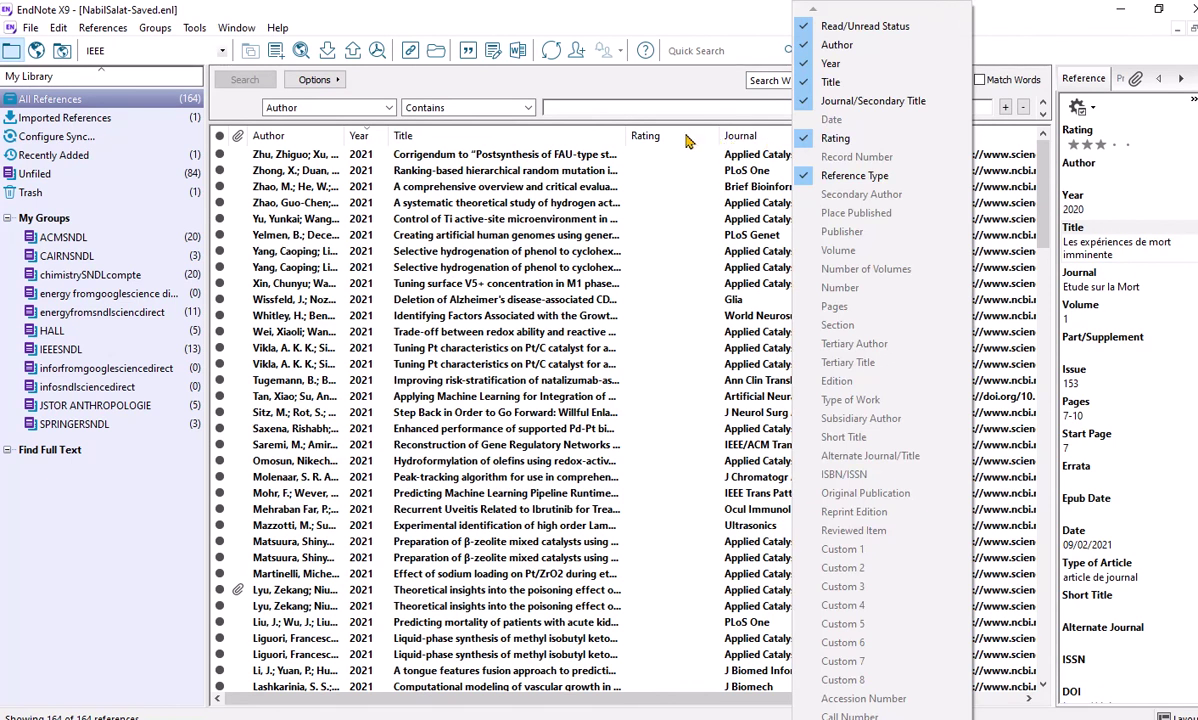
click(997, 135)
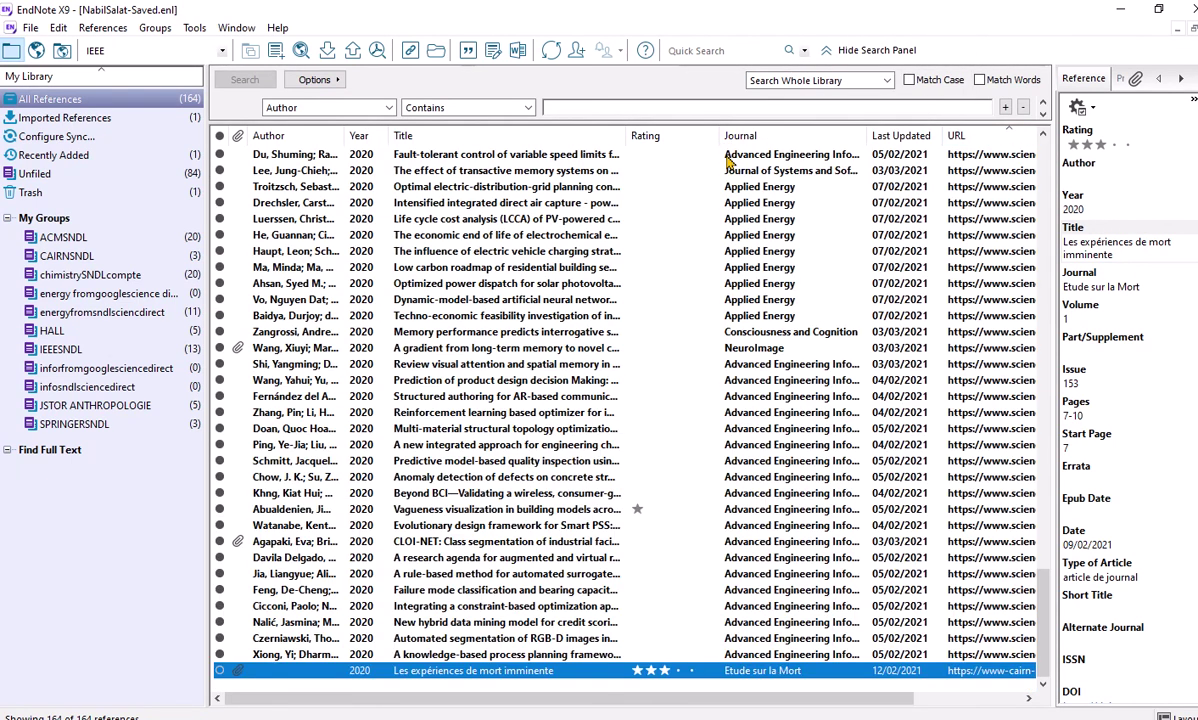
click(361, 137)
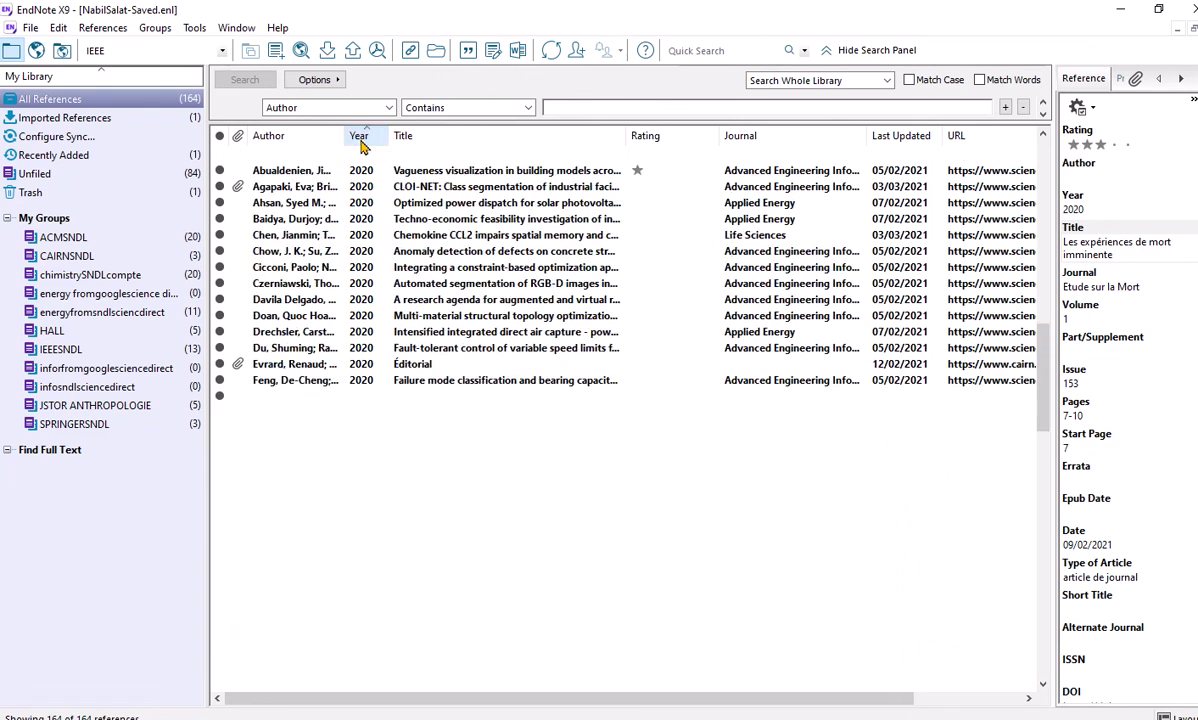
click(361, 138)
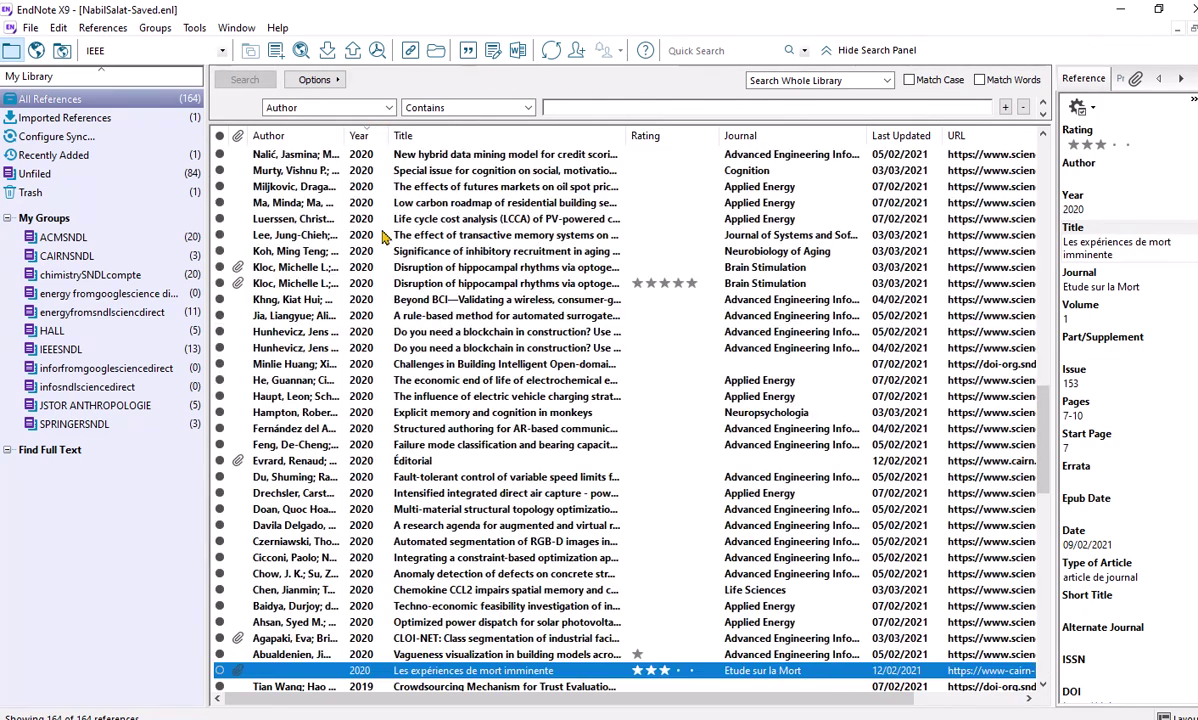
scroll(383, 236, up, 12)
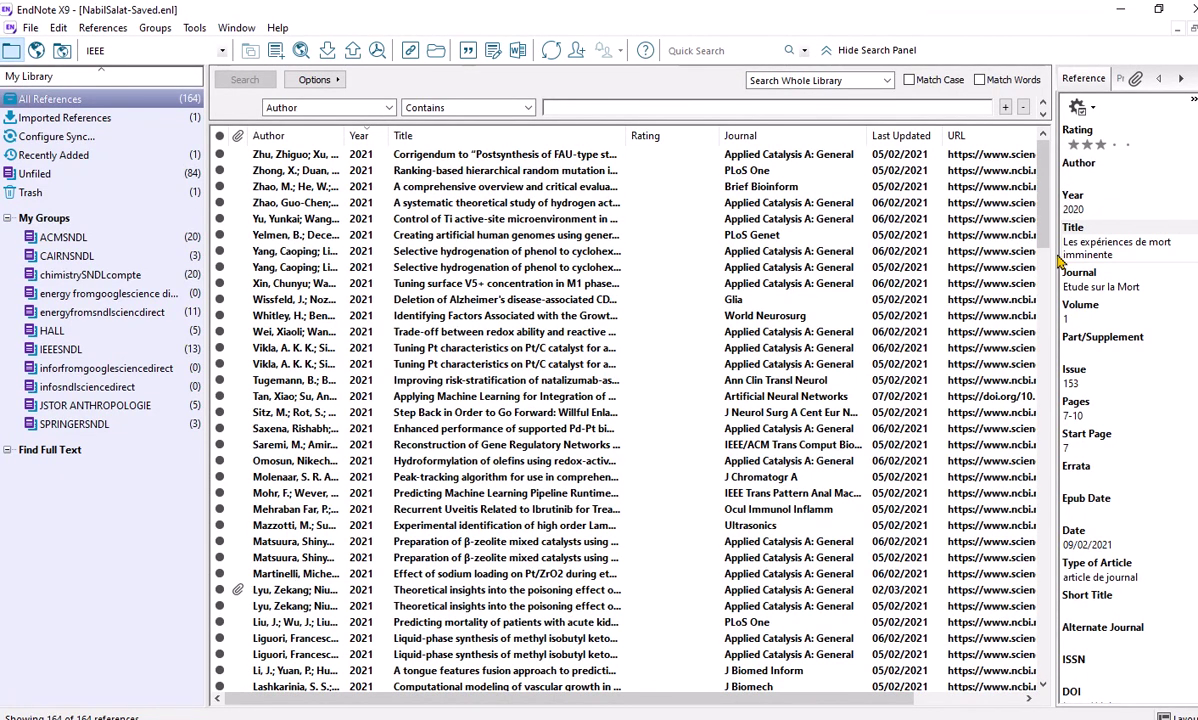
Step: Widen the reference details pane and examine the "Creating artificial human genomes using generative neural networks" record, from its abstract to the author address
drag(1052, 254, 867, 258)
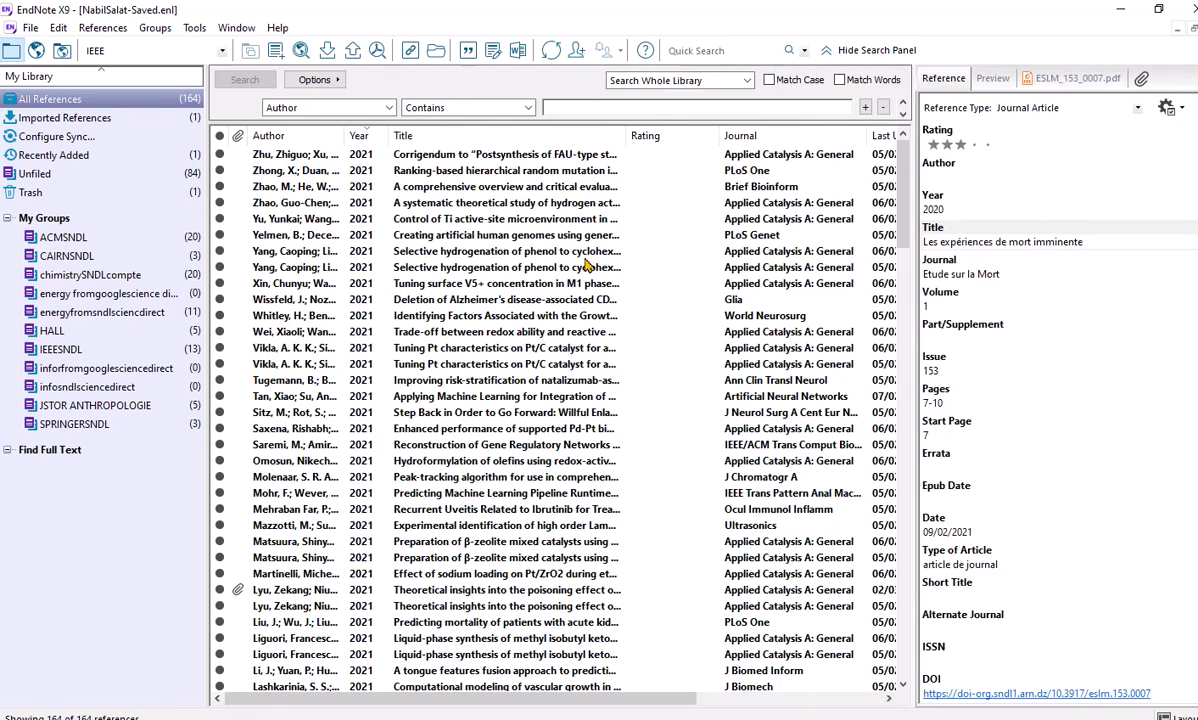
click(715, 236)
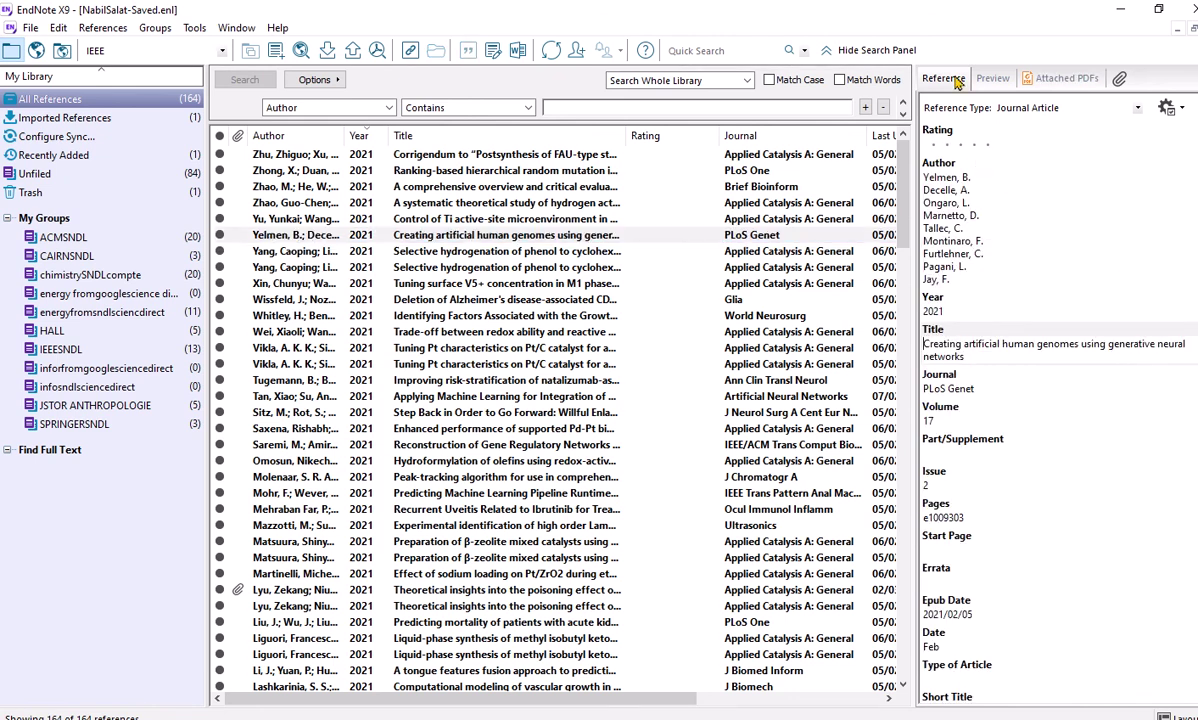
click(937, 300)
scroll(937, 300, down, 10)
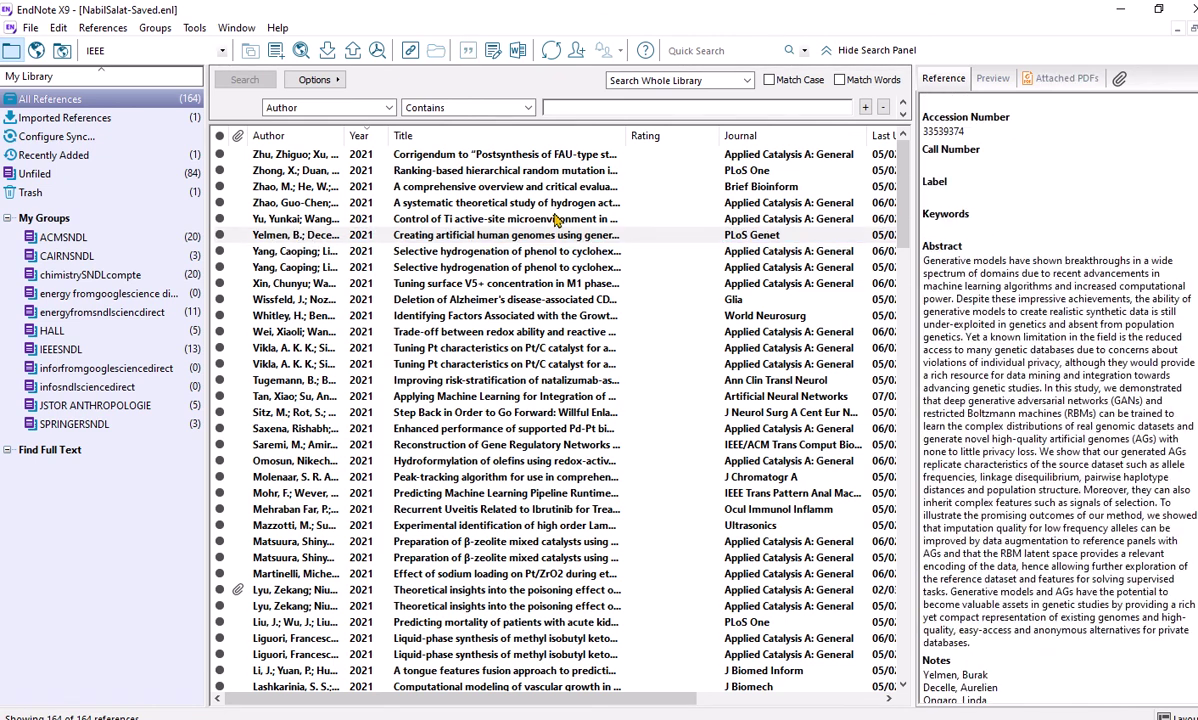
scroll(993, 284, up, 1)
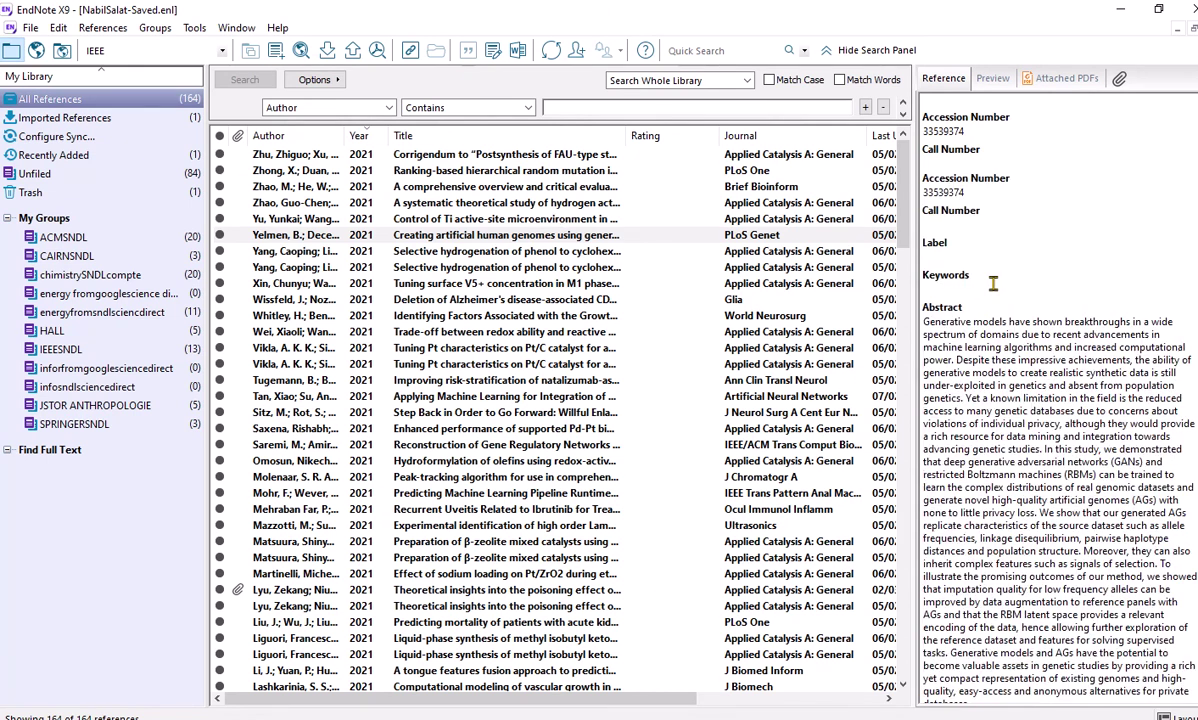
scroll(993, 284, up, 1)
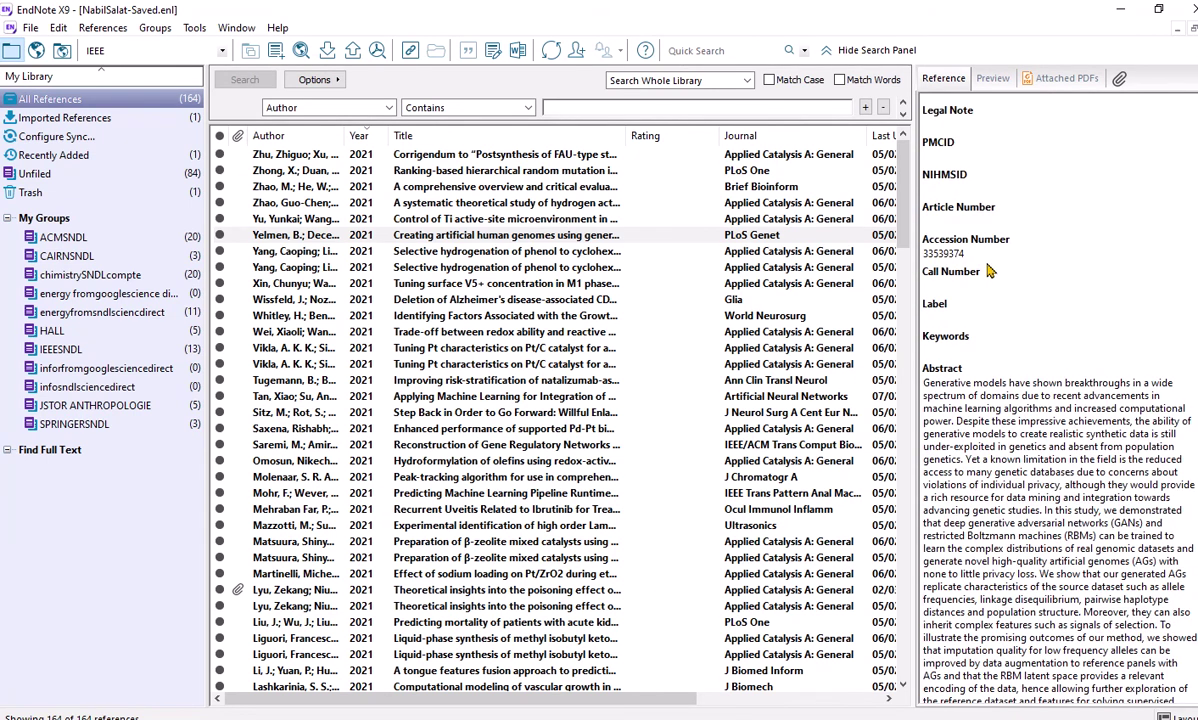
scroll(988, 271, down, 2)
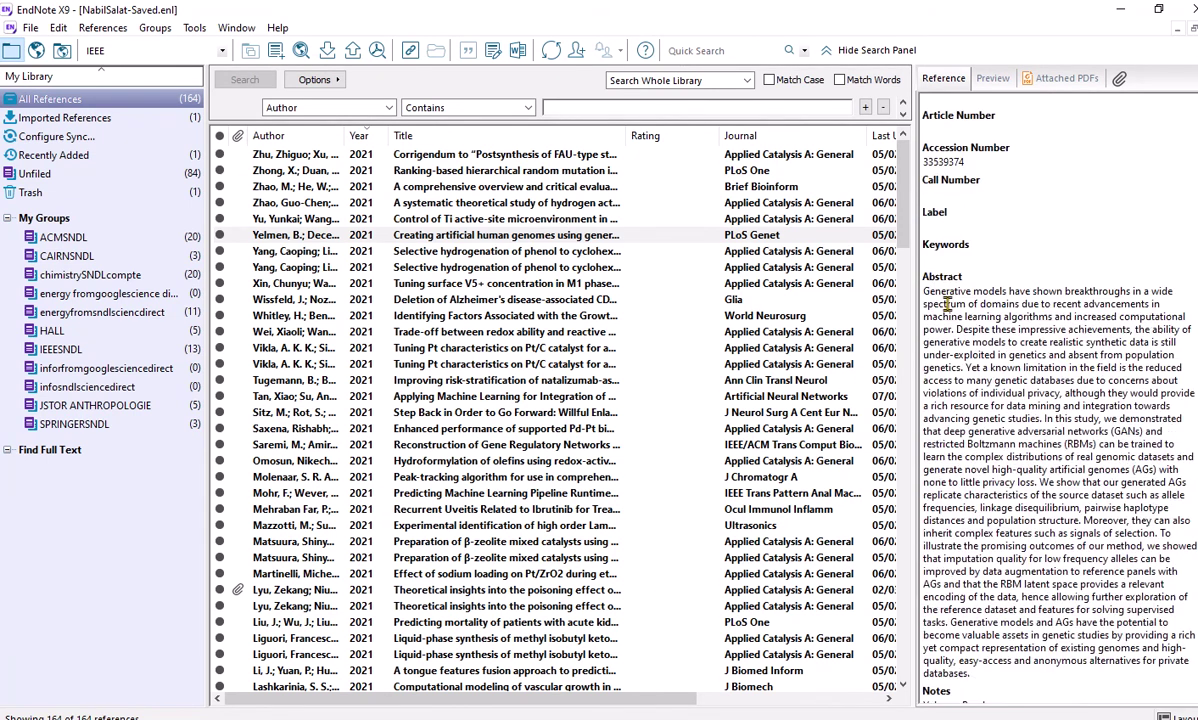
scroll(1006, 378, down, 3)
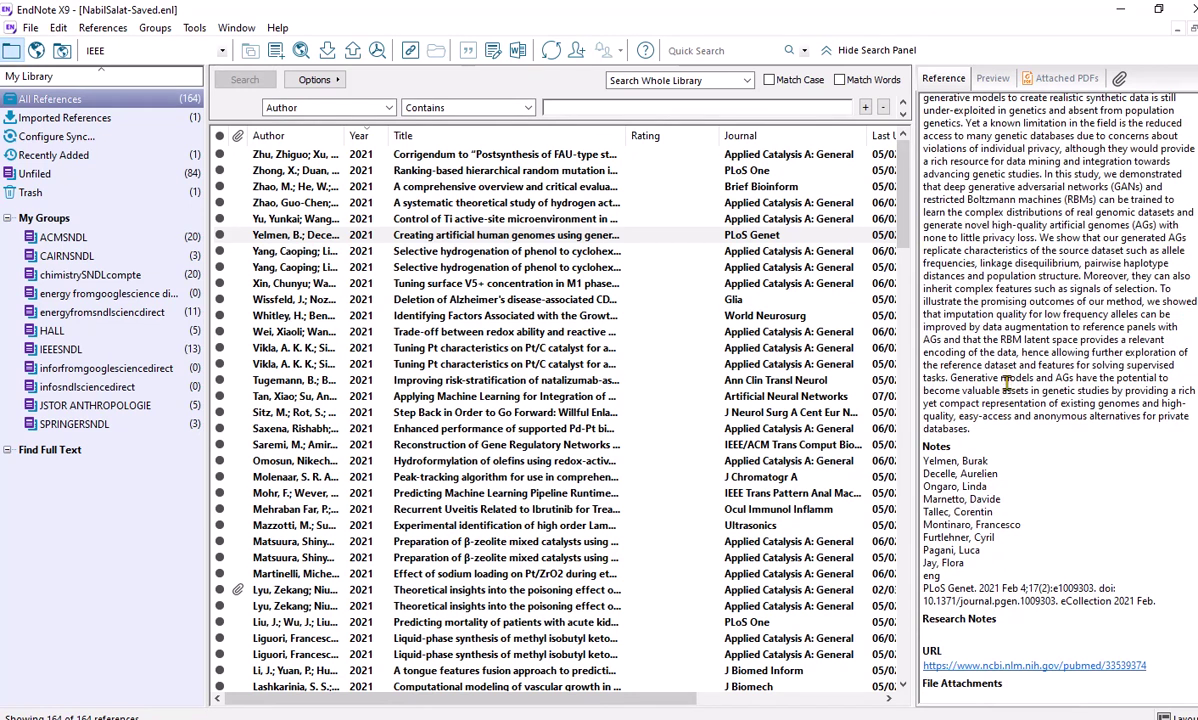
scroll(972, 432, down, 2)
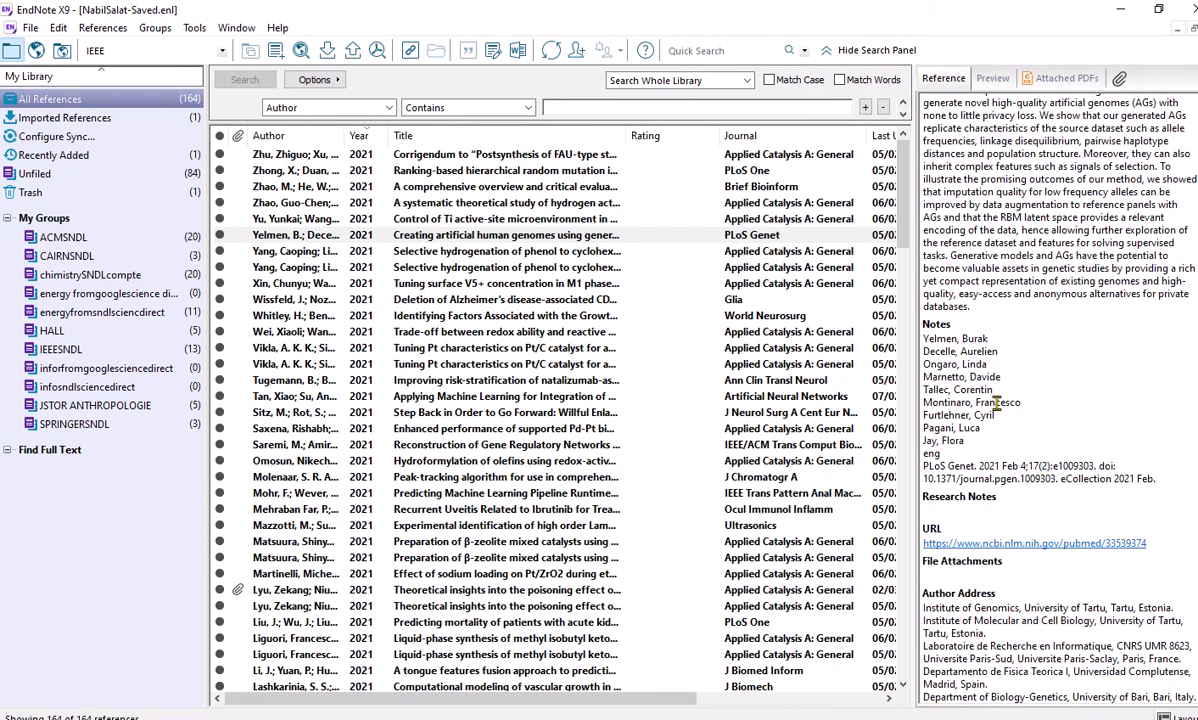
Step: Examine the genome record's remaining fields down to Database Provider and return through the accession number and DOI to its reference type and rating
scroll(1015, 493, down, 2)
scroll(1015, 493, down, 2)
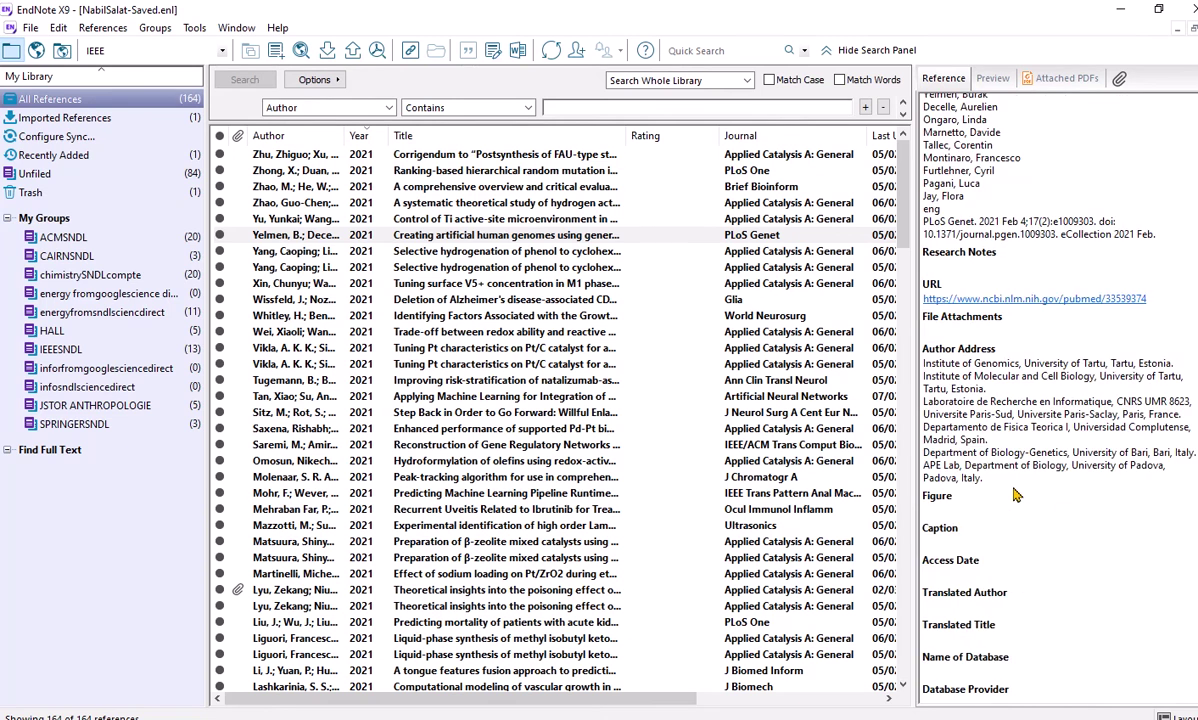
scroll(1013, 489, up, 8)
scroll(1013, 489, up, 4)
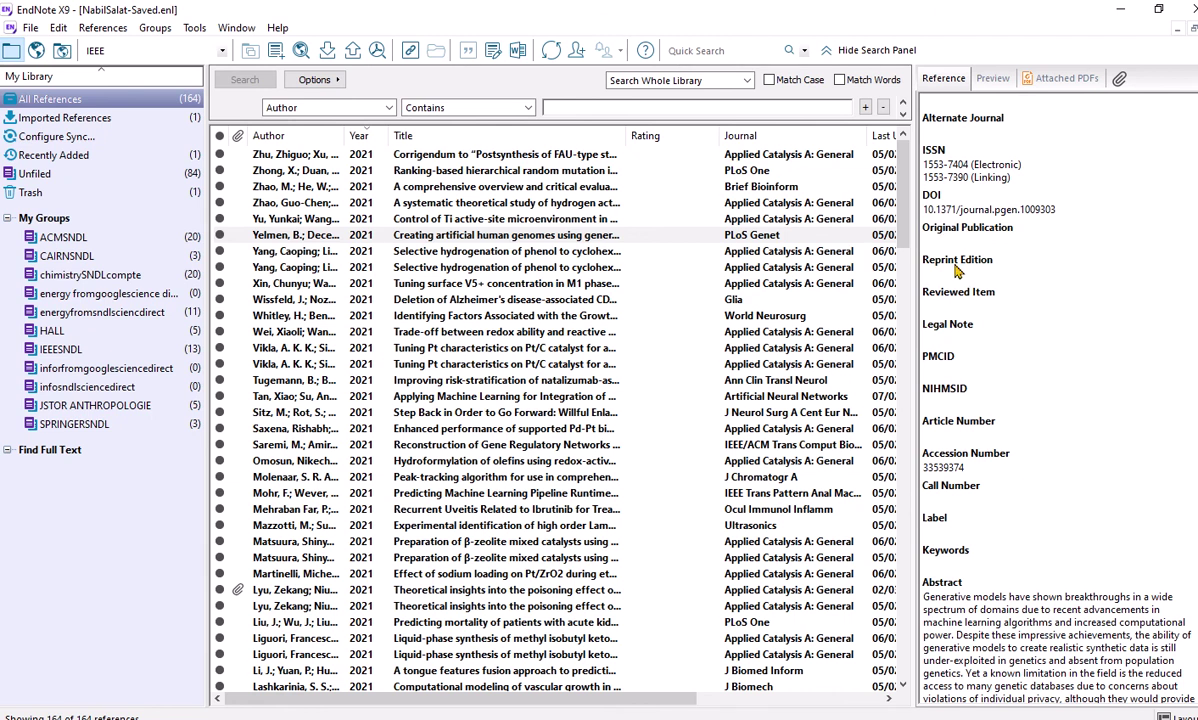
scroll(955, 270, up, 5)
scroll(955, 270, up, 3)
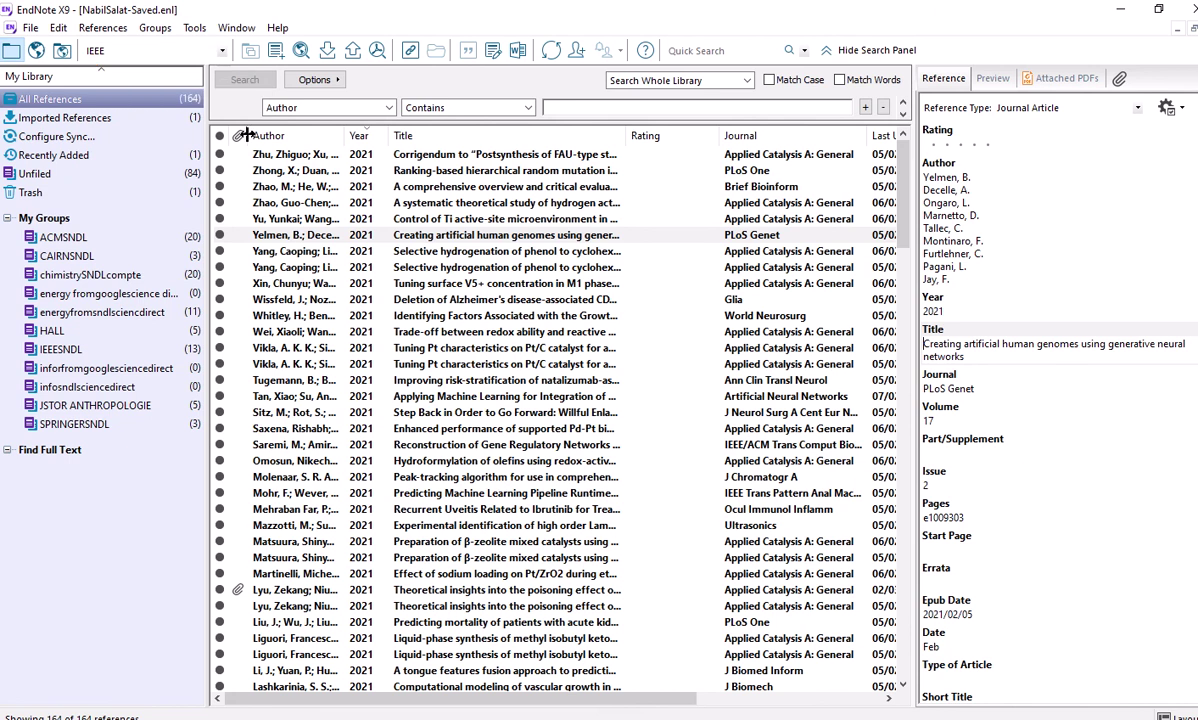
Step: Select the "Creating artificial human genomes" reference from PLoS Genet and preview its formatted citation in the IEEE style
click(752, 240)
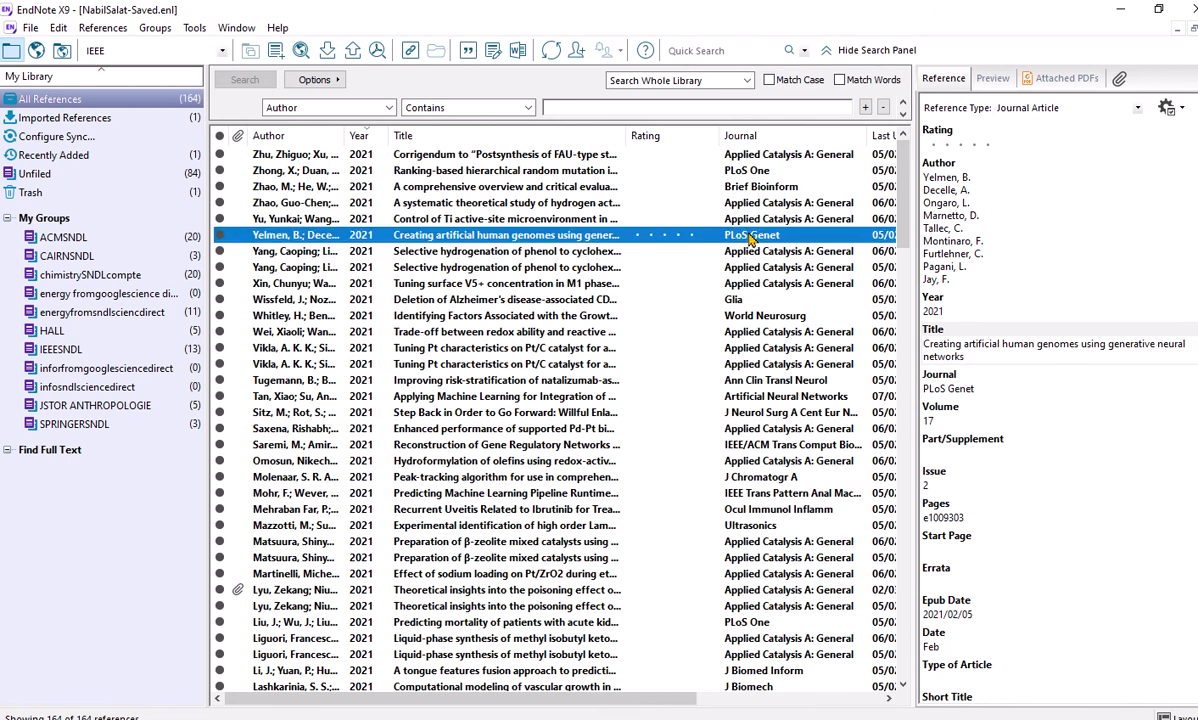
click(994, 80)
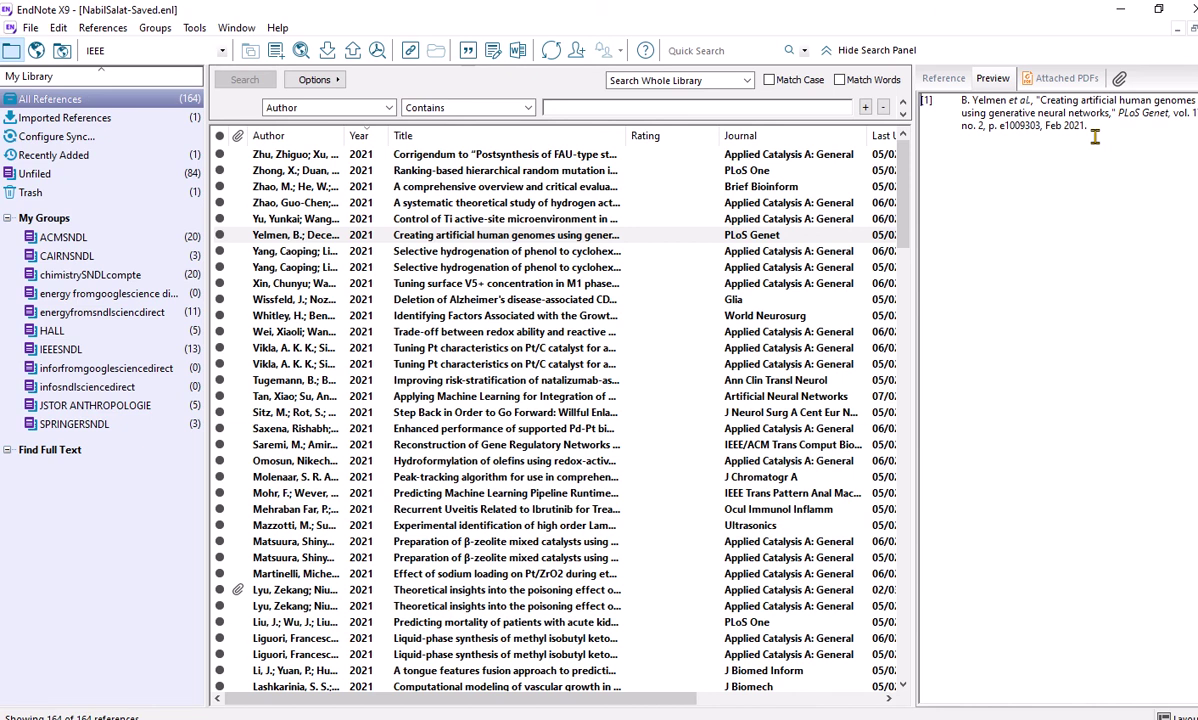
mouse_move(618, 8)
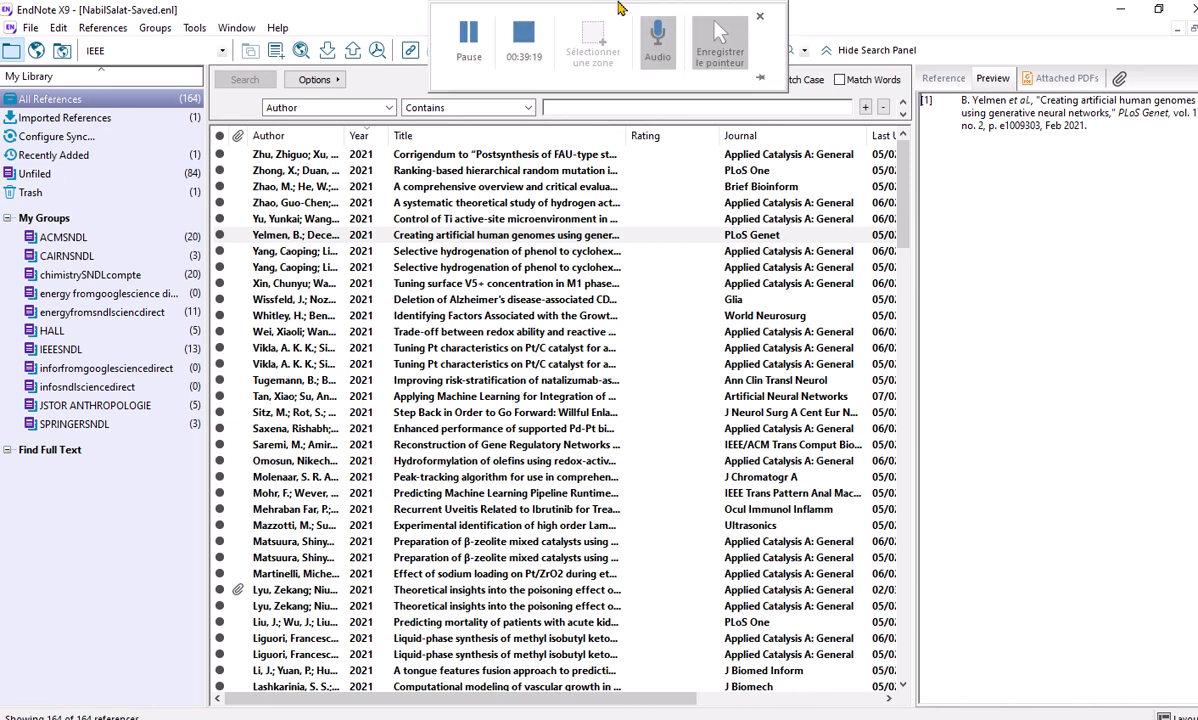